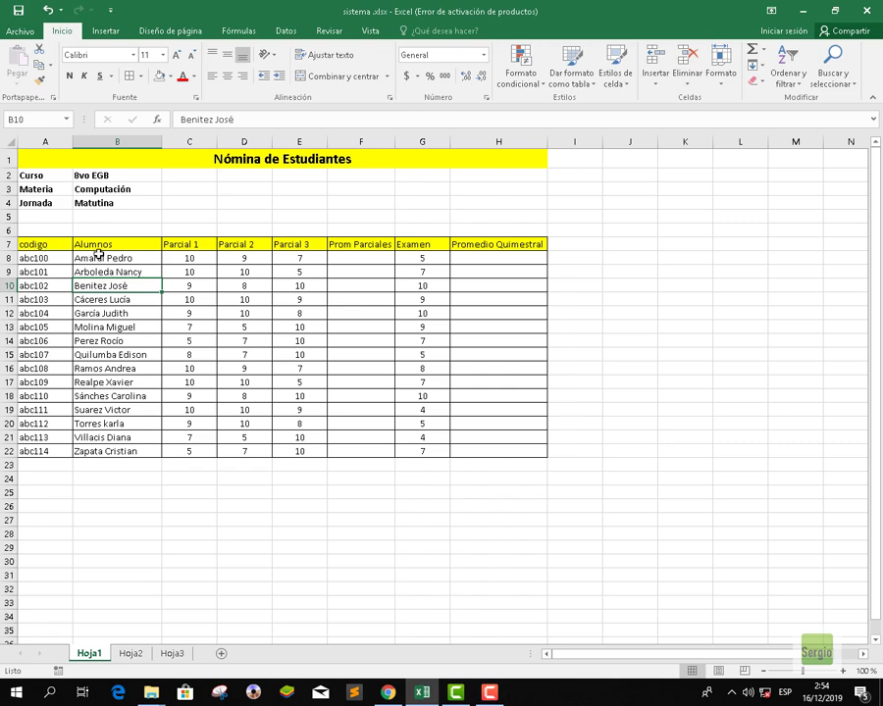
- Examine the grade table's student codes, names, three partial grades, and the Prom Parciales, Examen and Promedio Quimestral columns
left_click_drag(96, 257, 93, 417)
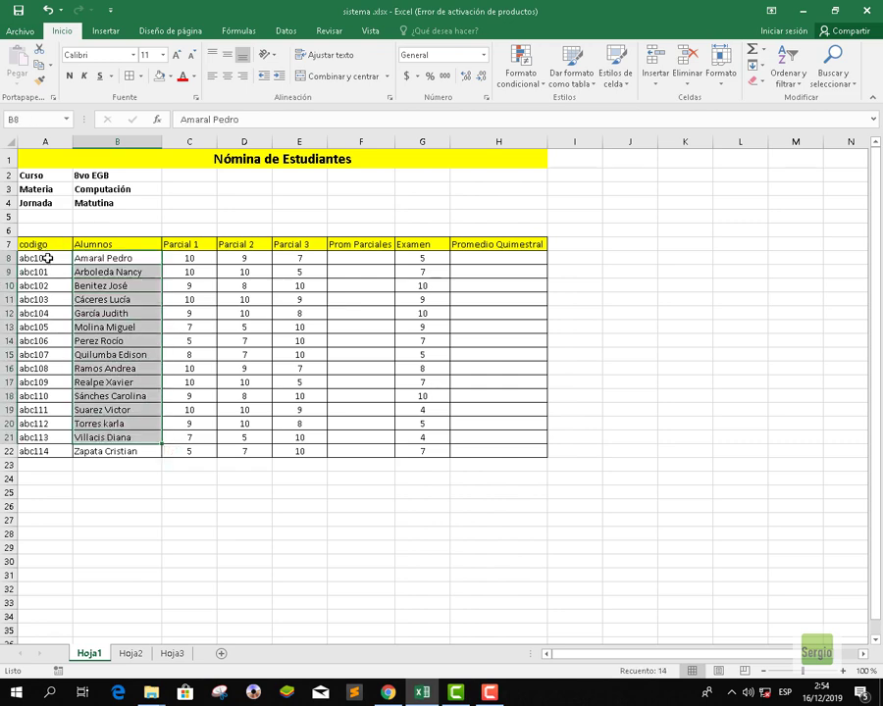
left_click_drag(47, 258, 33, 451)
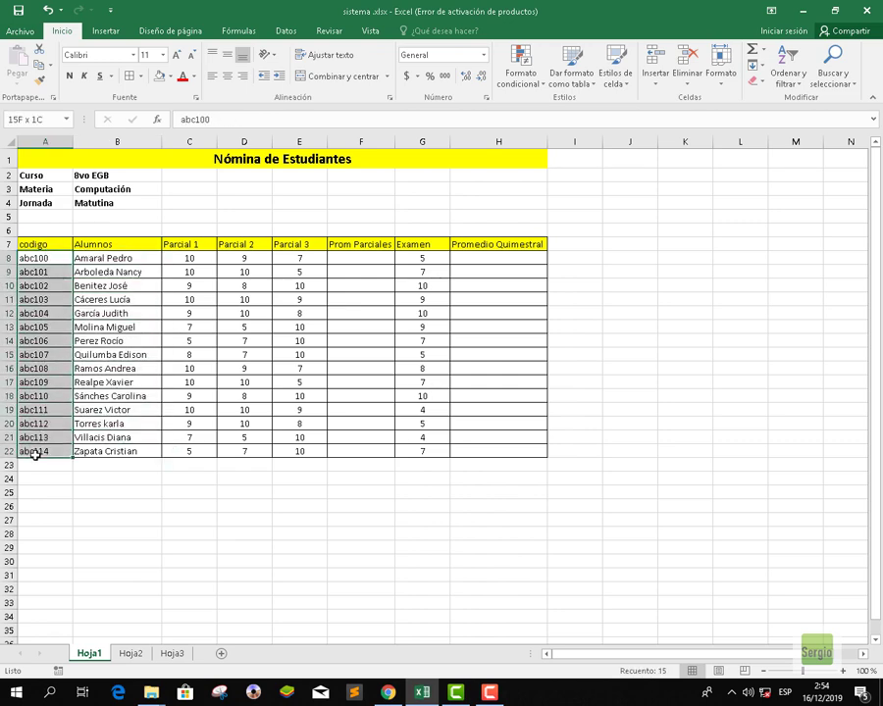
left_click(116, 286)
left_click(39, 255)
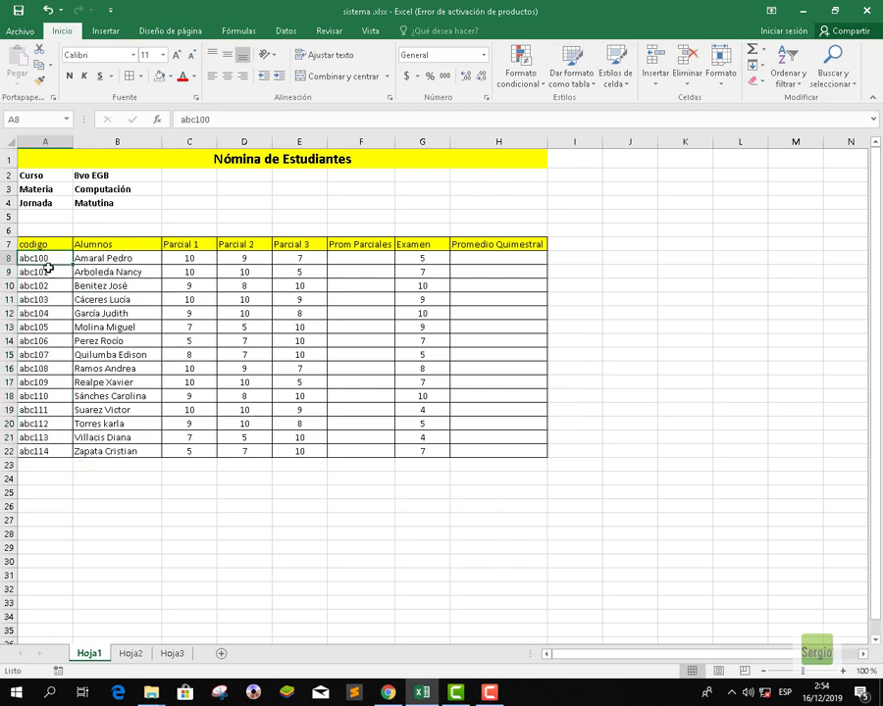
key("Down")
key("Down")
key("Down")
key("Down")
left_click(48, 259)
left_click(44, 285)
left_click(41, 313)
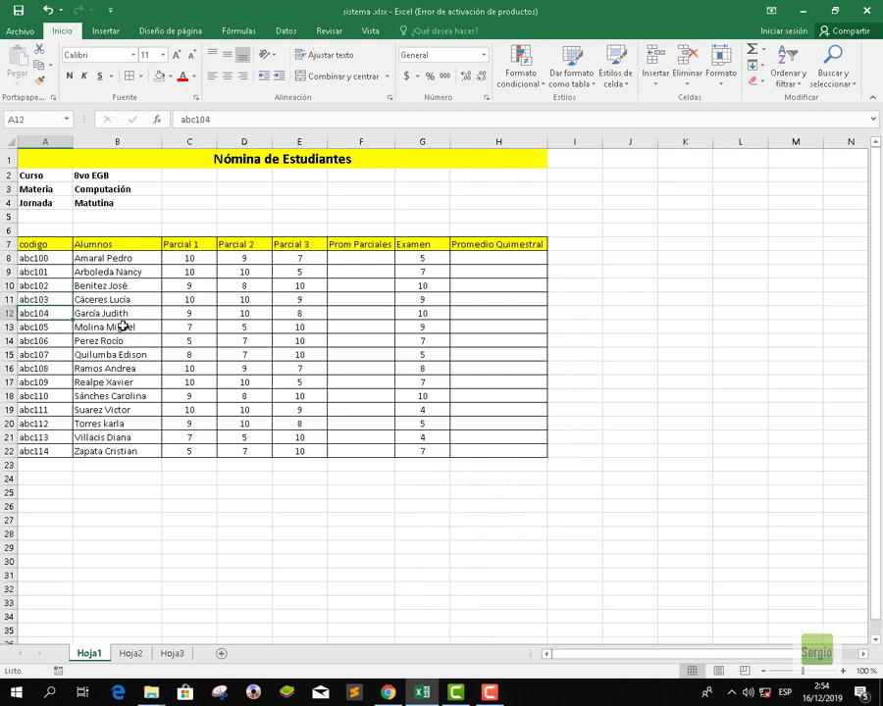
left_click_drag(185, 257, 299, 456)
left_click(263, 314)
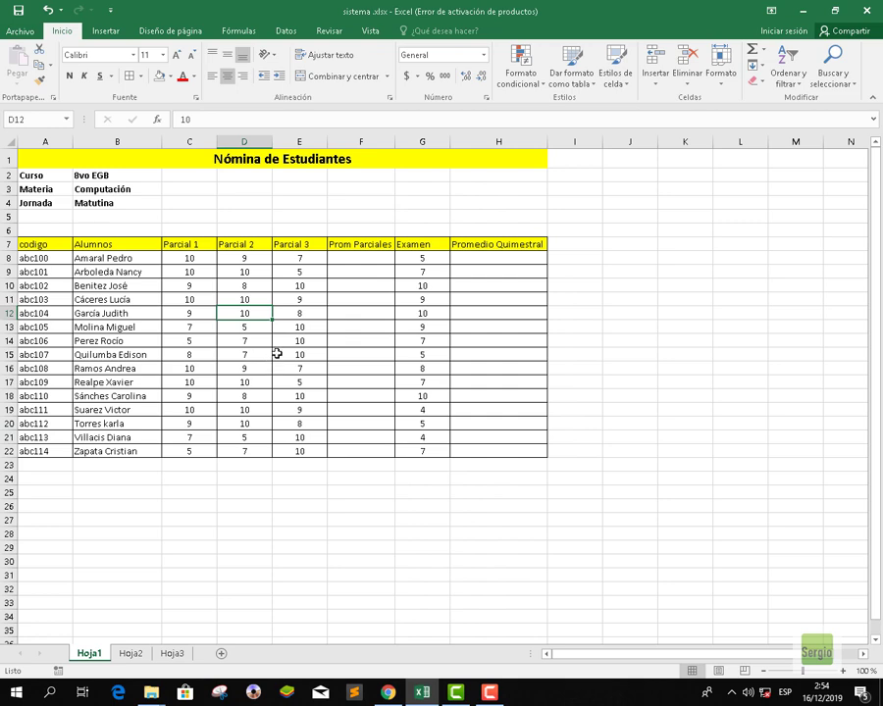
left_click(365, 256)
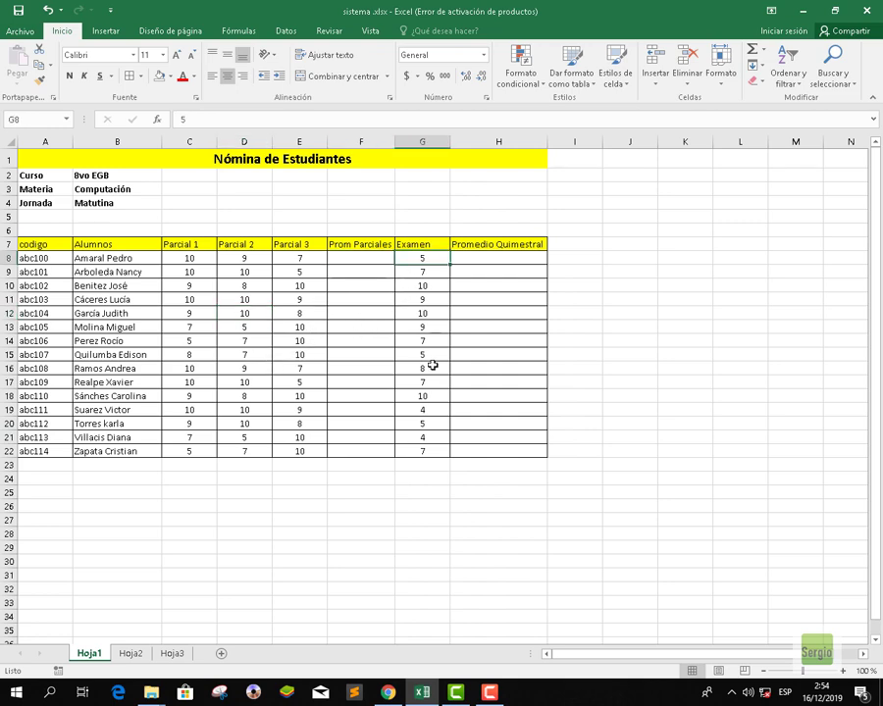
left_click_drag(421, 258, 422, 451)
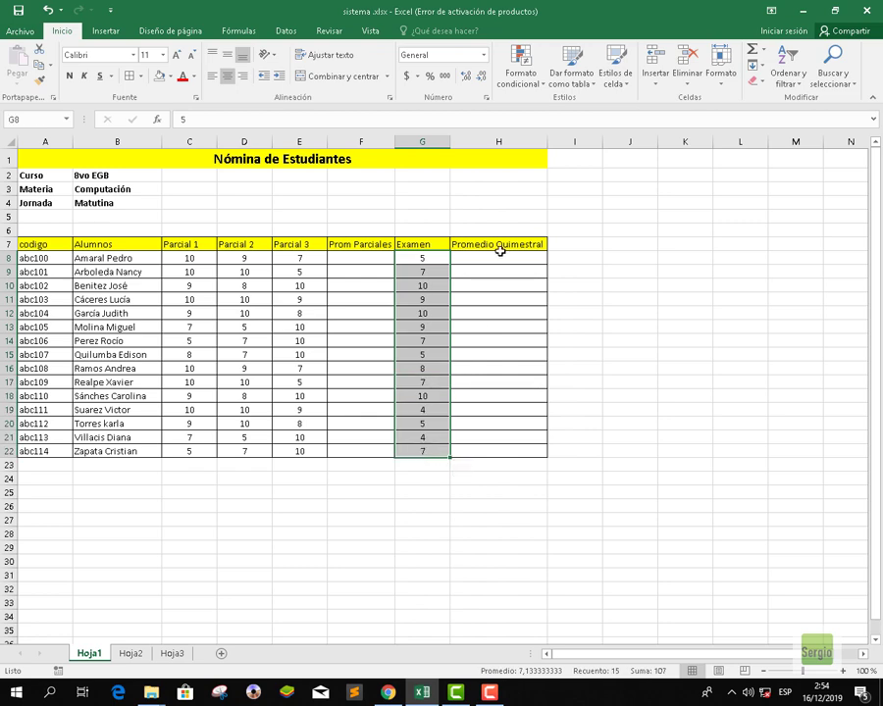
left_click_drag(498, 258, 486, 441)
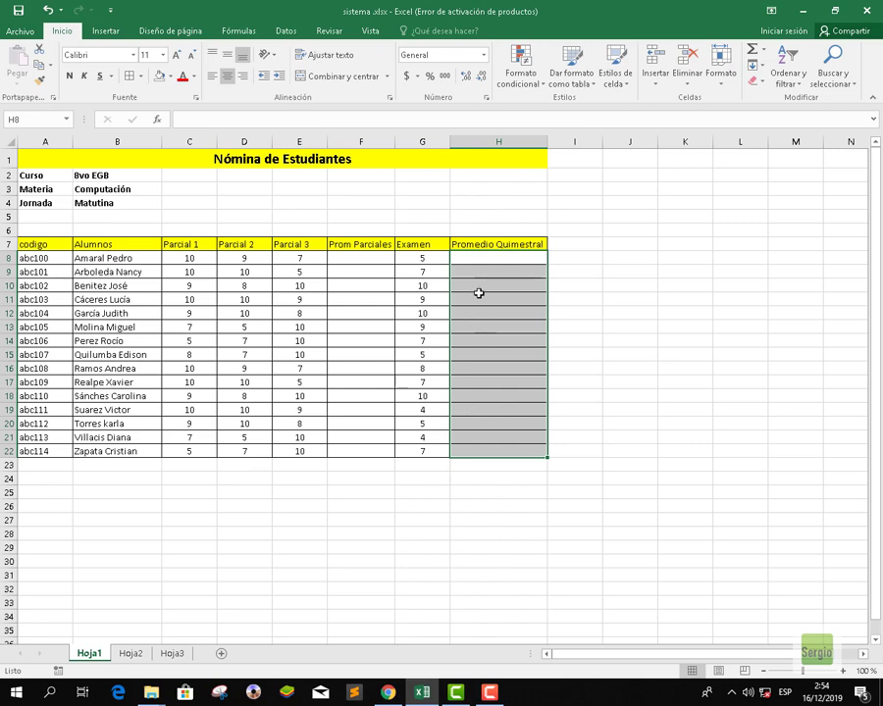
- Calculate the Prom Parciales in F8 with =PROMEDIO(C8:E8) and fill the formula down to F22
left_click(346, 258)
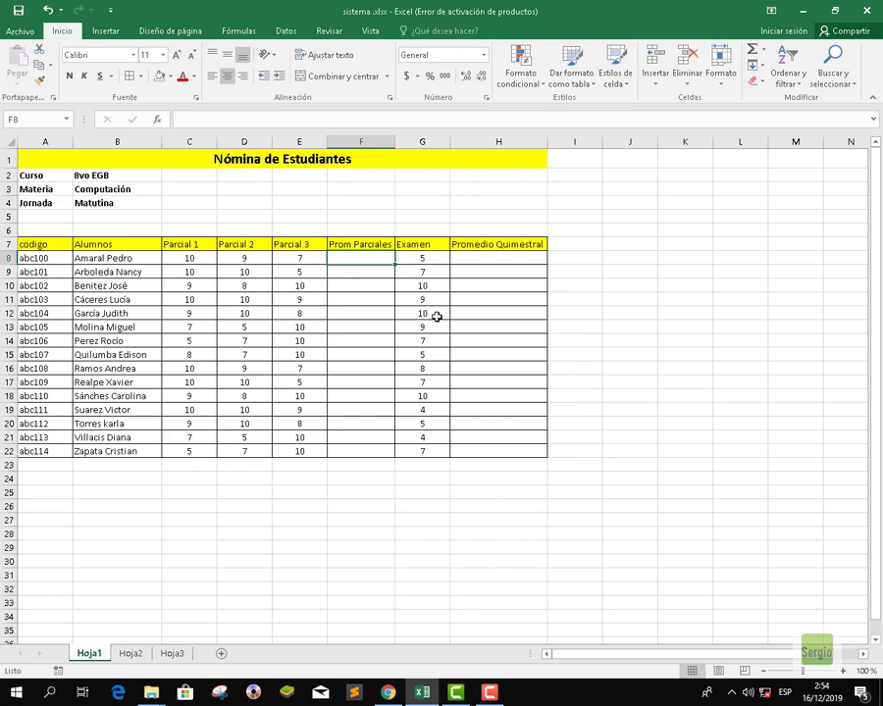
type("=")
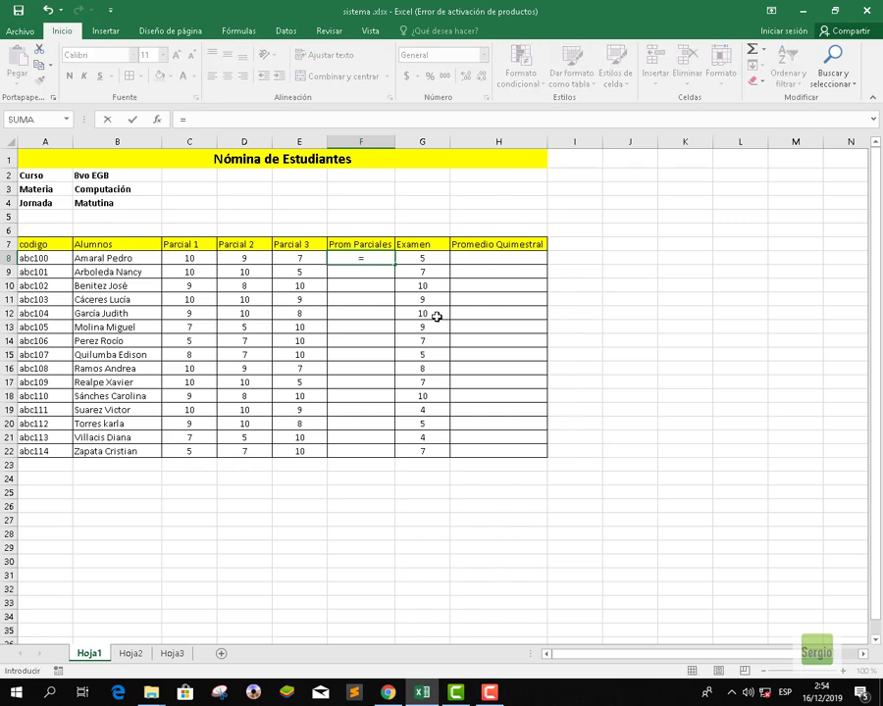
type("prom")
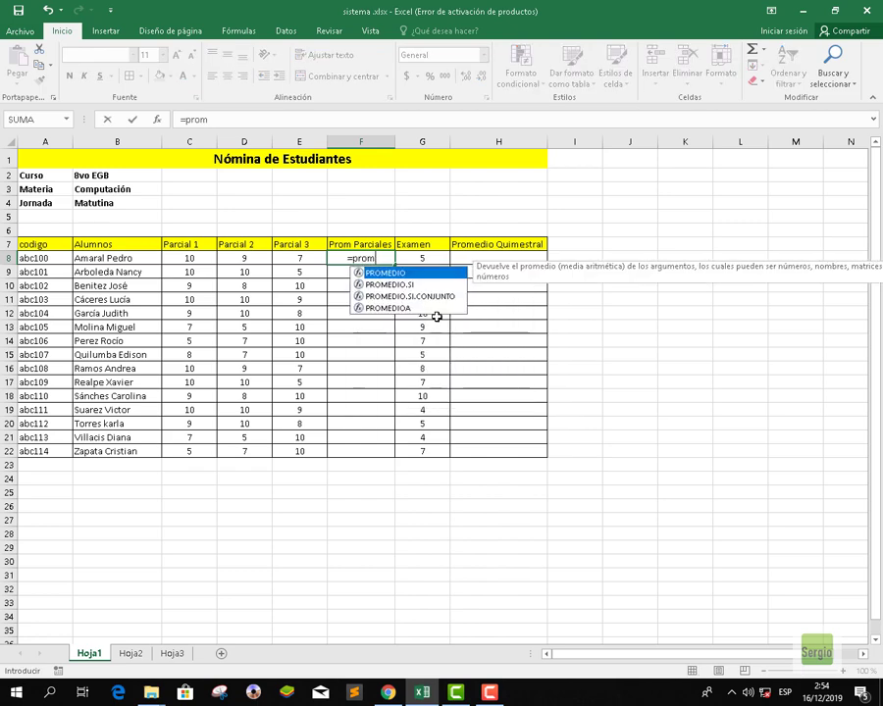
type("edio(")
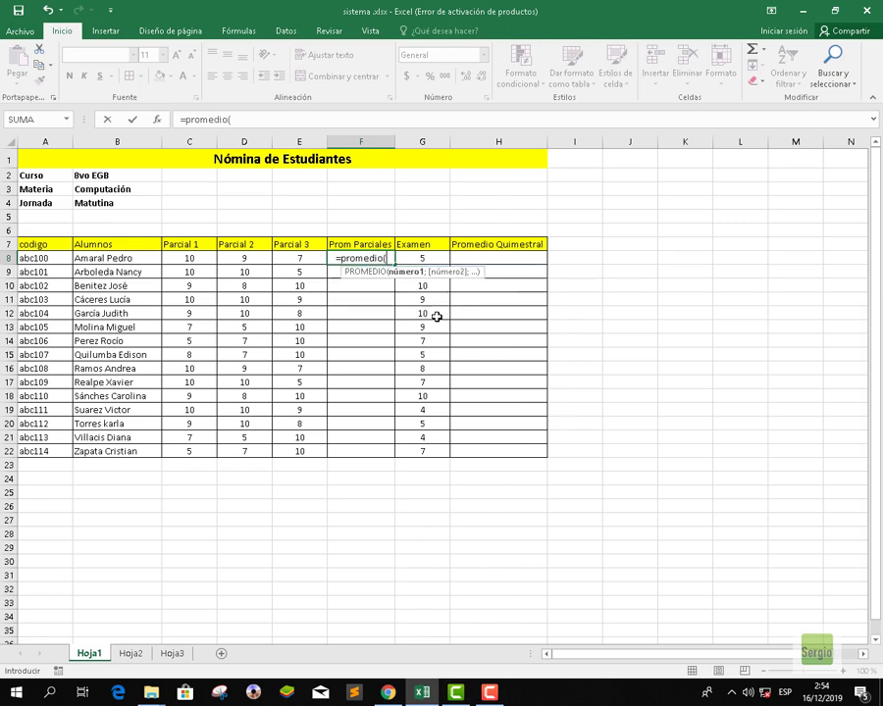
left_click(186, 255)
left_click_drag(224, 253, 284, 260)
type(")")
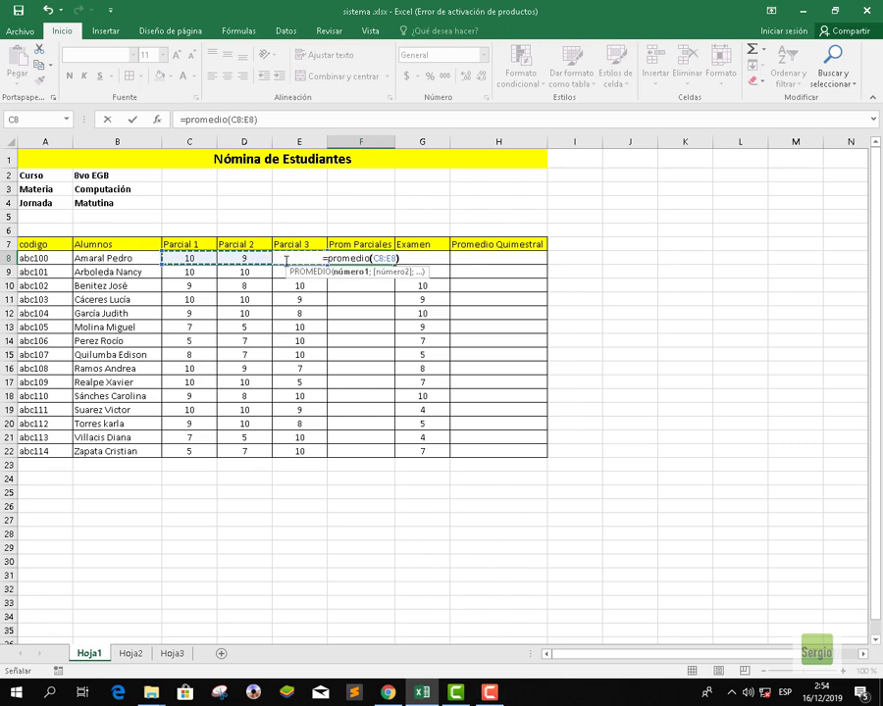
key("Return")
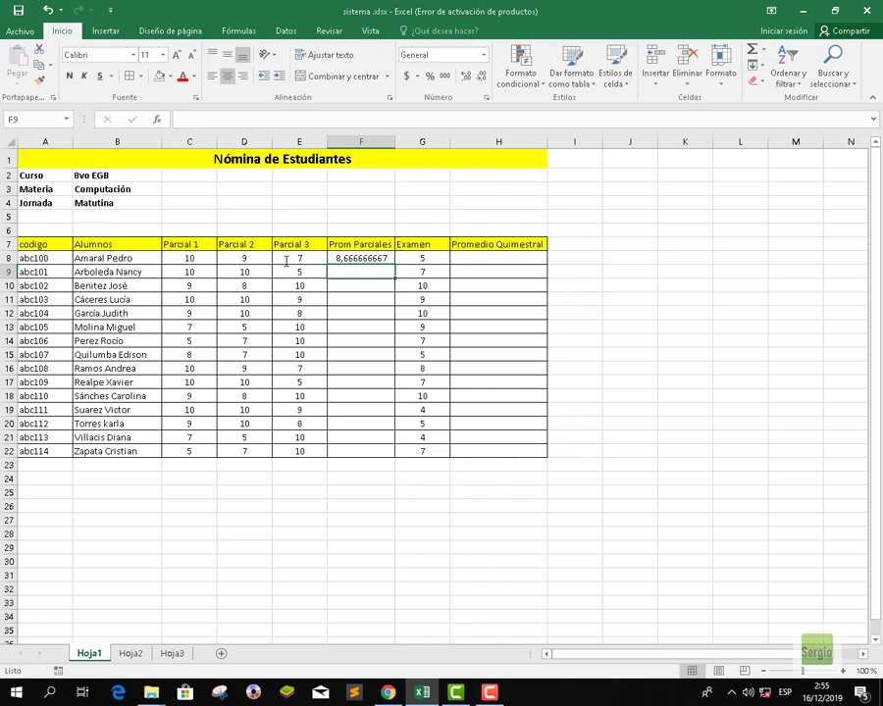
left_click(357, 257)
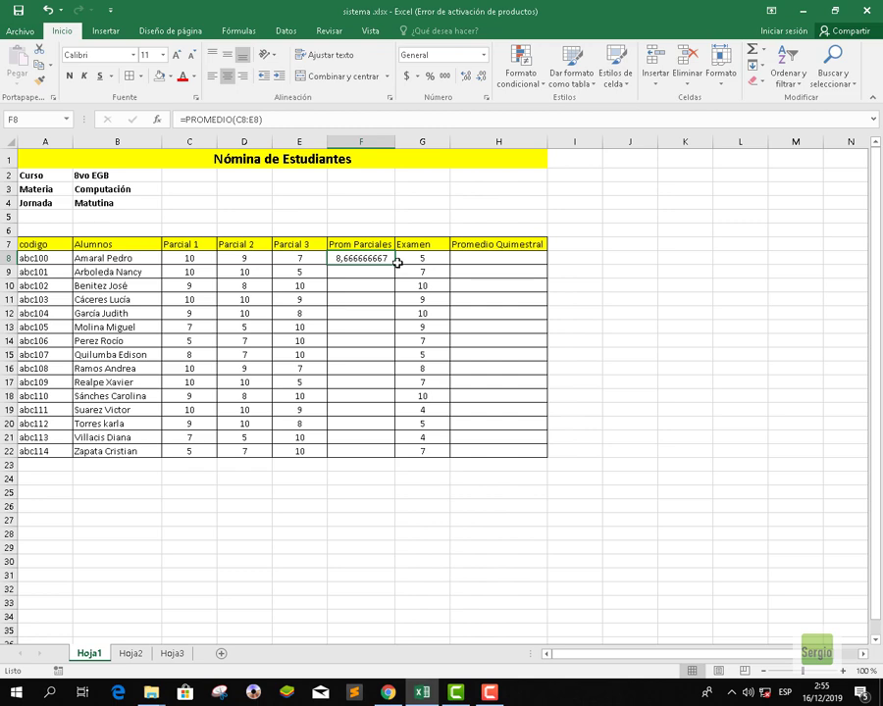
double_click(393, 266)
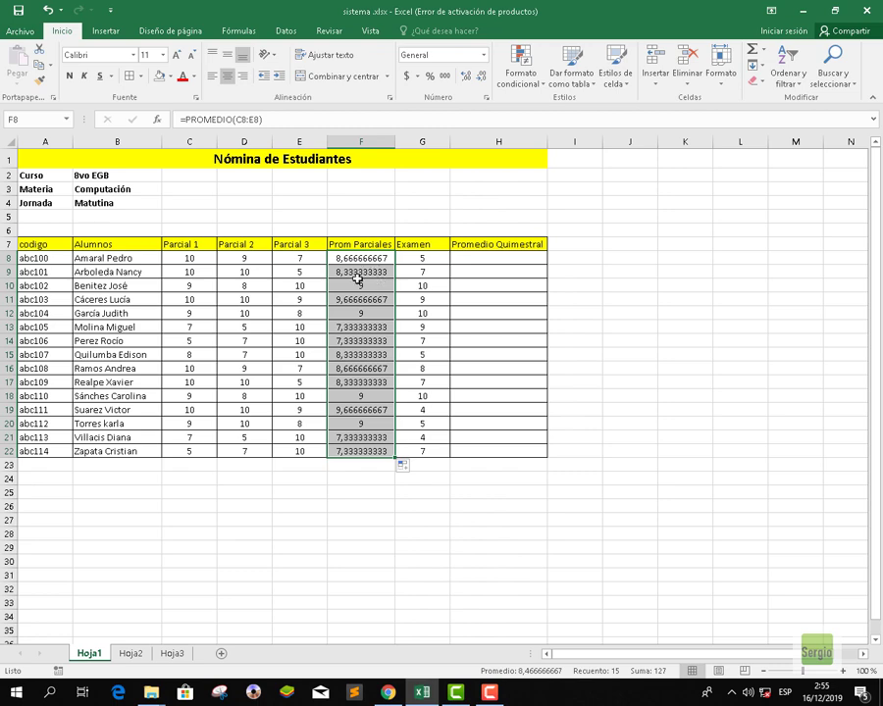
- Reduce the Prom Parciales values in F8:F22 to two decimal places
left_click(480, 78)
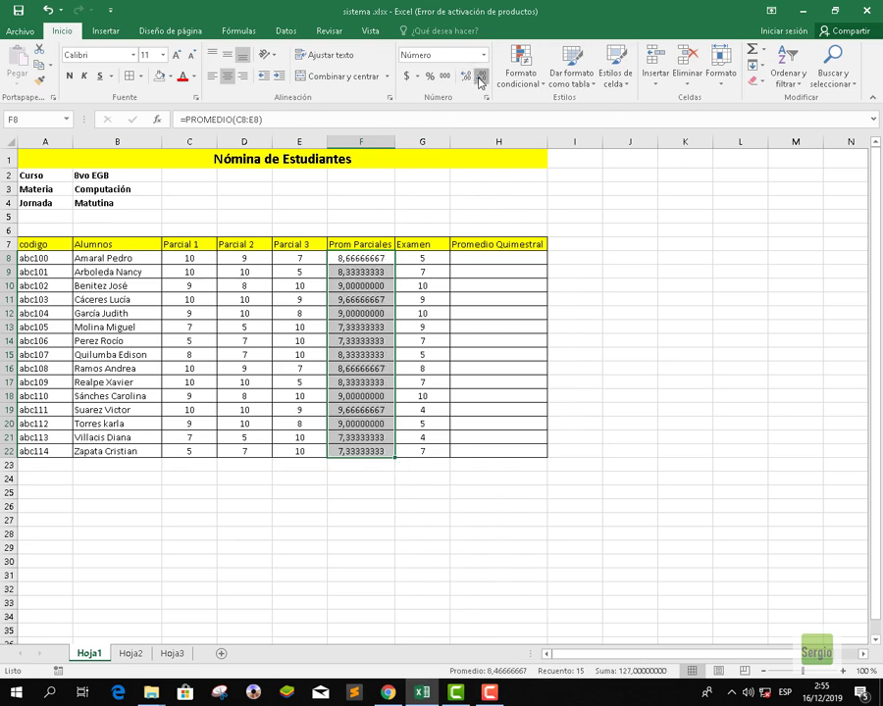
left_click(481, 78)
left_click(480, 77)
left_click(481, 78)
left_click(480, 78)
left_click(480, 78)
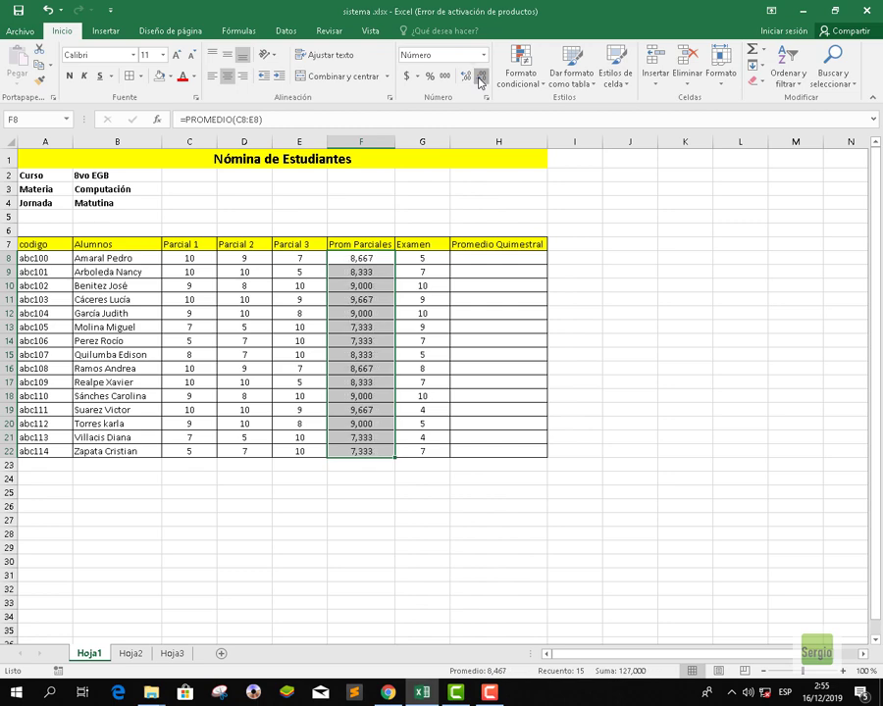
left_click(481, 78)
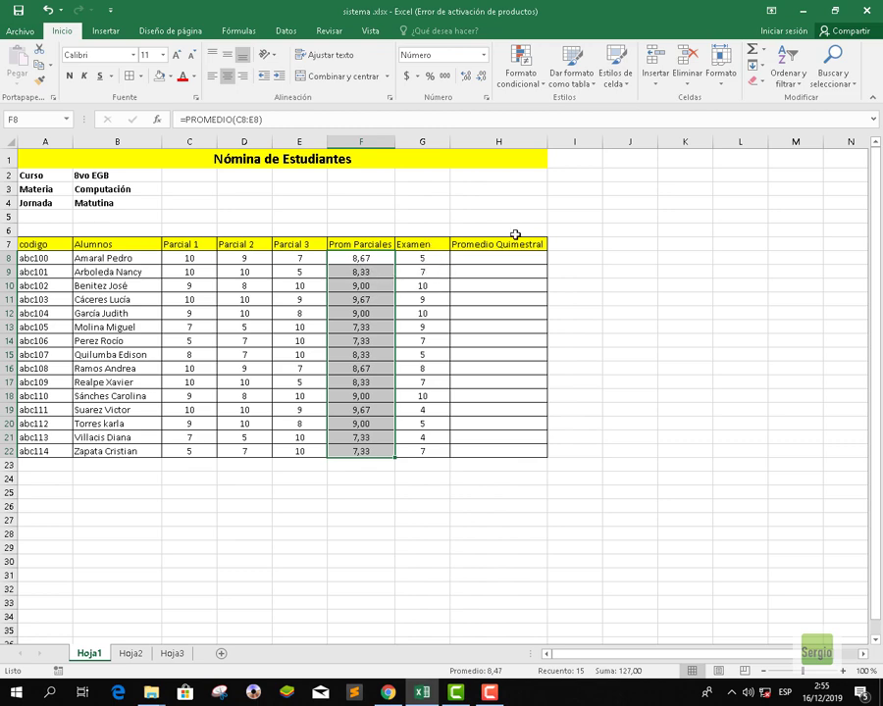
- Fill the Promedio Quimestral column H7:H22 with yellow and make the header row A7:H7 bold
left_click_drag(503, 246, 477, 449)
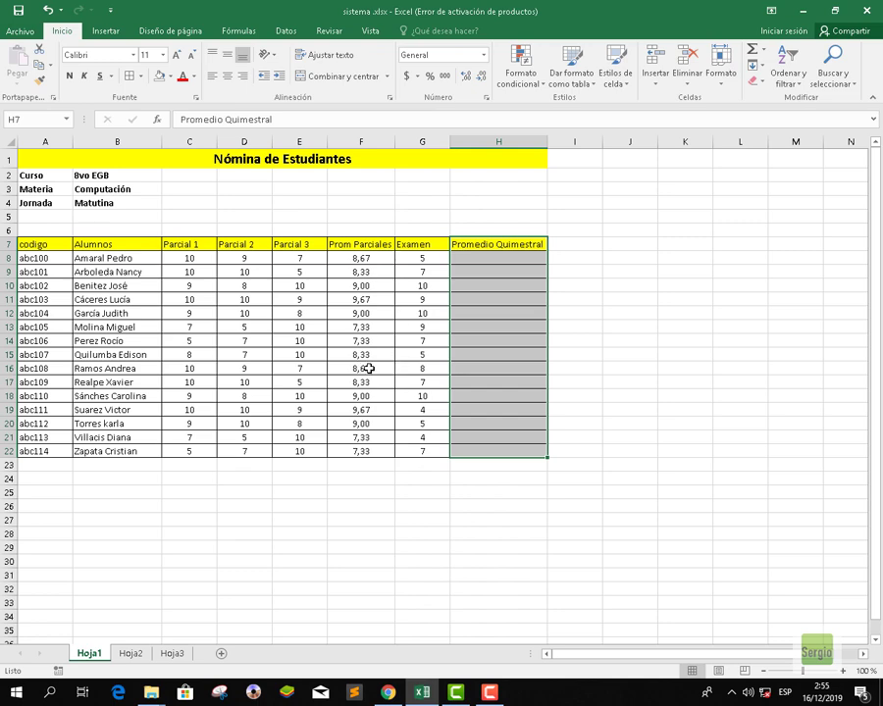
left_click(170, 76)
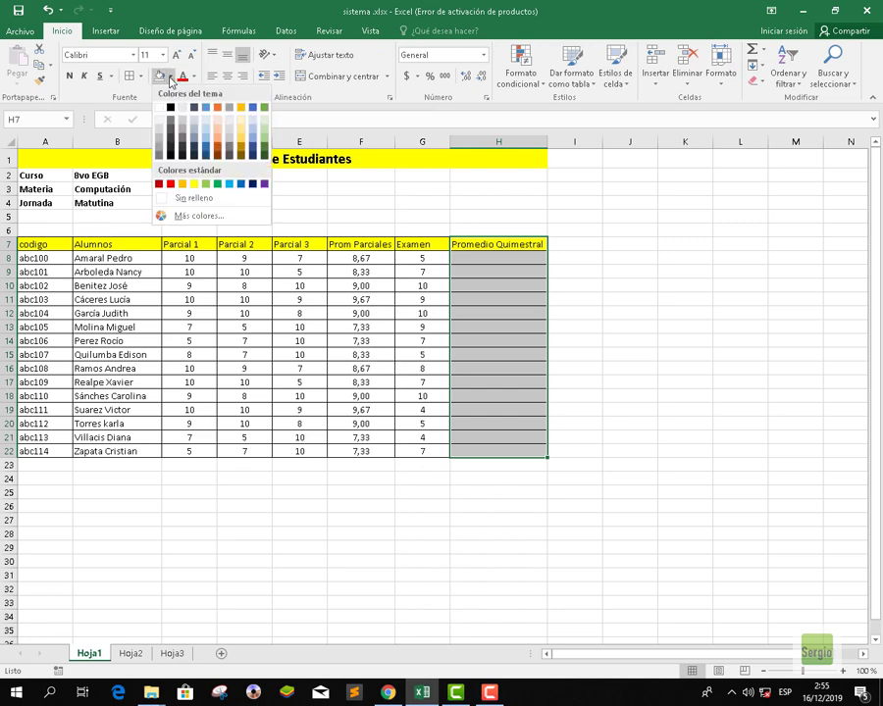
left_click(193, 184)
key("Down")
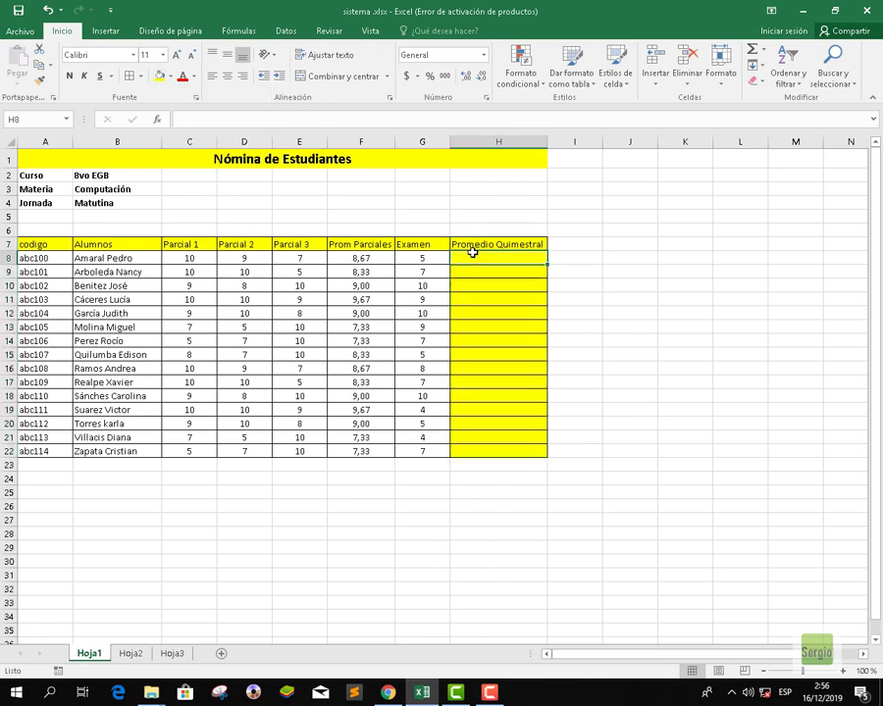
left_click_drag(64, 244, 512, 246)
left_click(69, 75)
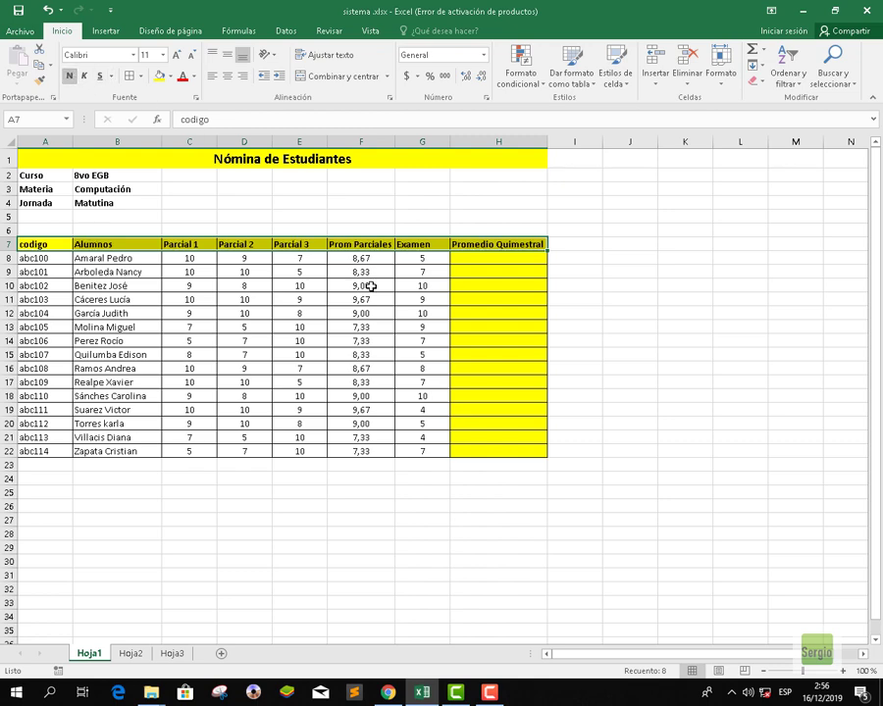
- Calculate the Promedio Quimestral in H8 with =F8*0,8+G8*0,2 and fill the formula down to H22
left_click(474, 253)
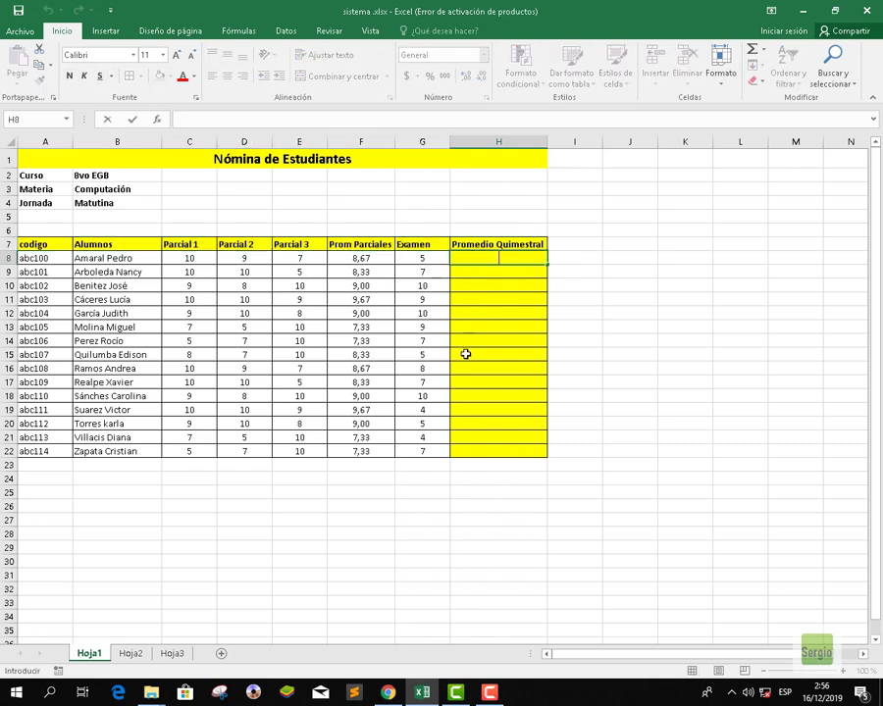
type("=")
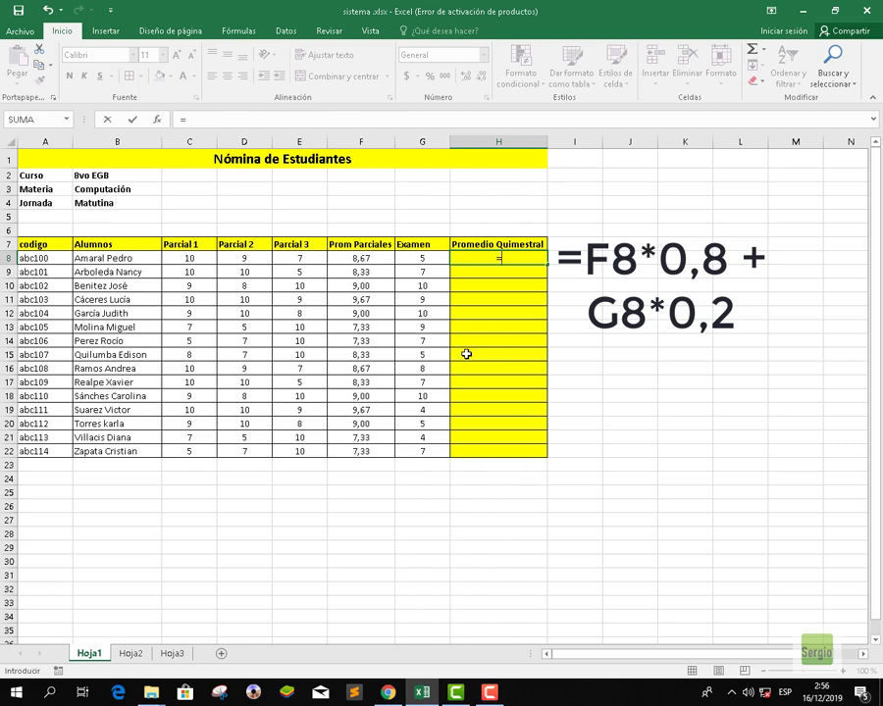
left_click(368, 258)
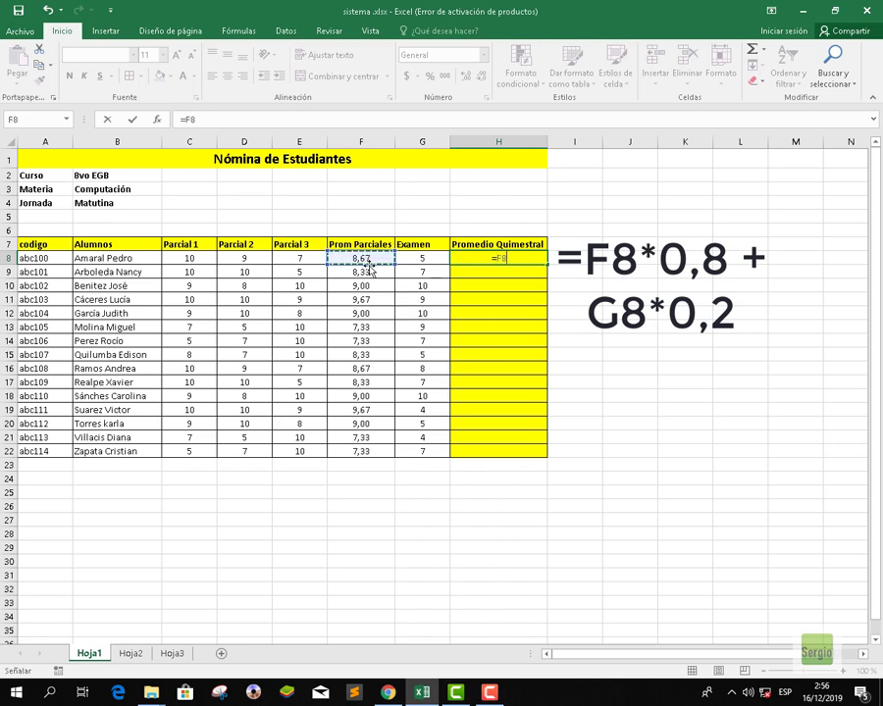
type("*")
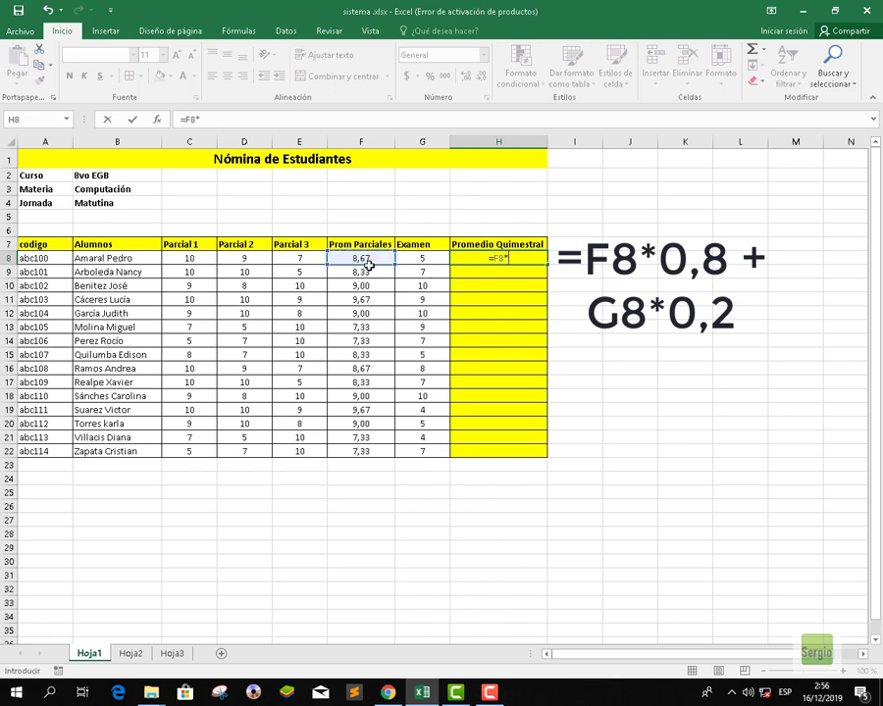
type("0,8+")
left_click(415, 259)
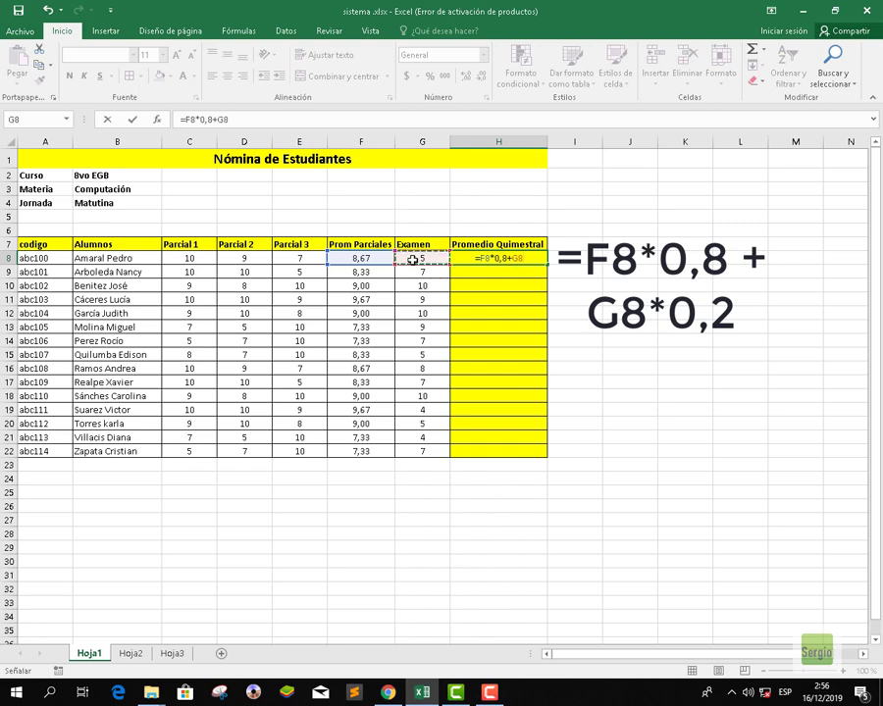
type("*")
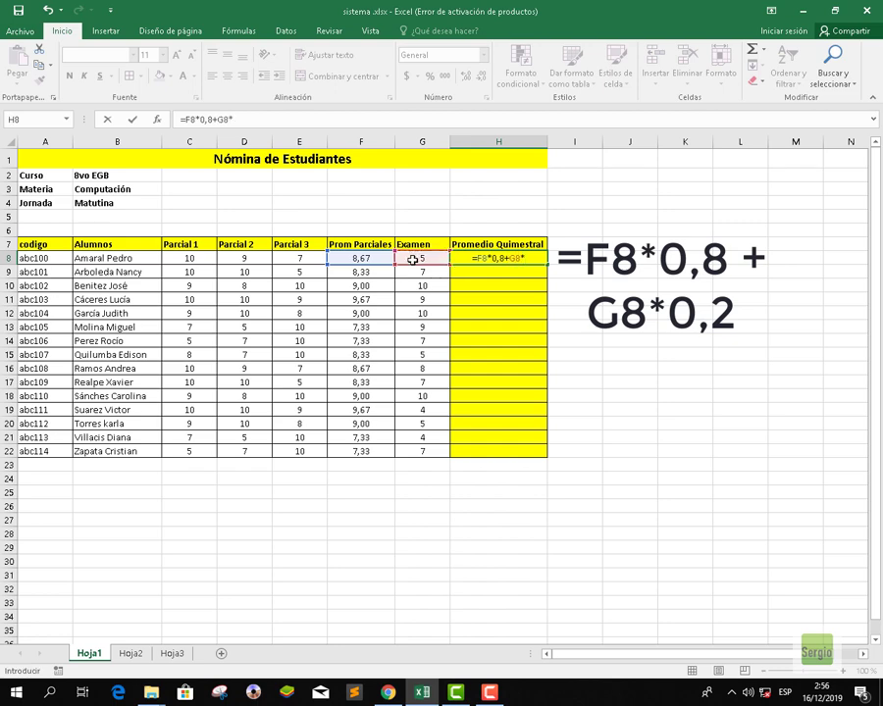
type("0,2")
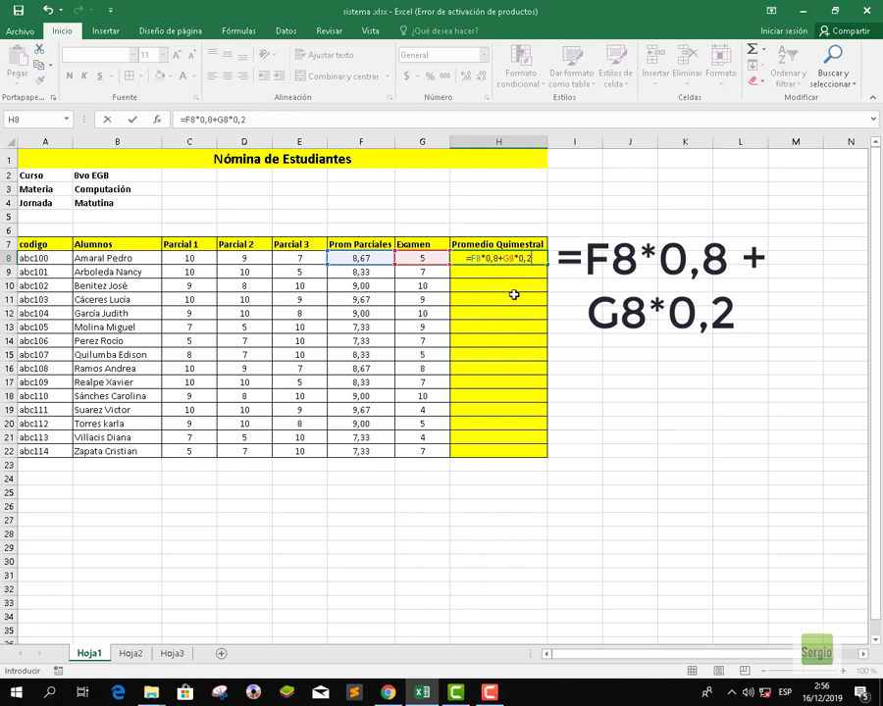
key("Return")
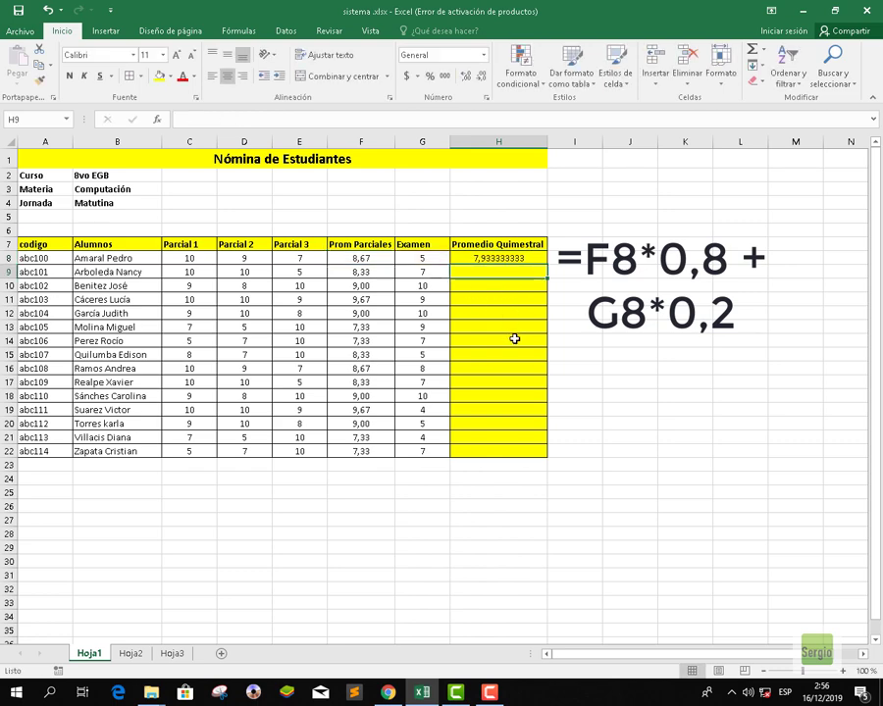
left_click(519, 258)
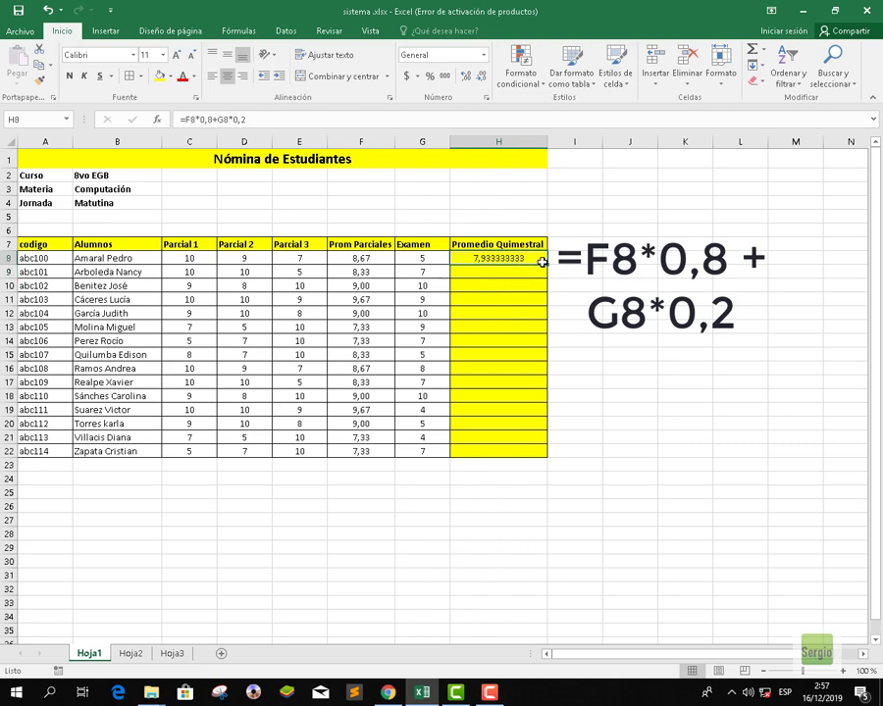
double_click(548, 265)
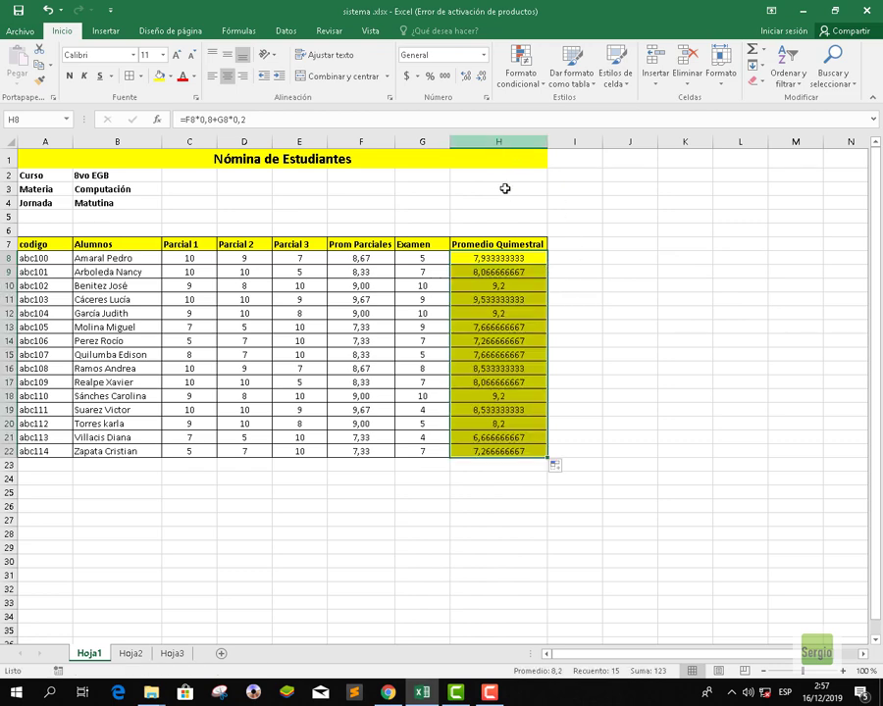
- Reduce the Promedio Quimestral values in H8:H22 to two decimal places
left_click(481, 77)
left_click(481, 76)
left_click(481, 76)
left_click(480, 77)
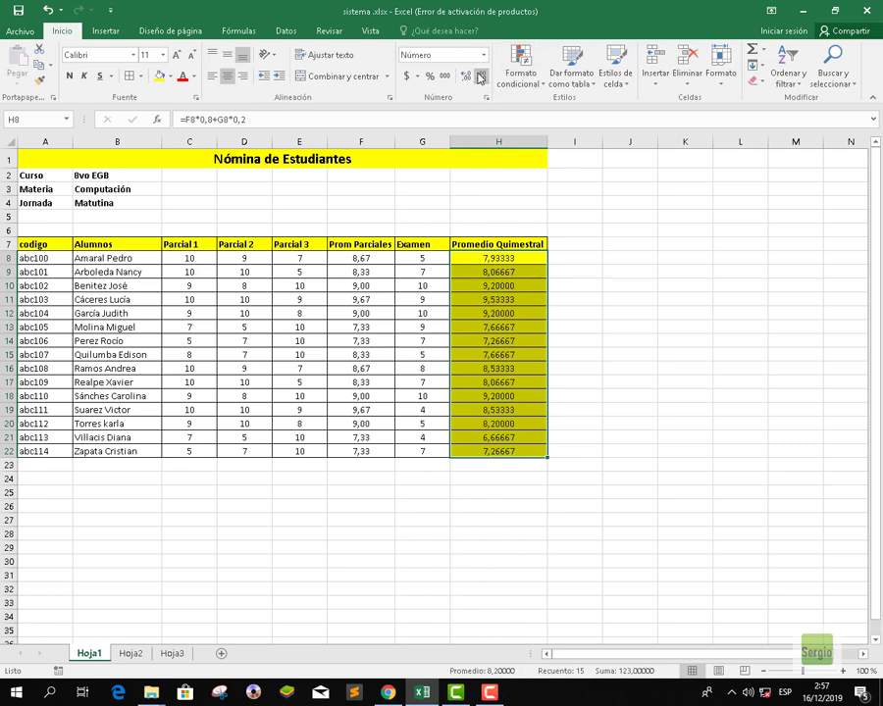
left_click(480, 76)
left_click(480, 76)
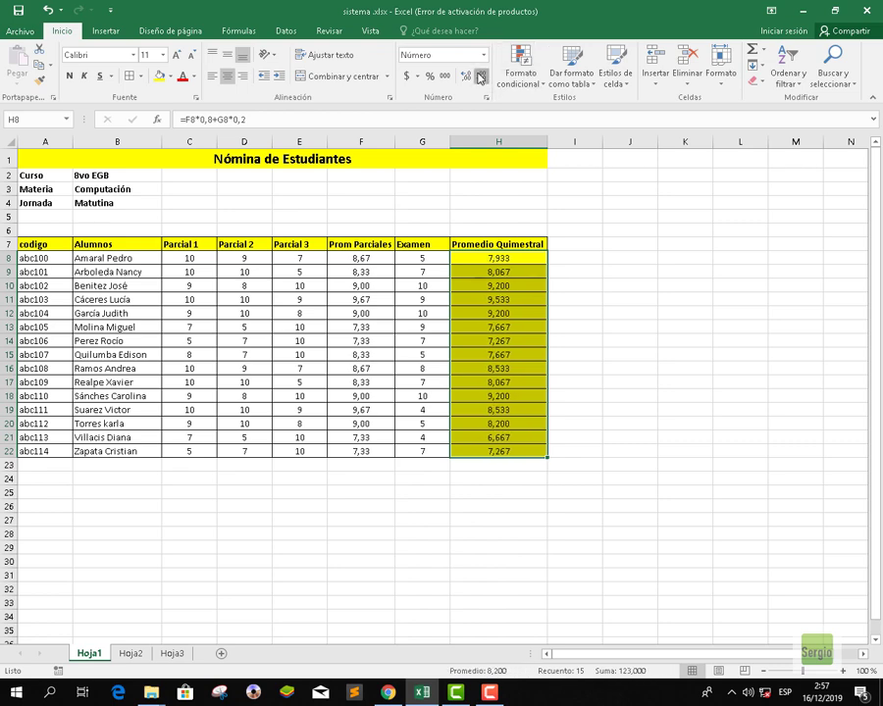
left_click(481, 77)
left_click(596, 299)
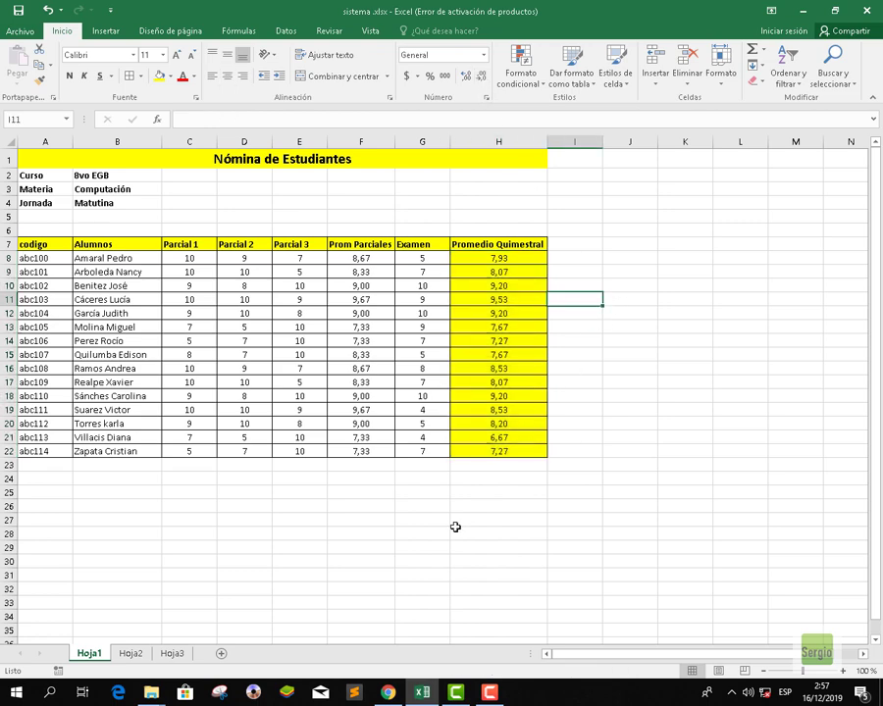
- Set the first student's Parcial 2 (D8), Parcial 3 (E8) and Examen (G8) grades to 10
left_click(248, 259)
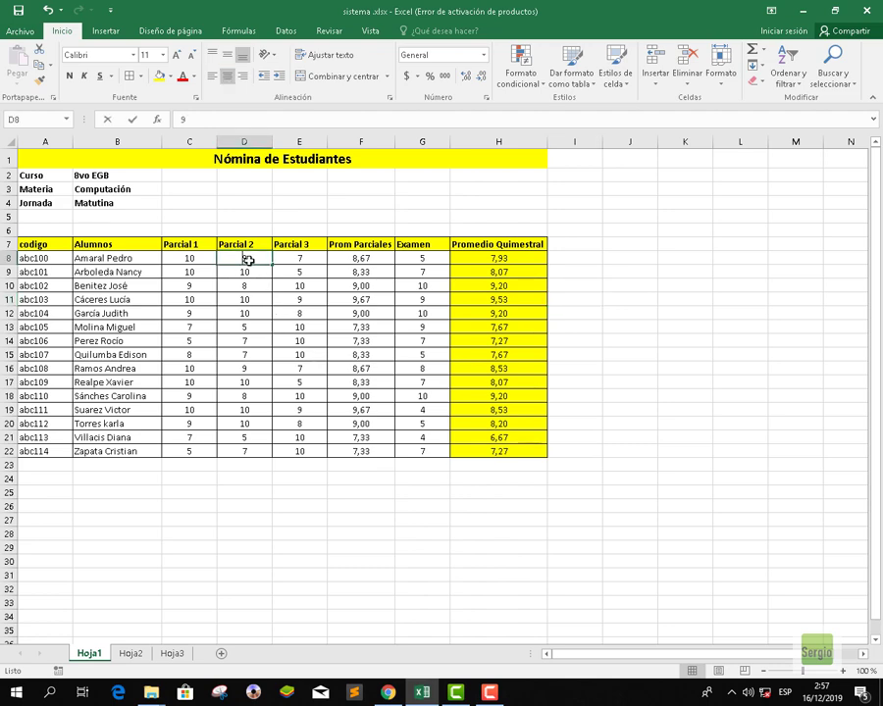
type("10")
left_click(309, 259)
type("10")
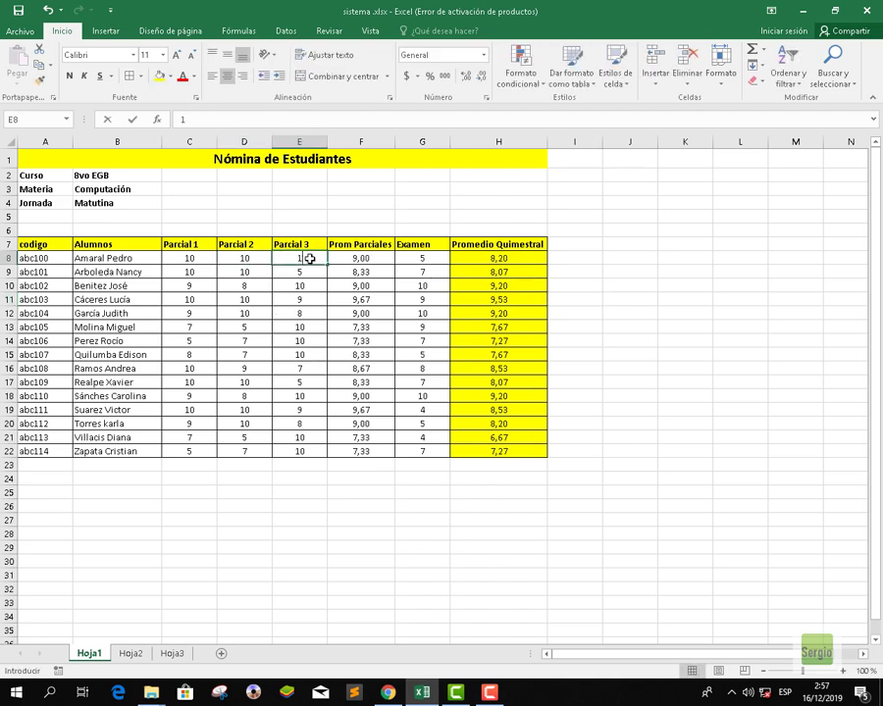
left_click(419, 257)
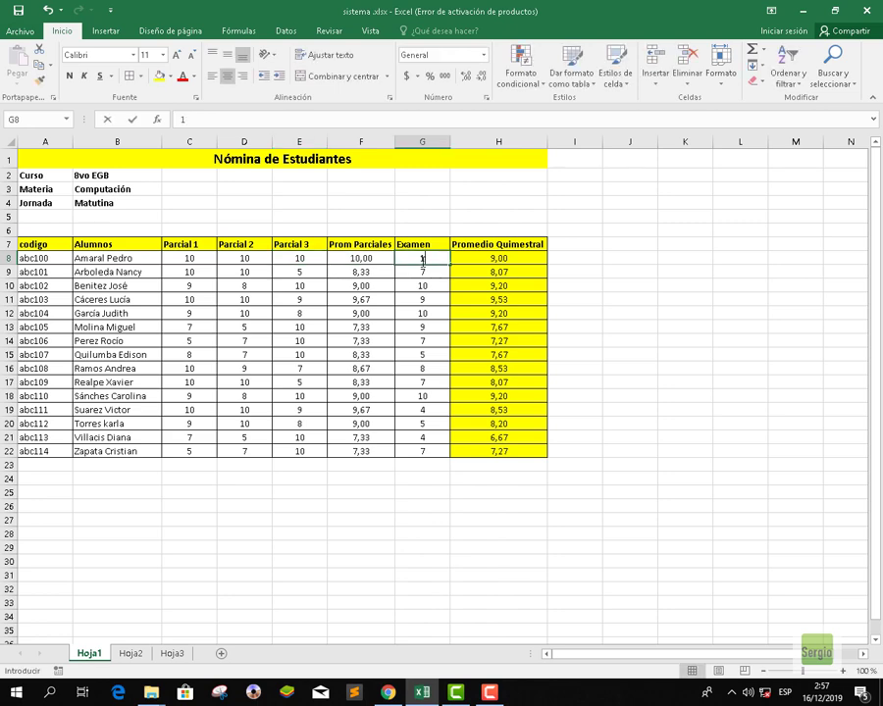
type("10")
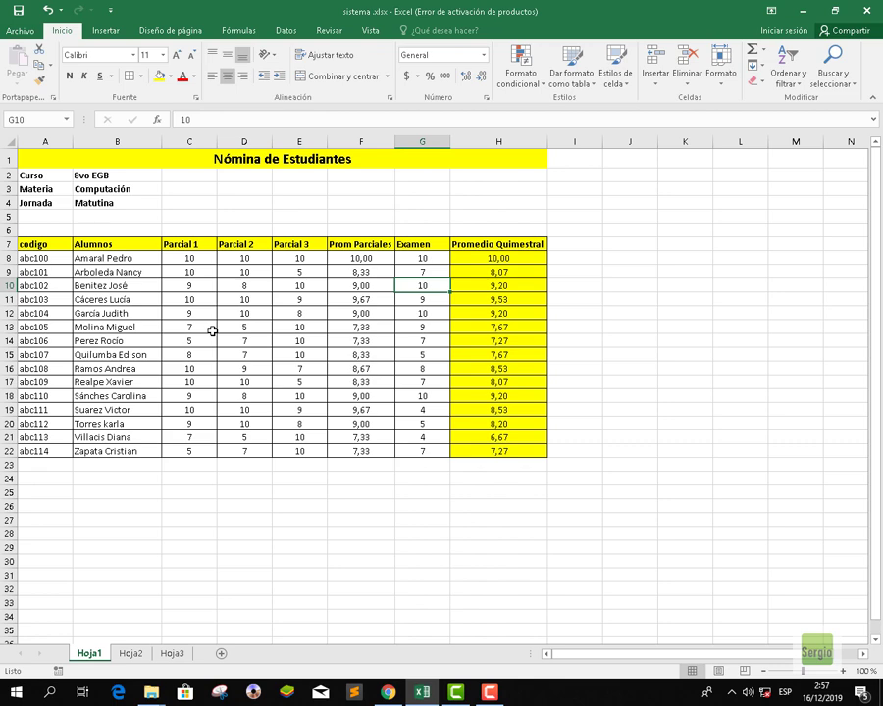
- Try an out-of-range Parcial 2 grade of 12 in D8
left_click(241, 256)
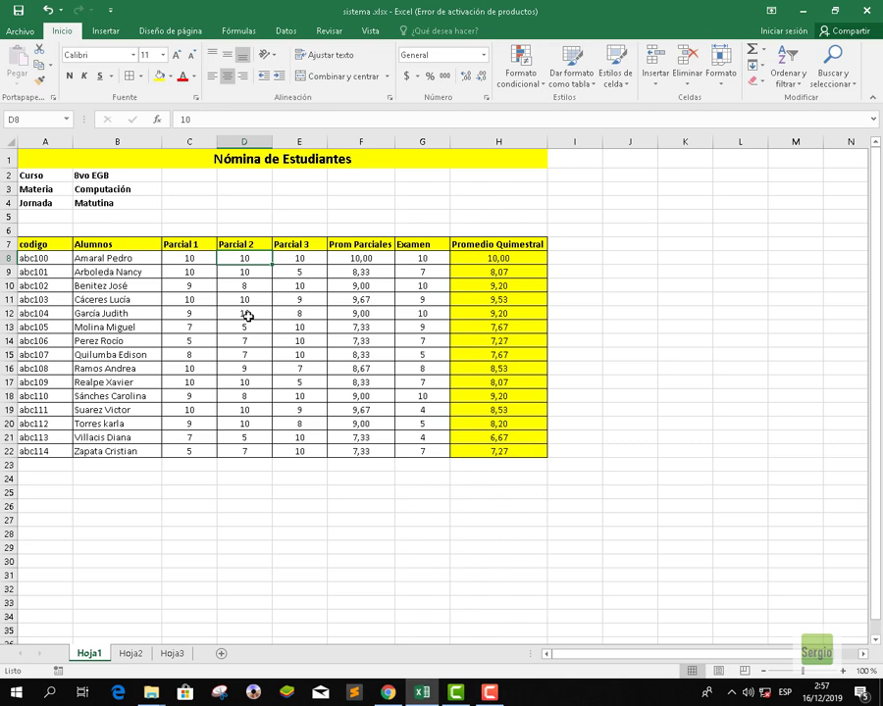
type("12")
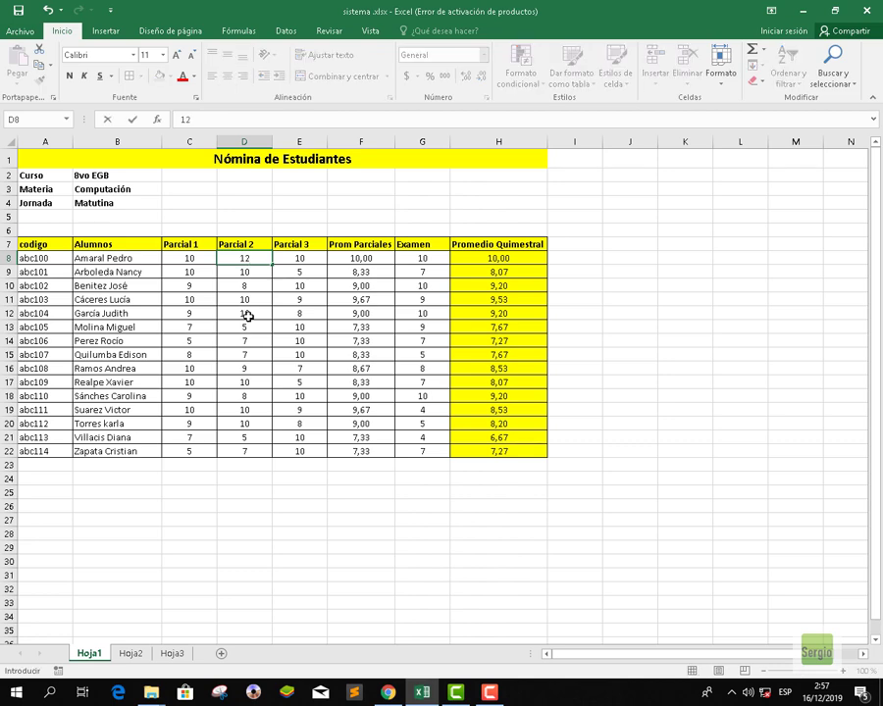
left_click(248, 316)
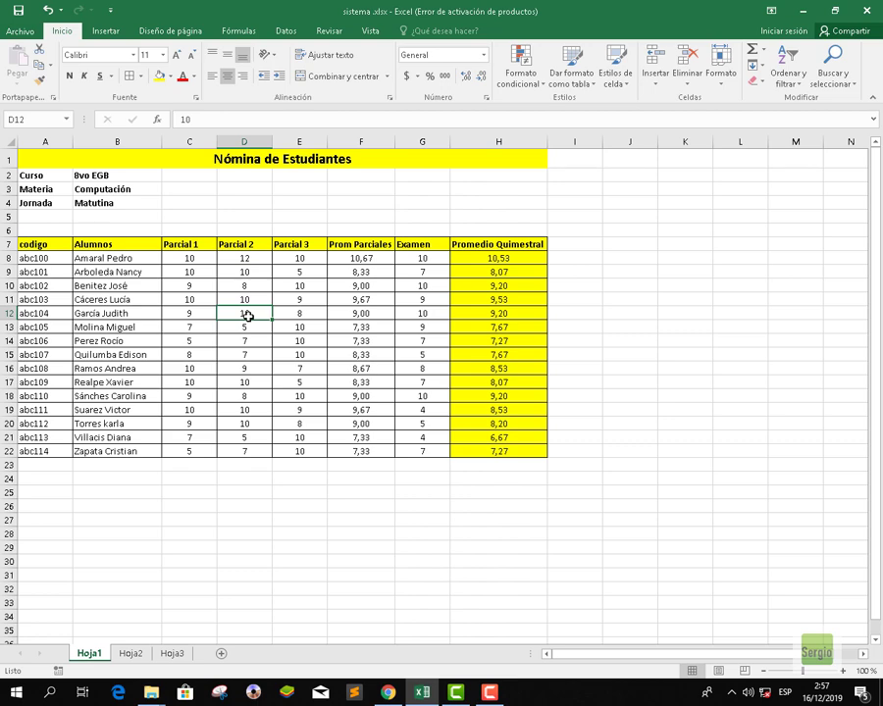
- Set the first student's Parcial 2 grade in D8 to 9
left_click(250, 259)
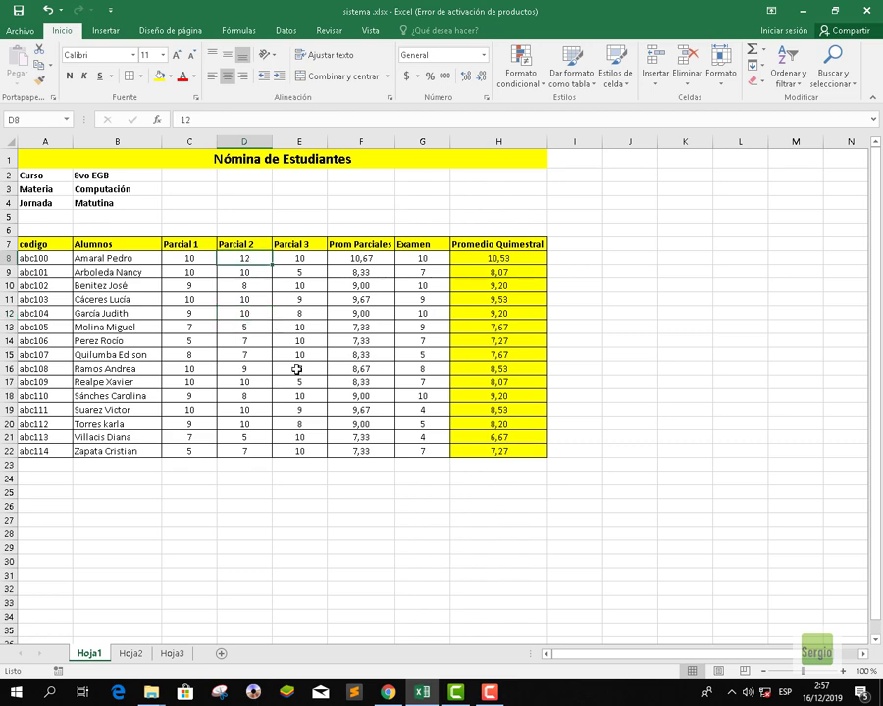
type("9")
left_click(299, 424)
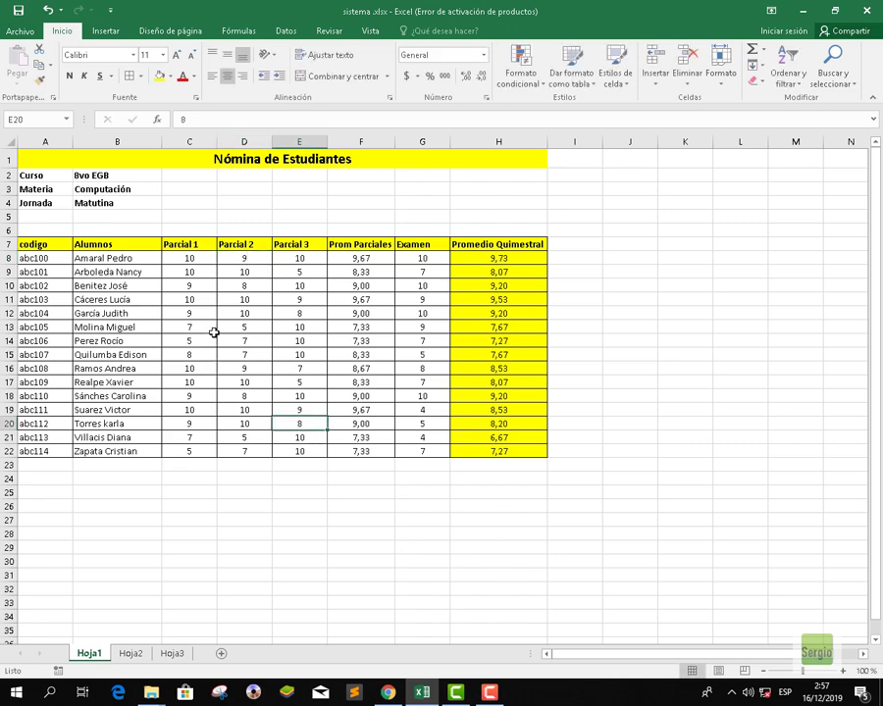
- Set up data validation on the partial grades C8:E22 to allow only Decimal values between 1 and 10
left_click_drag(187, 257, 301, 451)
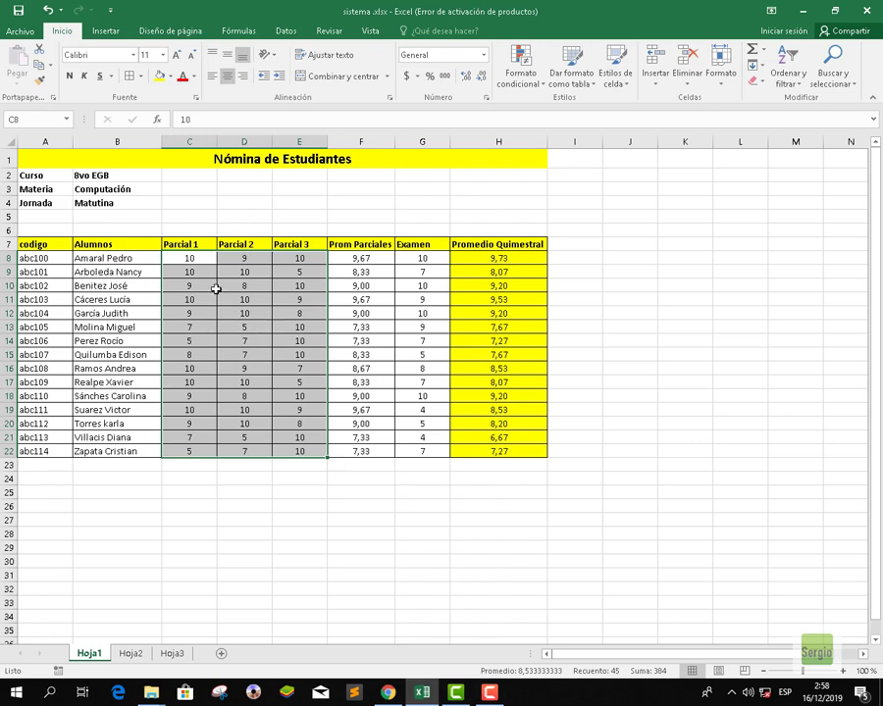
left_click(287, 31)
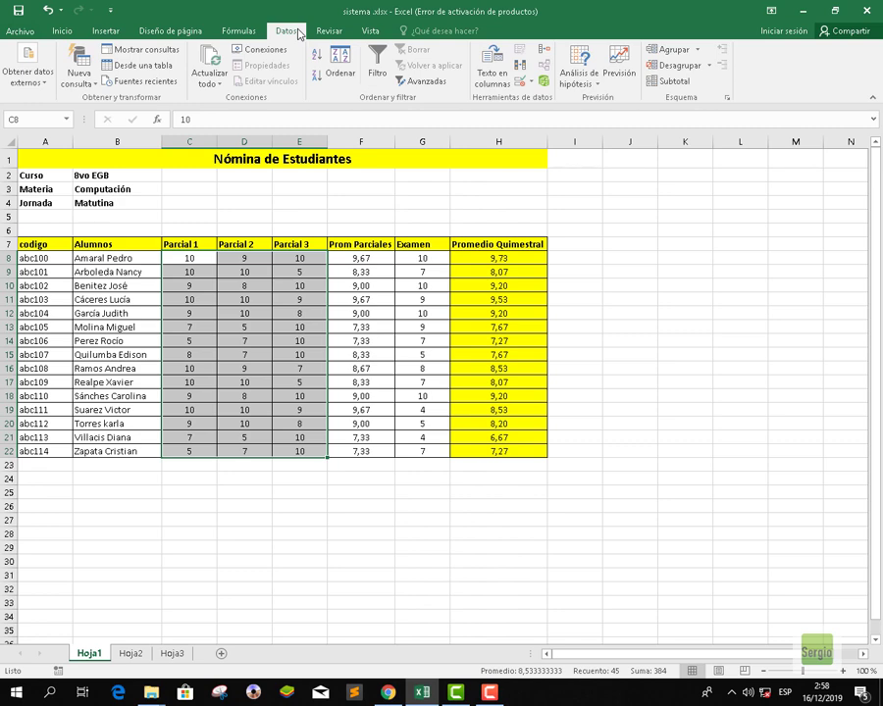
left_click(533, 86)
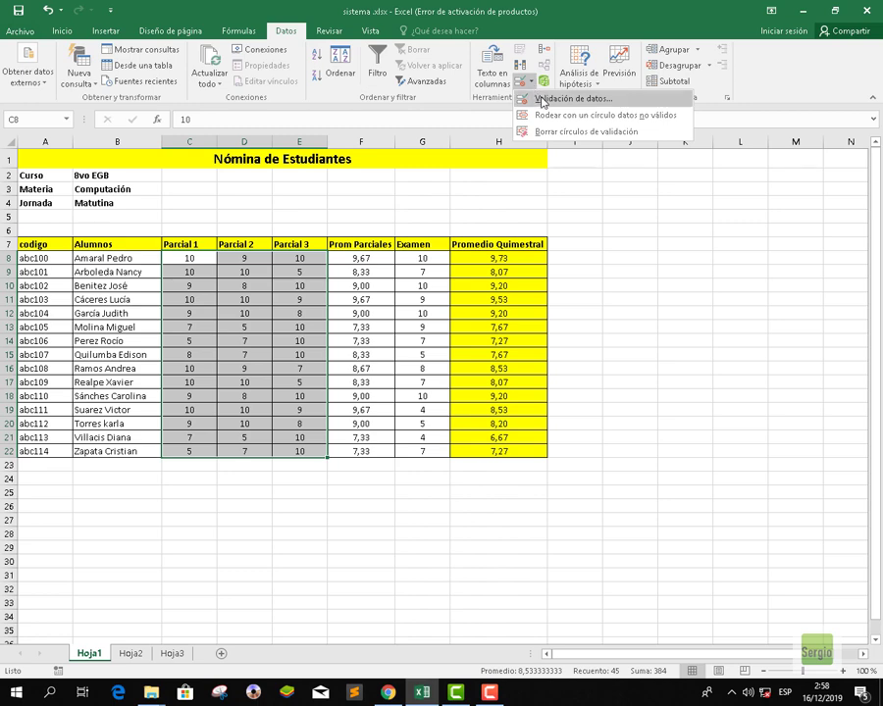
left_click(541, 98)
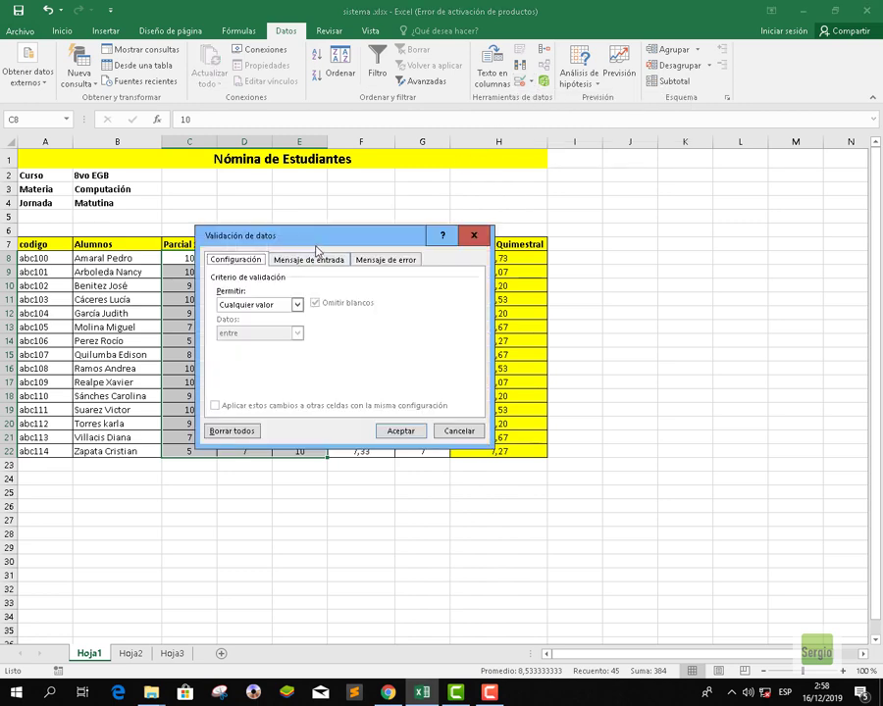
left_click_drag(315, 241, 657, 238)
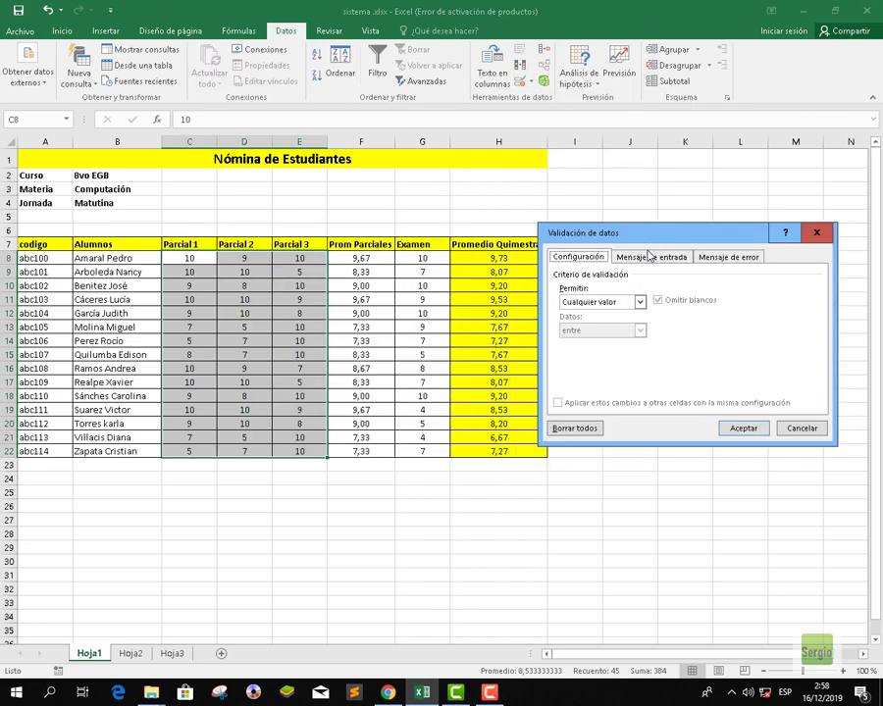
left_click(640, 302)
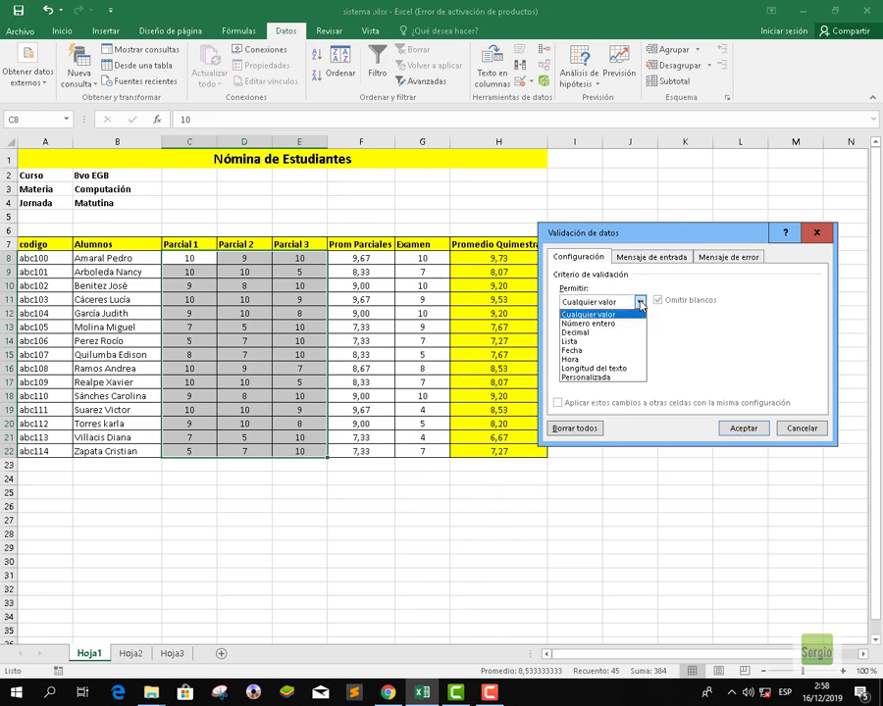
left_click(601, 332)
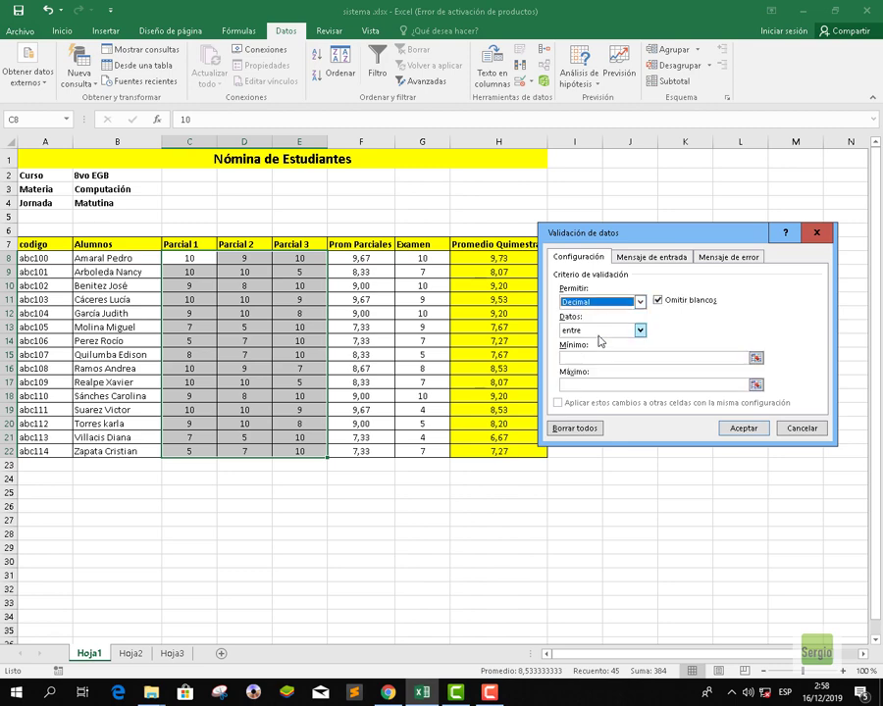
left_click(598, 357)
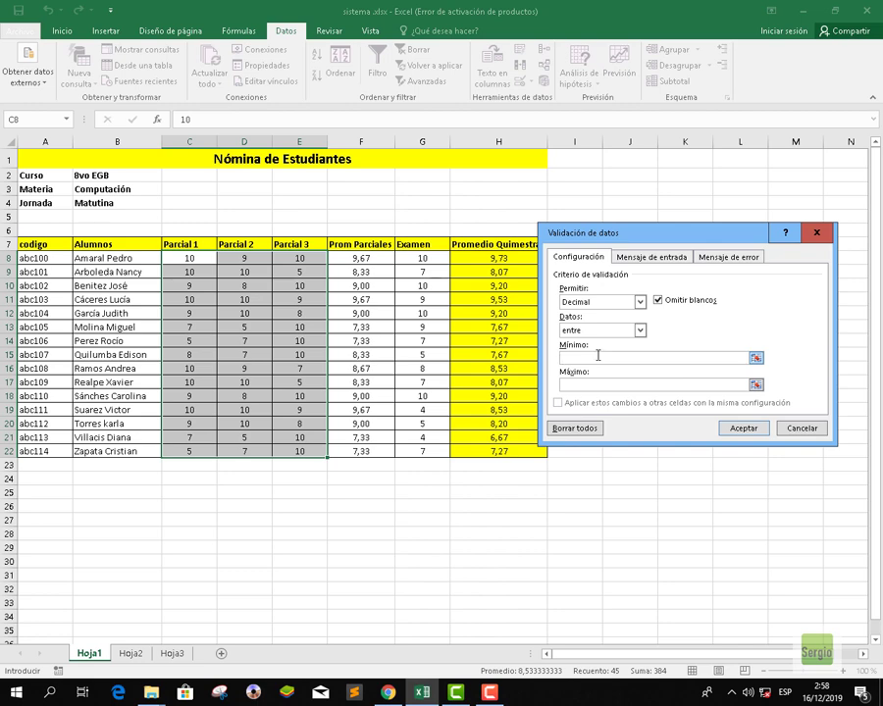
type("1")
left_click(597, 382)
type("10")
- Give the validation a Detener error alert titled "Error" with the message "Nota fuera de Rango" and apply it
left_click(750, 258)
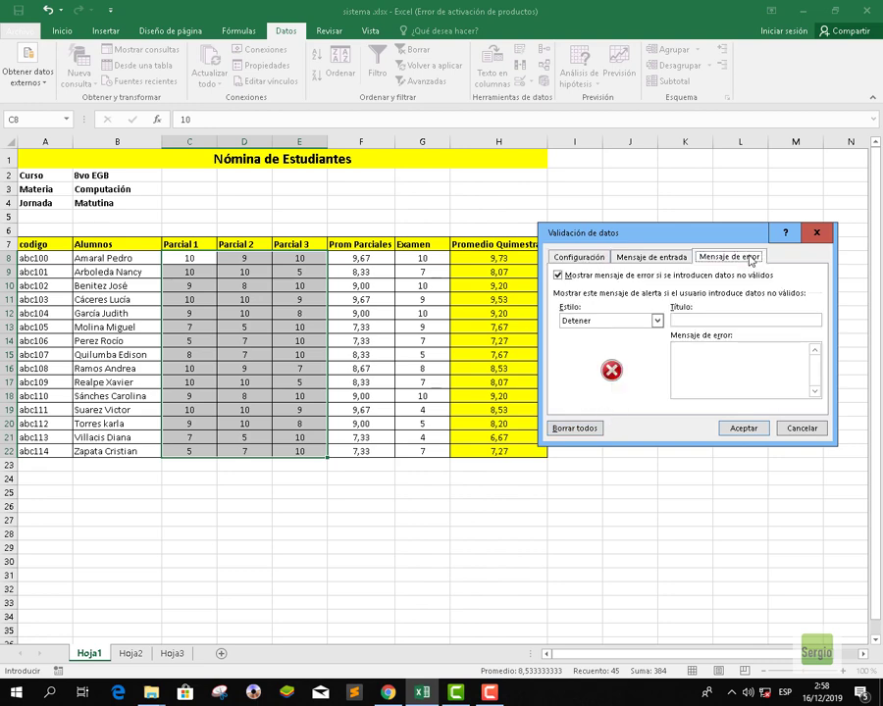
left_click(684, 319)
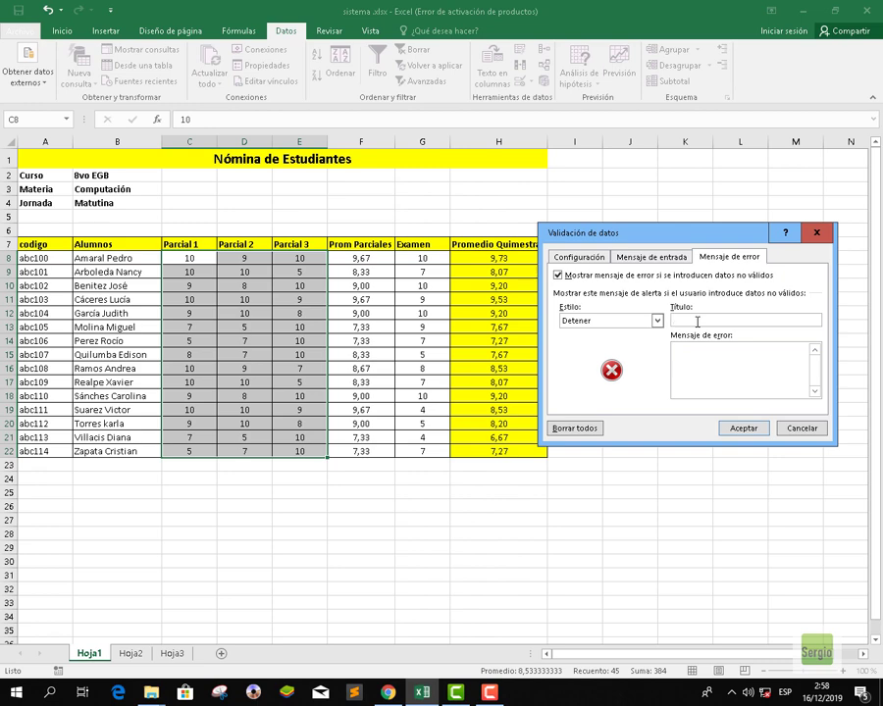
type("Error")
key("BackSpace")
type("ror")
left_click(674, 355)
type("Nota fuera de Rango")
left_click(753, 431)
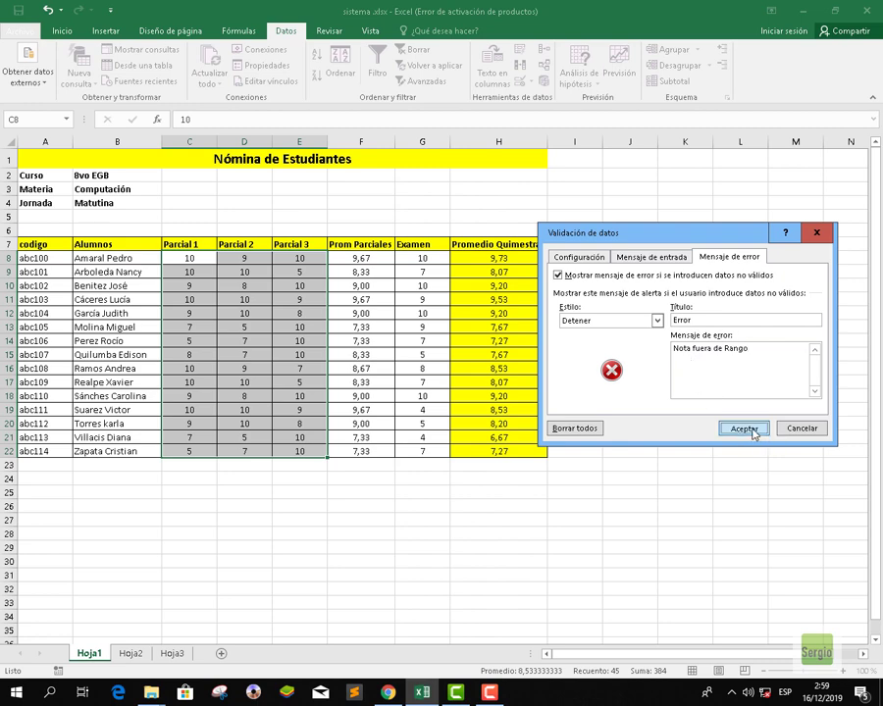
left_click(309, 520)
- Test the validation by trying to enter 100 in D14, and cancel the entry
left_click(240, 340)
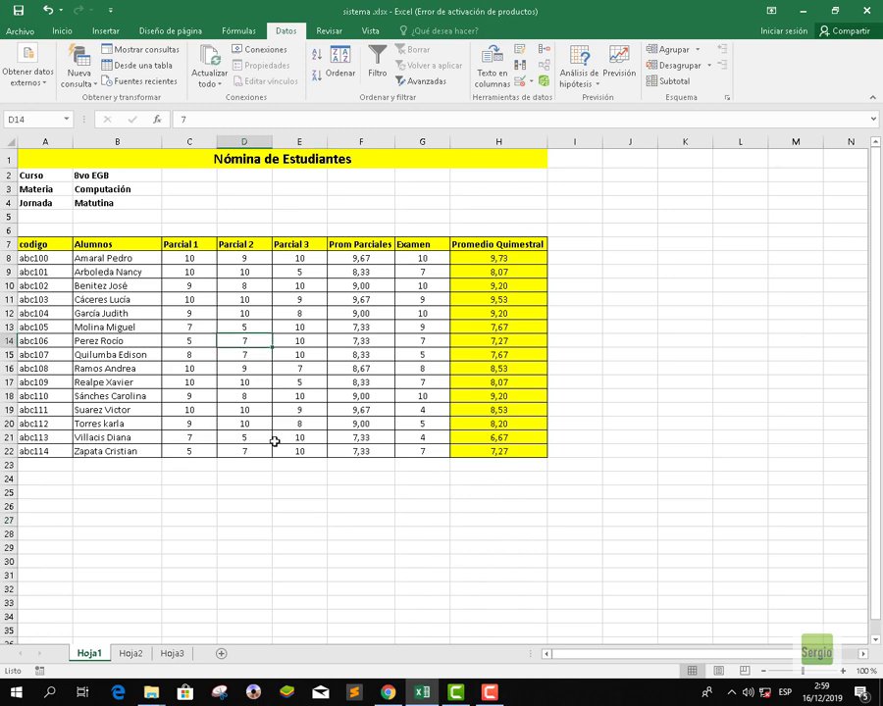
type("100")
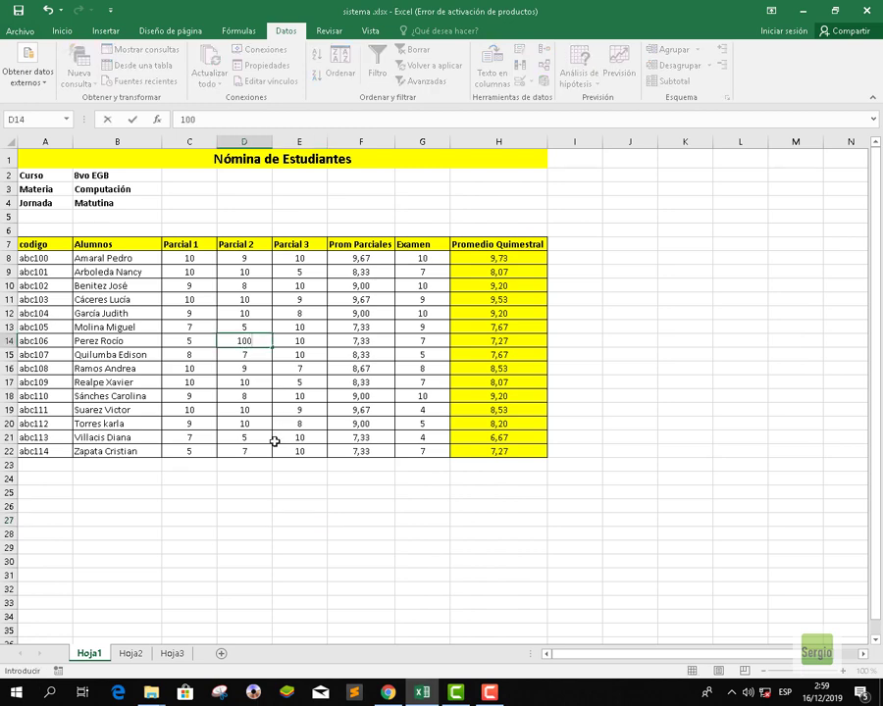
key("Return")
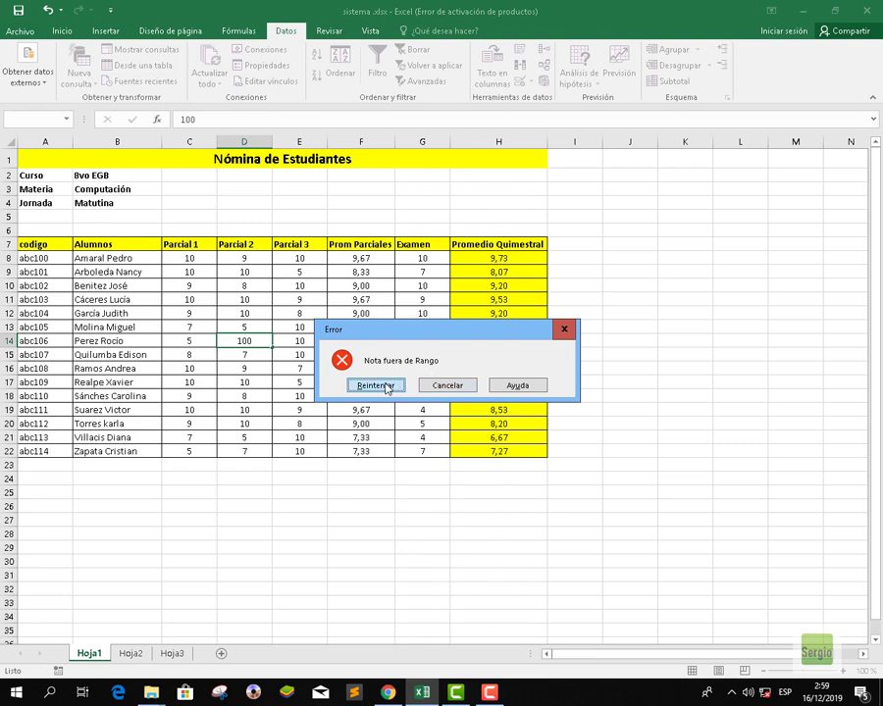
left_click(451, 386)
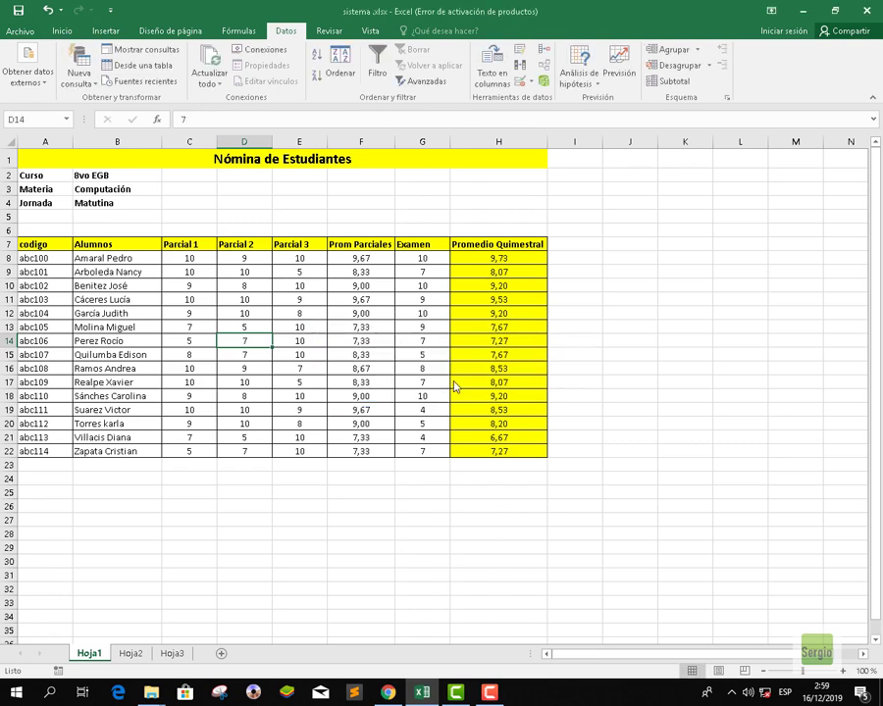
left_click(326, 500)
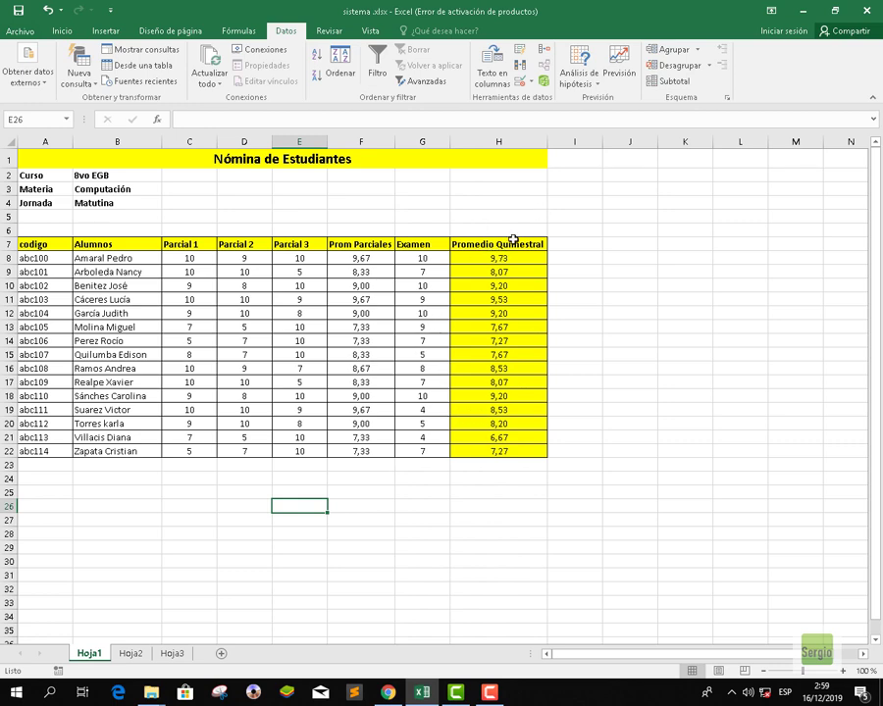
- Rename the sheet Hoja1 as 1Q
left_click(86, 520)
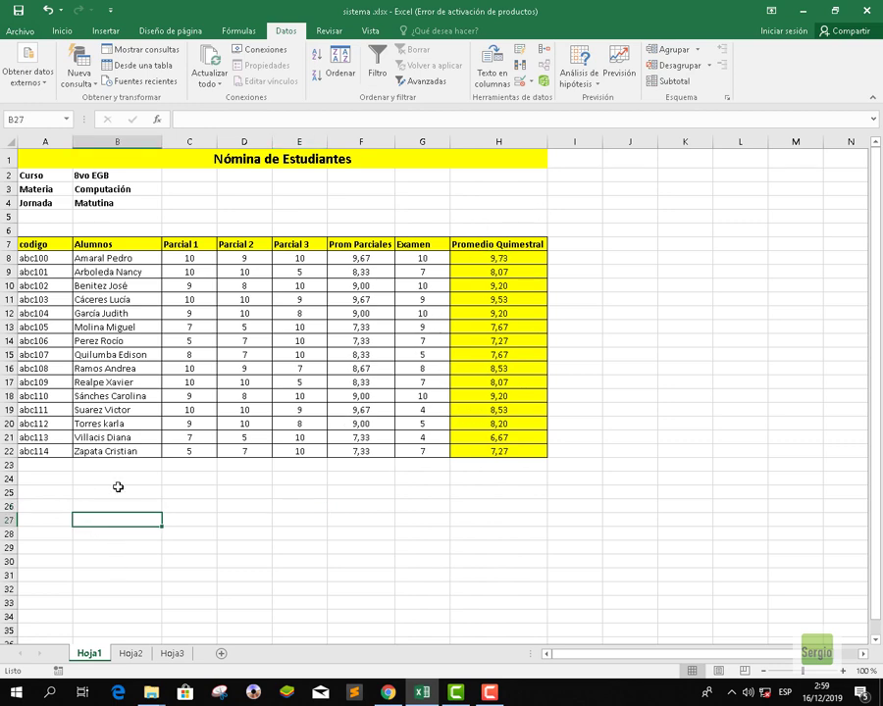
right_click(89, 657)
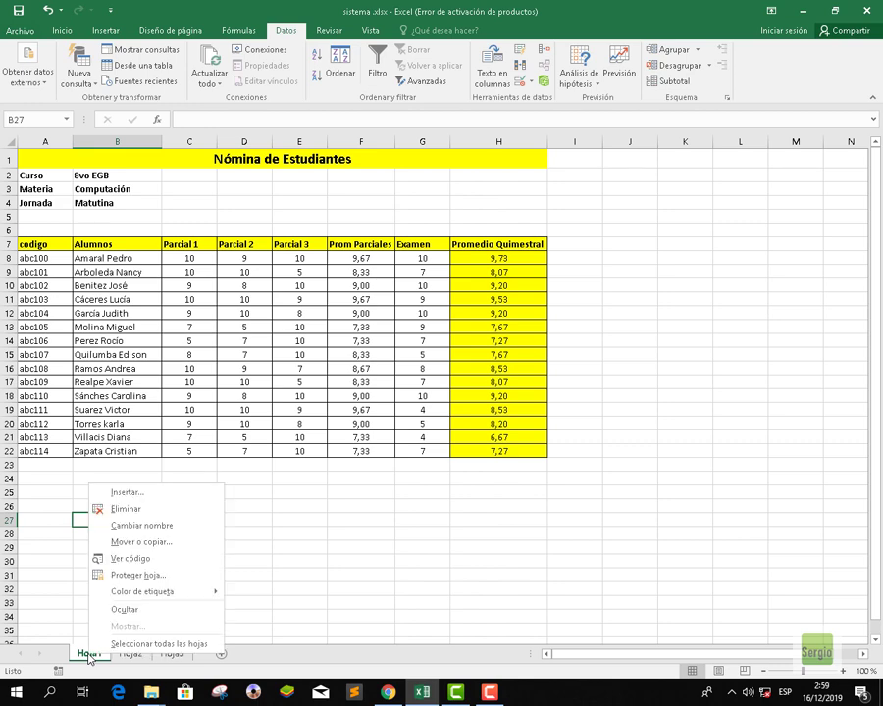
left_click(164, 528)
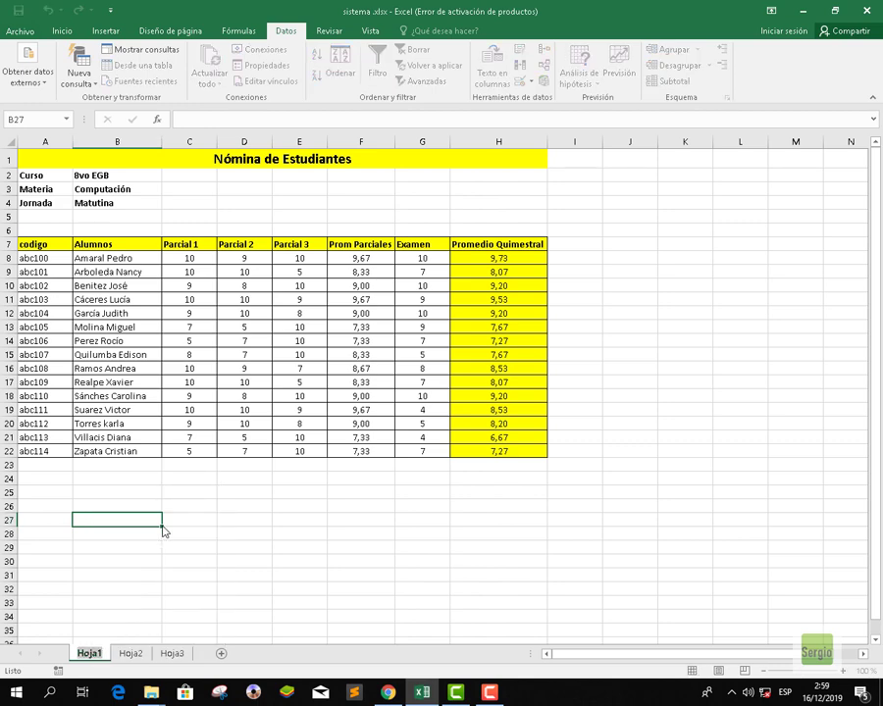
type("1")
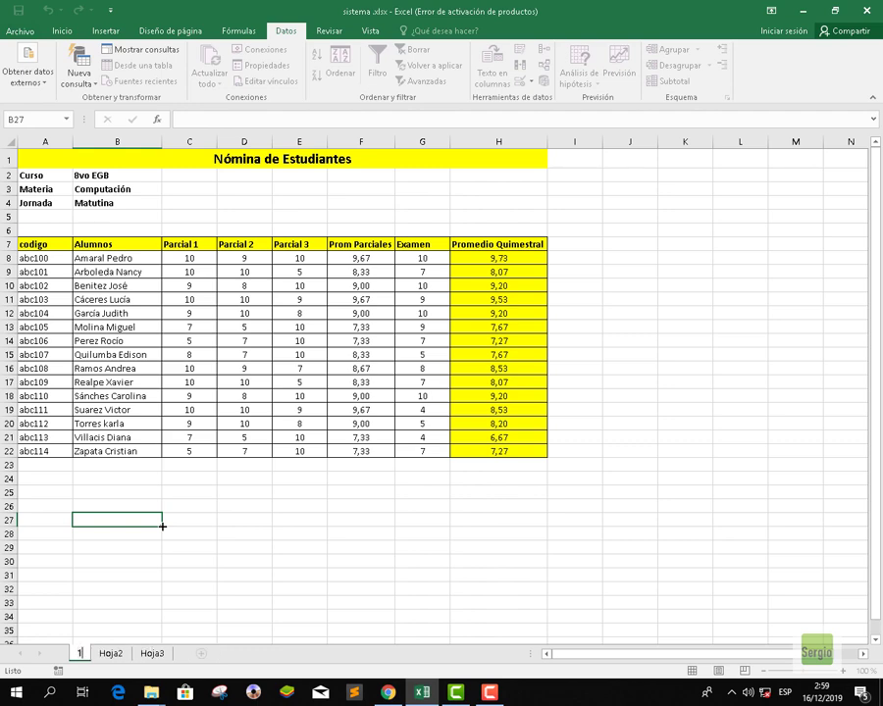
type("Q")
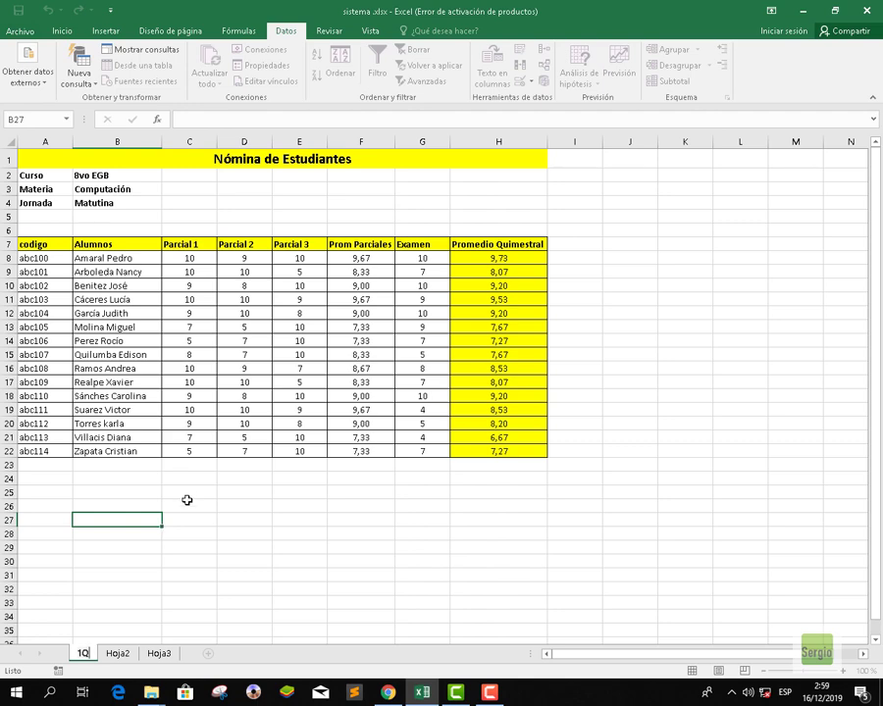
left_click(134, 495)
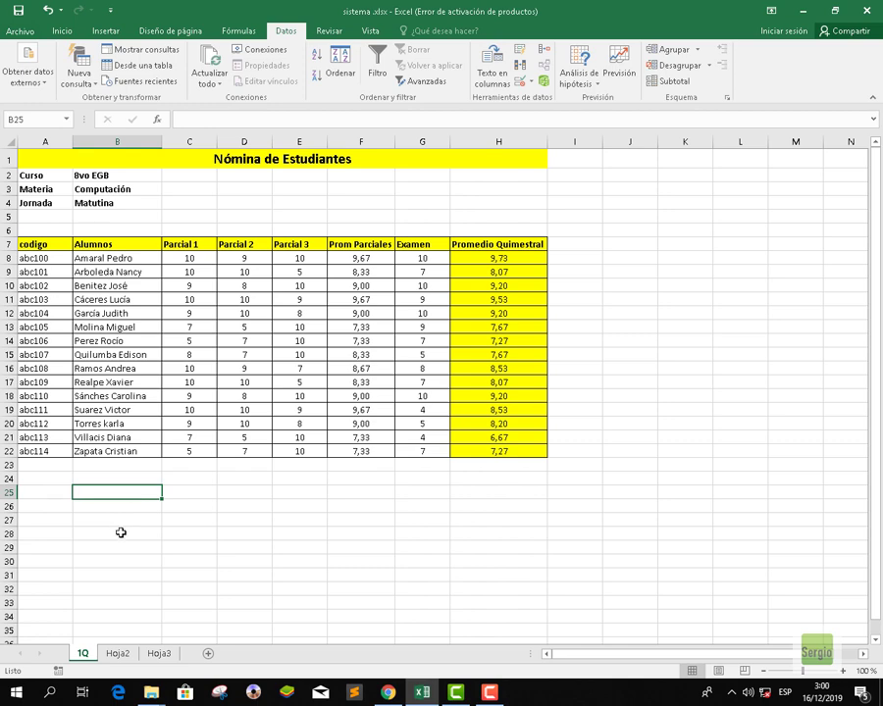
- Rename the sheet Hoja2 as 2Q
left_click(115, 656)
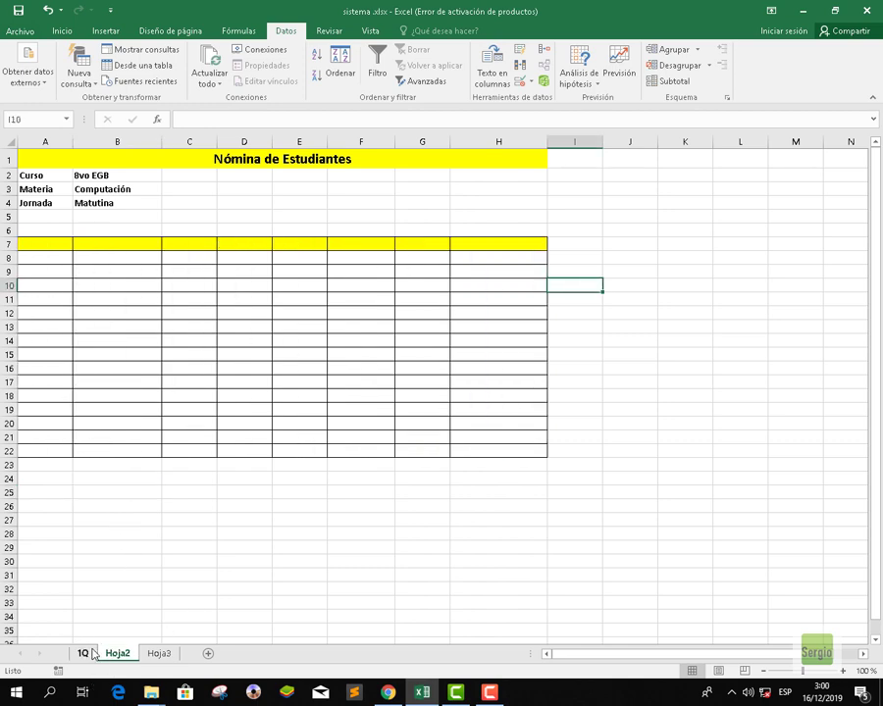
right_click(114, 655)
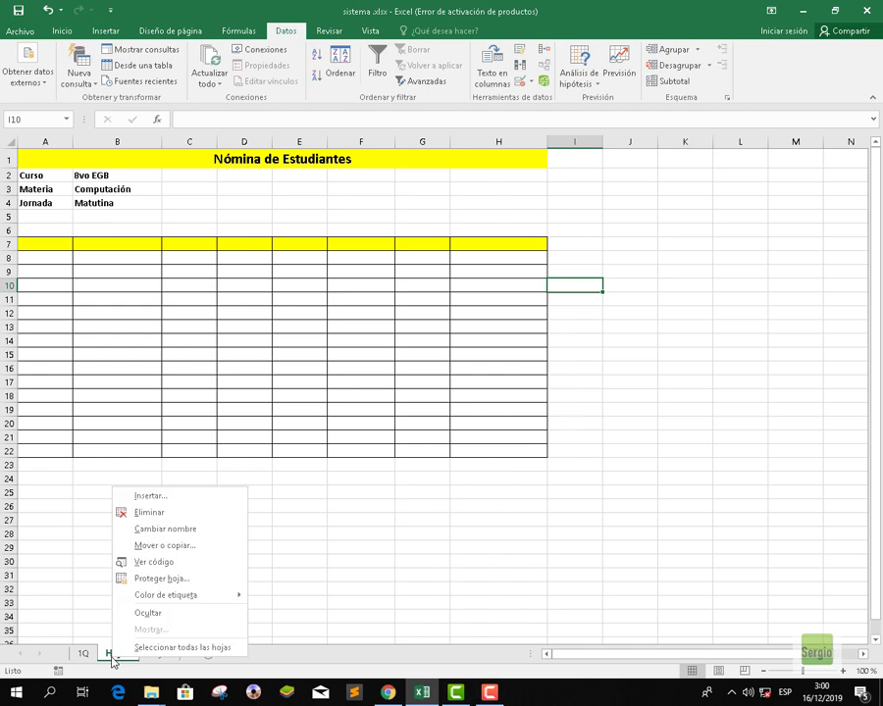
left_click(167, 533)
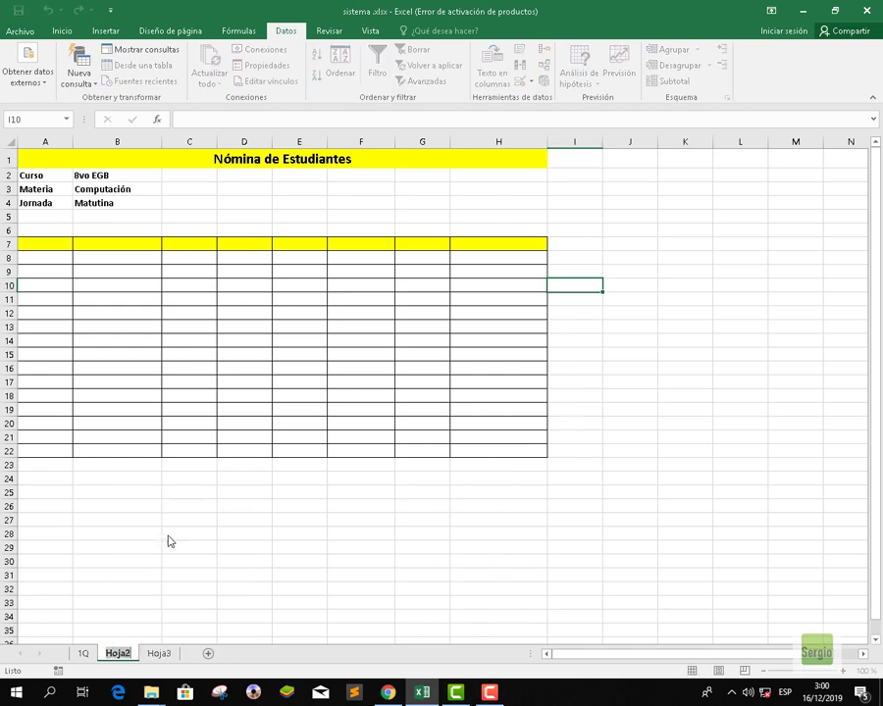
type("2Q")
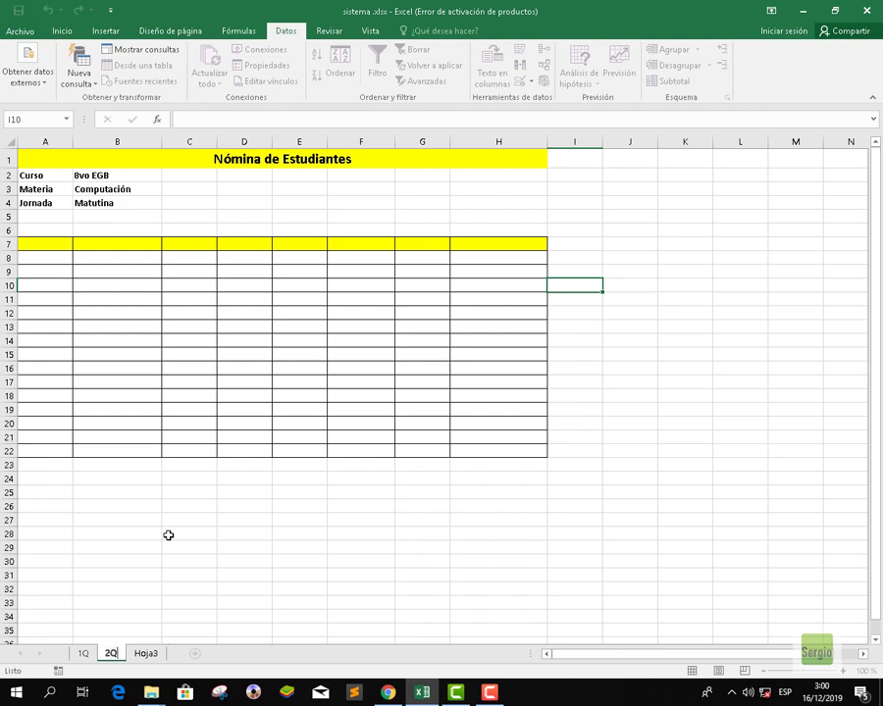
left_click(83, 654)
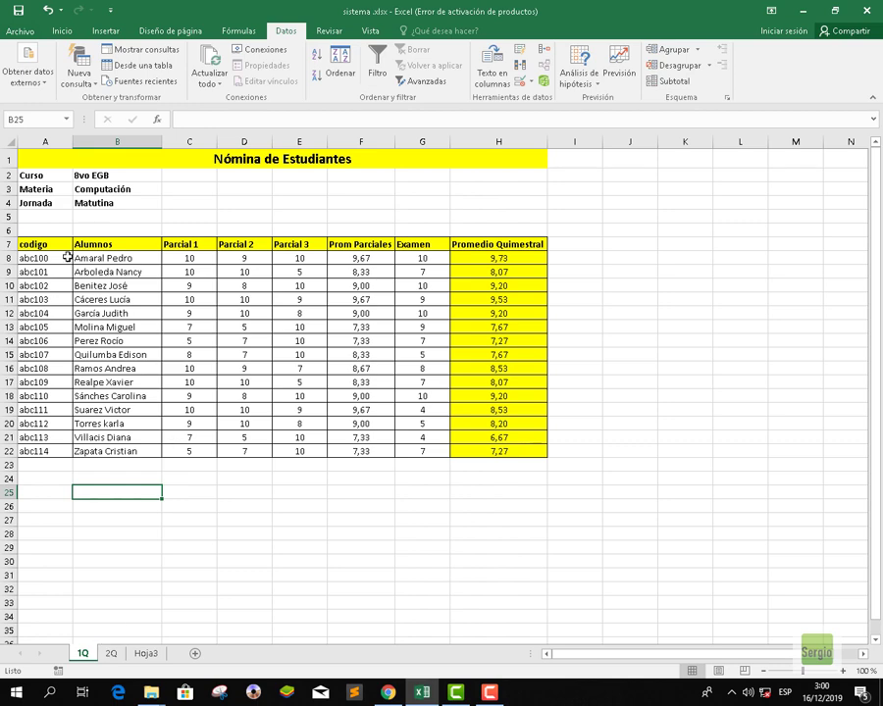
left_click_drag(63, 258, 102, 451)
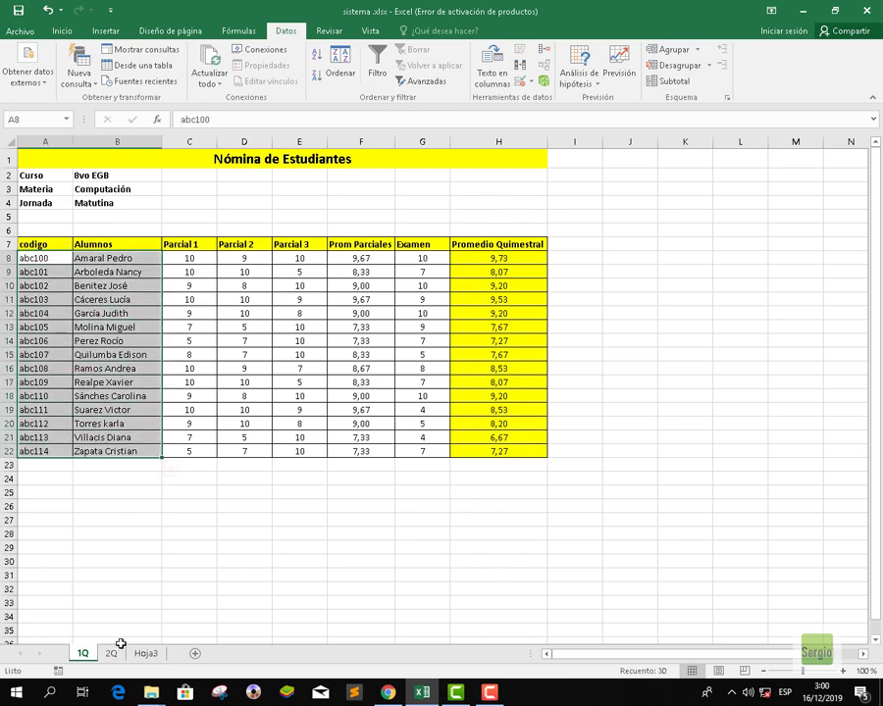
left_click(113, 656)
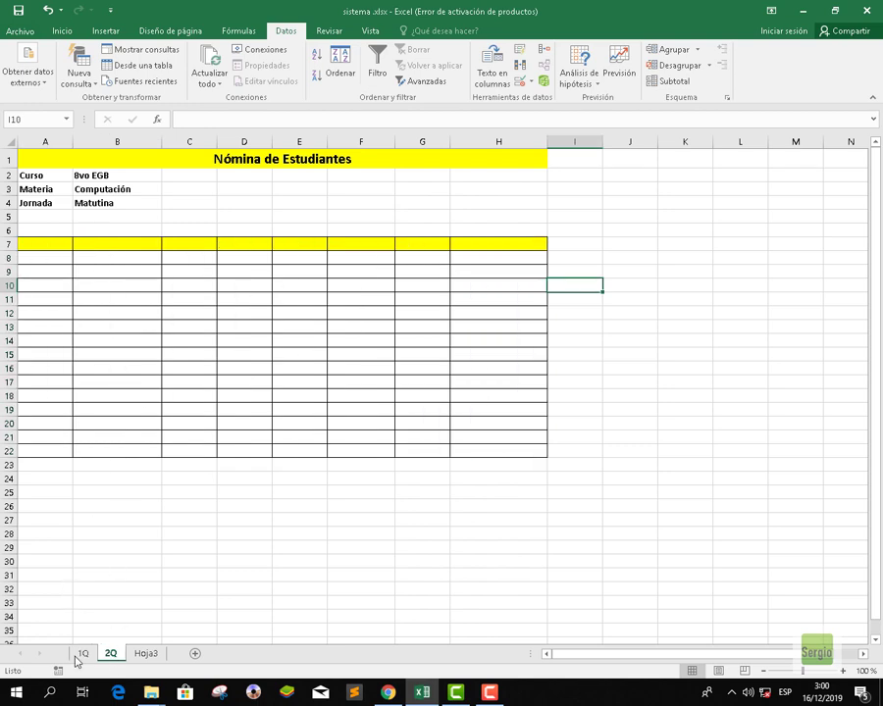
left_click(83, 655)
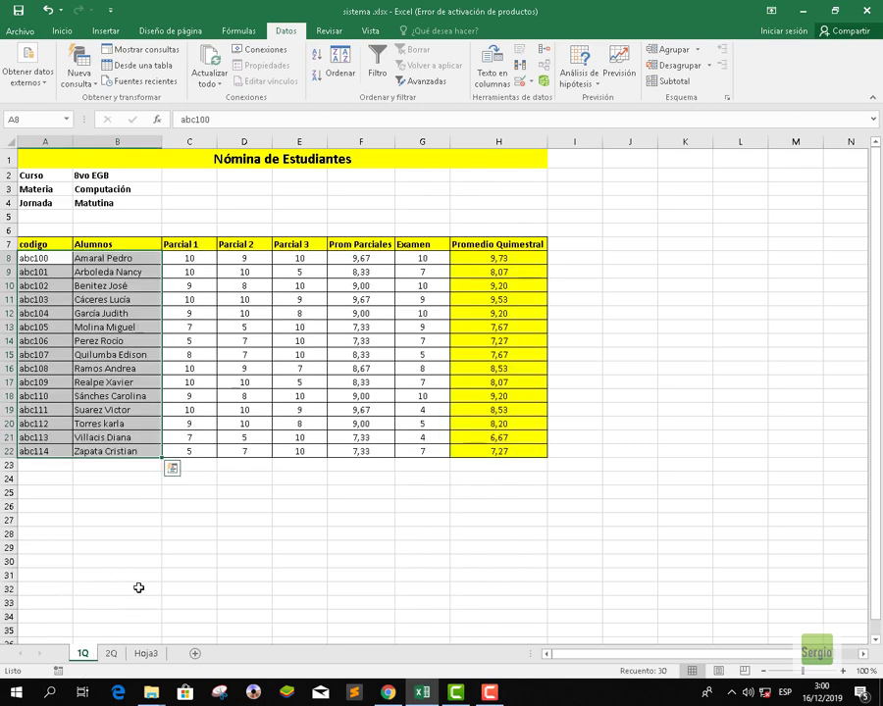
left_click(112, 523)
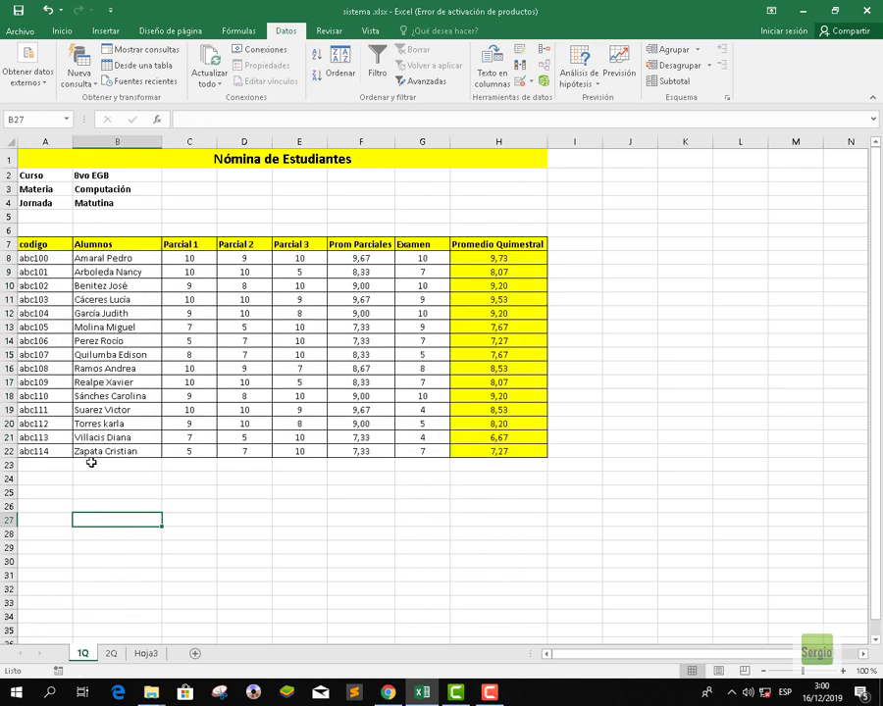
- Copy the last student's code and name from A22:B22 of sheet 1Q into the same cells of sheet 2Q
left_click(63, 450)
left_click_drag(62, 451, 96, 455)
key("ctrl+c")
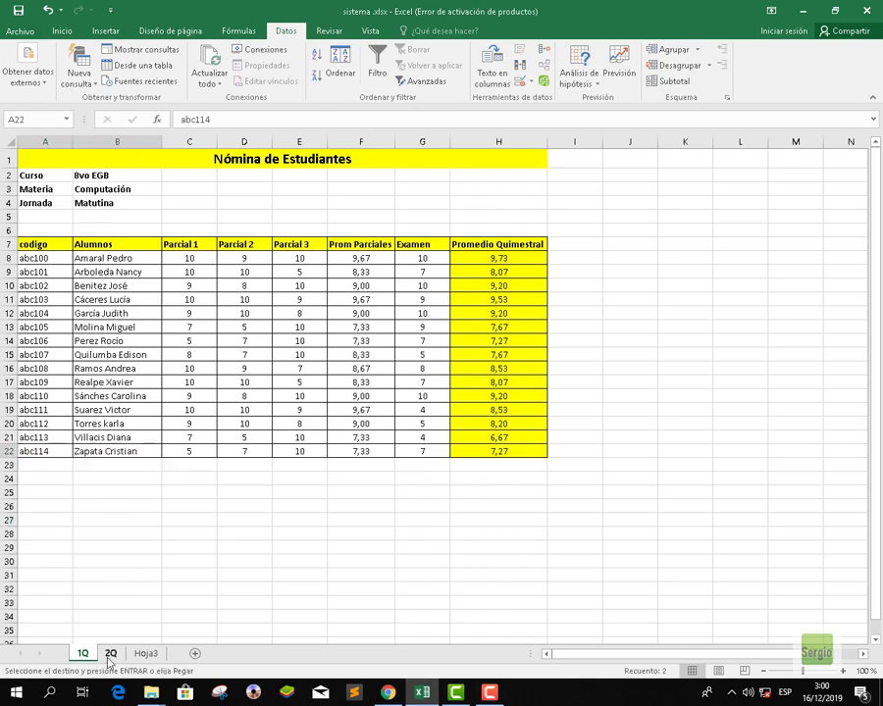
left_click(111, 653)
left_click(55, 448)
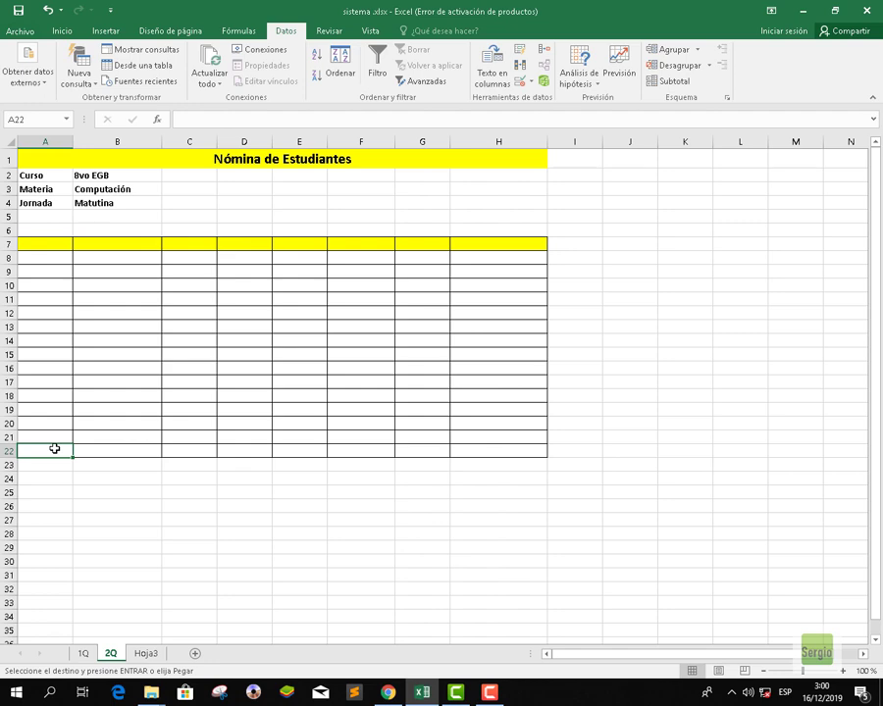
key("ctrl+v")
left_click(96, 490)
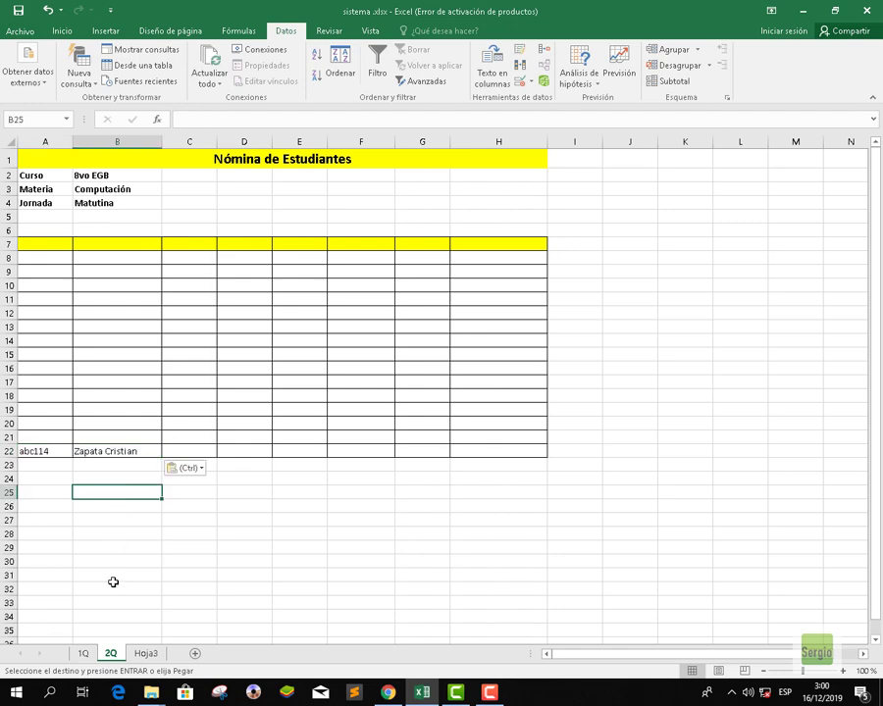
- Add an "h" after the "t" in the last student's first name in B22 of sheet 1Q, and check the copy on sheet 2Q
left_click(82, 653)
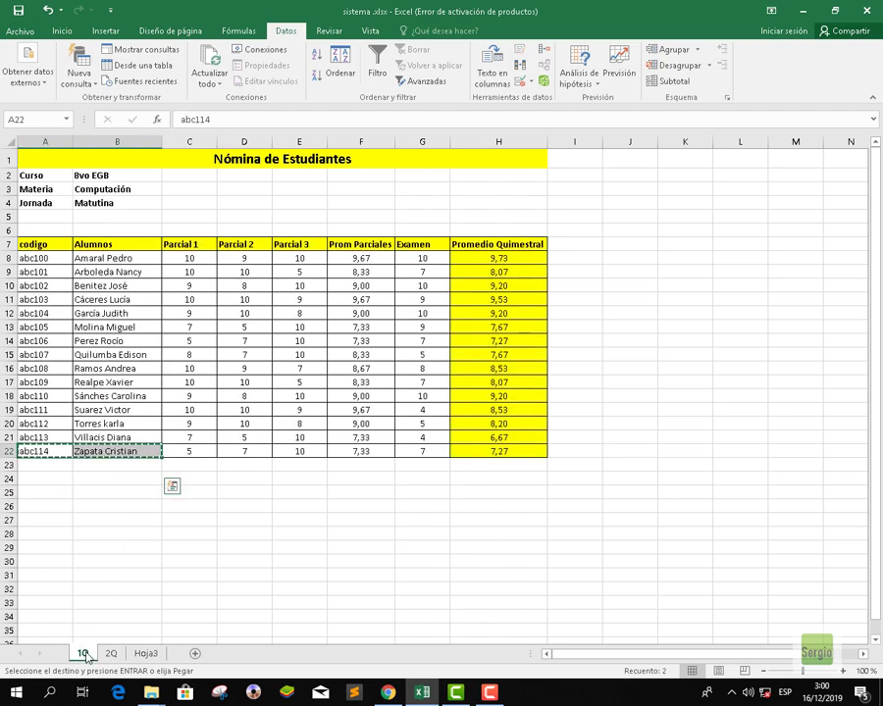
left_click(114, 507)
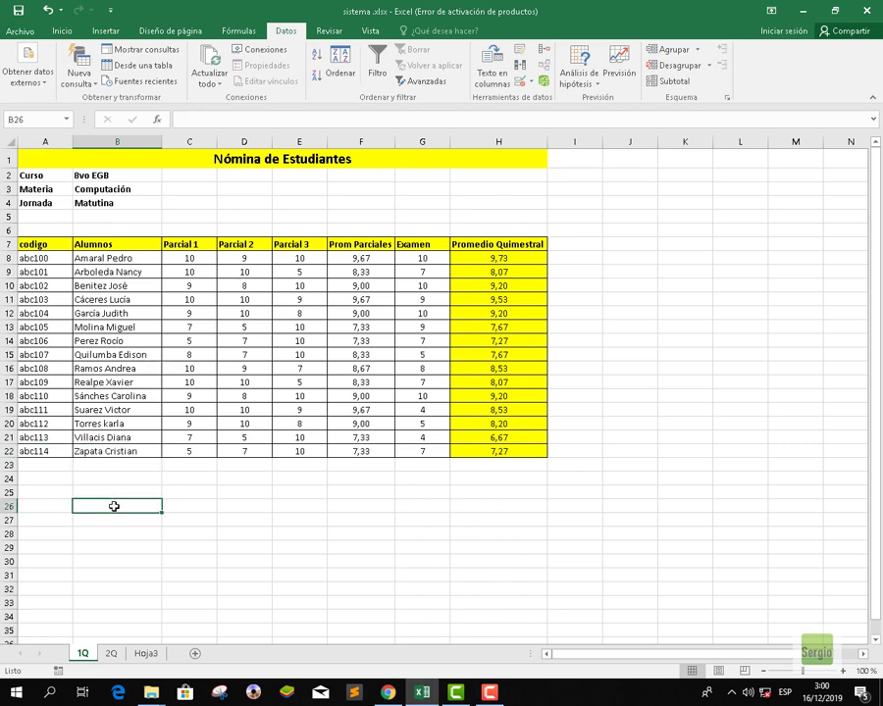
left_click(106, 450)
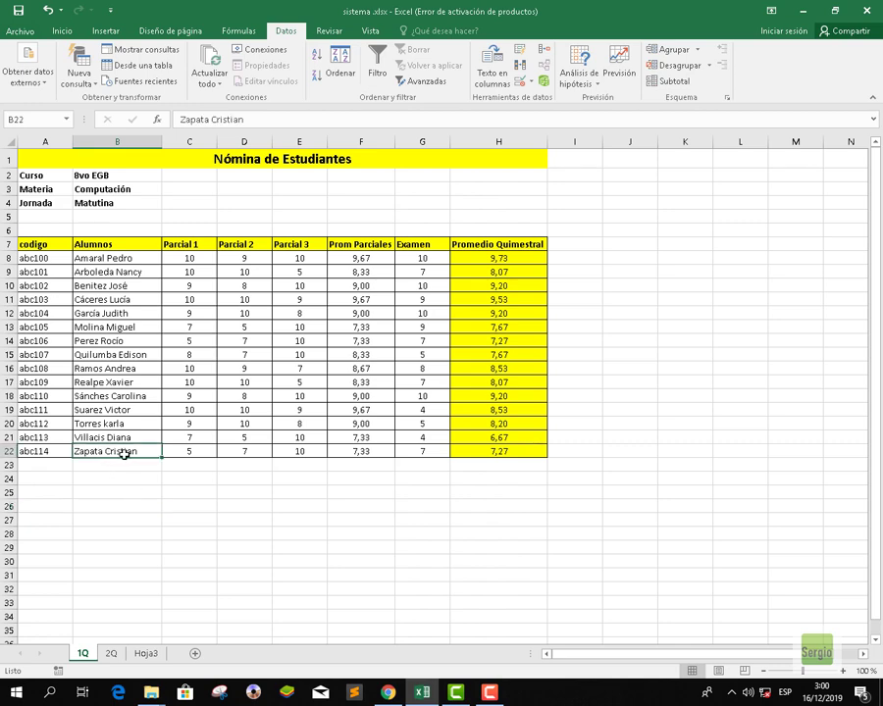
double_click(124, 451)
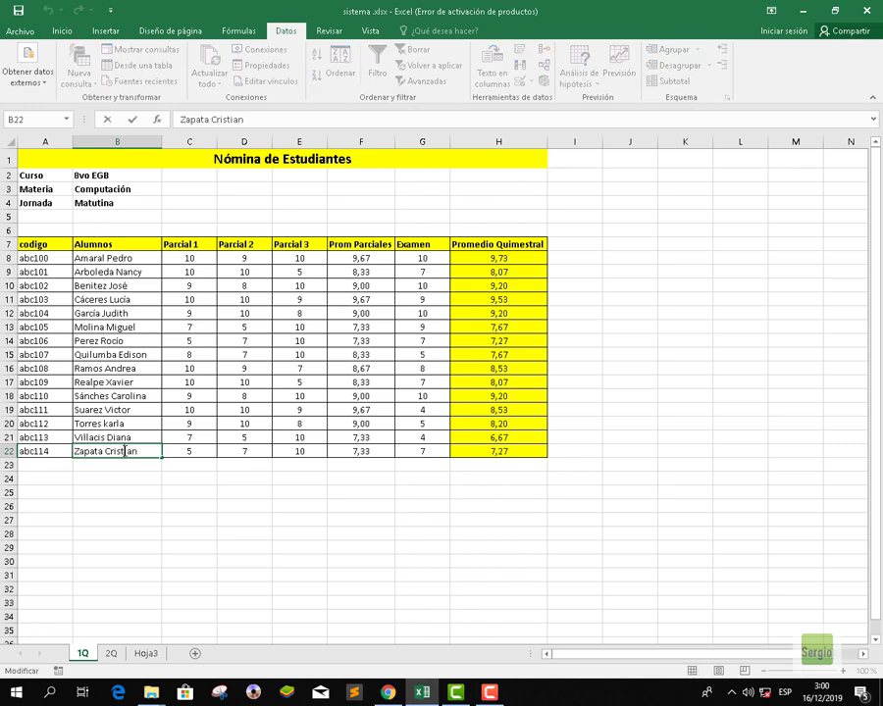
type("h")
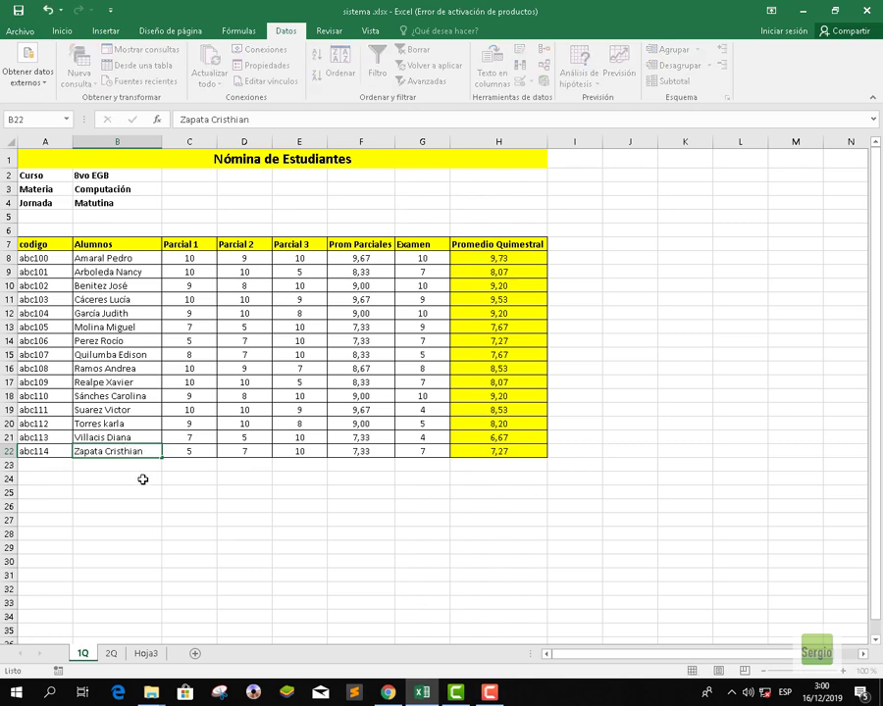
left_click(142, 479)
left_click(122, 450)
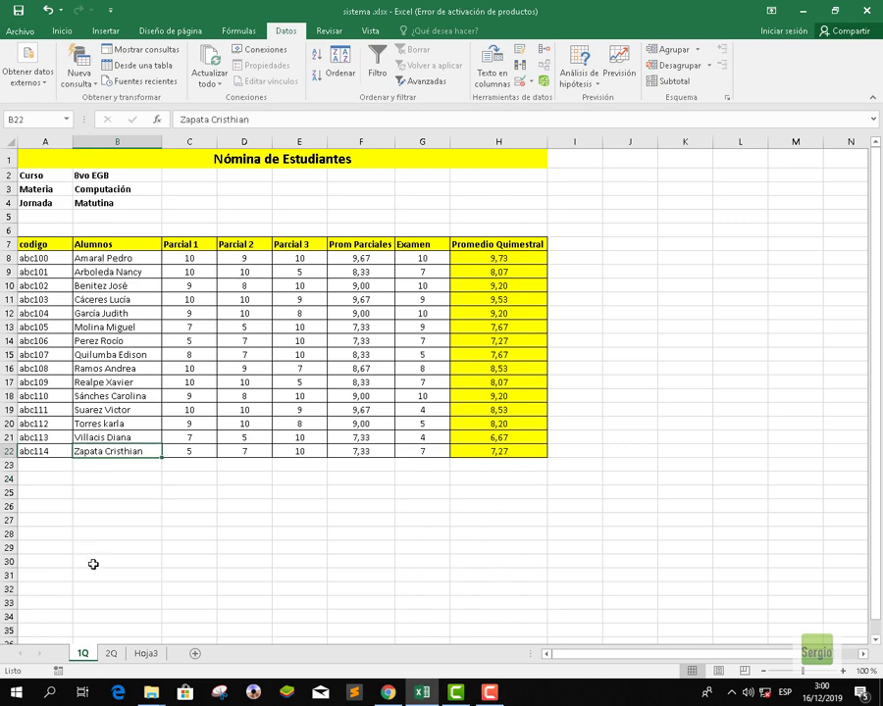
left_click(111, 653)
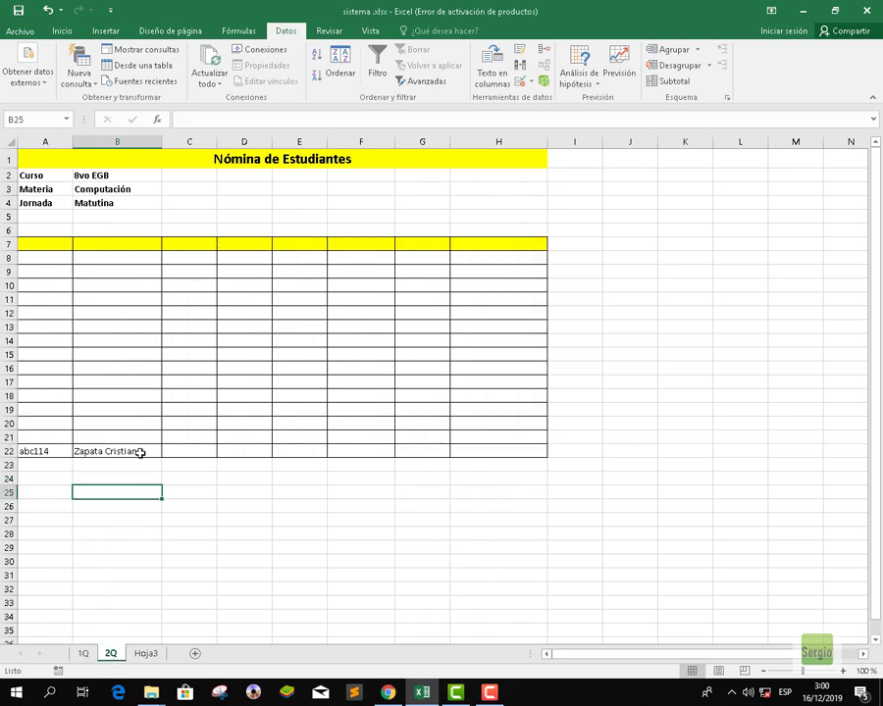
left_click(138, 451)
- Delete the copied student code and name from A22:B22 of sheet 2Q
left_click(146, 653)
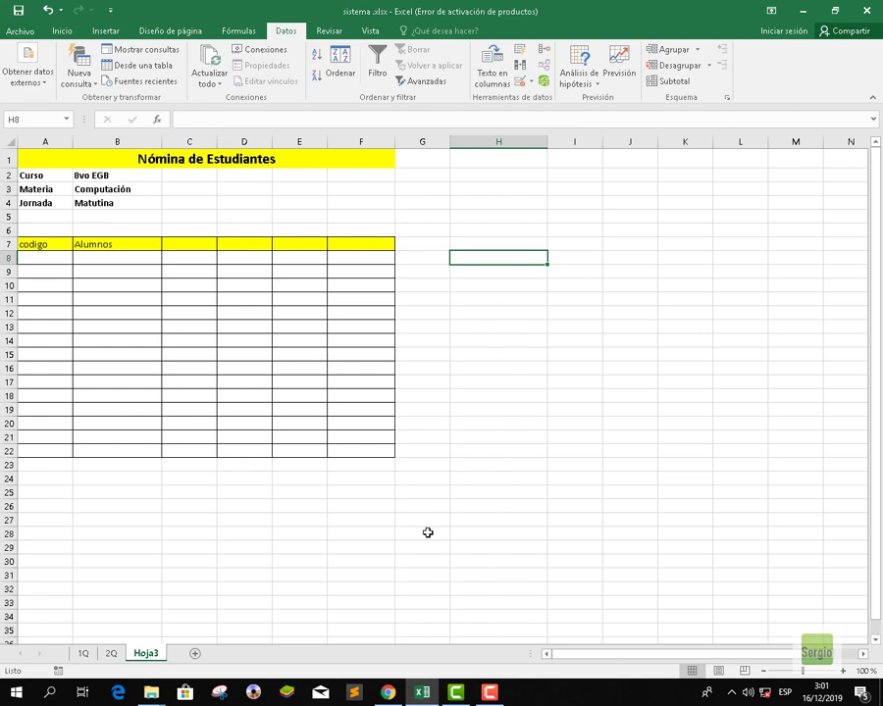
left_click(109, 649)
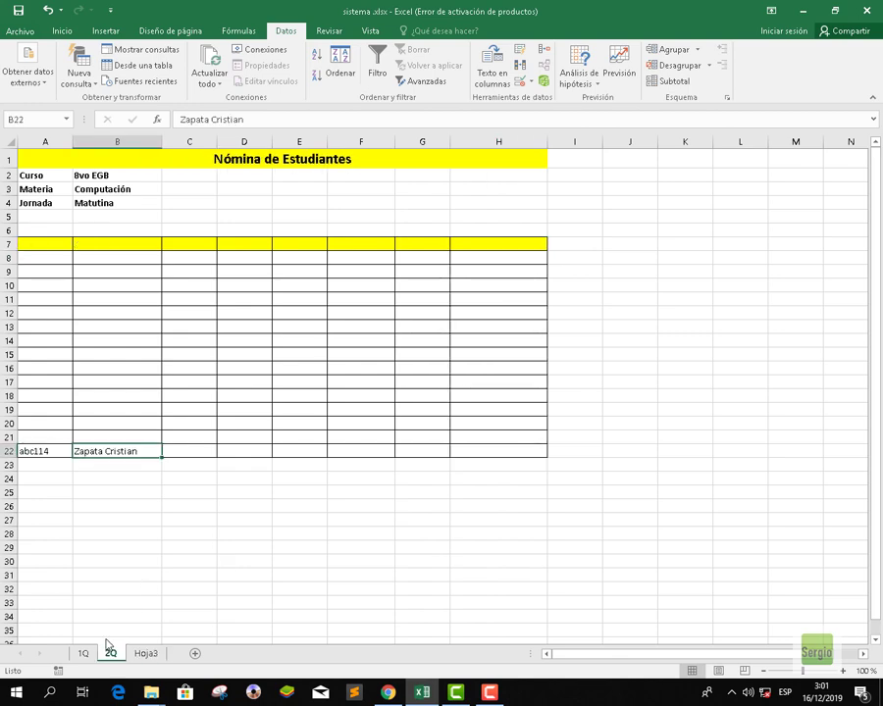
left_click(59, 474)
left_click_drag(67, 450, 93, 452)
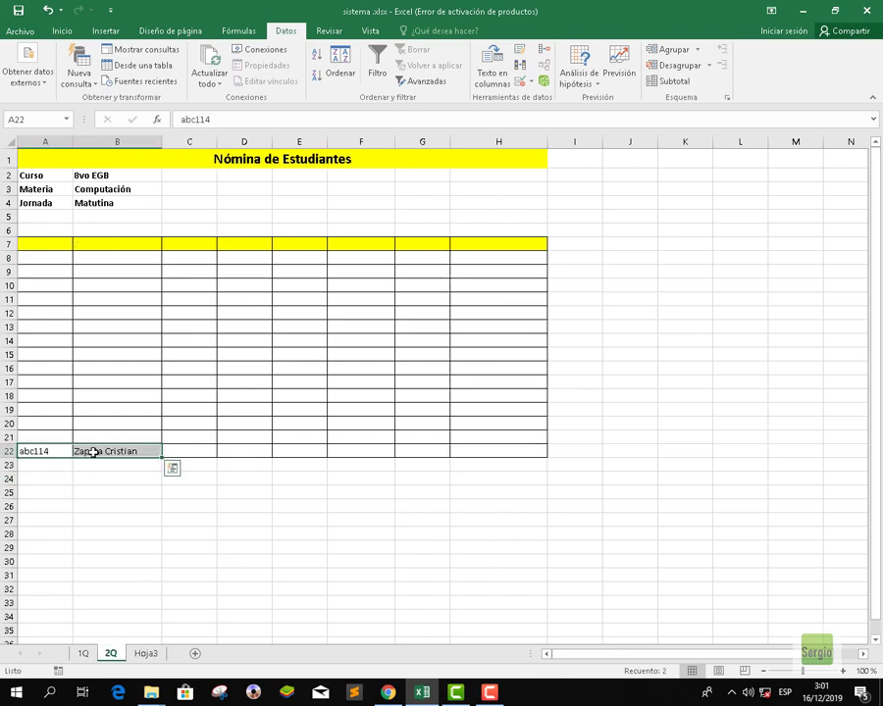
key("Delete")
left_click(82, 651)
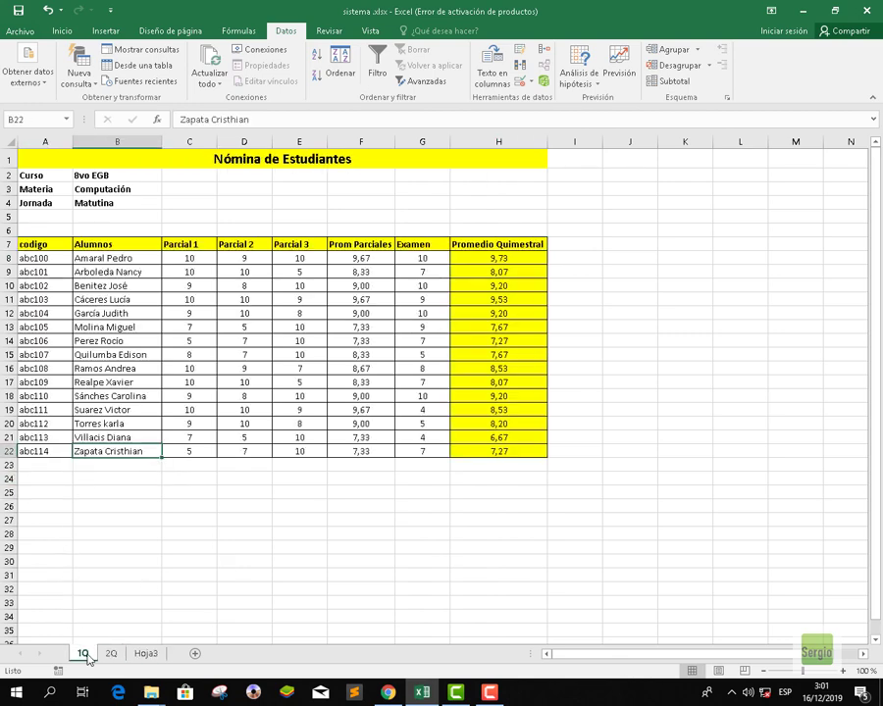
left_click(108, 652)
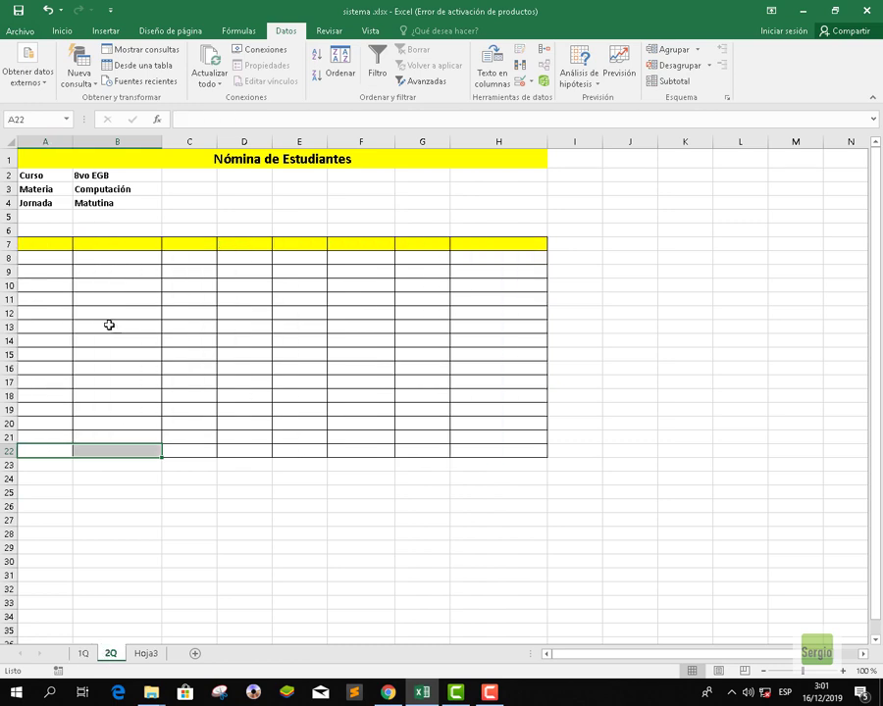
left_click(85, 654)
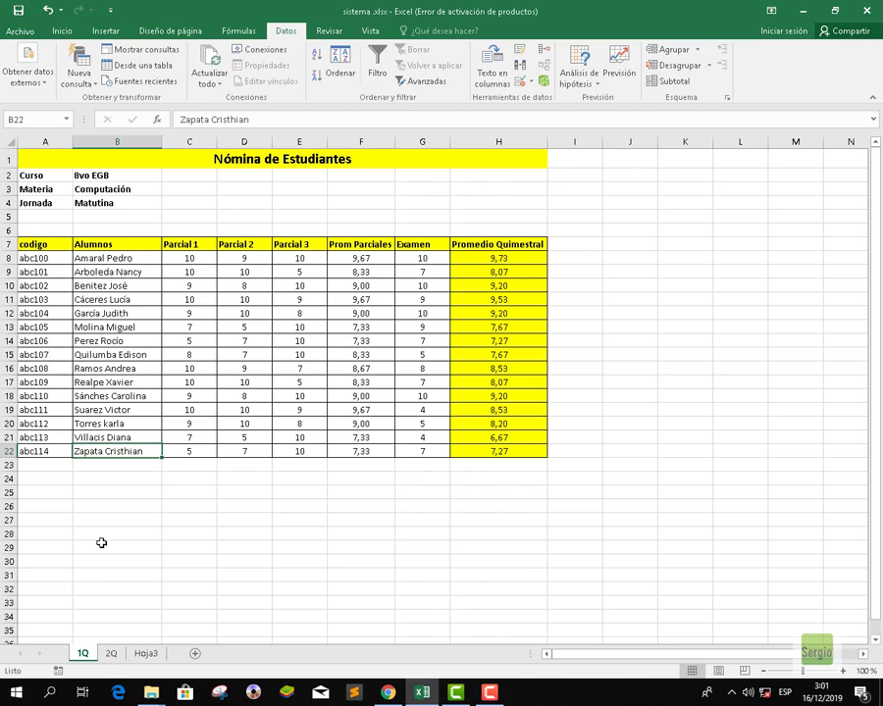
- Link cell A7 of sheet 2Q to the code header on sheet 1Q with the formula ='1Q'!A7
left_click(110, 653)
left_click(40, 241)
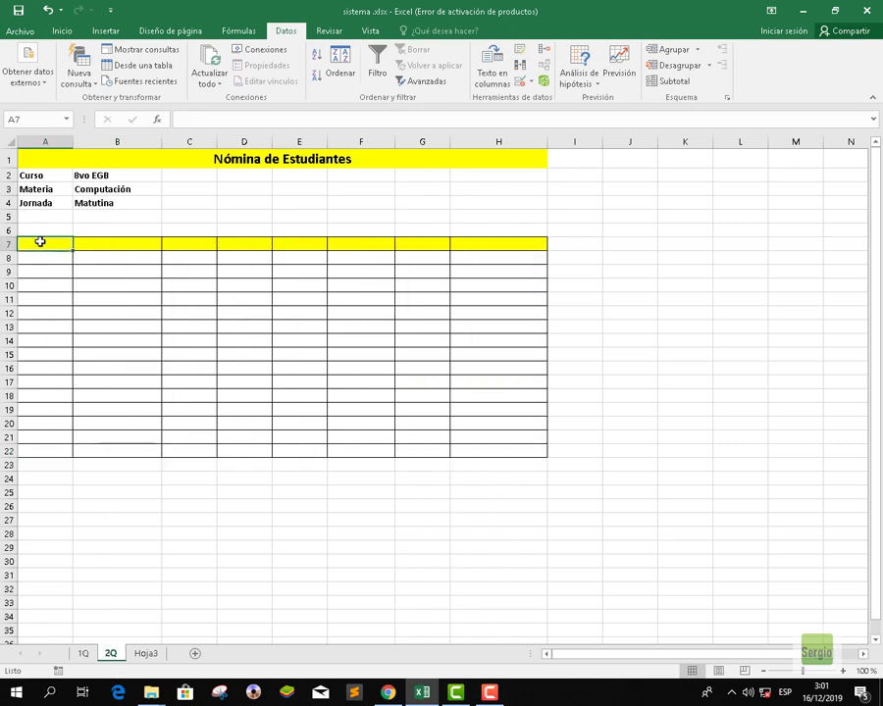
type("=")
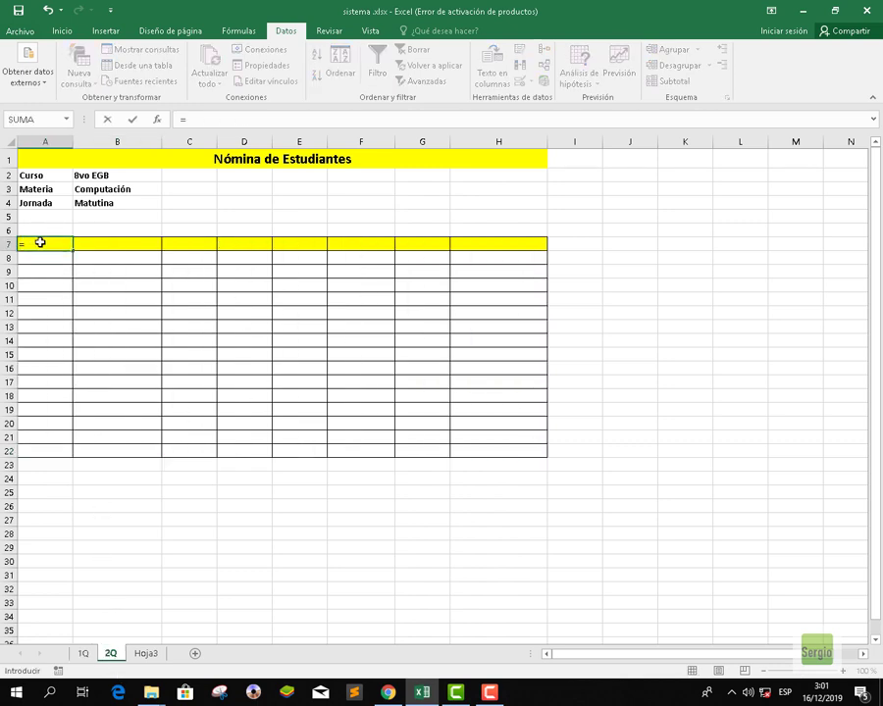
type("1Q")
type("!A7")
key("Return")
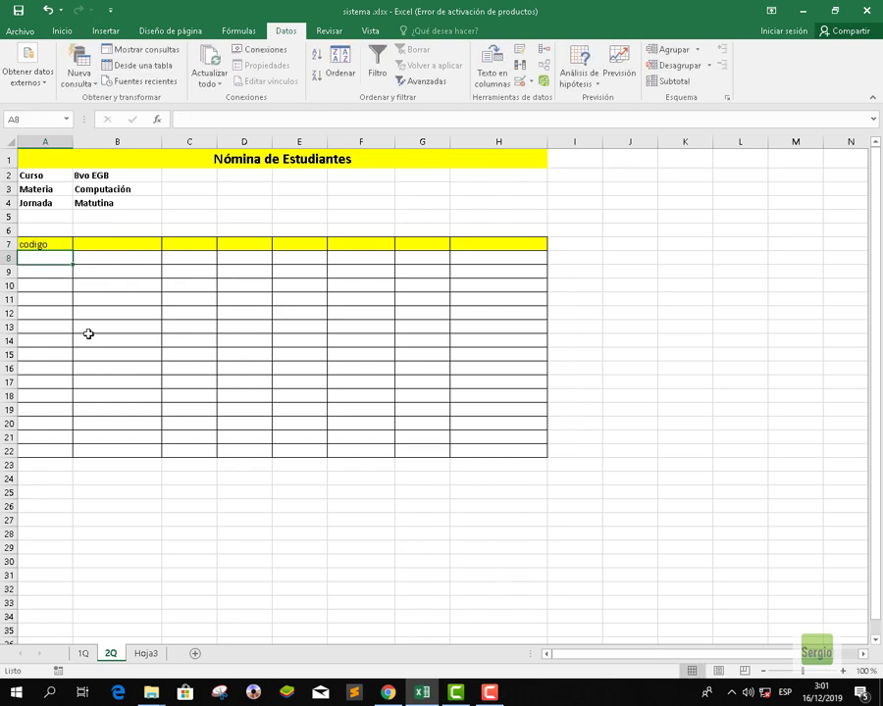
left_click(56, 244)
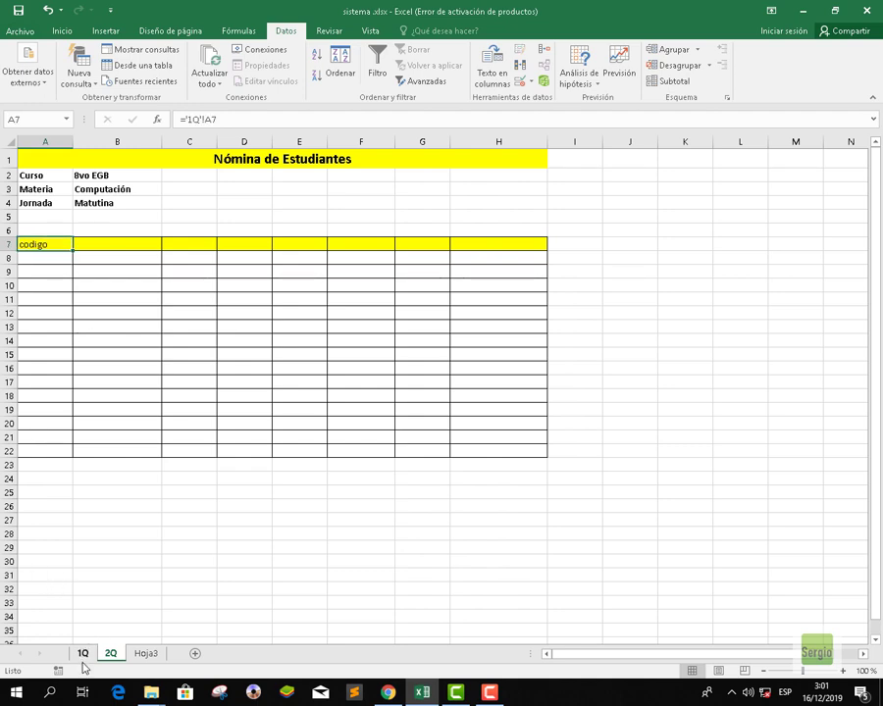
- Correct the header in A7 of sheet 1Q to "código"
left_click(84, 652)
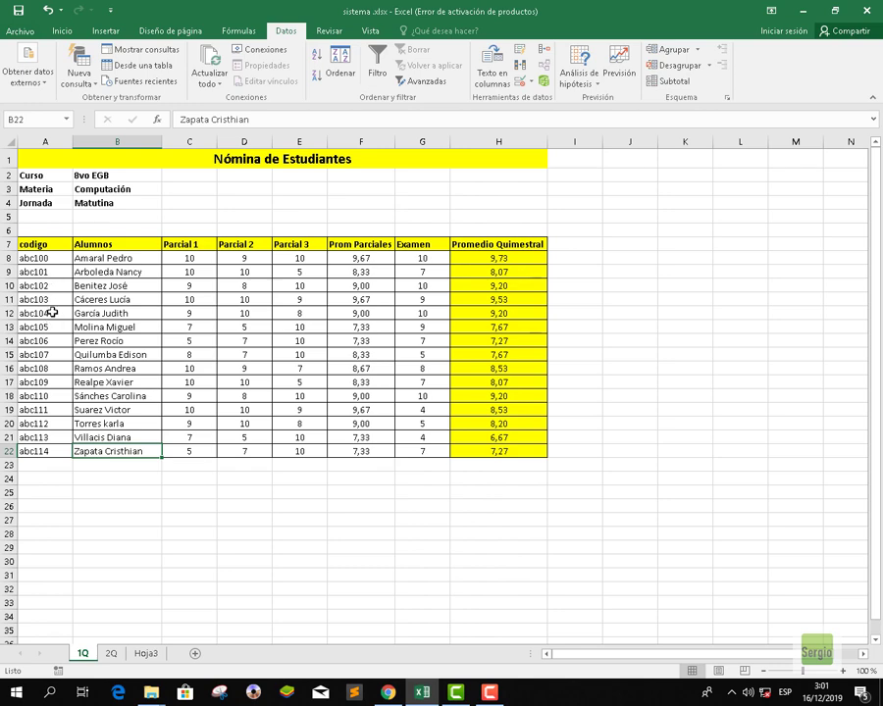
double_click(25, 243)
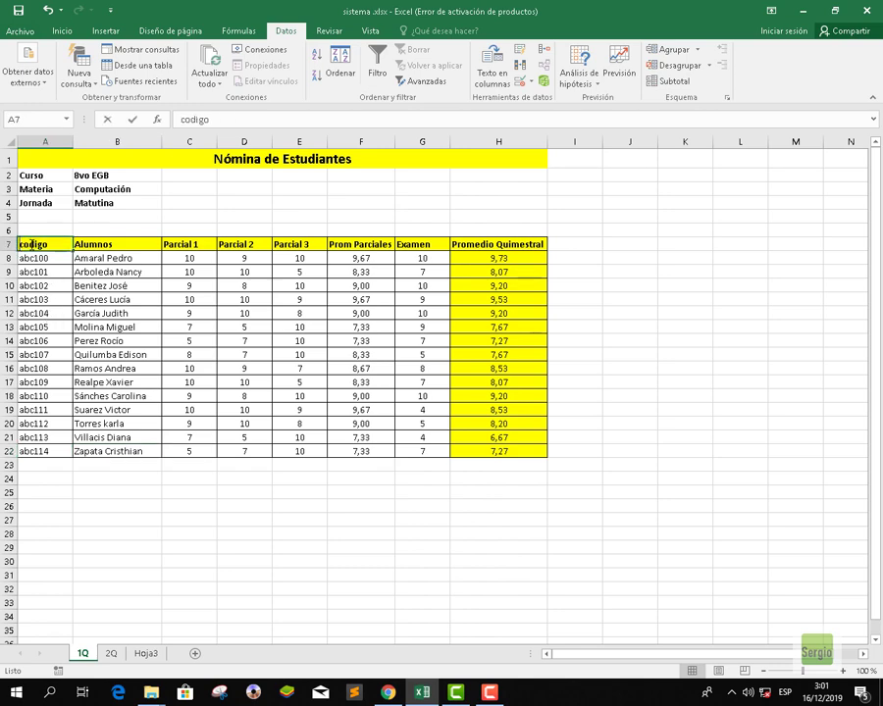
key("BackSpace")
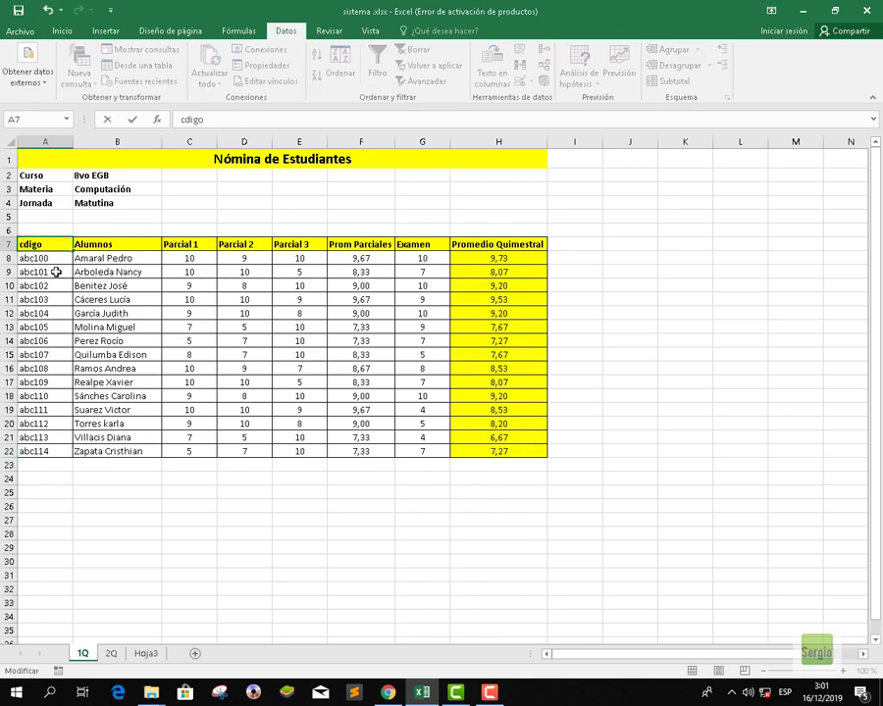
type("ó")
key("Return")
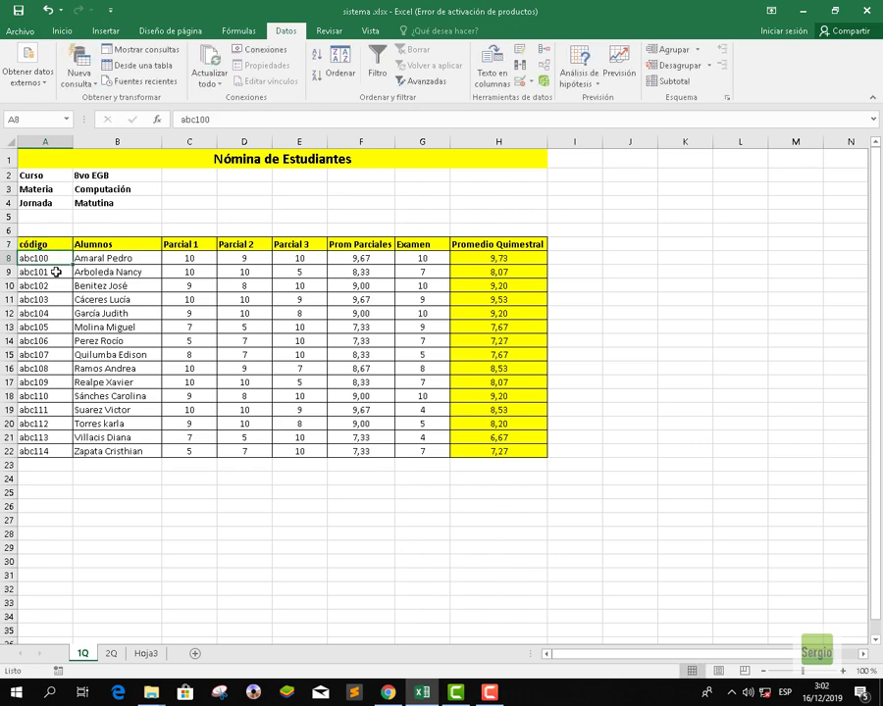
- Fill the linked header formula in A7 of sheet 2Q across row 7 through H7
left_click(110, 655)
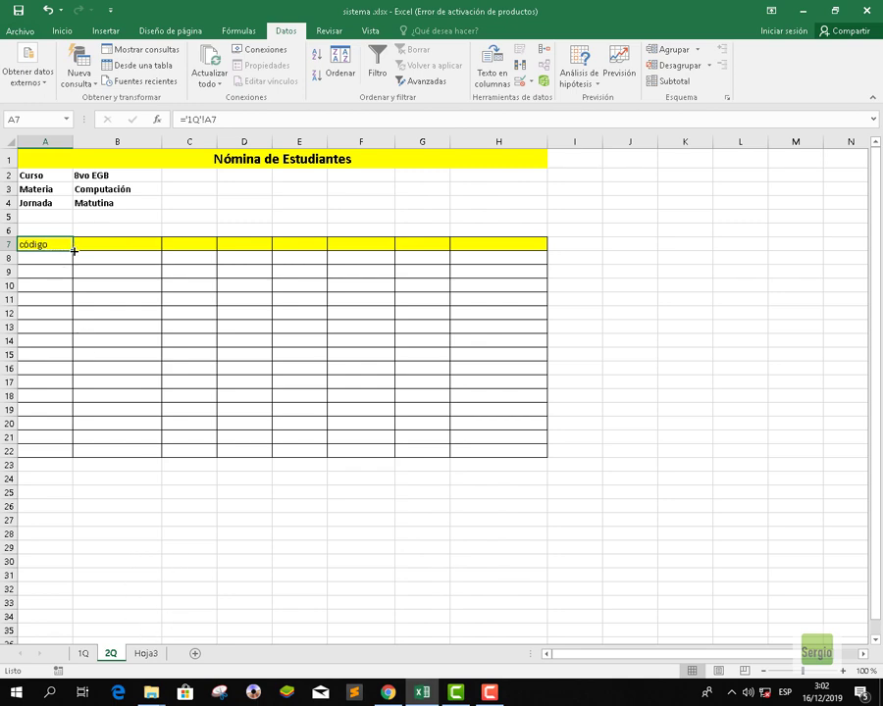
left_click_drag(74, 252, 521, 252)
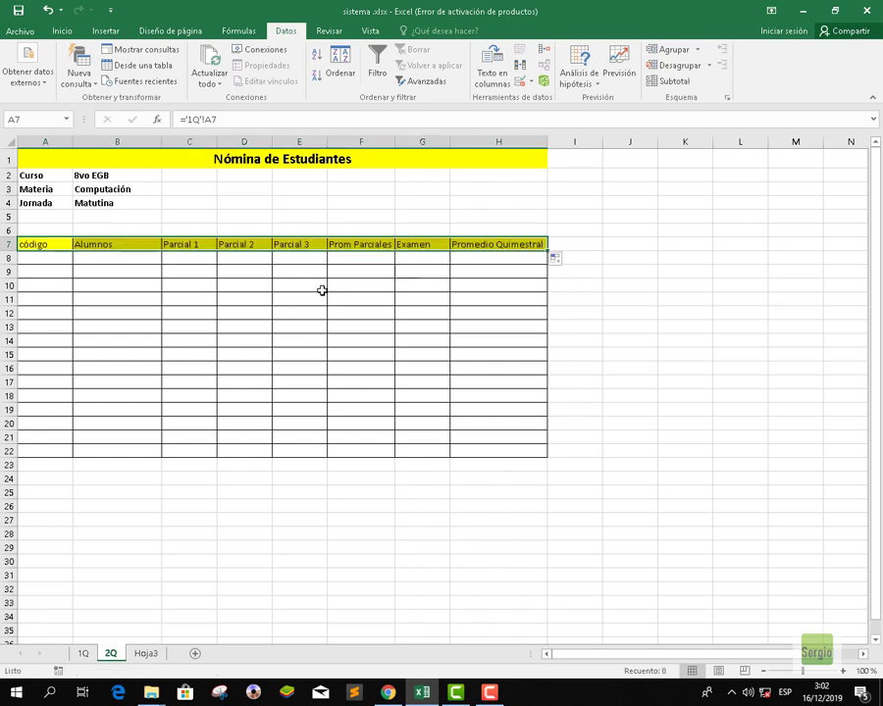
- Fill the linked formulas in A7 and B7 of sheet 2Q down through row 22
left_click(61, 324)
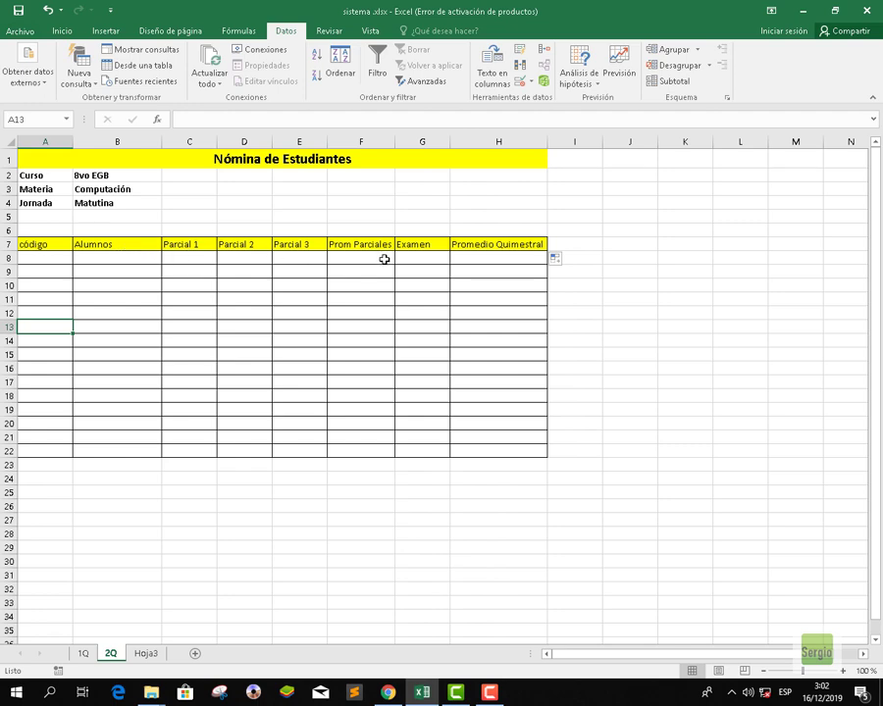
left_click(39, 243)
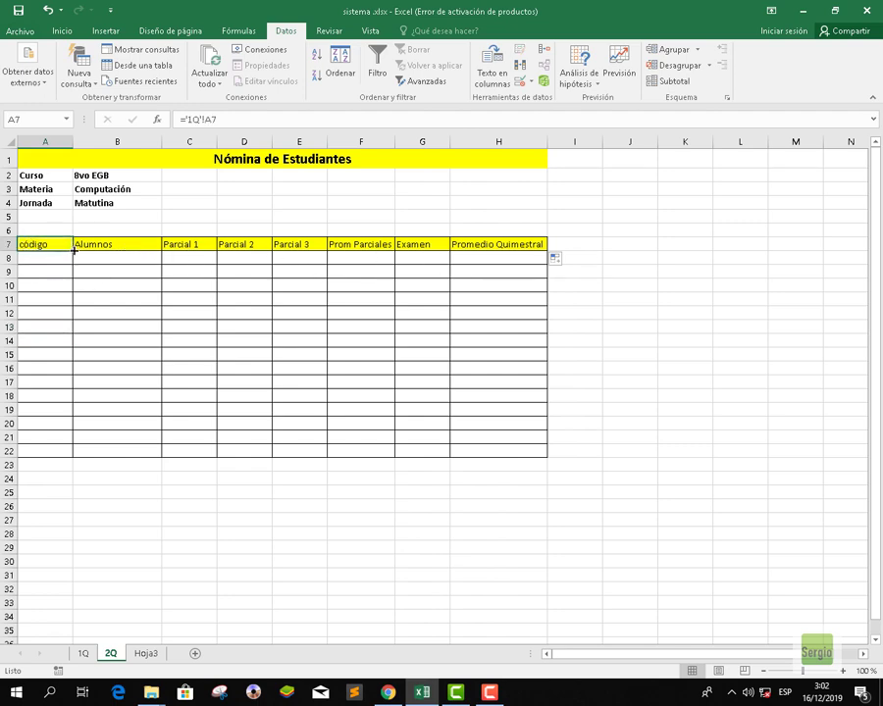
left_click_drag(74, 251, 62, 451)
left_click(139, 245)
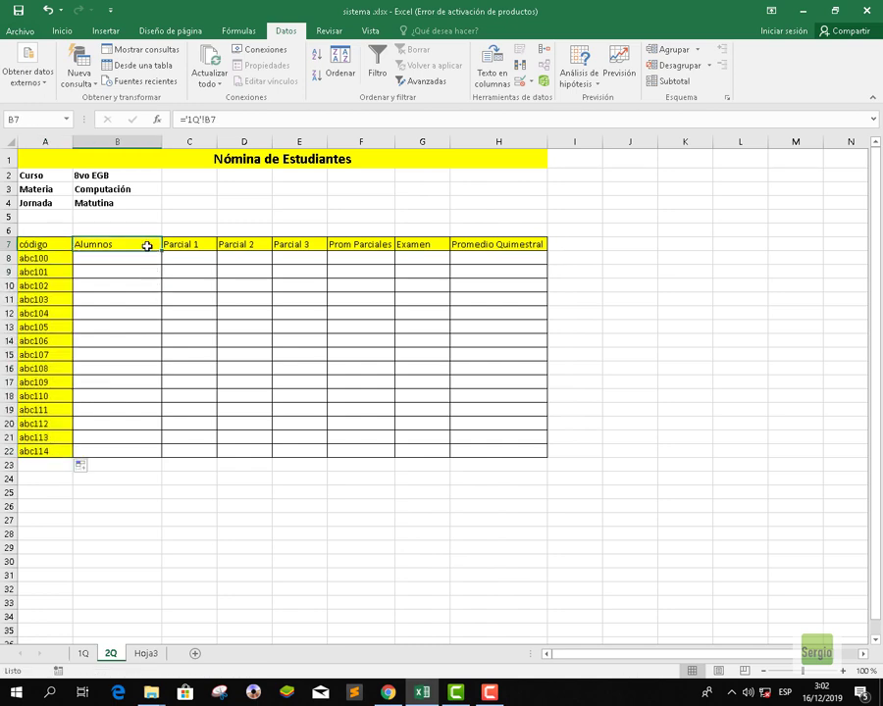
left_click_drag(160, 251, 123, 478)
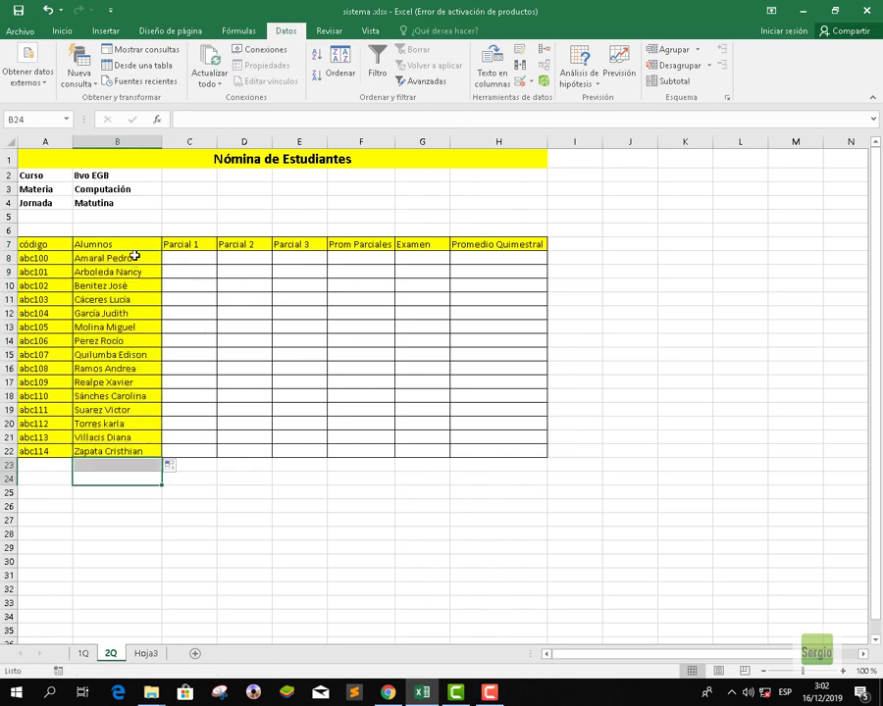
- Remove the yellow fill from the linked student names in B8:B22 of sheet 2Q
left_click_drag(134, 257, 114, 451)
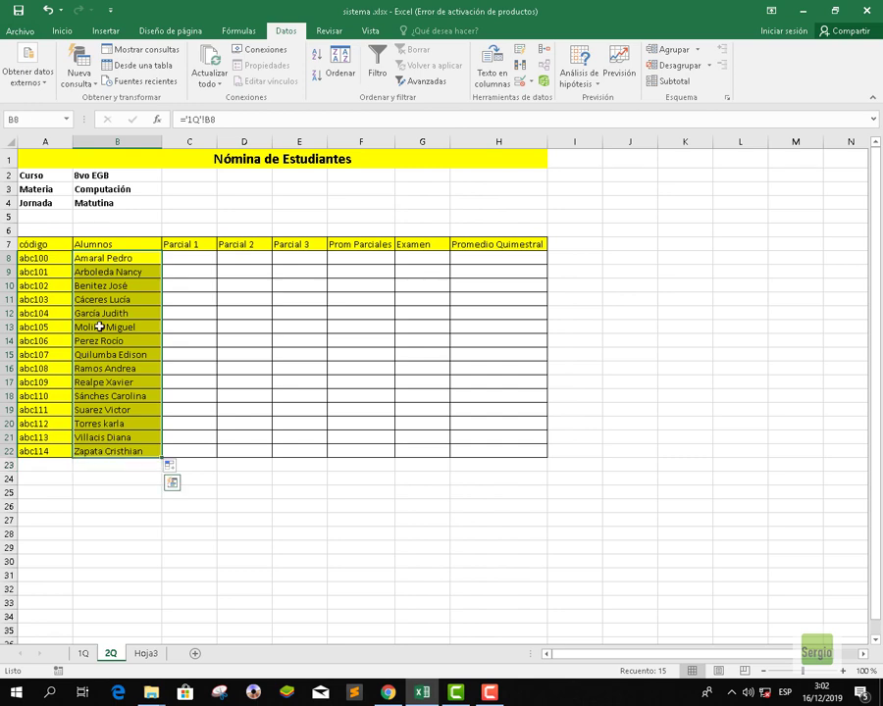
left_click(54, 32)
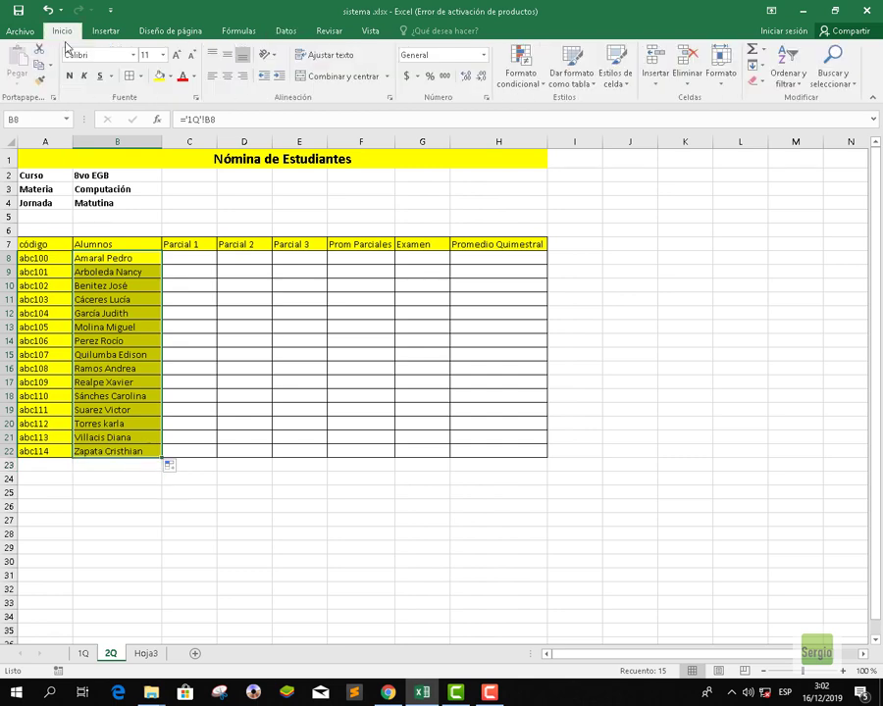
left_click(171, 82)
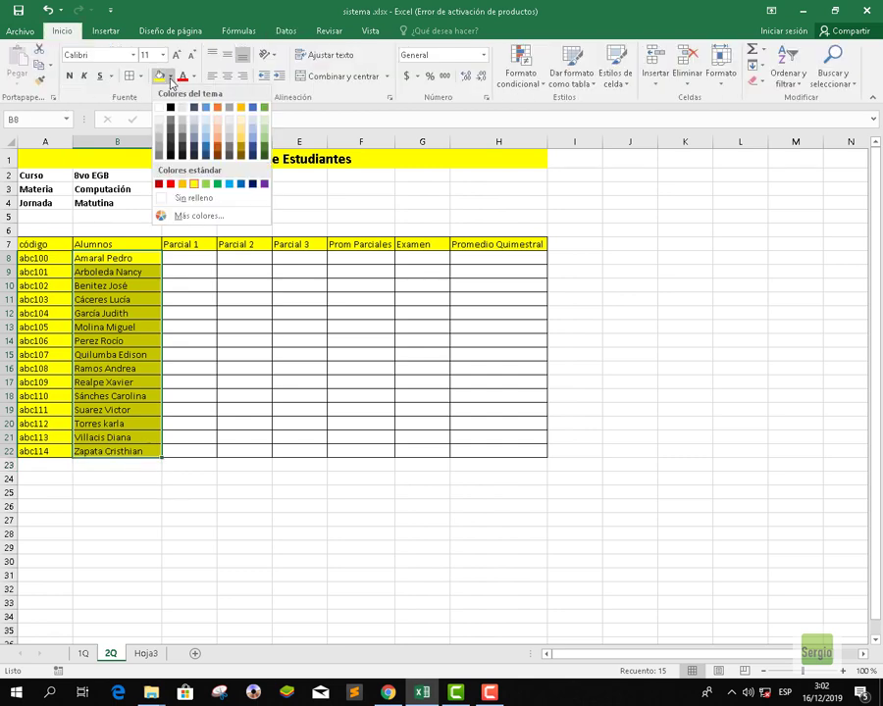
left_click(171, 200)
left_click(164, 490)
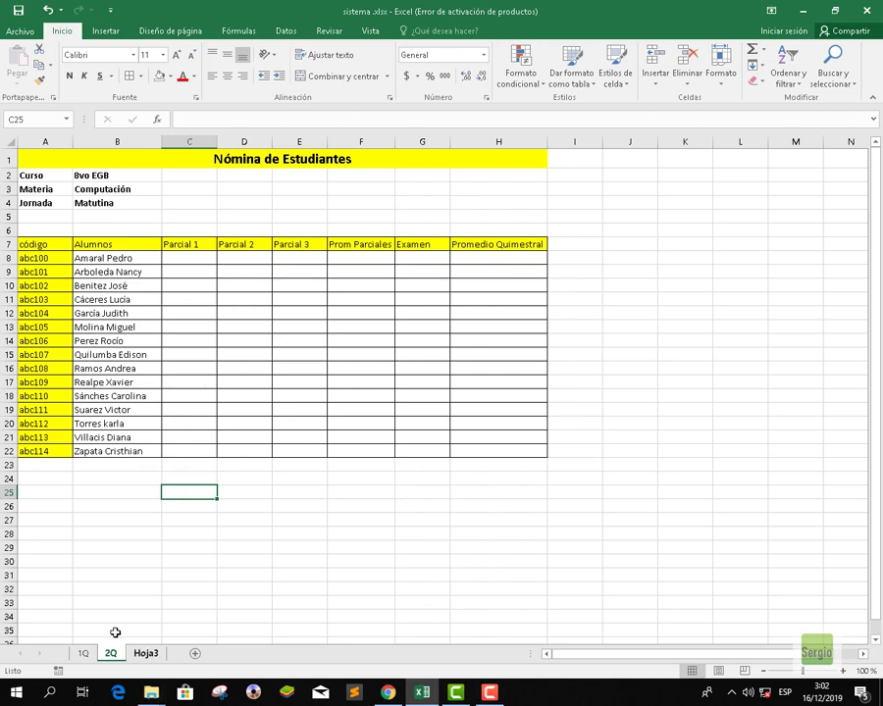
- Remove the letter "h" after the "t" in the student's first name in B22 of sheet 1Q
left_click(84, 653)
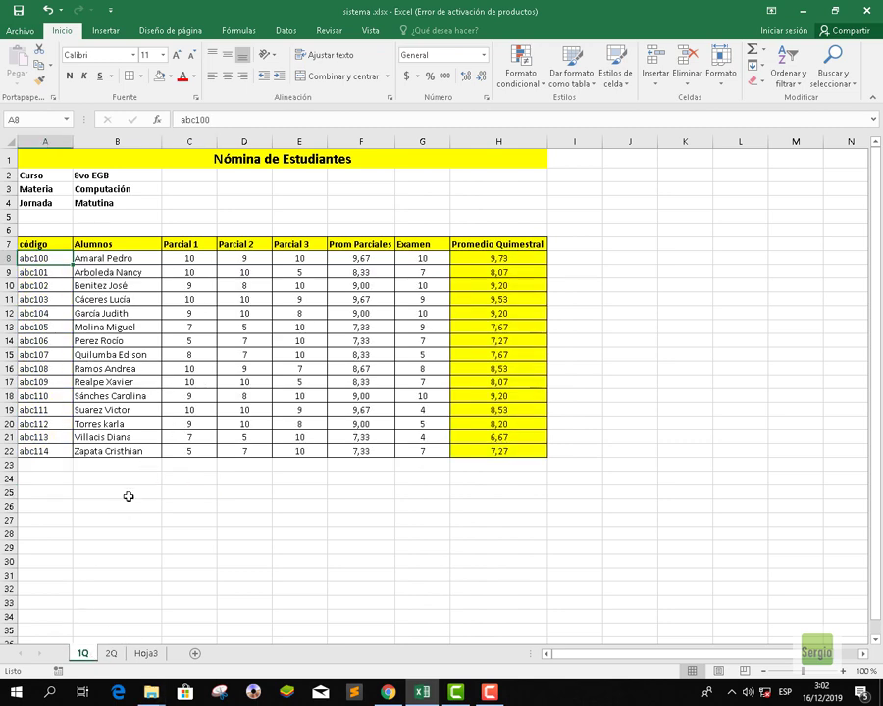
double_click(126, 451)
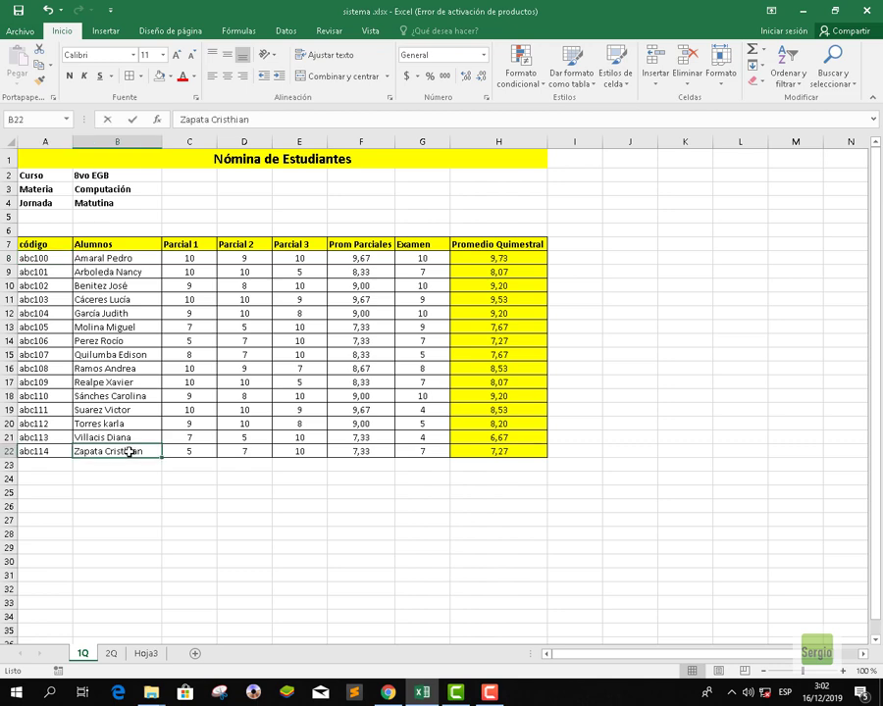
key("Delete")
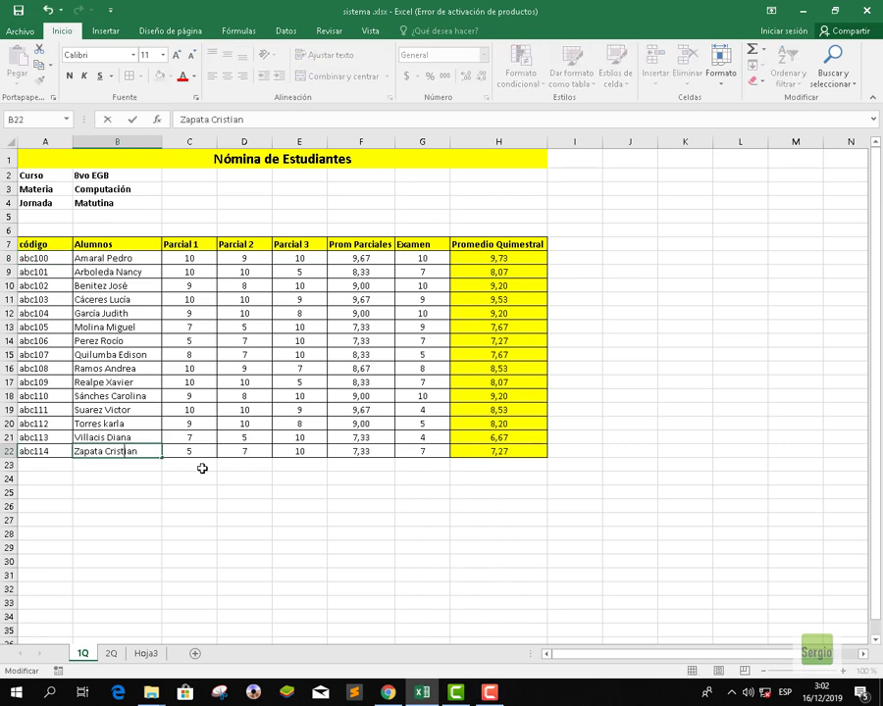
key("Return")
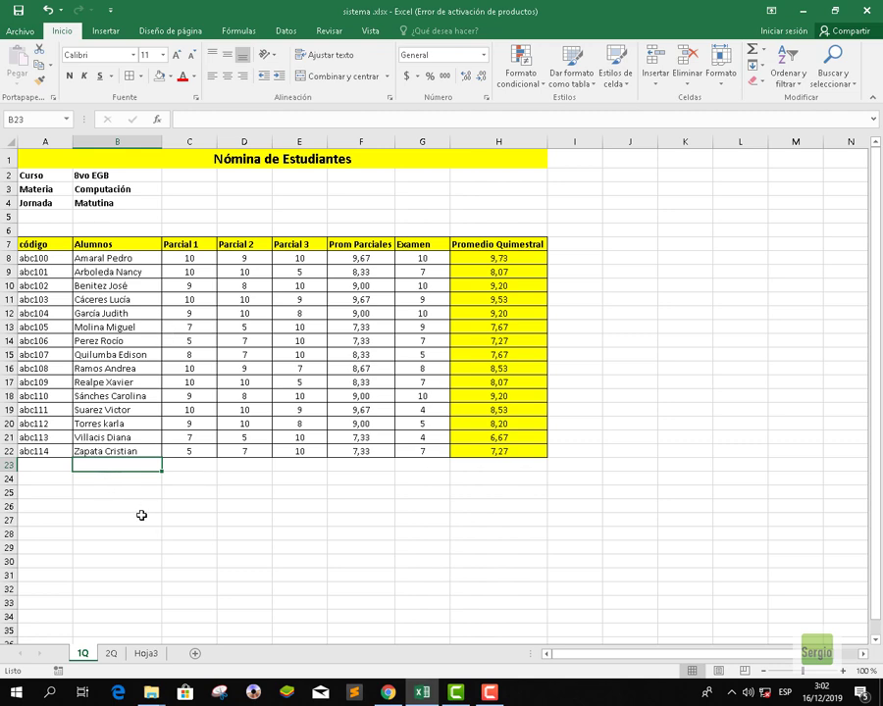
- Check the linked student name and its formula in B22 of sheet 2Q
left_click(112, 654)
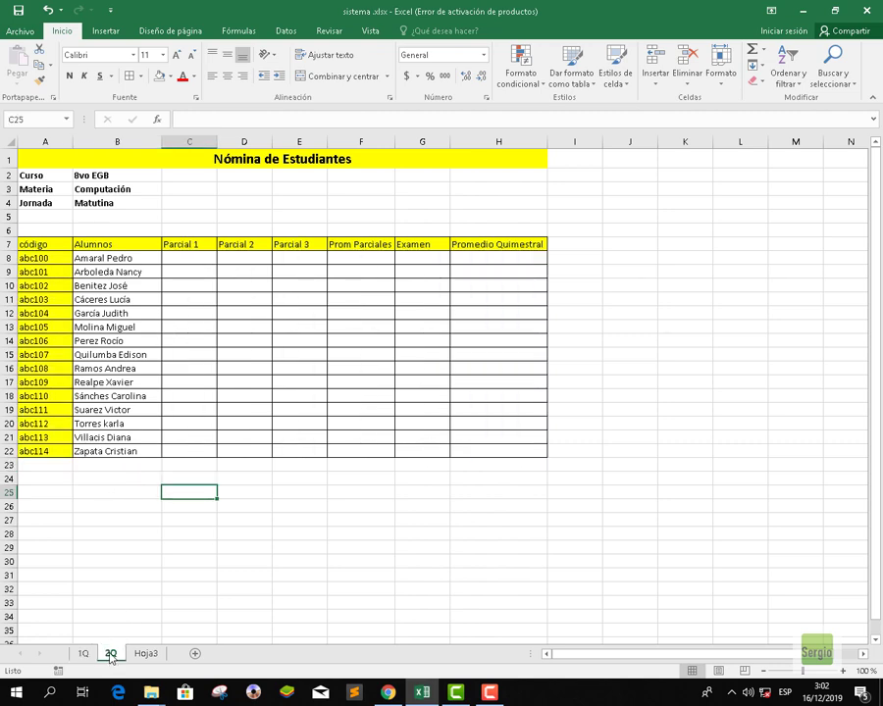
left_click(132, 454)
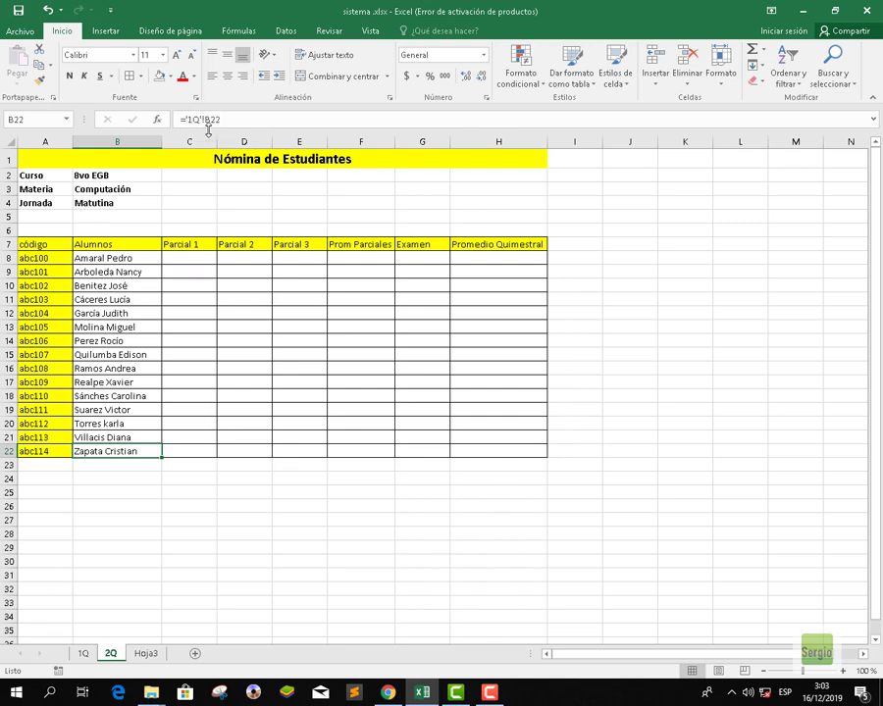
left_click(91, 518)
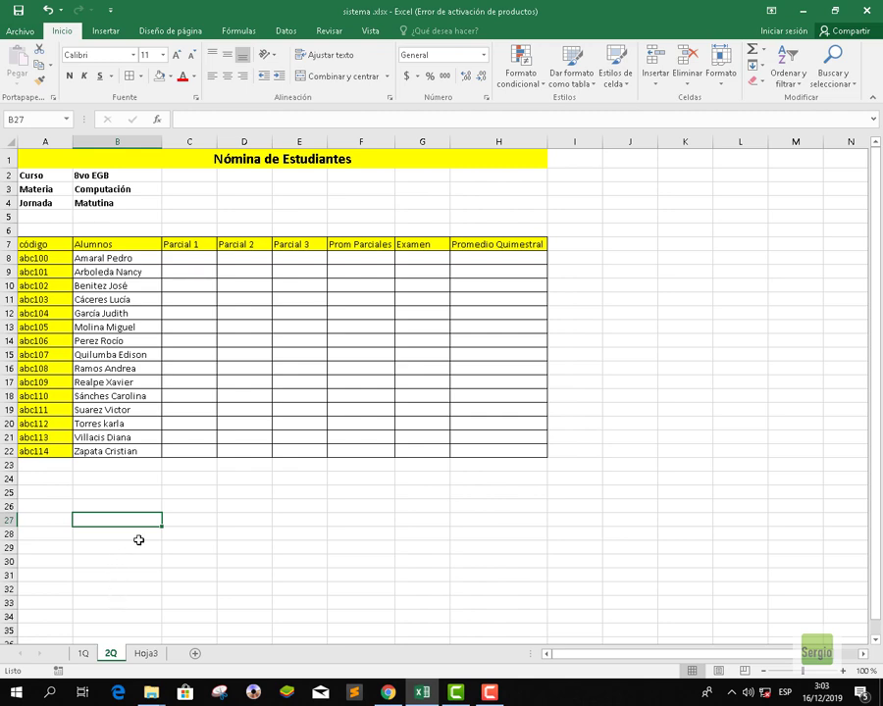
- Enter the random grade formula =ALEATORIO.ENTRE(1;10) in C8 of sheet 2Q, under Parcial 1
left_click(211, 257)
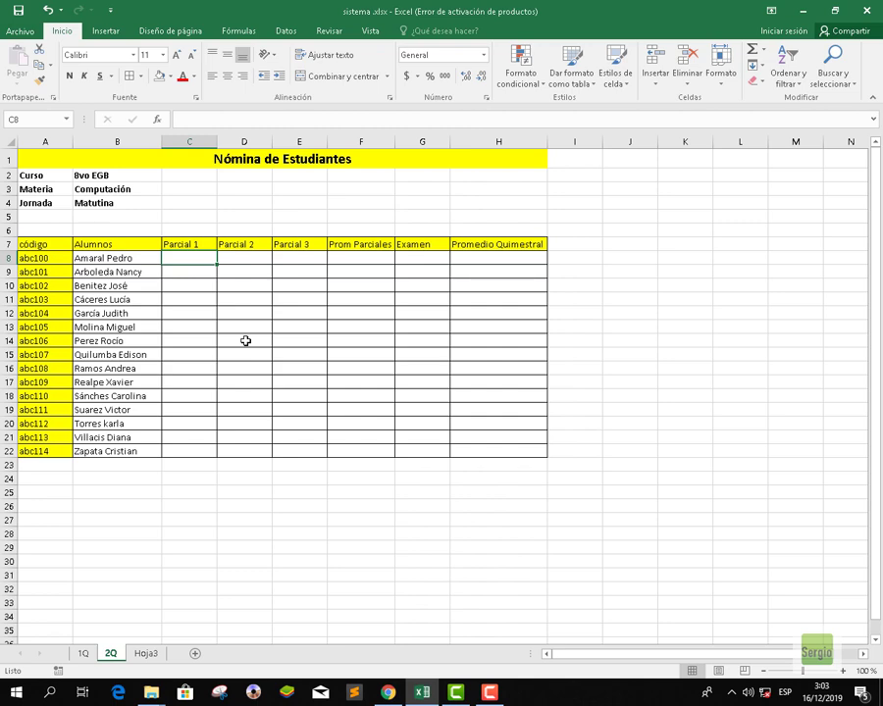
type("=")
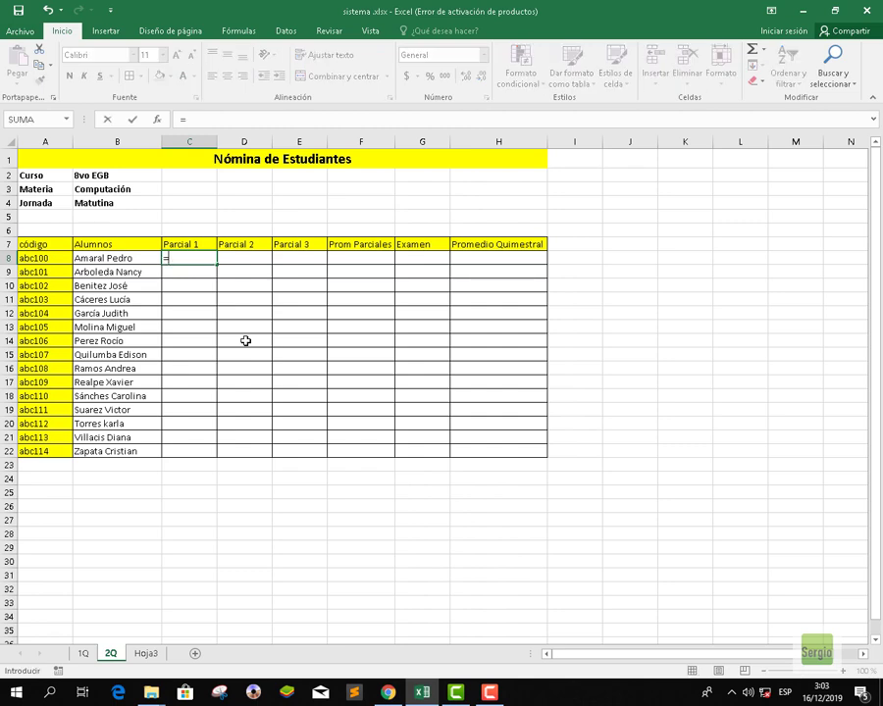
type("ale")
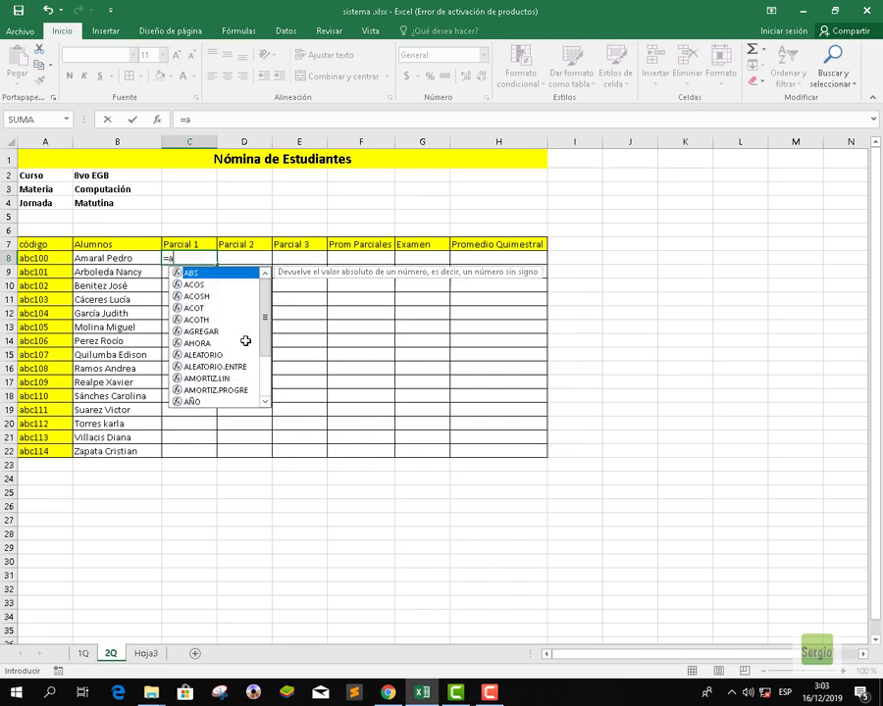
double_click(197, 284)
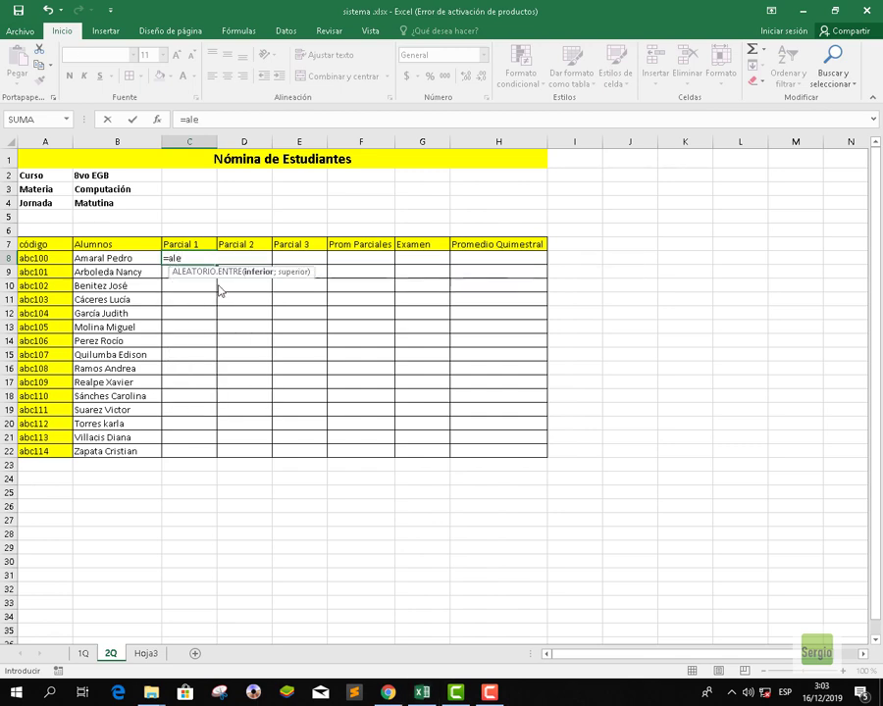
left_click(274, 119)
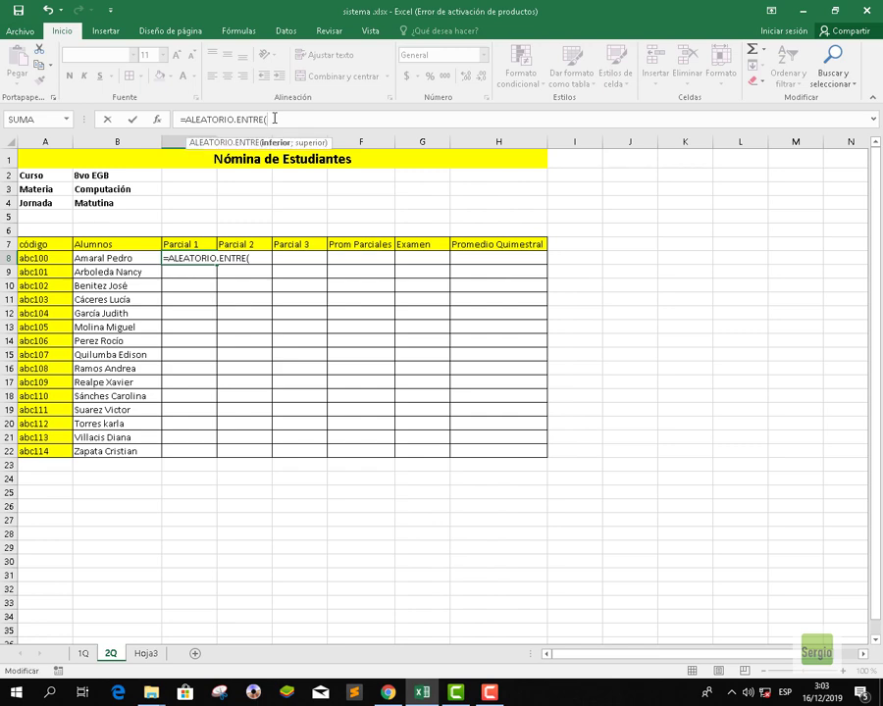
type("1;10)")
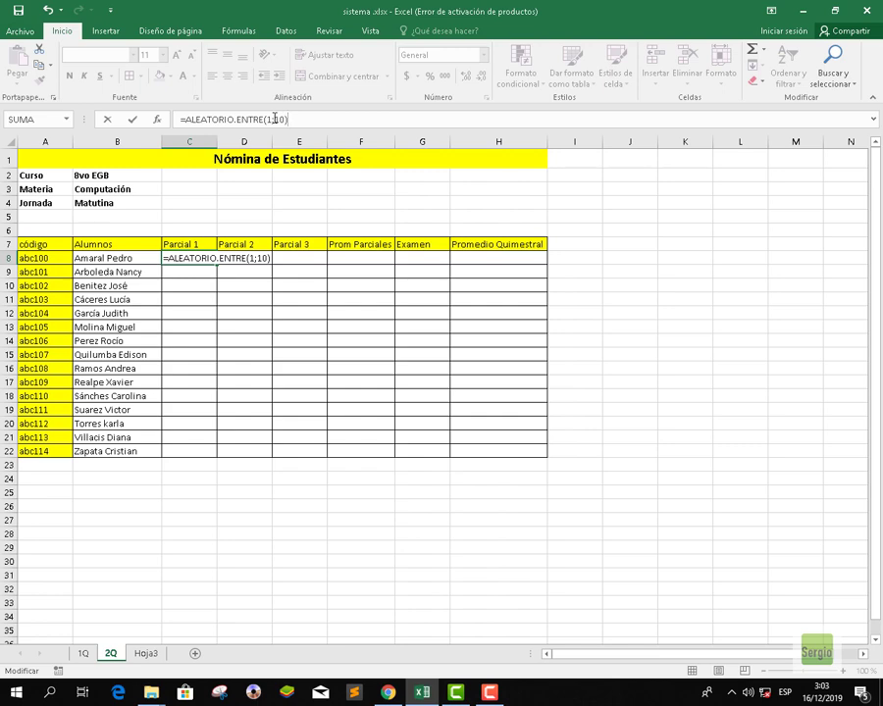
key("Return")
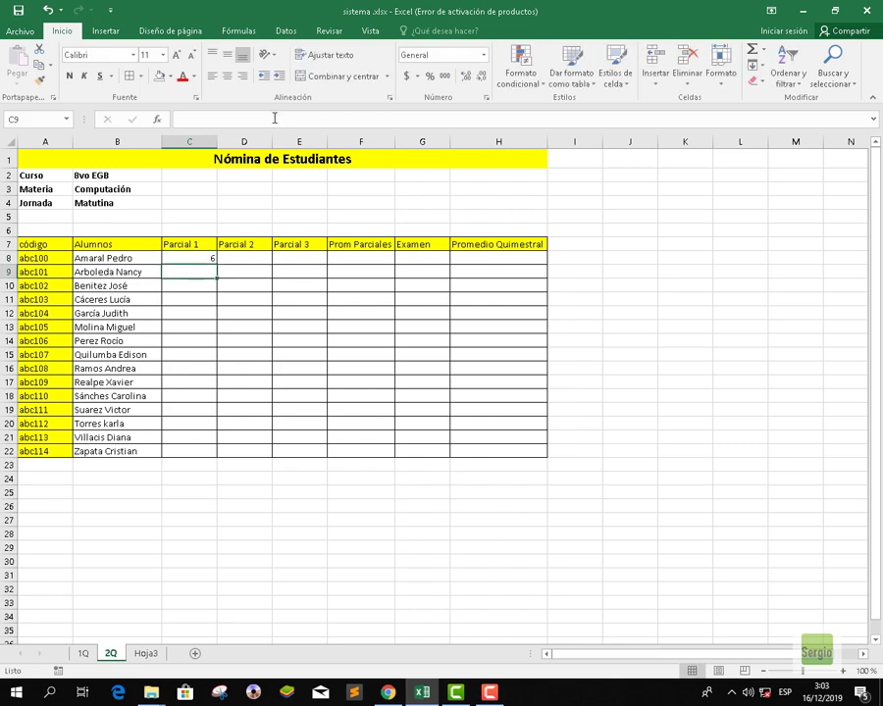
- Fill the random grade formula from C8 through E22 to cover all three Parcial columns of sheet 2Q
left_click(205, 257)
left_click_drag(217, 264, 287, 449)
left_click_drag(286, 317, 287, 299)
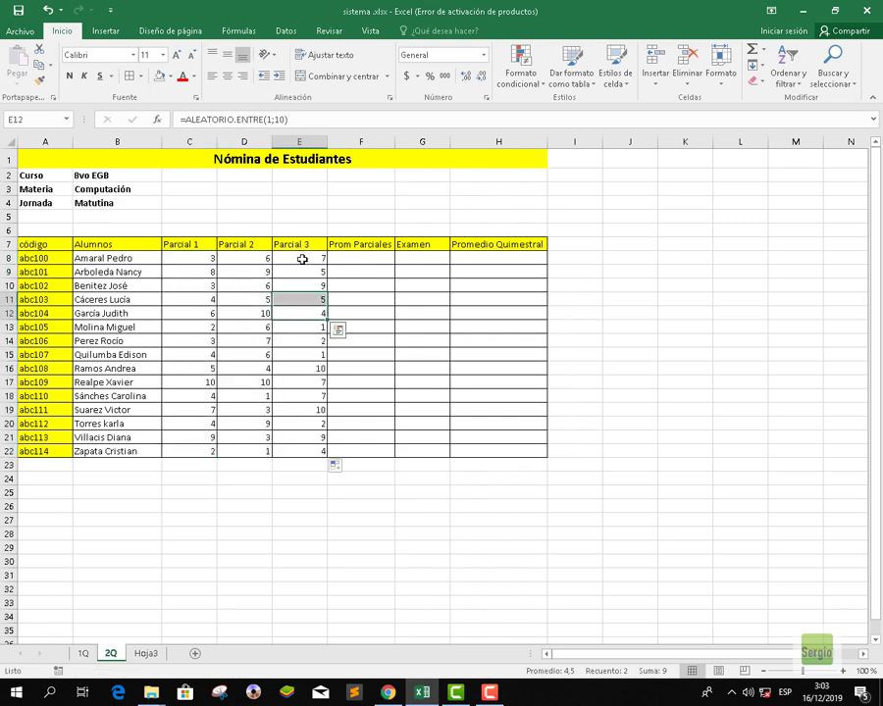
- Copy the random grade formula from E8 into G8 and fill it down the Examen column through G22
left_click(302, 259)
key("ctrl+c")
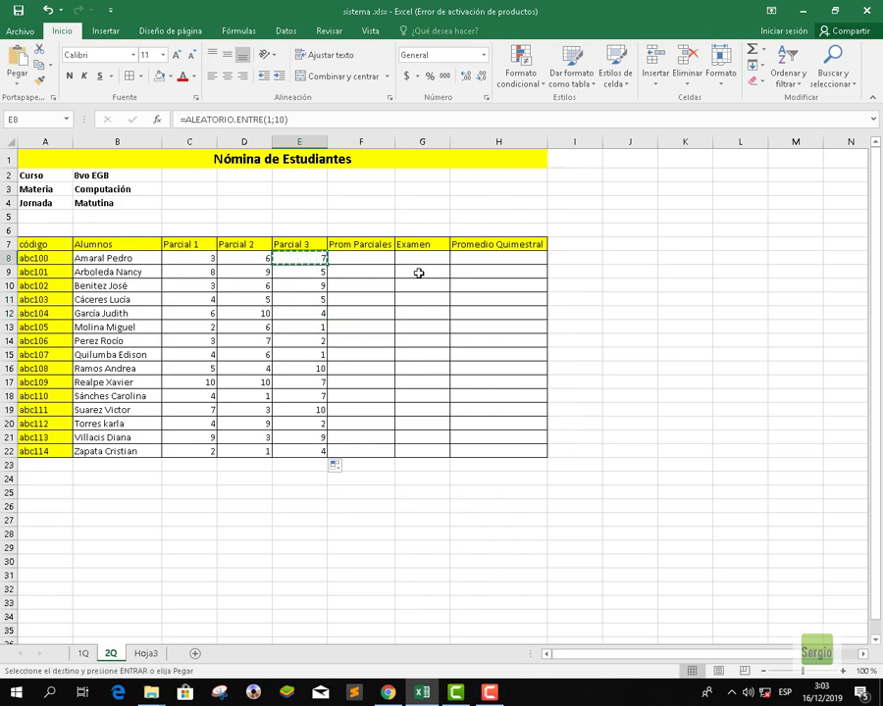
left_click(419, 258)
key("ctrl+v")
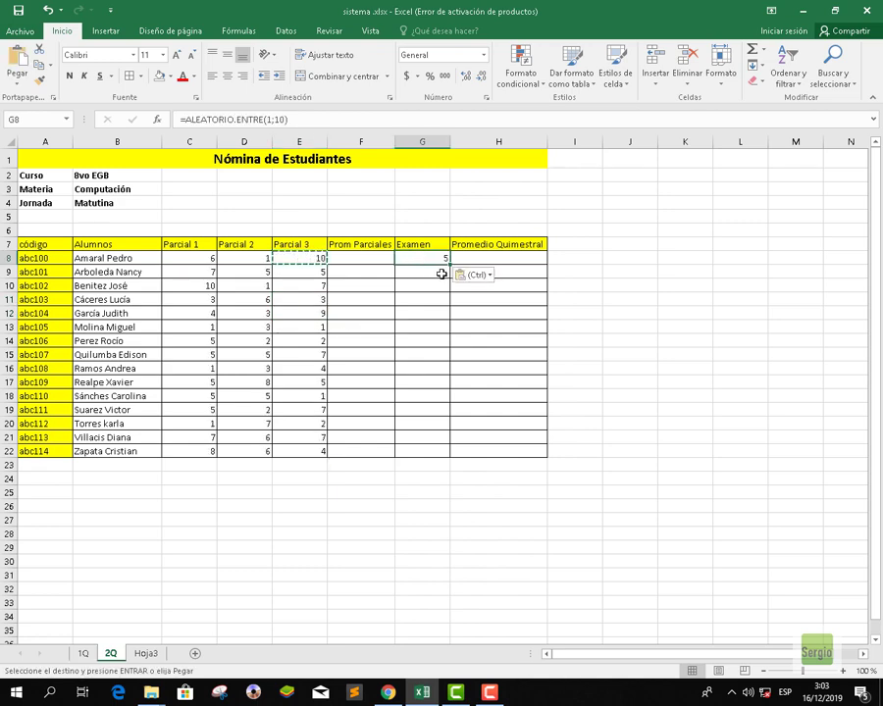
left_click_drag(449, 264, 426, 461)
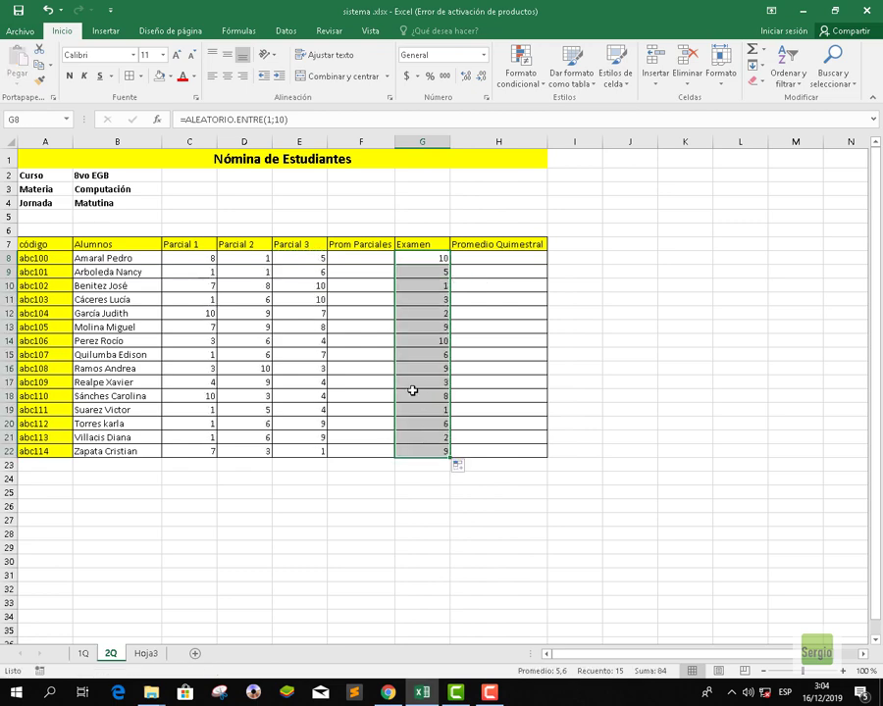
left_click(716, 380)
- Replace the random formulas in C8:E22 of sheet 2Q with fixed grades by copying and pasting them as values
left_click(208, 321)
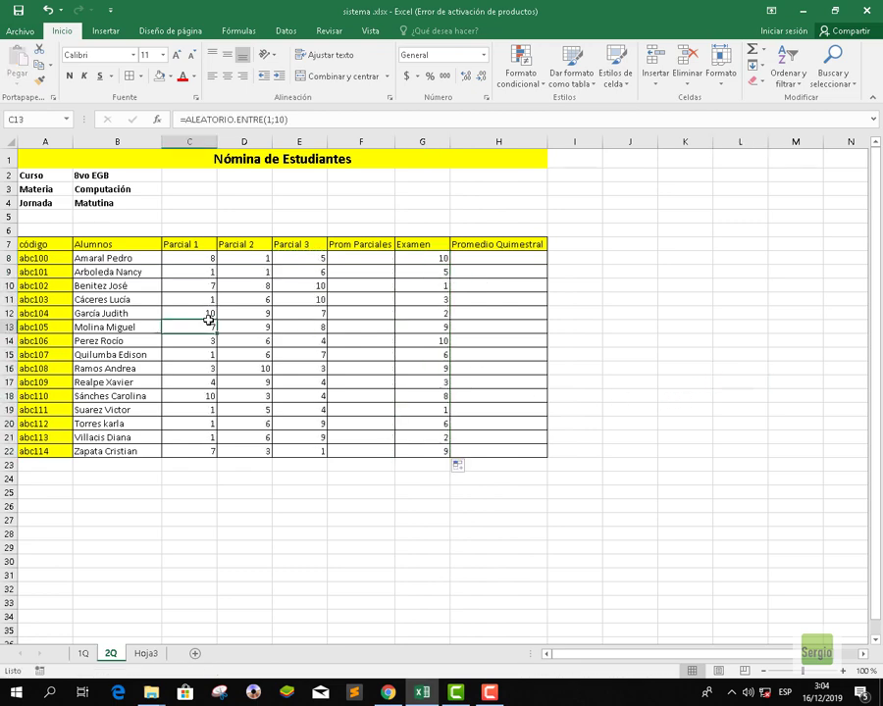
left_click(291, 492)
left_click_drag(208, 265, 286, 451)
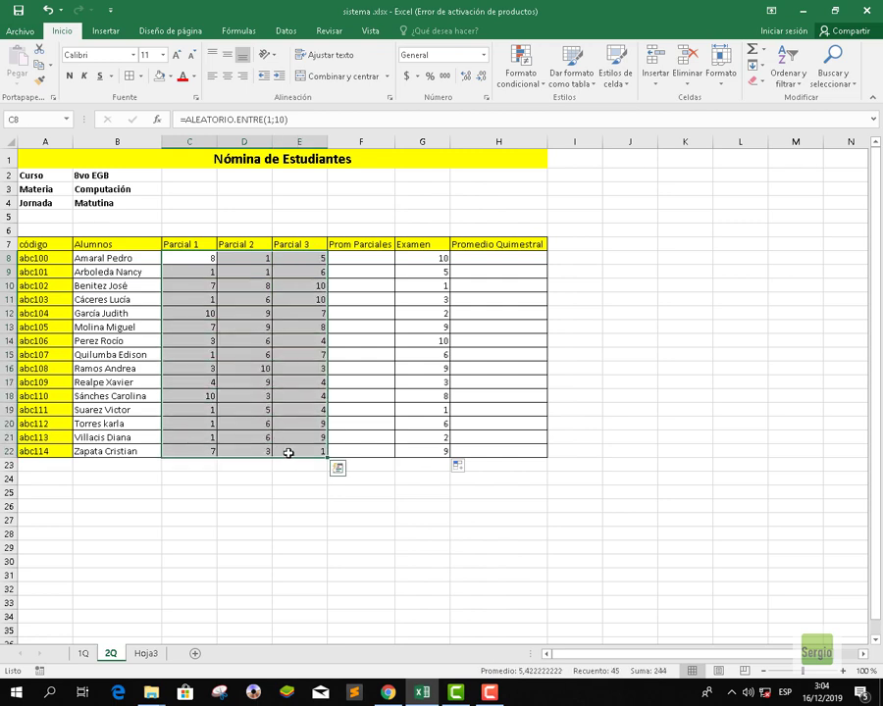
key("ctrl+c")
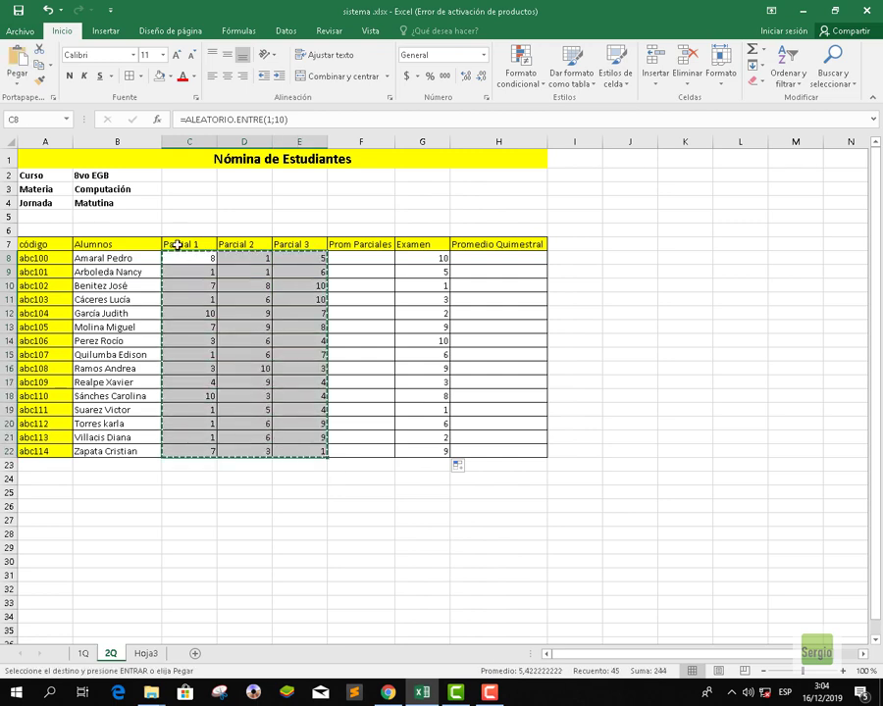
left_click(191, 258)
right_click(191, 258)
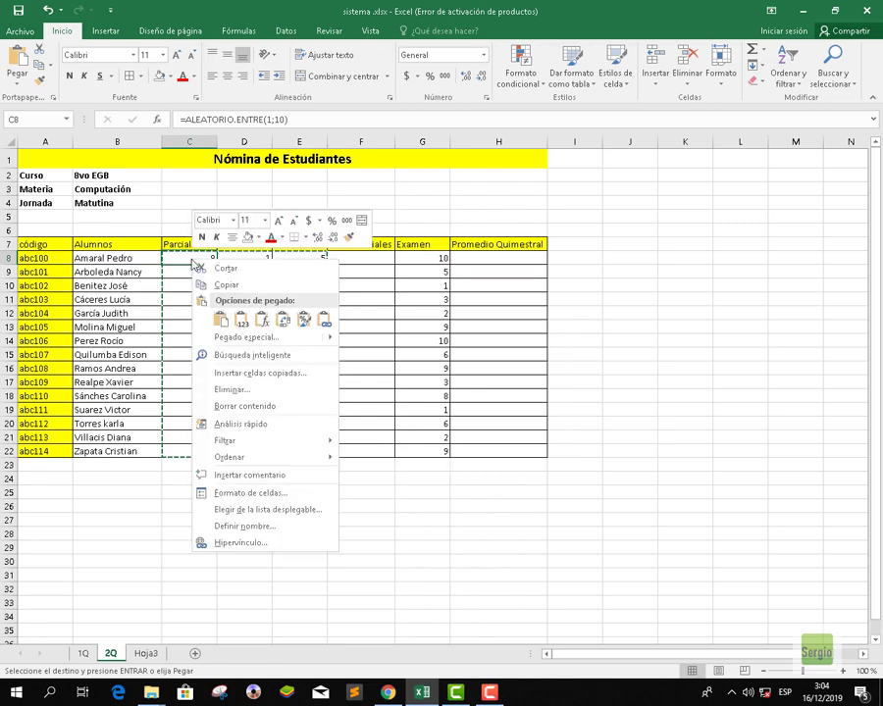
left_click(241, 319)
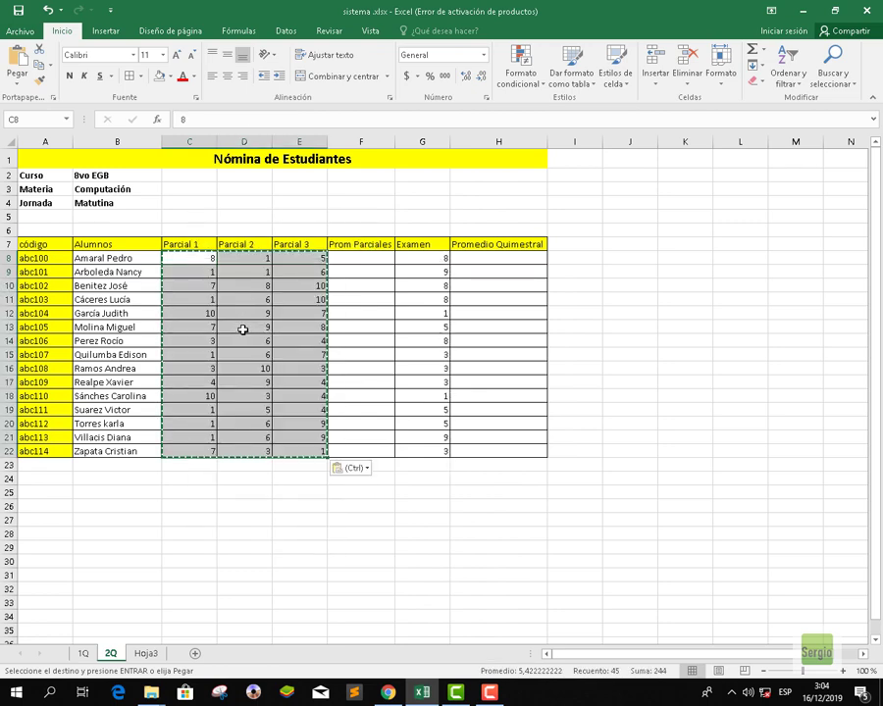
left_click(239, 326)
left_click(278, 311)
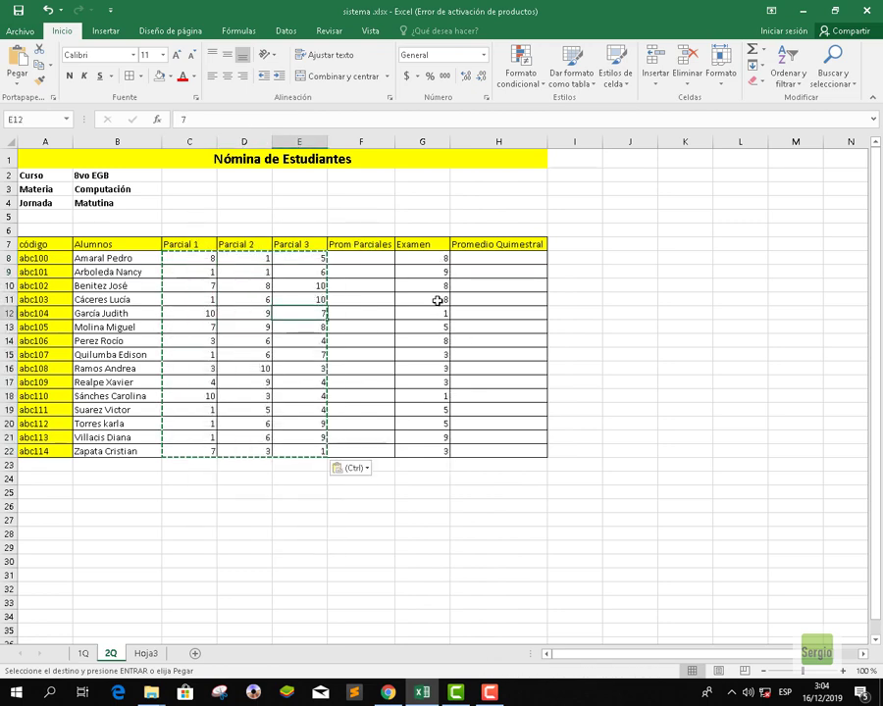
key("Escape")
- Replace the random formulas in the Examen cells G8:G22 with fixed grades by copying and pasting them as values
left_click_drag(438, 255, 417, 443)
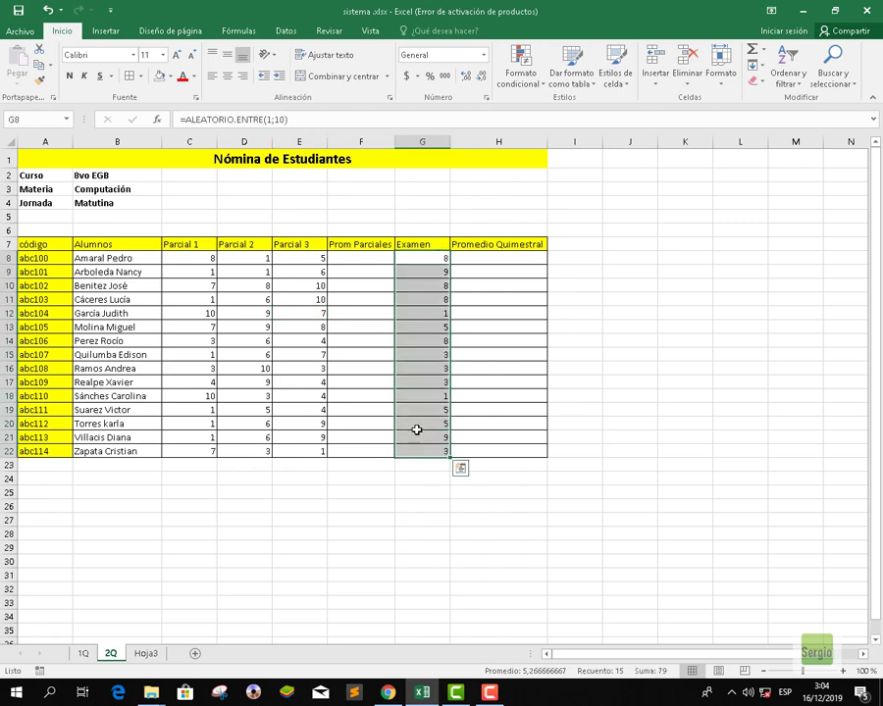
key("ctrl+c")
right_click(432, 258)
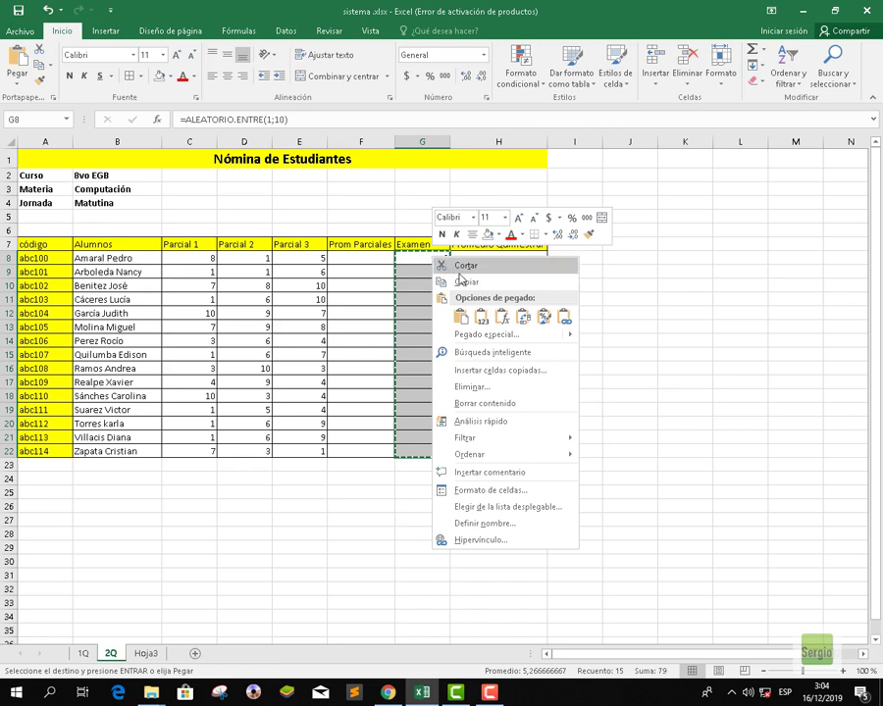
left_click(482, 316)
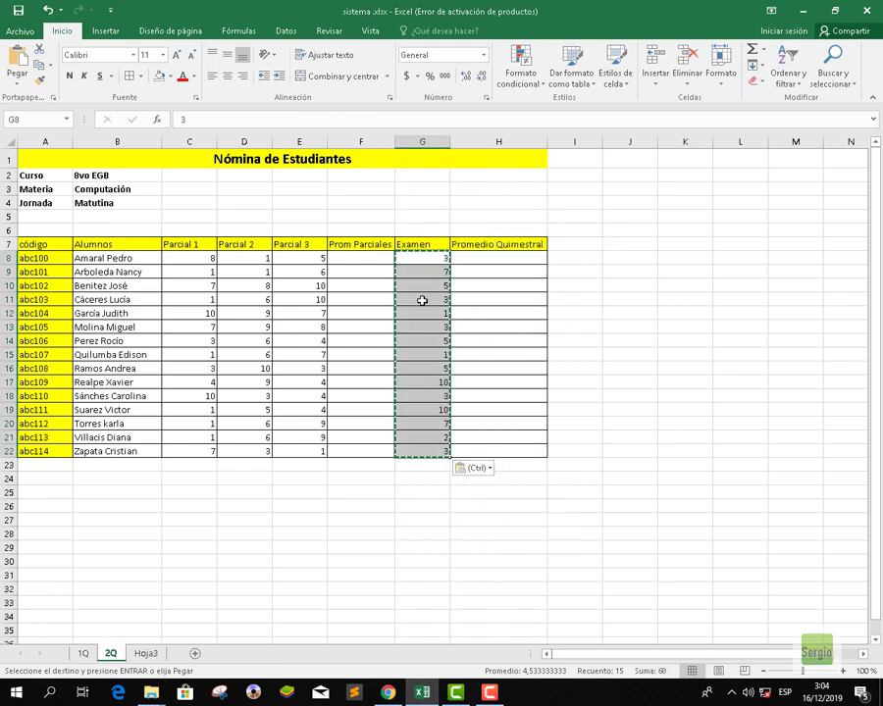
left_click(421, 298)
key("Escape")
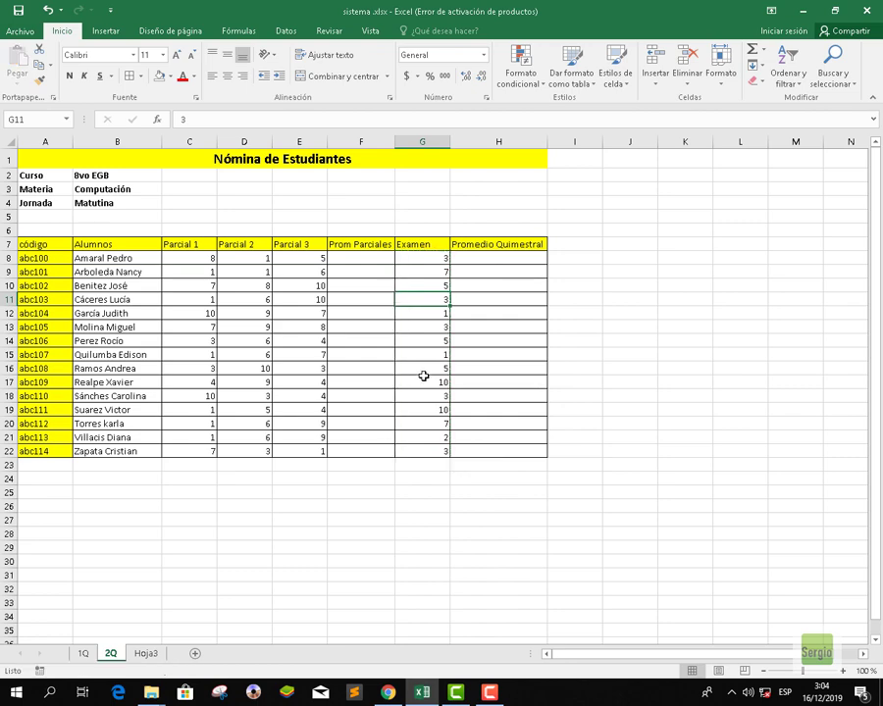
key("Left")
key("Up")
key("Up")
key("Up")
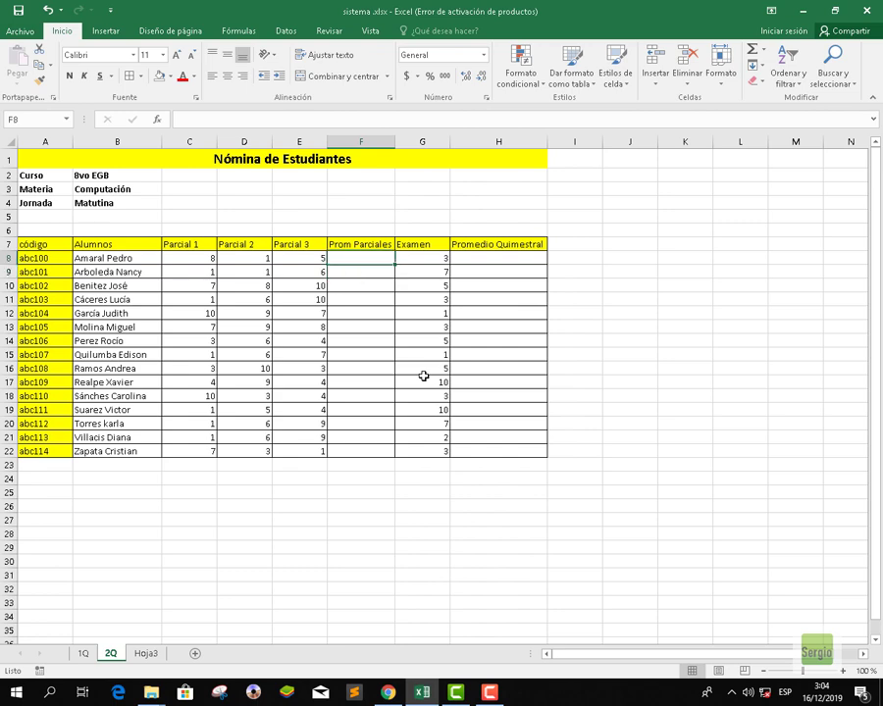
type("=")
key("Escape")
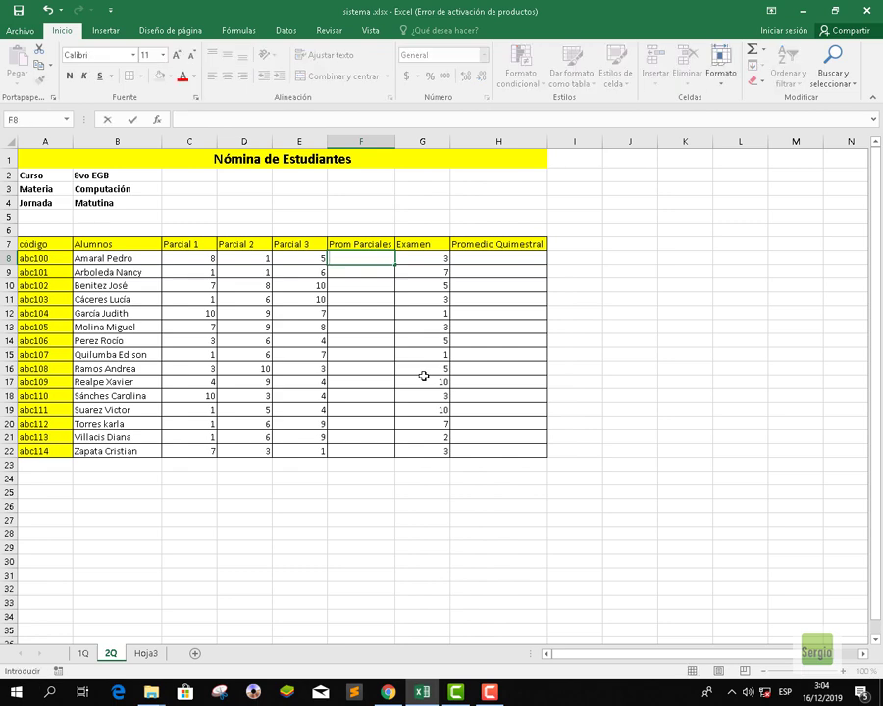
left_click(361, 325)
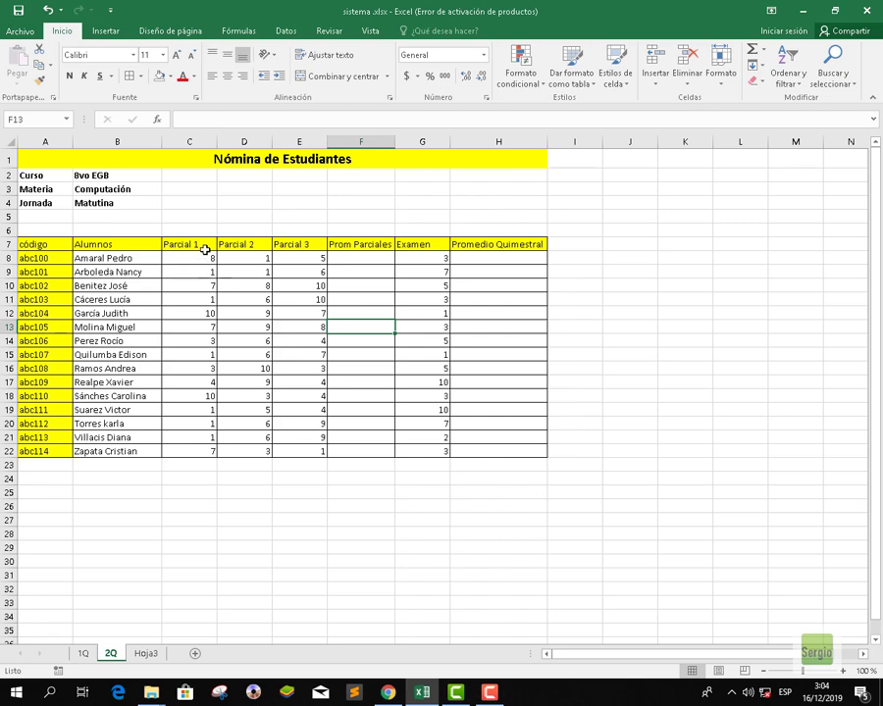
- Average the three Parcial grades C8:E8 into Prom Parciales cell F8 and fill the formula down through F22
left_click_drag(196, 258, 360, 259)
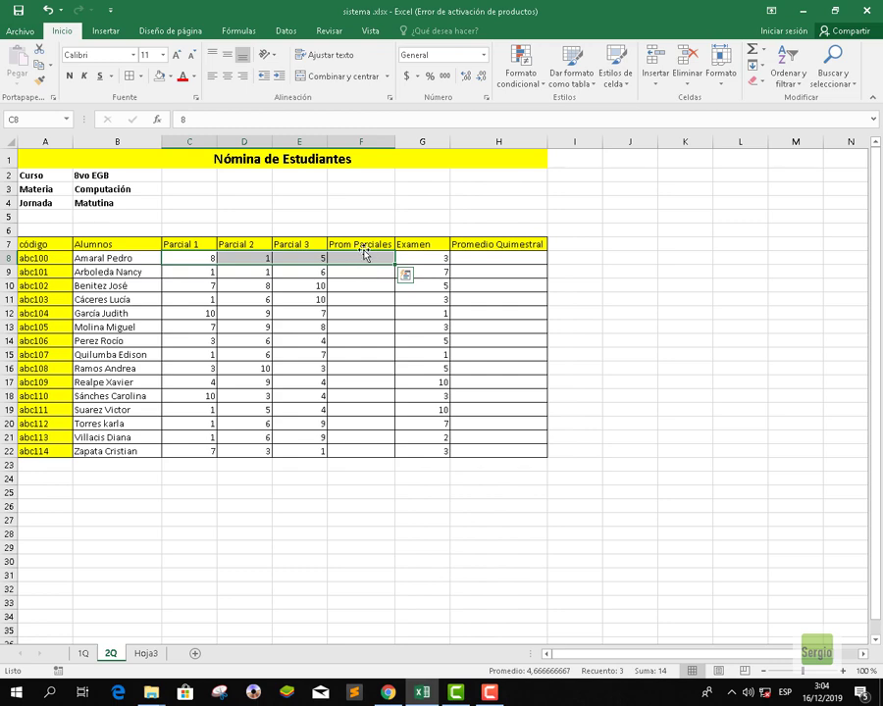
left_click(766, 51)
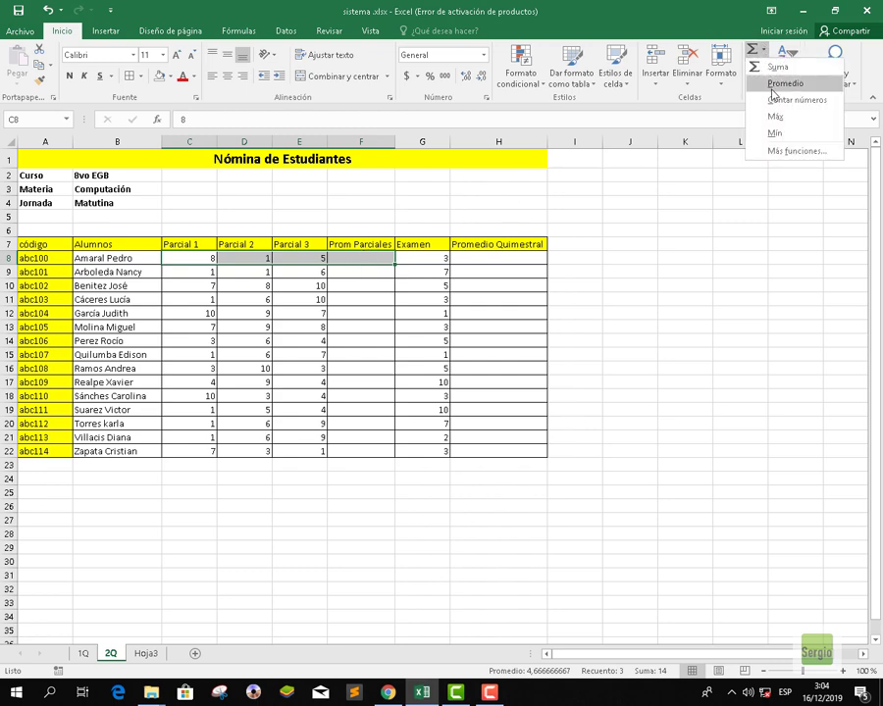
left_click(773, 86)
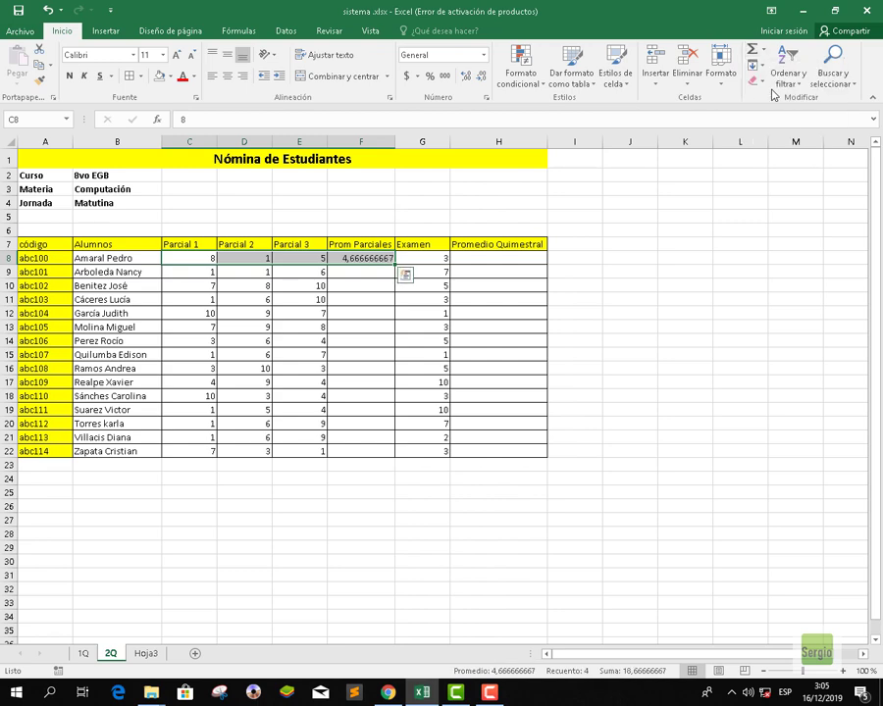
left_click(363, 331)
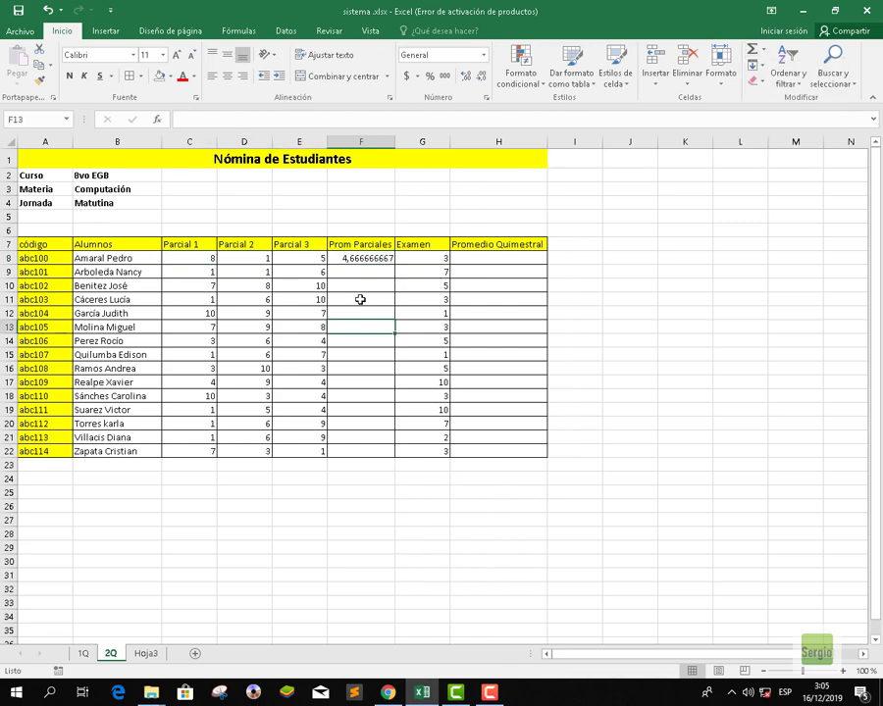
left_click(375, 260)
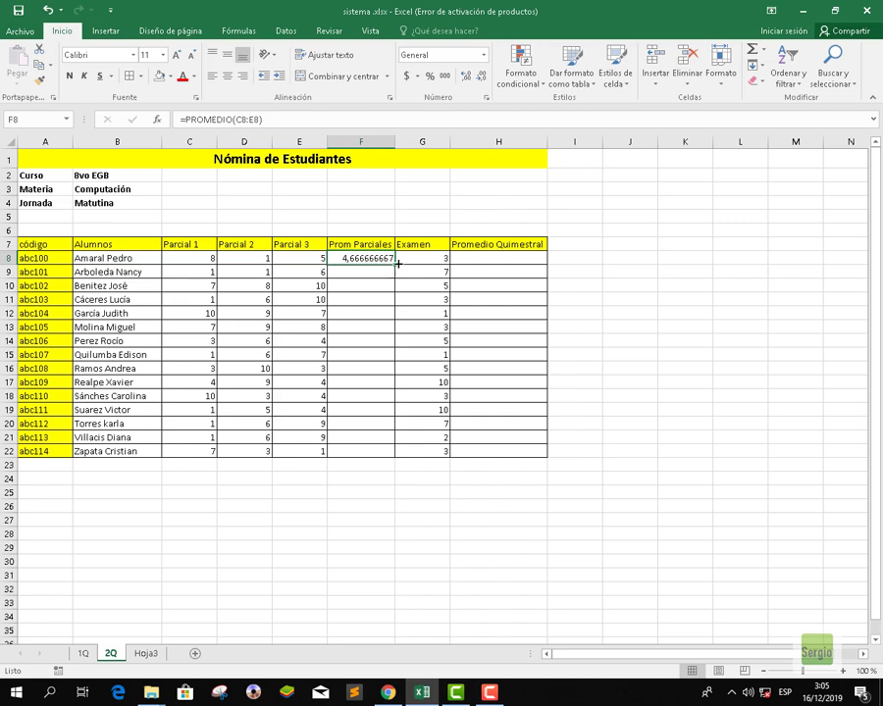
double_click(394, 263)
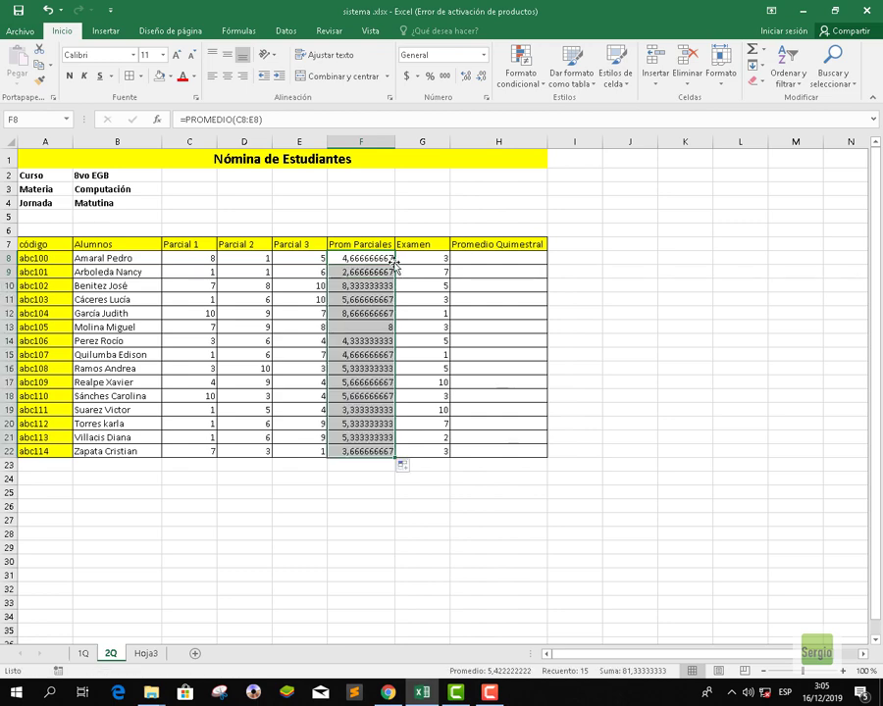
left_click(400, 330)
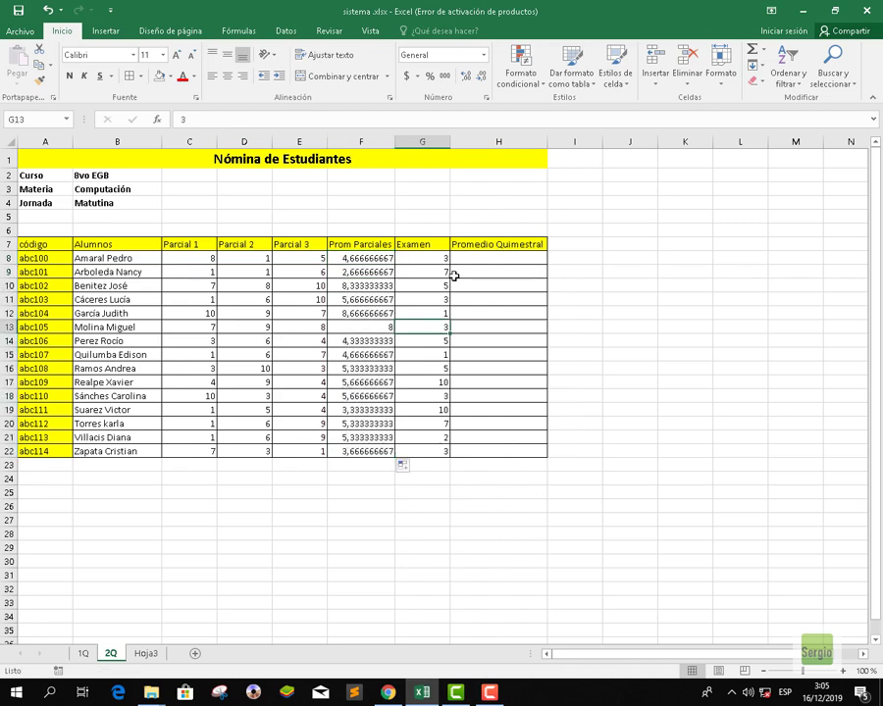
- Format the Prom Parciales averages in F8:F22 to show two decimal places
left_click_drag(385, 256, 379, 451)
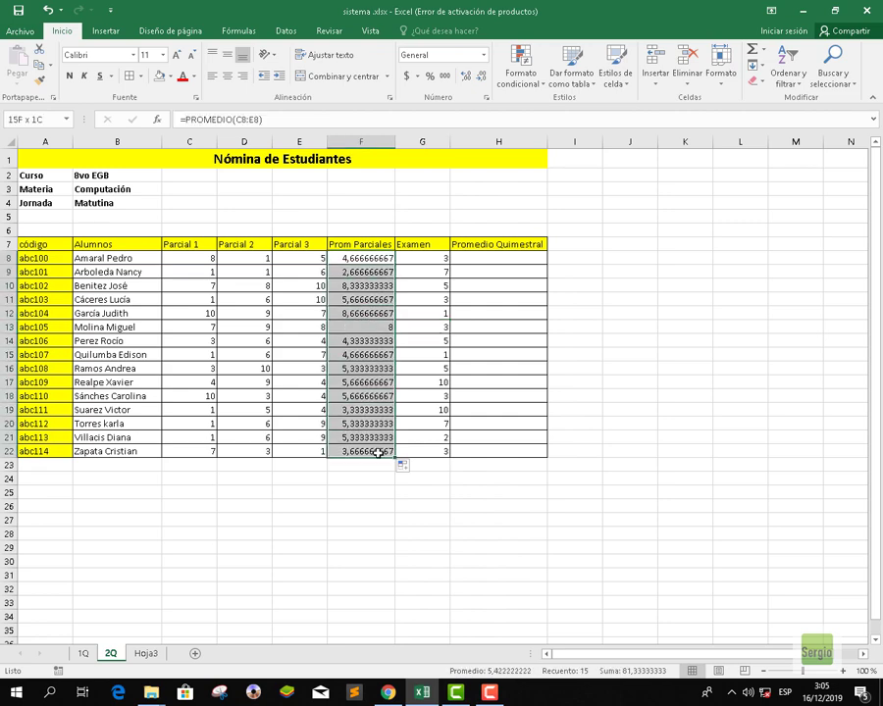
left_click(481, 77)
left_click(481, 76)
left_click(480, 77)
left_click(481, 76)
left_click(480, 77)
left_click(481, 77)
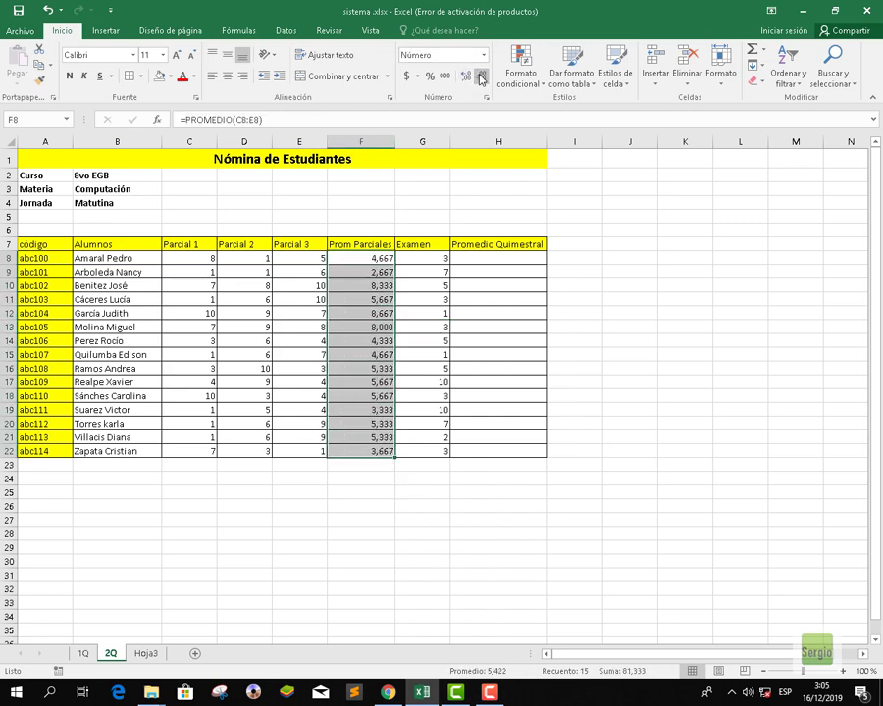
left_click(480, 77)
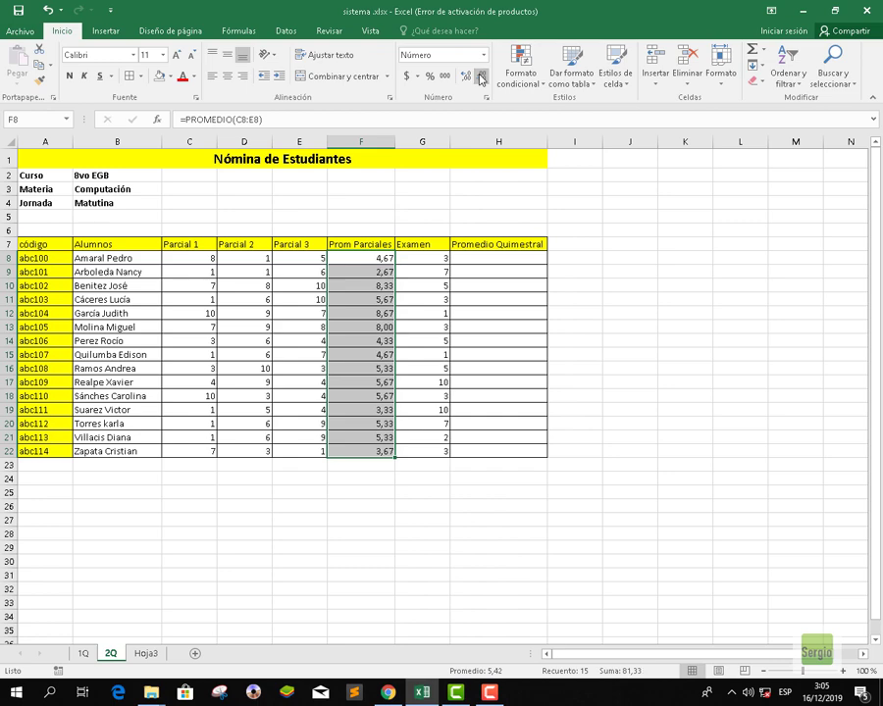
- Enter the weighted average formula =F8*0,8+G8*0,2 in the Promedio Quimestral cell H8
left_click(508, 260)
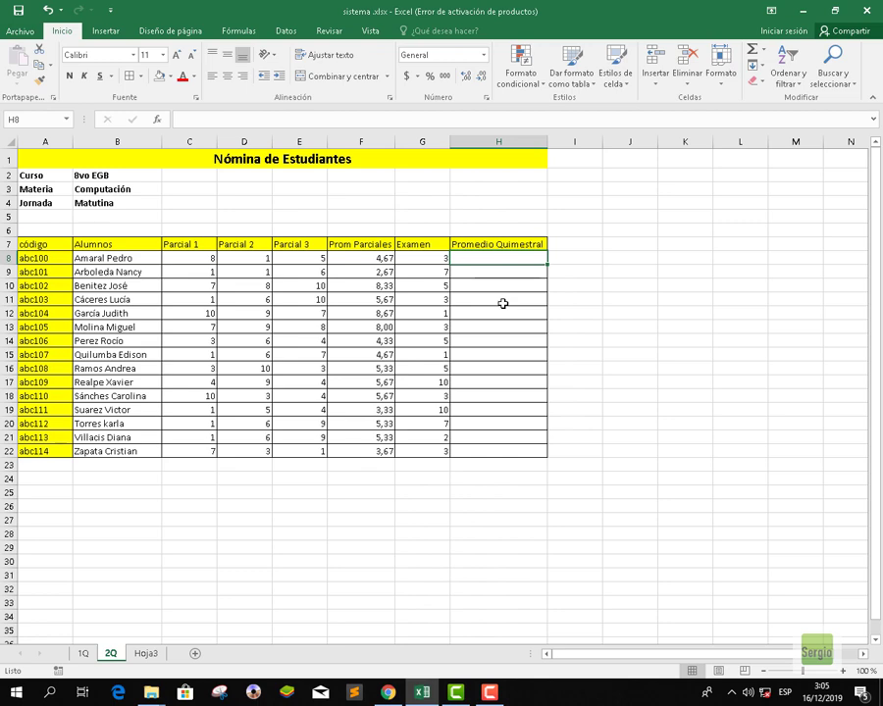
type("=")
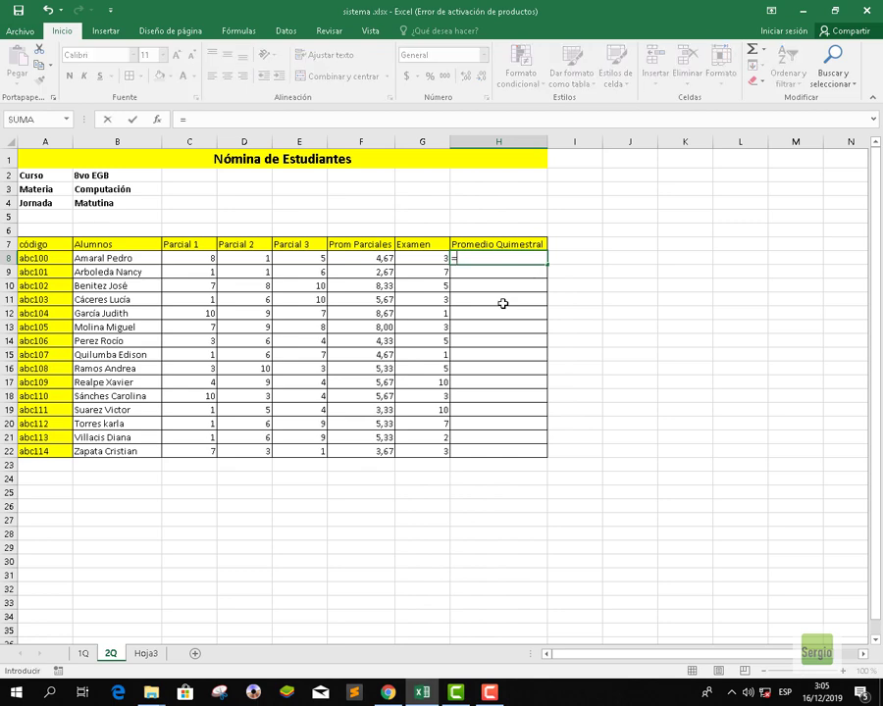
left_click(362, 259)
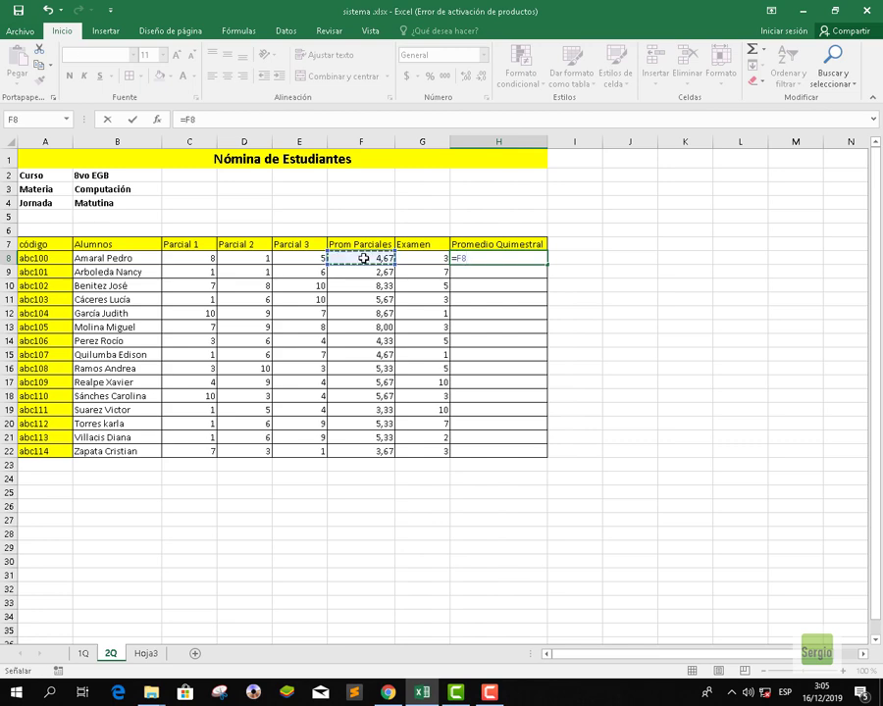
type("*")
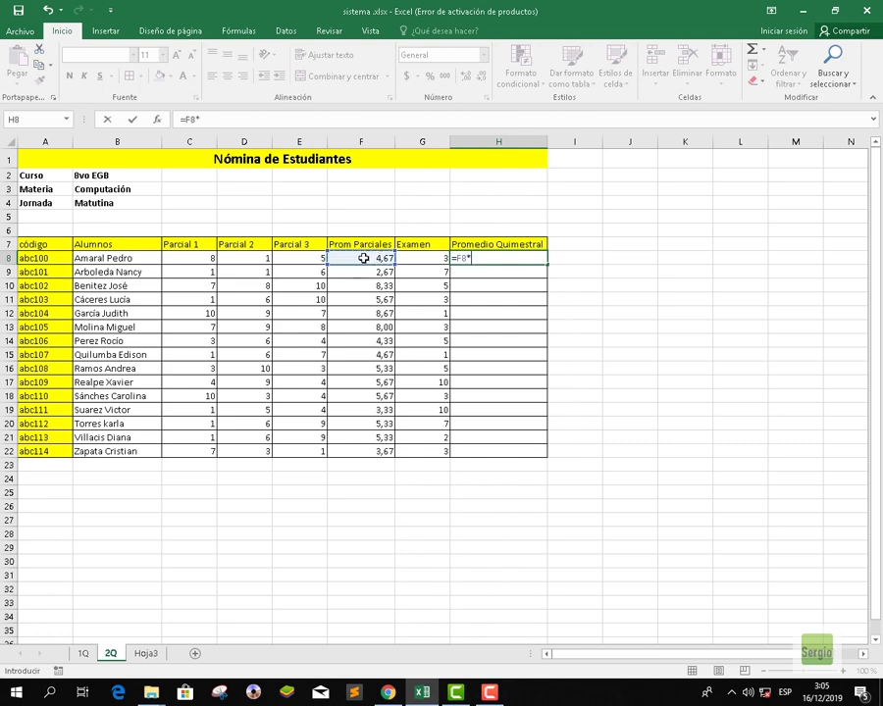
type("0,8+")
left_click(431, 258)
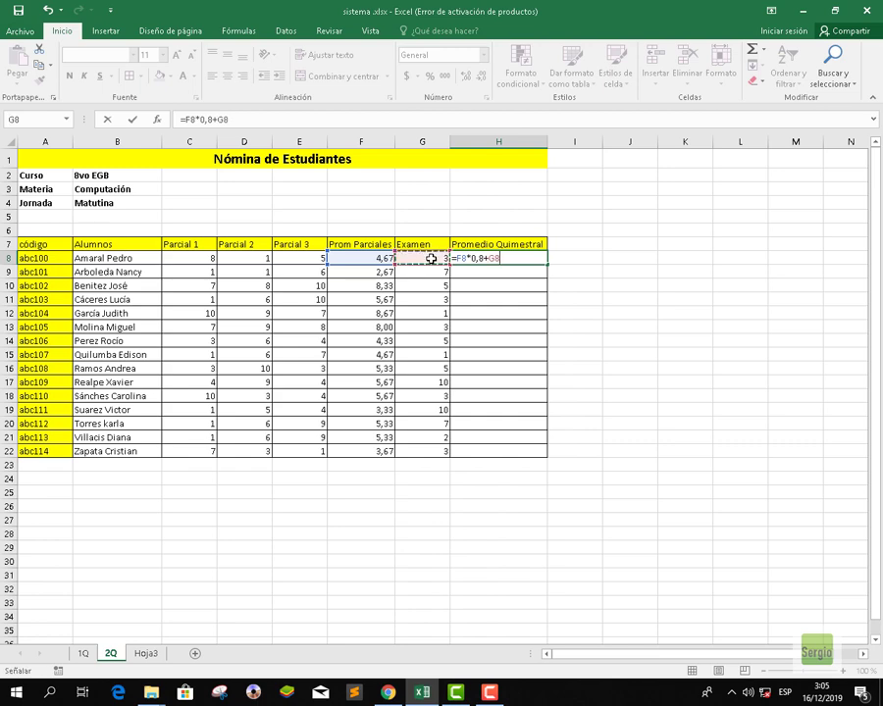
type("+")
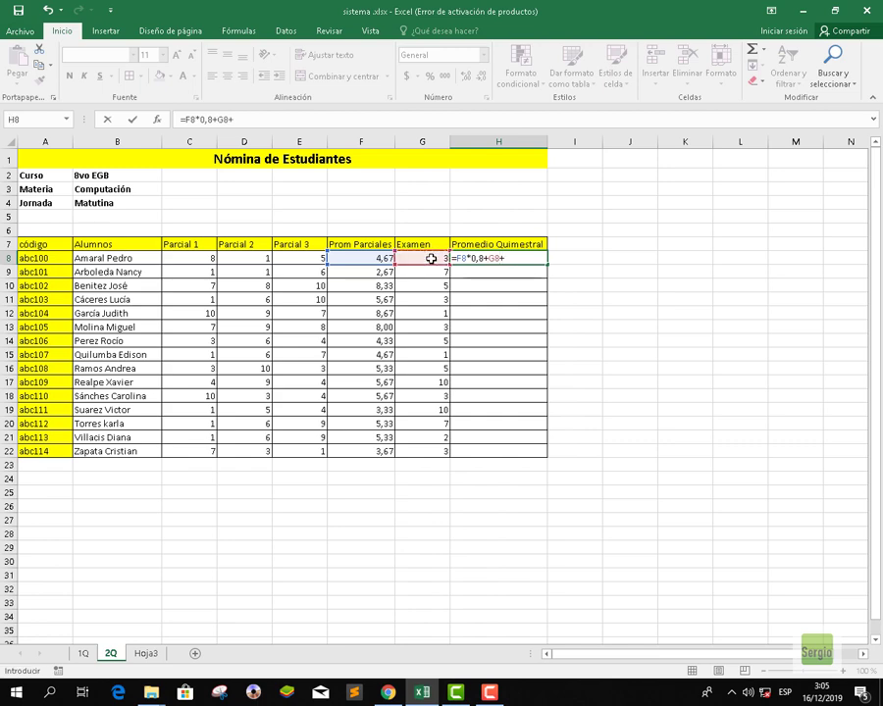
key("BackSpace")
type("0")
type("2")
key("Return")
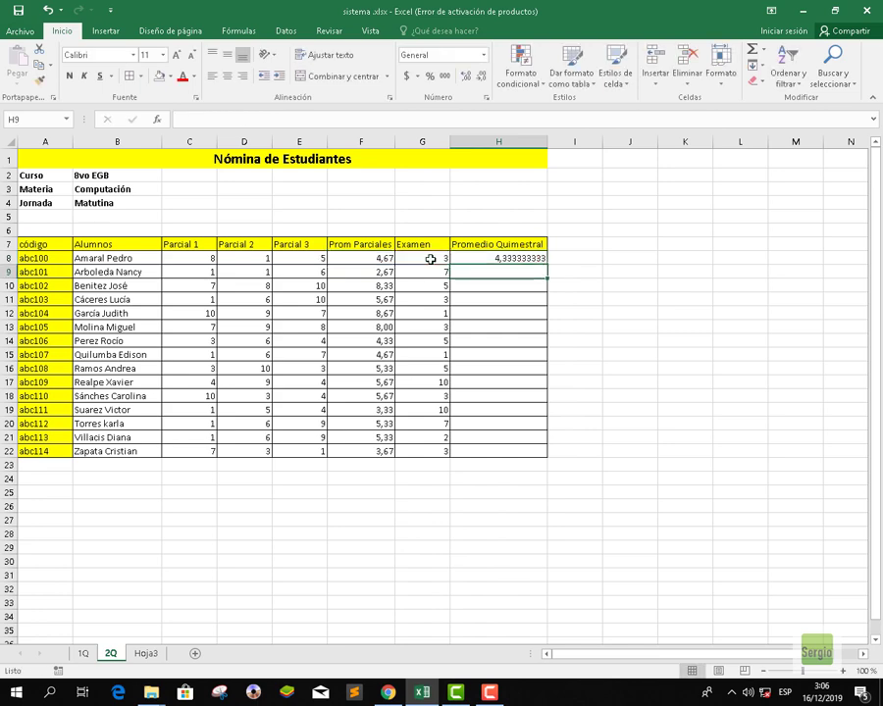
- Fill the Promedio Quimestral formula from H8 down through H22
left_click(532, 258)
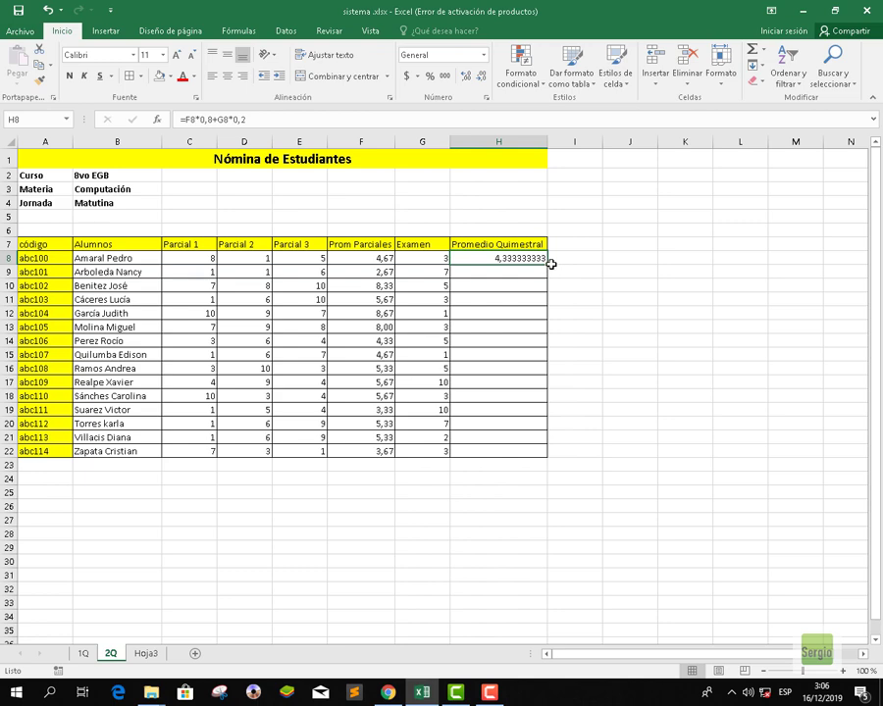
left_click_drag(547, 265, 546, 453)
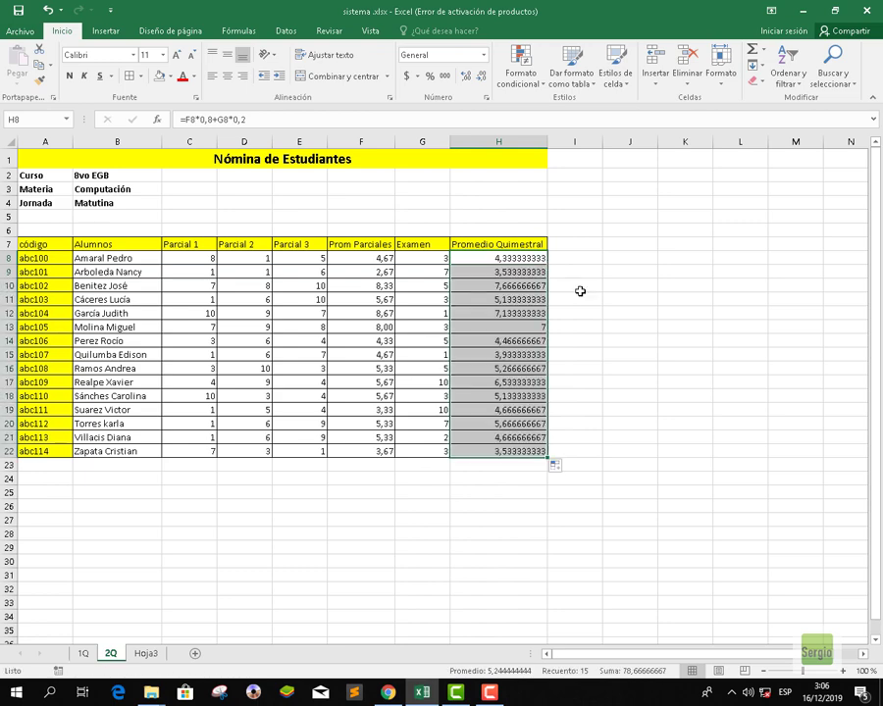
left_click(579, 297)
- Format the Promedio Quimestral values in H8:H22 to show two decimal places
left_click_drag(498, 258, 509, 451)
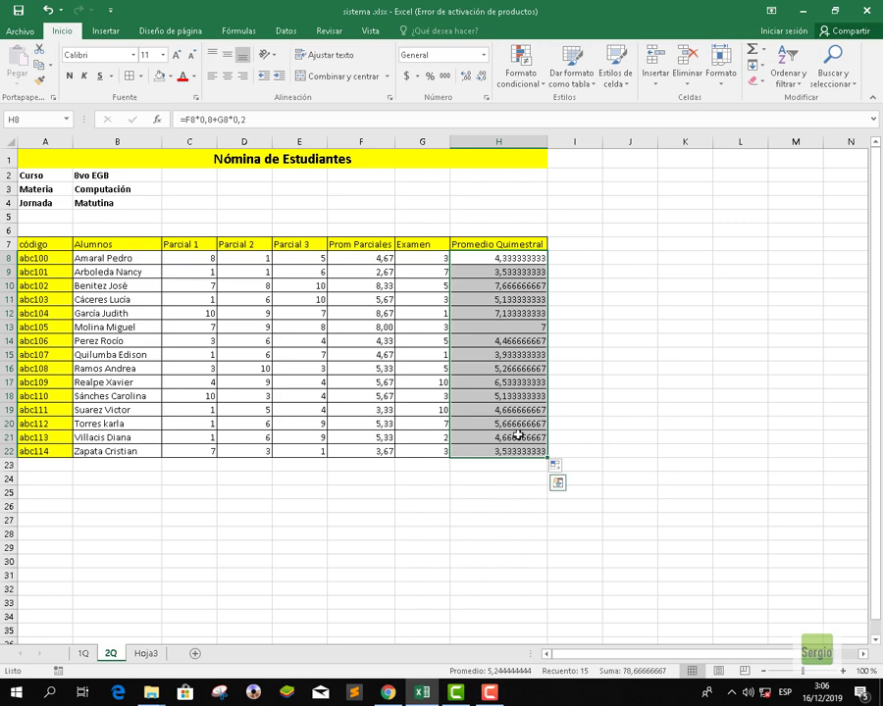
left_click(484, 83)
left_click(483, 82)
left_click(483, 82)
left_click(484, 82)
left_click(483, 83)
left_click(482, 76)
left_click(482, 76)
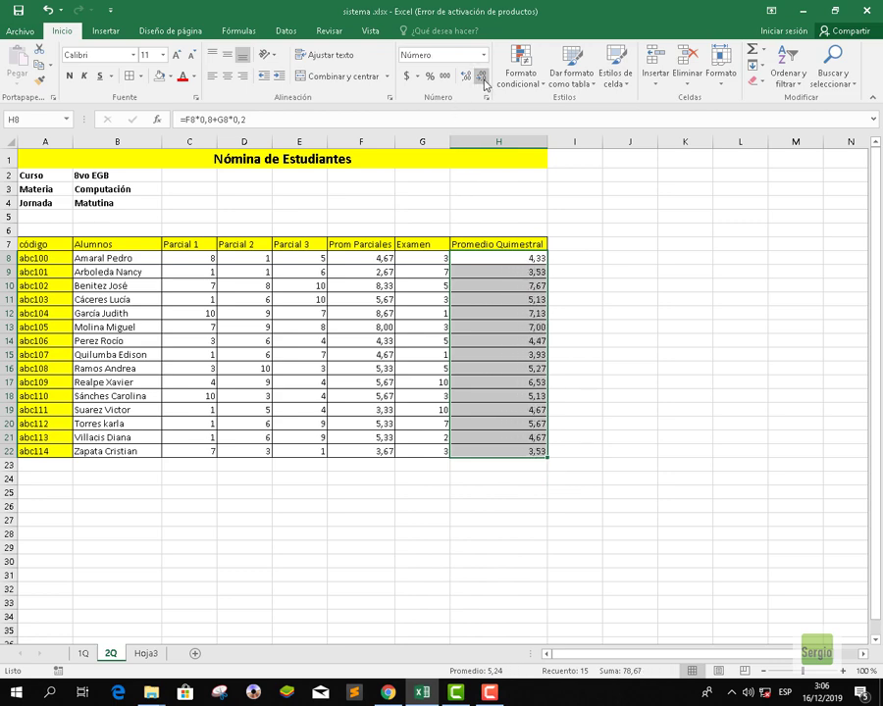
left_click(367, 280)
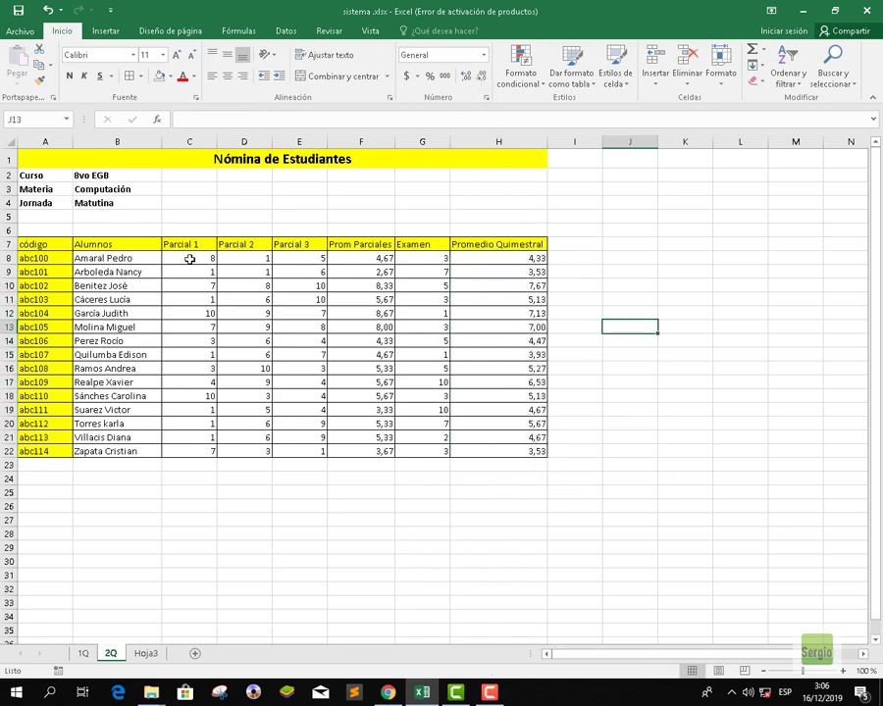
- Center all grades and averages in C8:H22 horizontally
left_click_drag(189, 257, 490, 453)
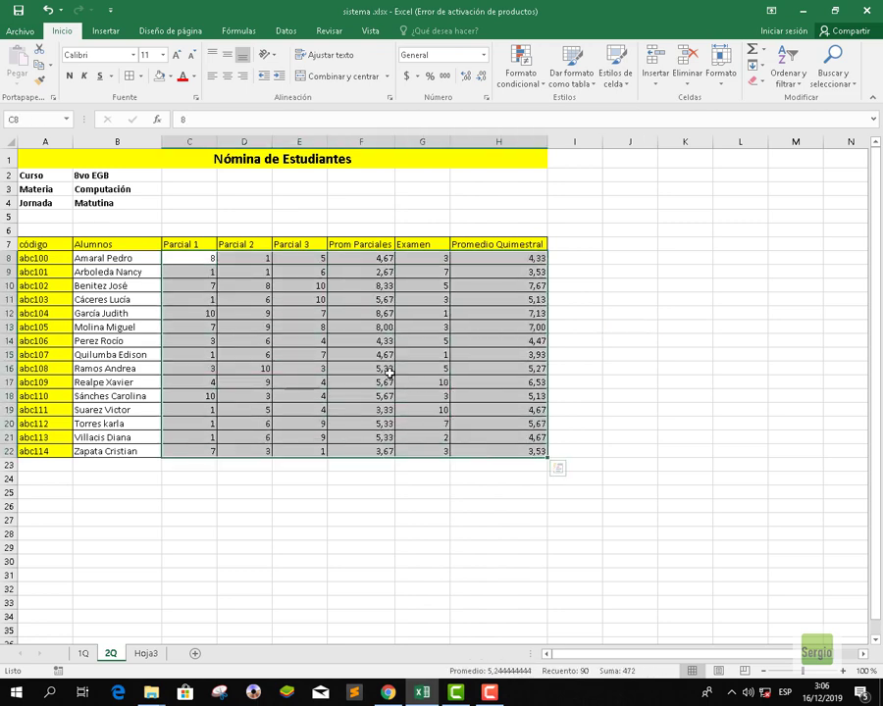
left_click(226, 75)
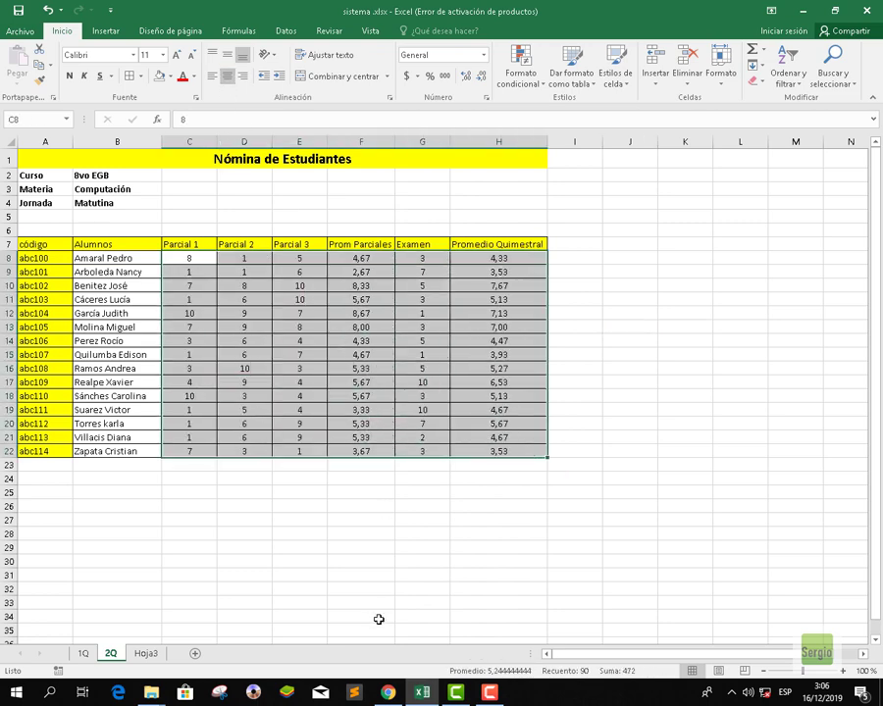
left_click(363, 547)
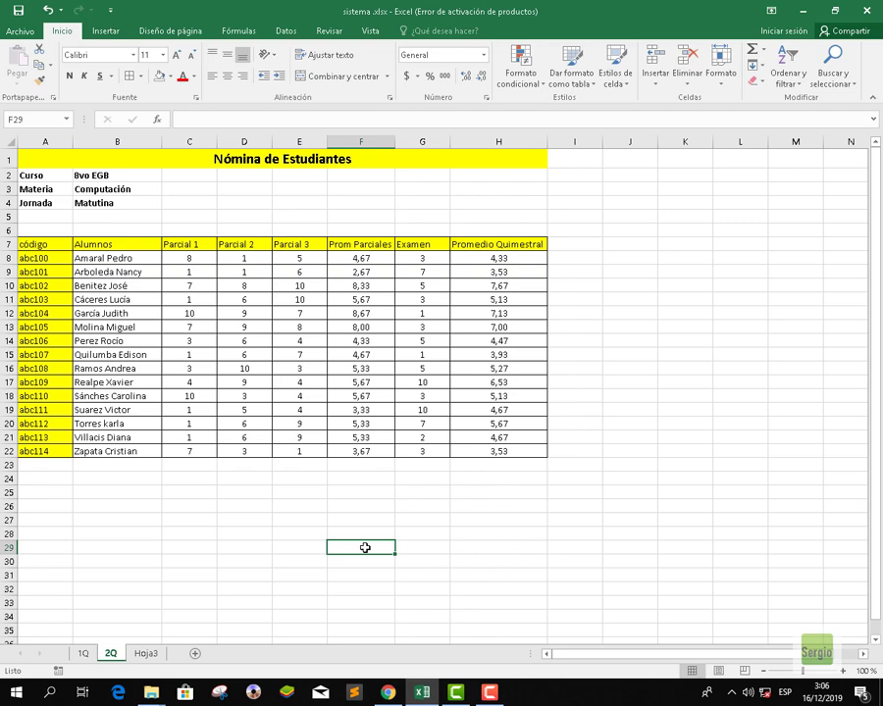
- On sheet 1Q, shade the Prom Parciales column F7:F22 with a light gold fill, and return to sheet 2Q
left_click(83, 653)
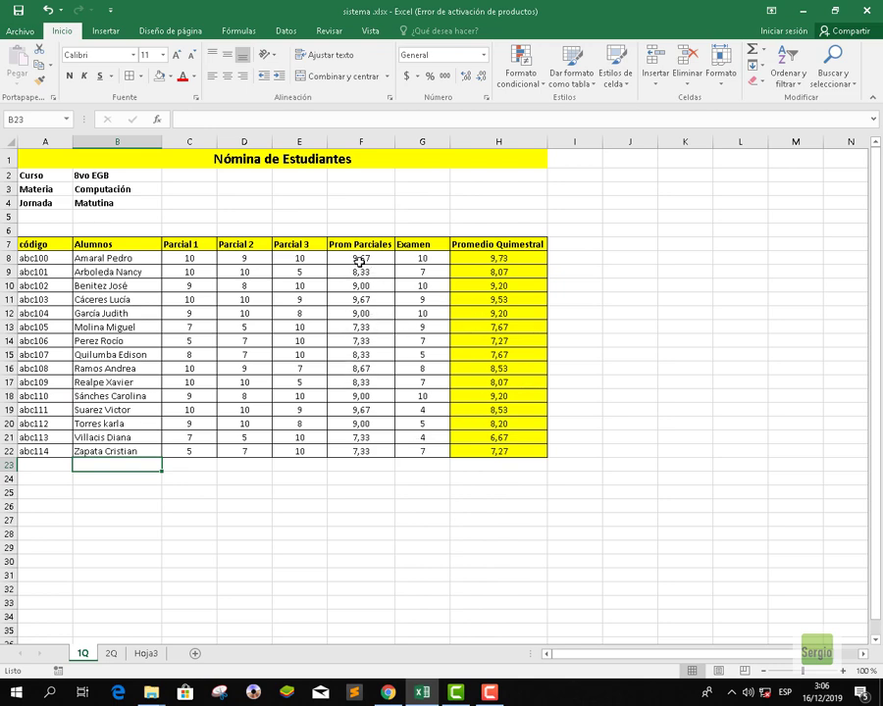
left_click_drag(360, 240, 365, 450)
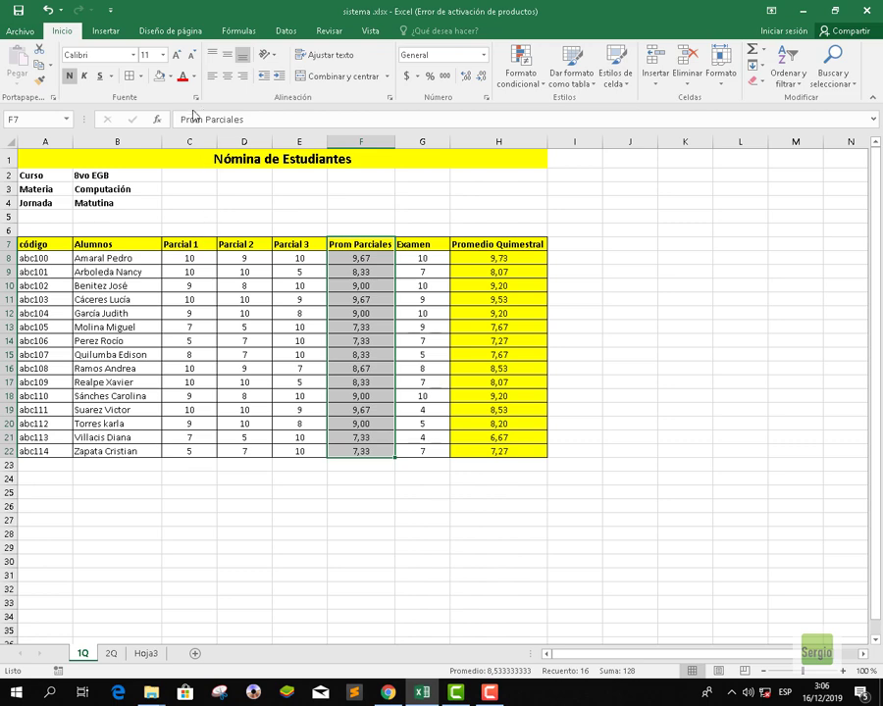
left_click(171, 77)
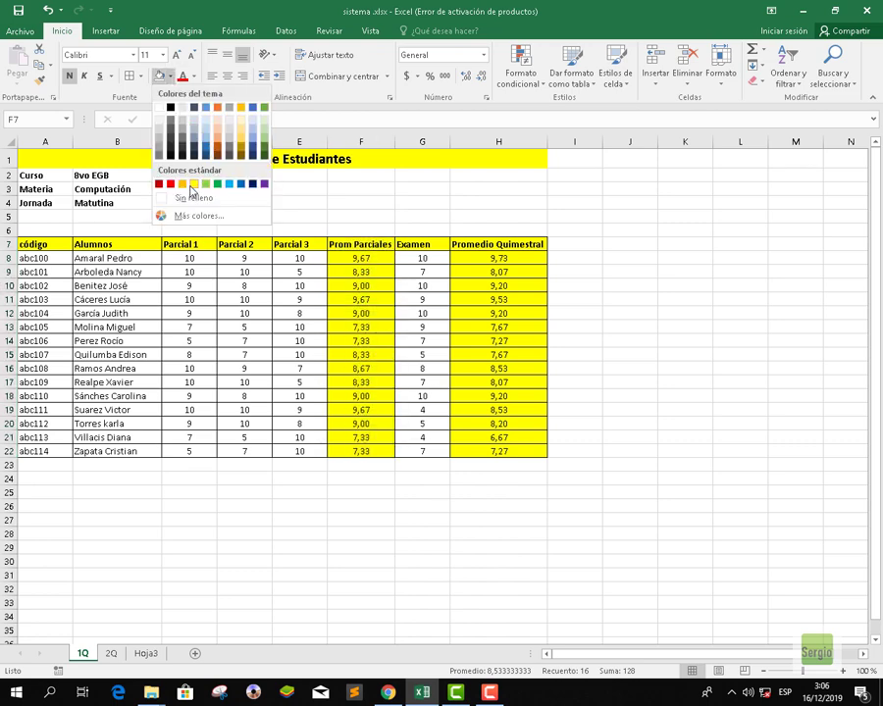
left_click(241, 120)
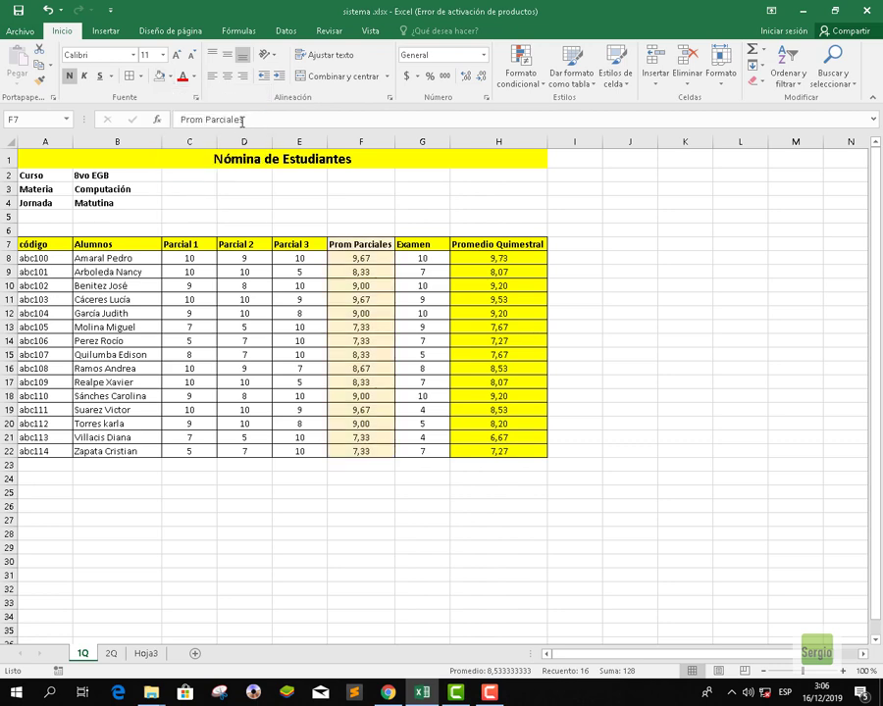
left_click(437, 201)
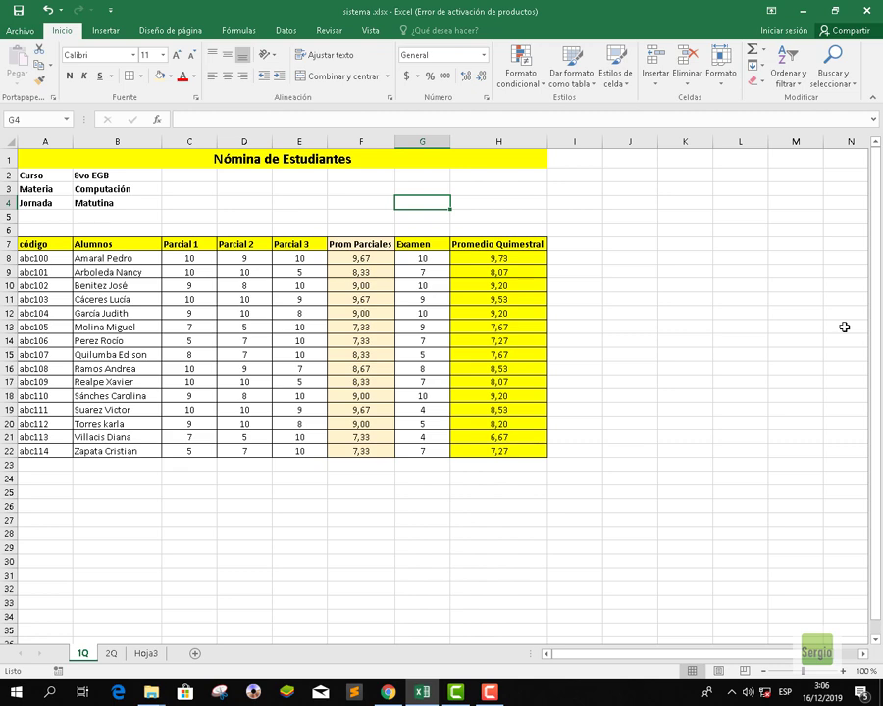
left_click(114, 654)
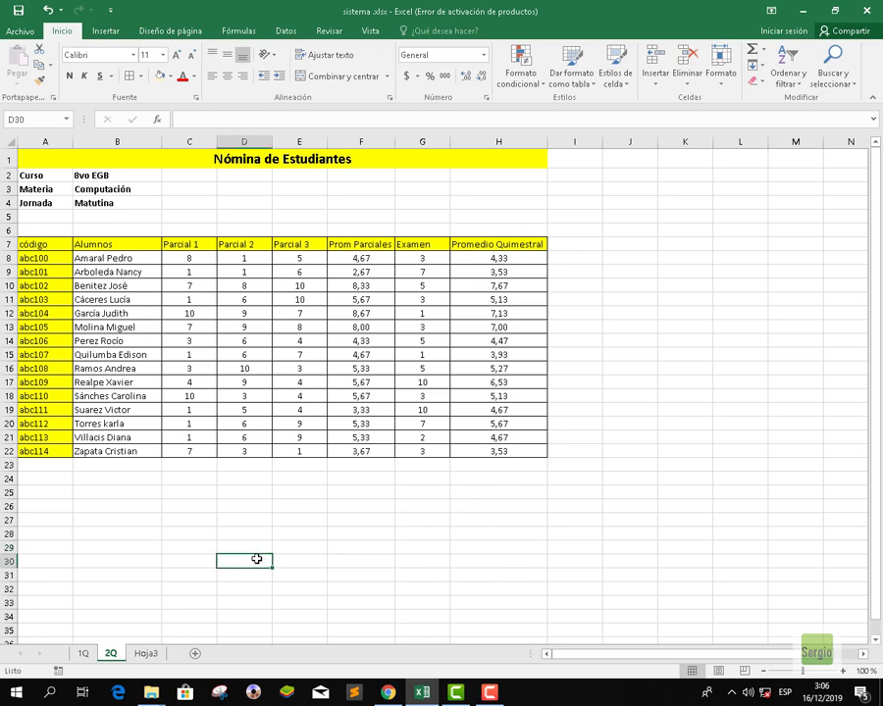
- Set data validation on the partial grades C8:E22 of sheet 2Q to allow decimals between 1 and 10
left_click(202, 258)
left_click_drag(211, 259, 291, 445)
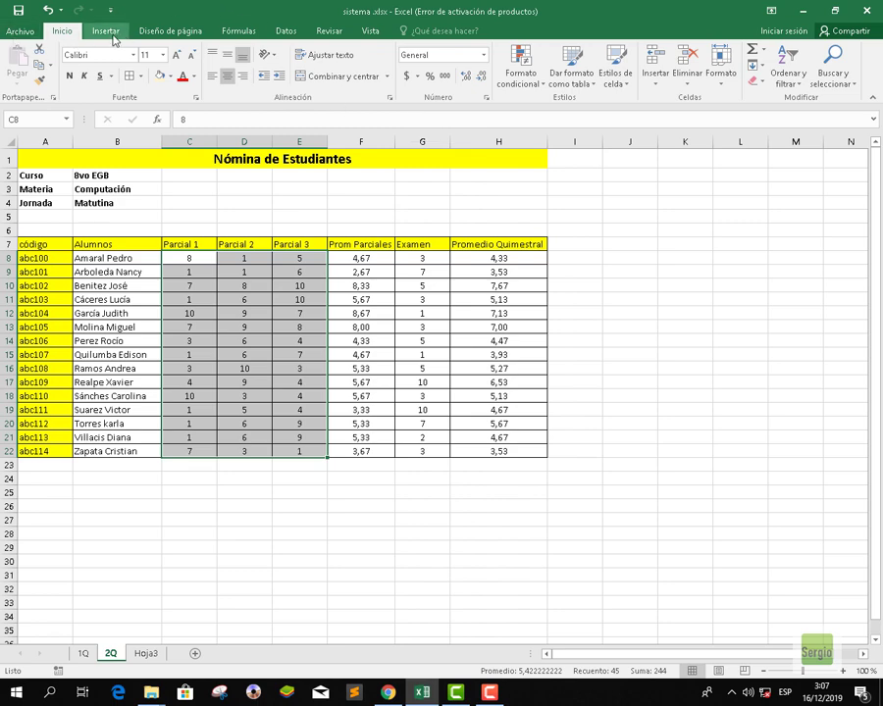
left_click(287, 31)
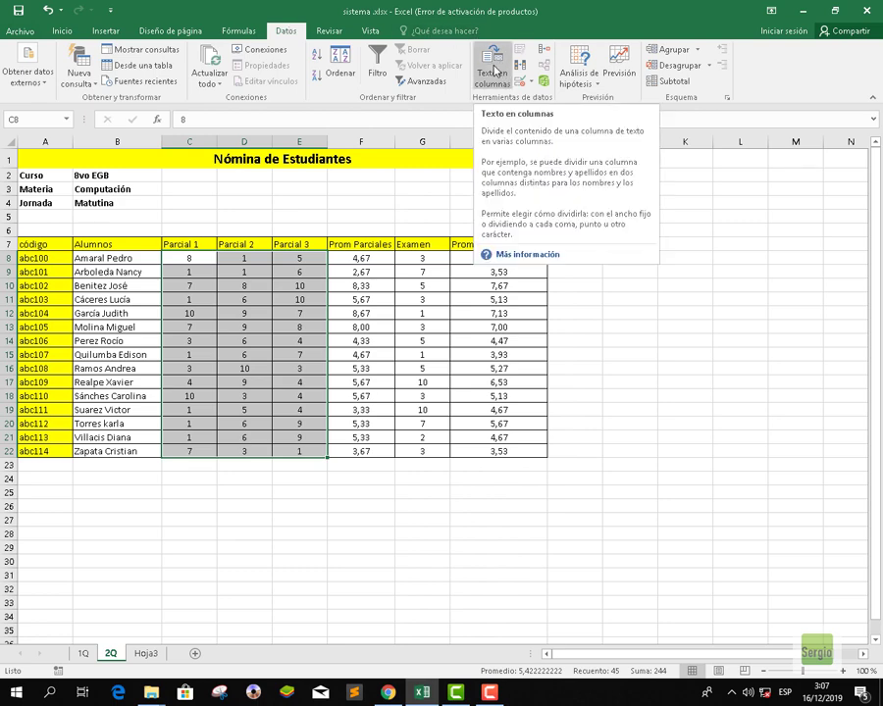
left_click(531, 81)
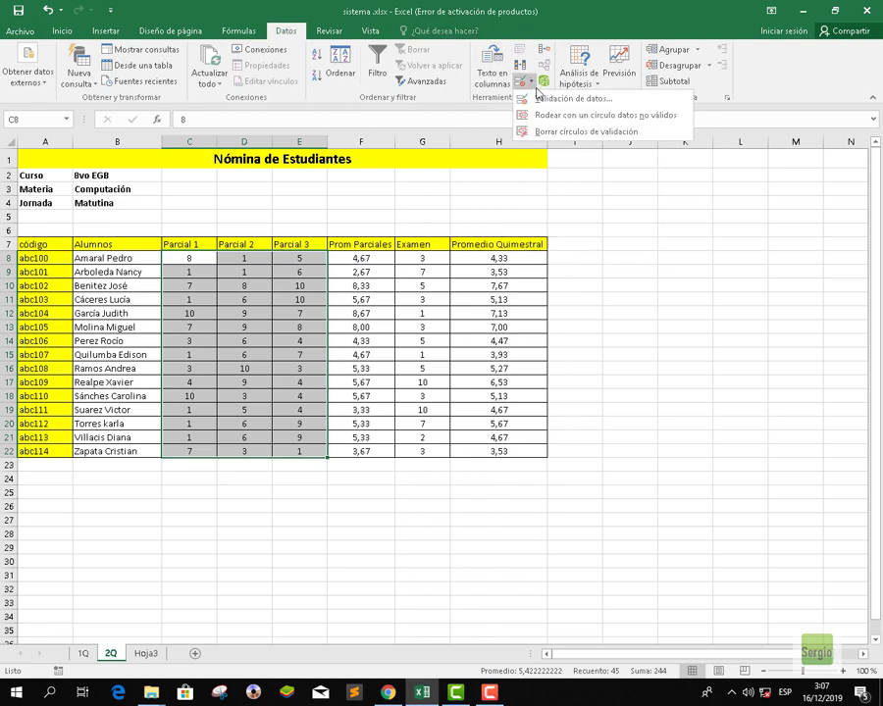
left_click(537, 97)
left_click(585, 257)
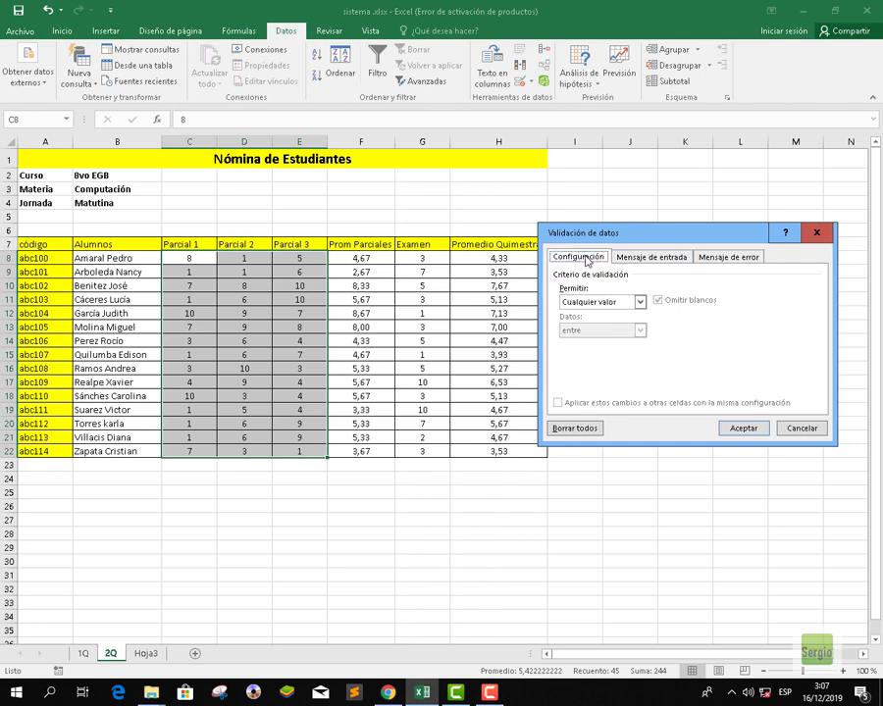
left_click(639, 302)
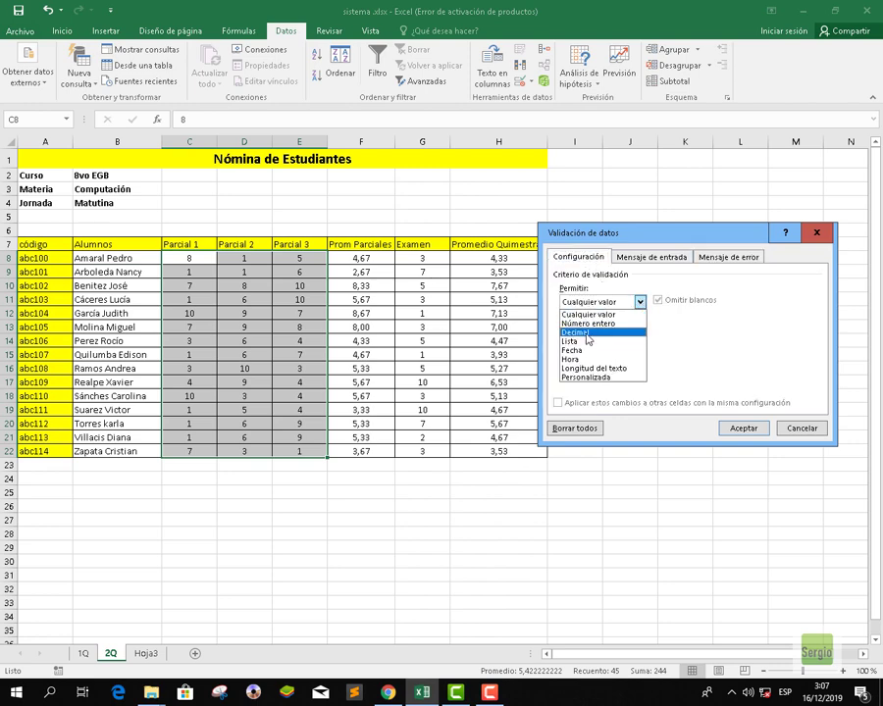
left_click(589, 333)
left_click(627, 358)
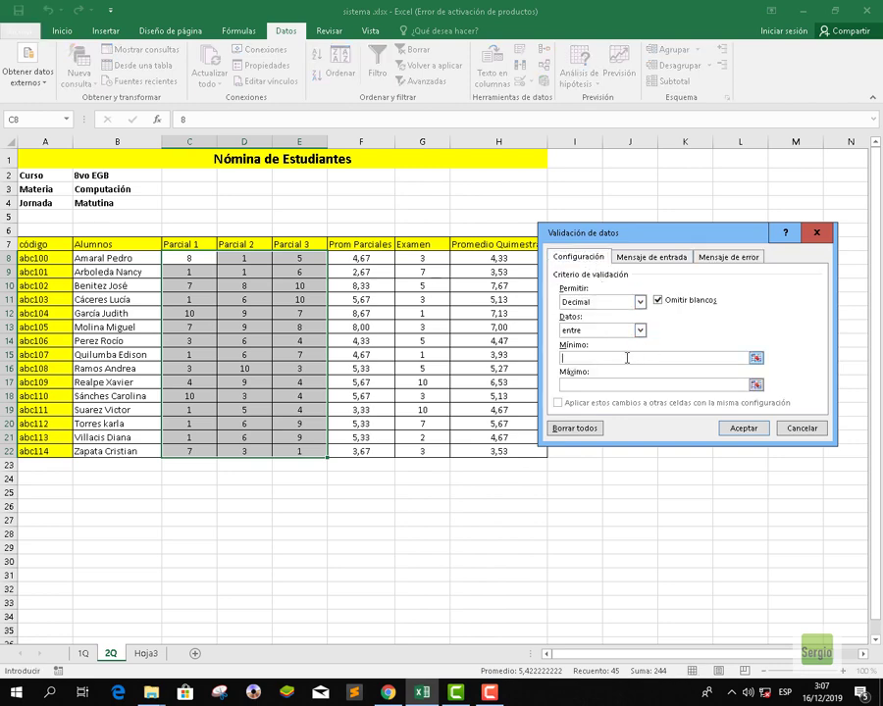
type("1")
left_click(611, 384)
type("10")
- Add a Detener error alert titled Error with the message "Nota fuera de Rango" and apply the validation
left_click(724, 257)
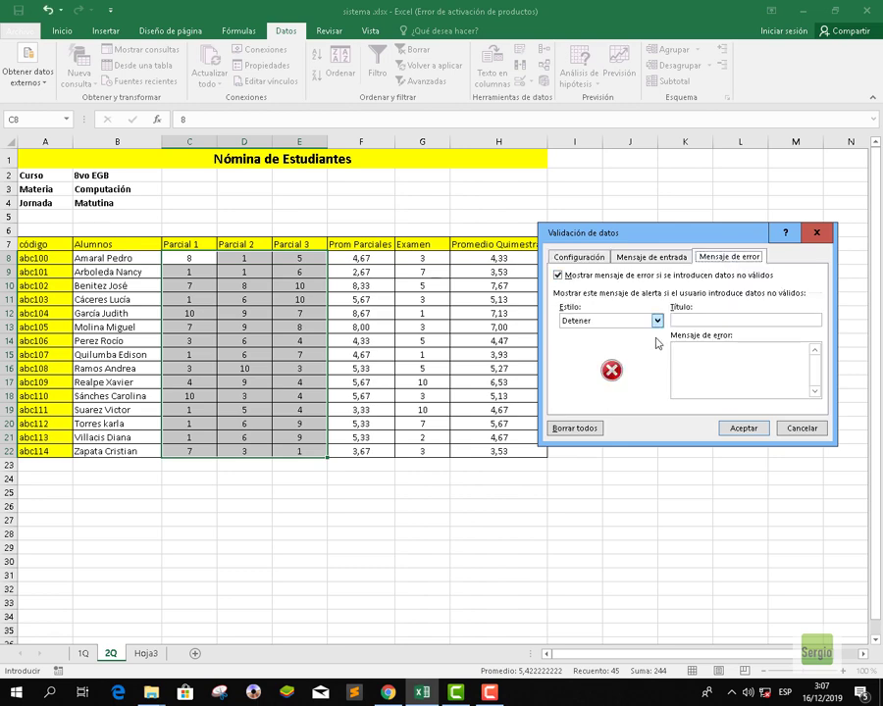
left_click(689, 320)
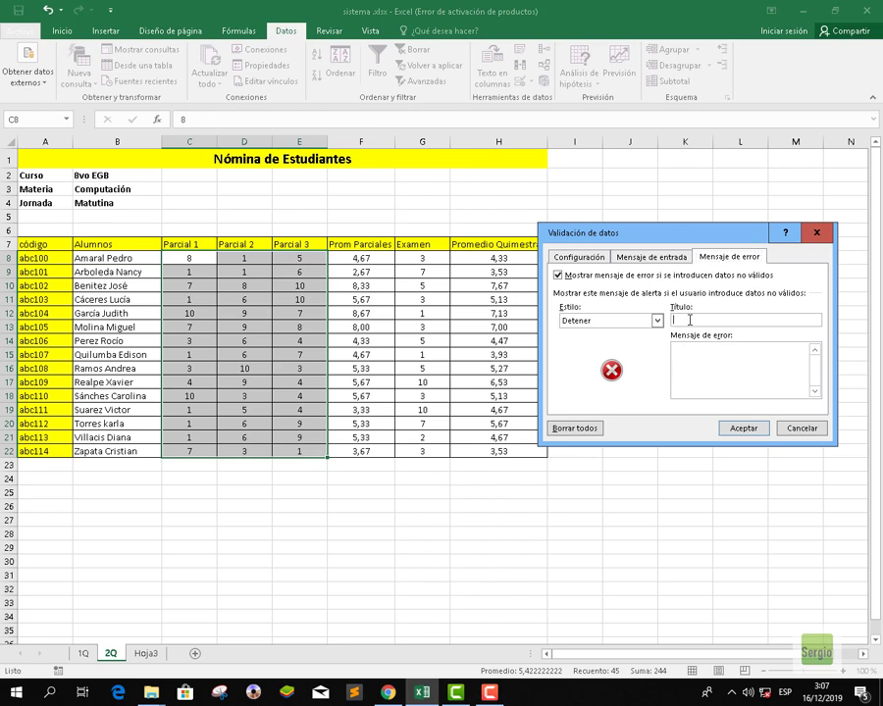
type("Error")
left_click(691, 358)
type("Nota fuera de Ranf")
type("o")
key("BackSpace")
key("BackSpace")
type("go")
left_click(745, 429)
left_click(385, 368)
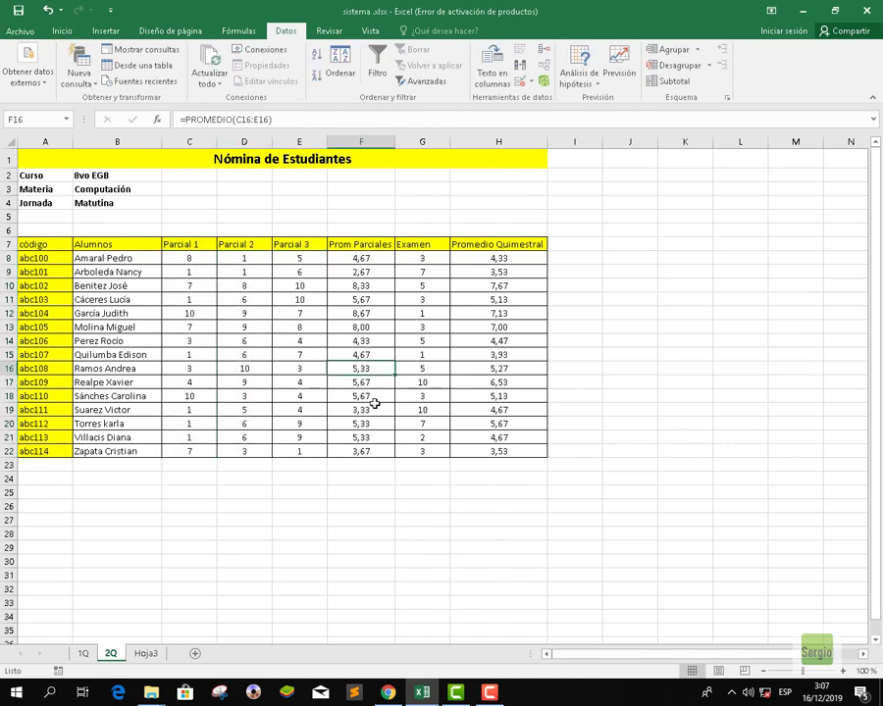
- Test the validation by trying to enter -1 as the Parcial 2 grade in D15, and cancel the entry
left_click(246, 350)
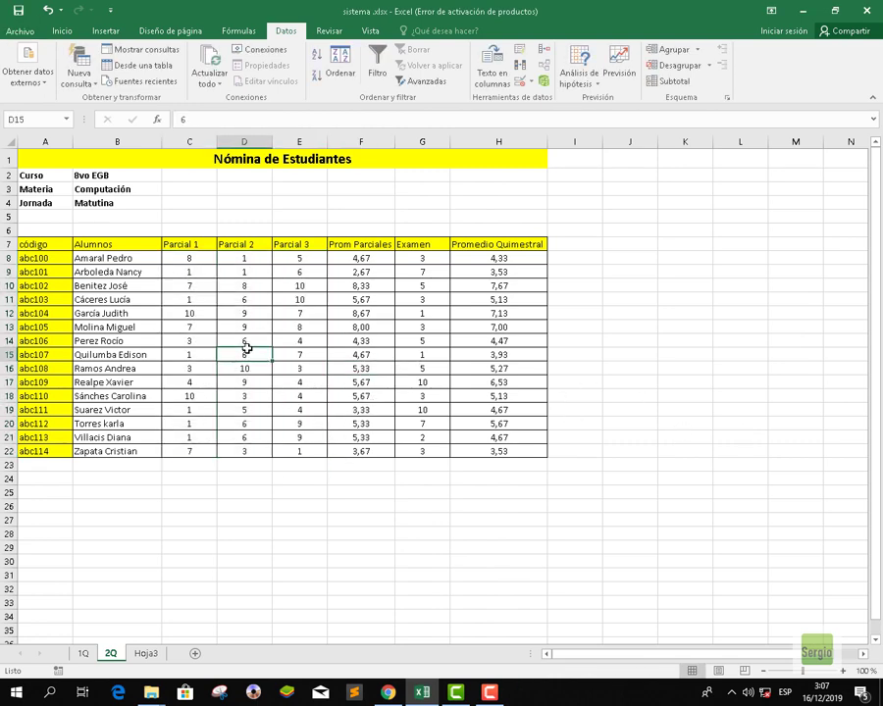
type("-1")
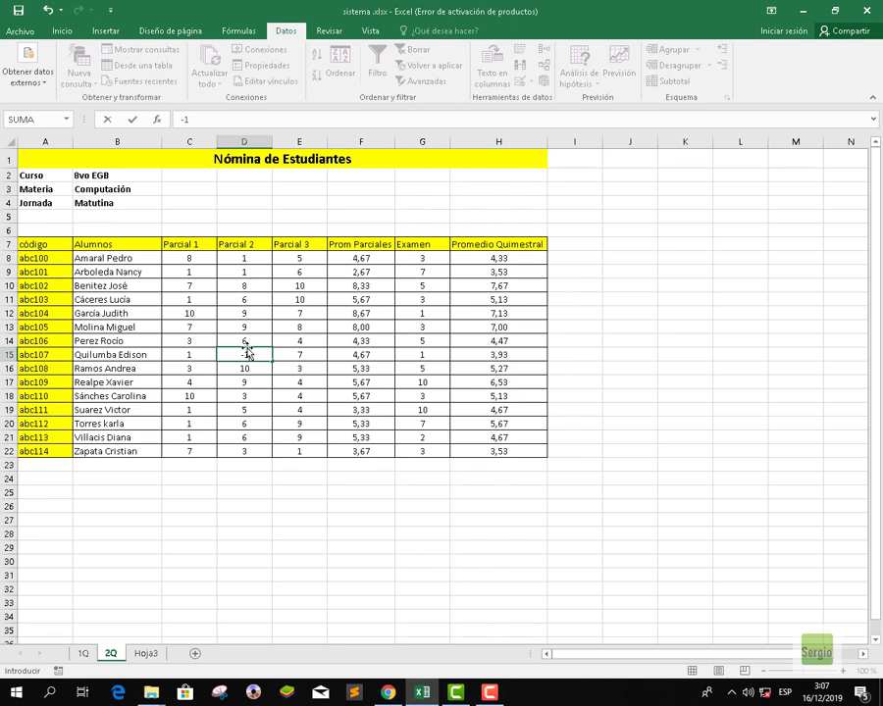
key("Return")
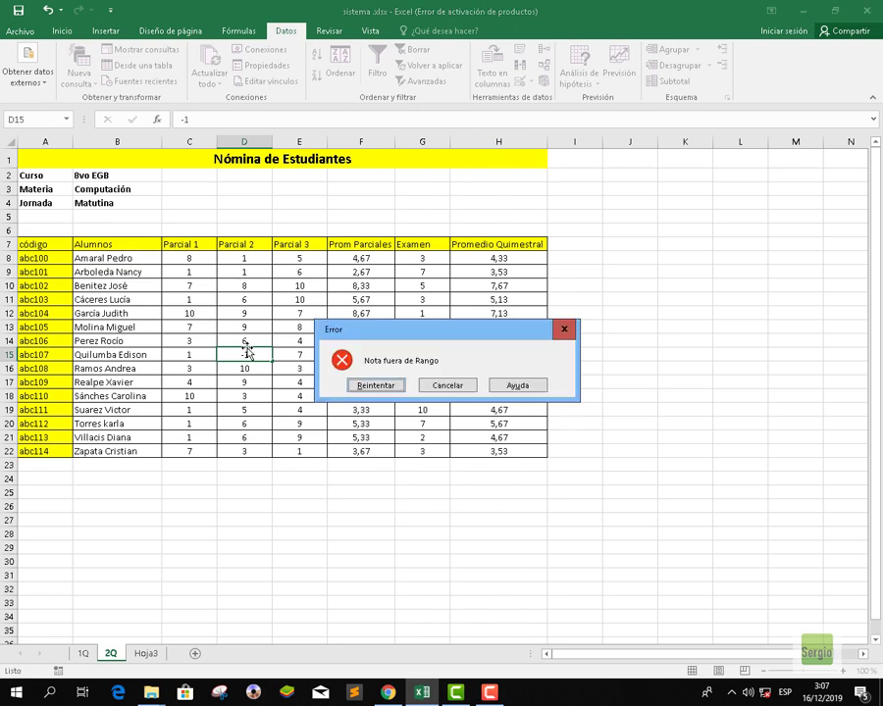
left_click(447, 385)
- Shade the Prom Parciales column F7:F22 on sheet 2Q with the light gold fill
left_click(361, 248)
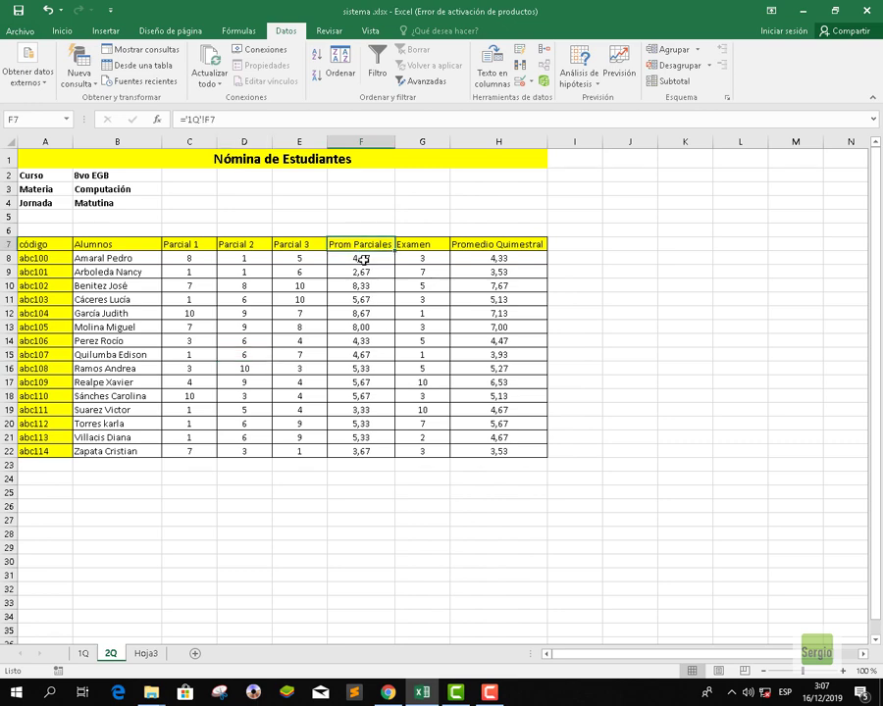
left_click_drag(363, 260, 367, 449)
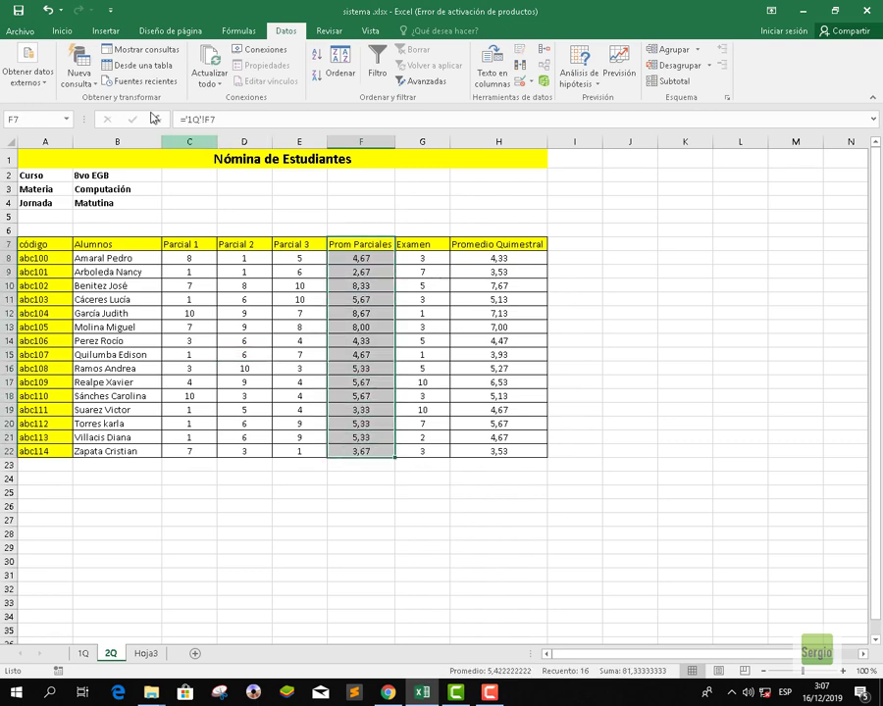
left_click(61, 32)
left_click(159, 76)
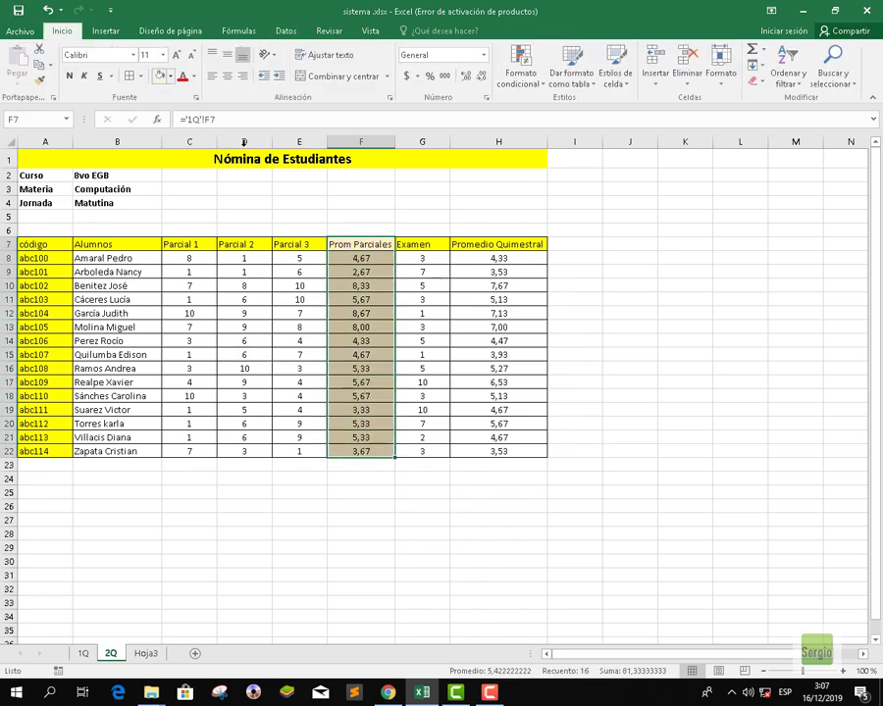
- Fill the Promedio Quimestral column H7:H22 with the standard yellow color
left_click_drag(493, 246, 491, 451)
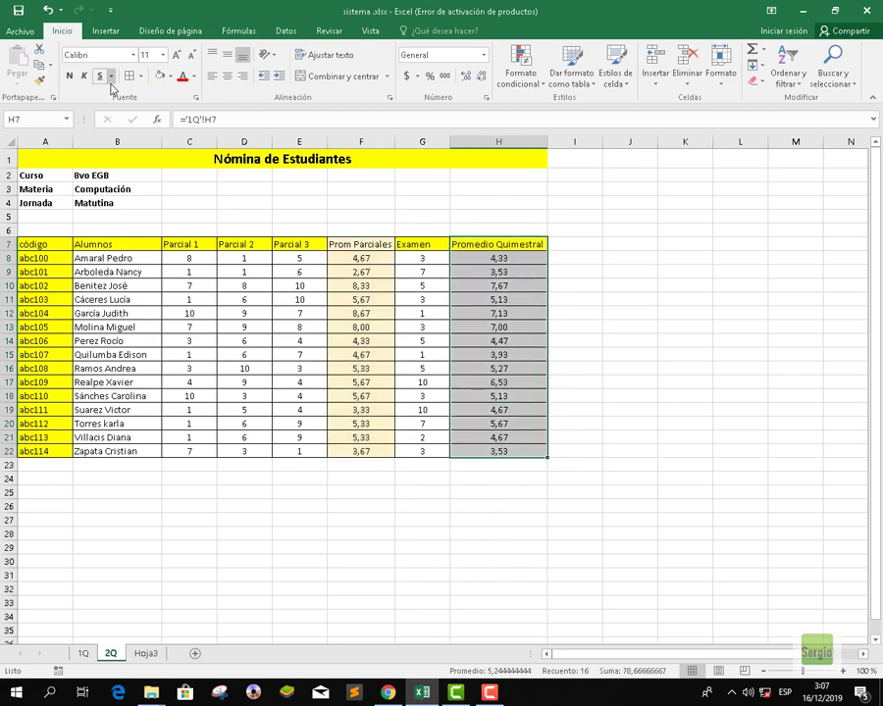
left_click(171, 78)
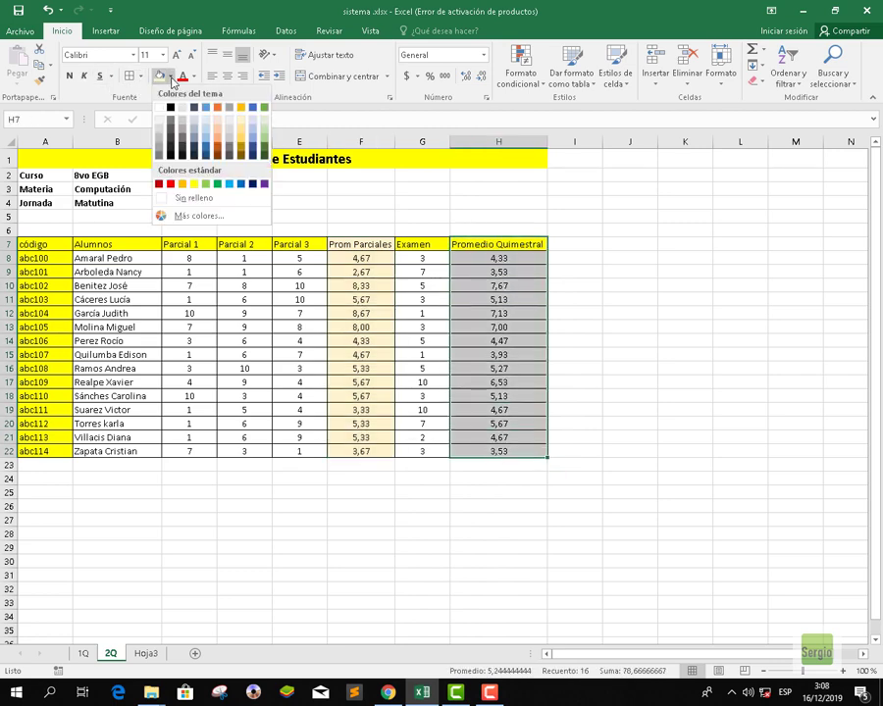
left_click(193, 183)
left_click(664, 255)
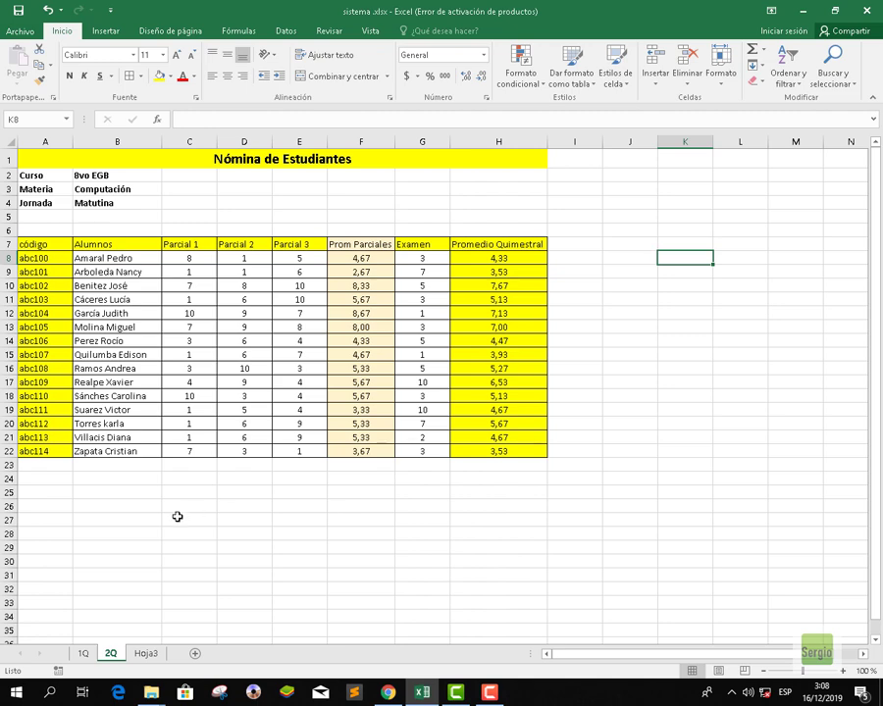
- Rename the sheet Hoja3 as Final
left_click(145, 653)
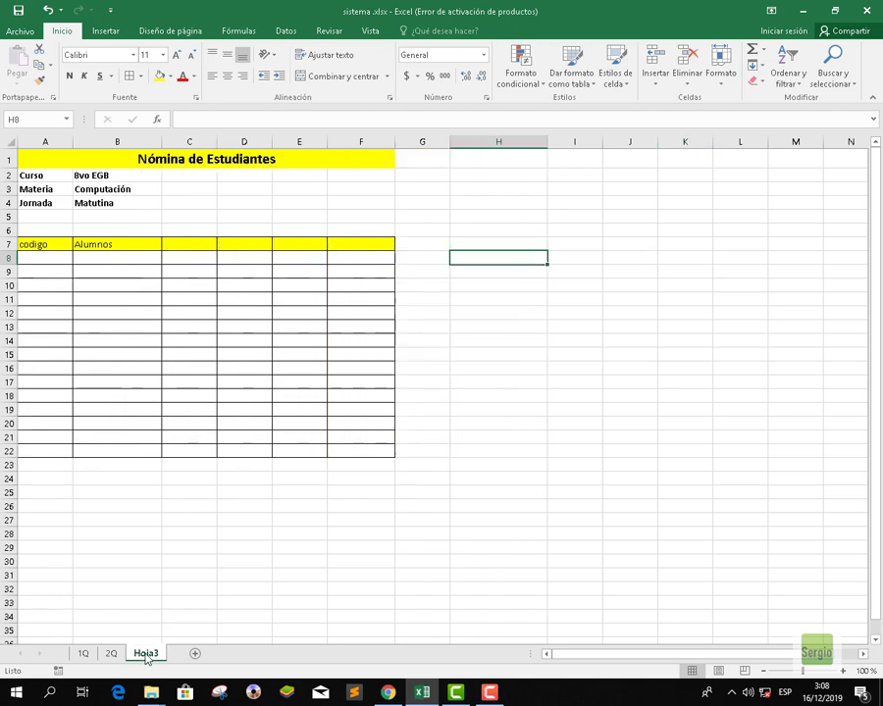
right_click(145, 653)
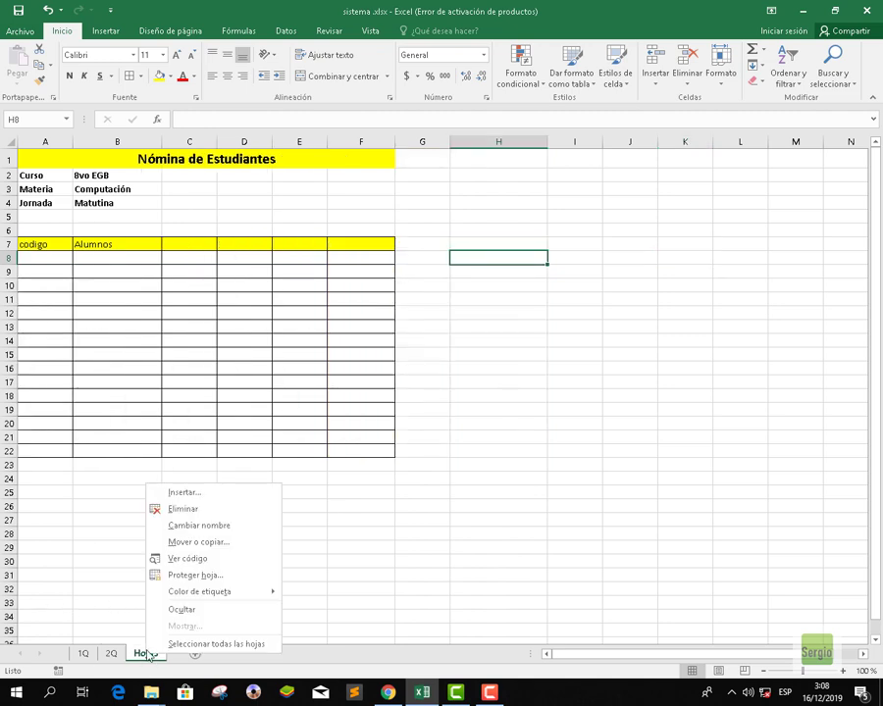
left_click(222, 528)
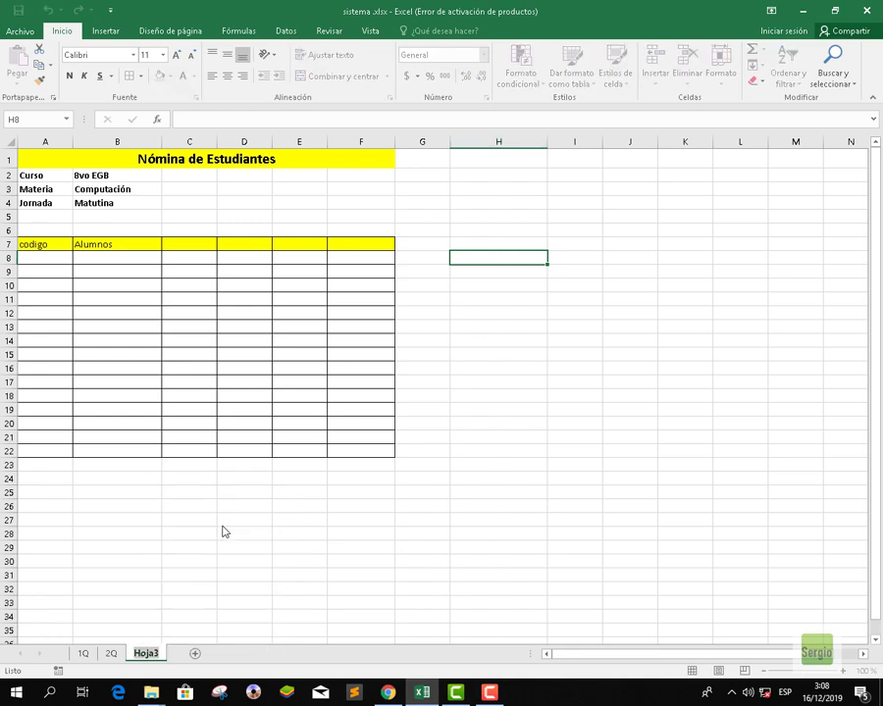
type("Fim")
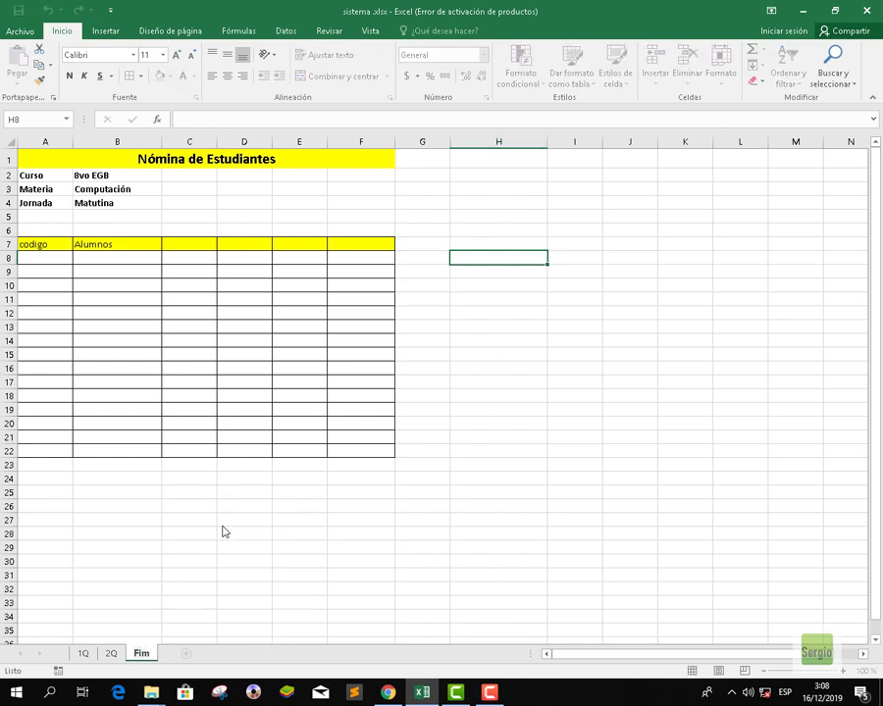
key("BackSpace")
type("nal")
left_click(220, 520)
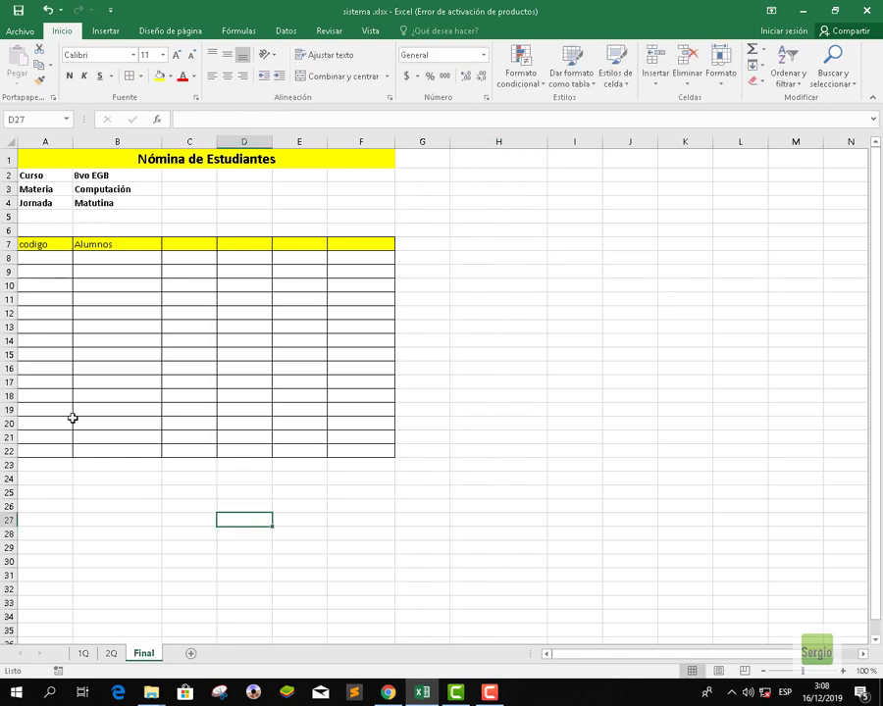
- Link A8 on sheet Final to the student code in A8 of sheet 1Q and fill the formula down through A22
left_click(53, 257)
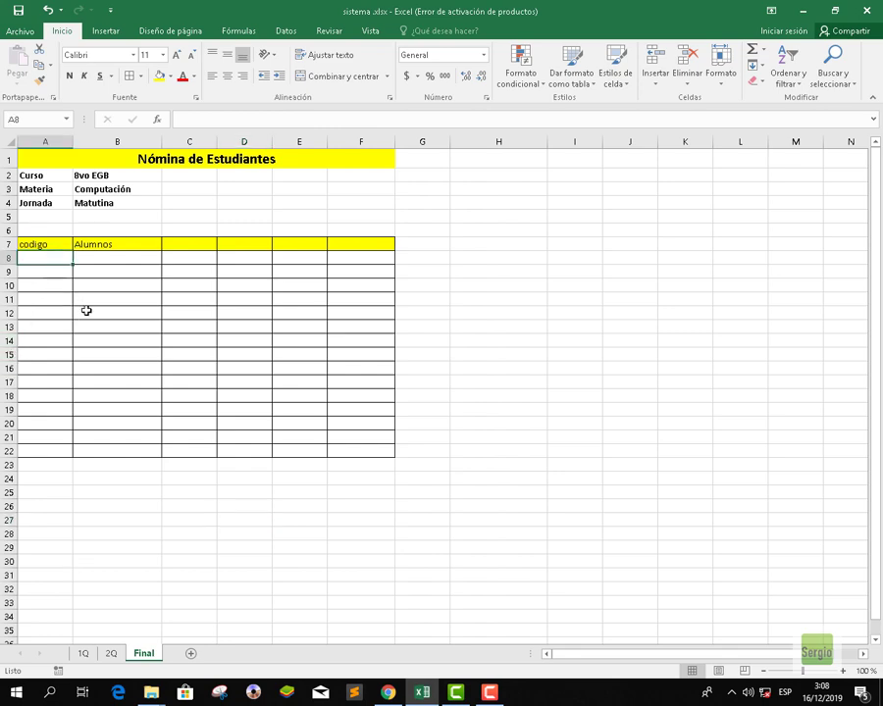
type("=")
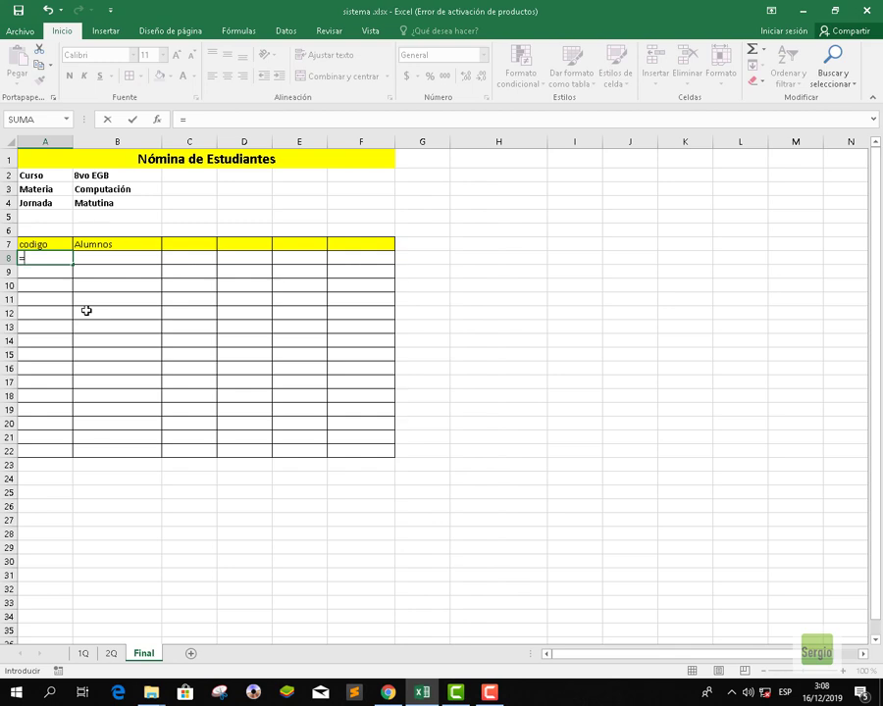
type("1Q!")
type("a8")
key("Return")
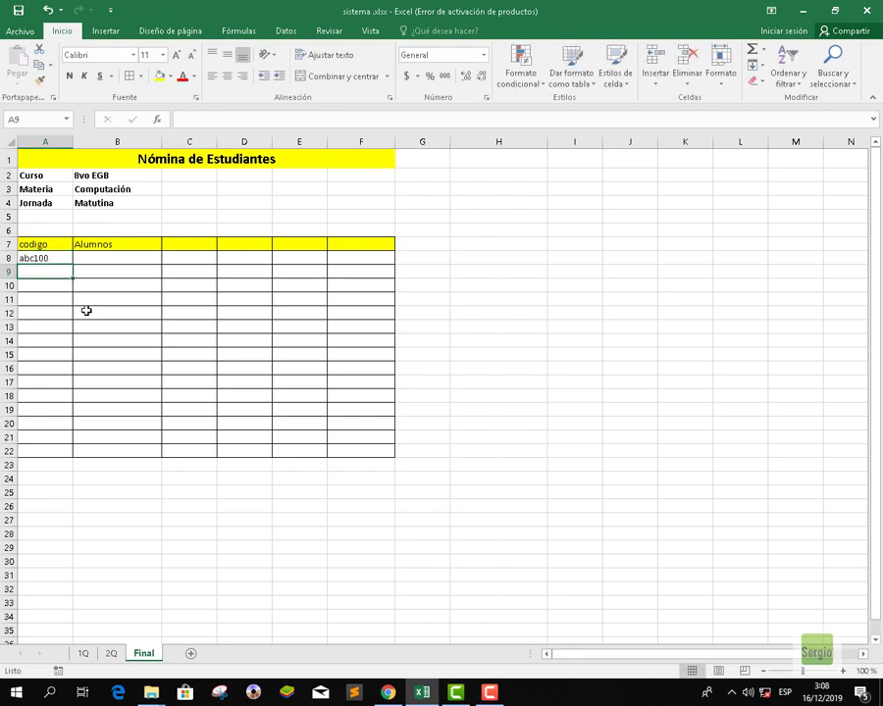
left_click(47, 257)
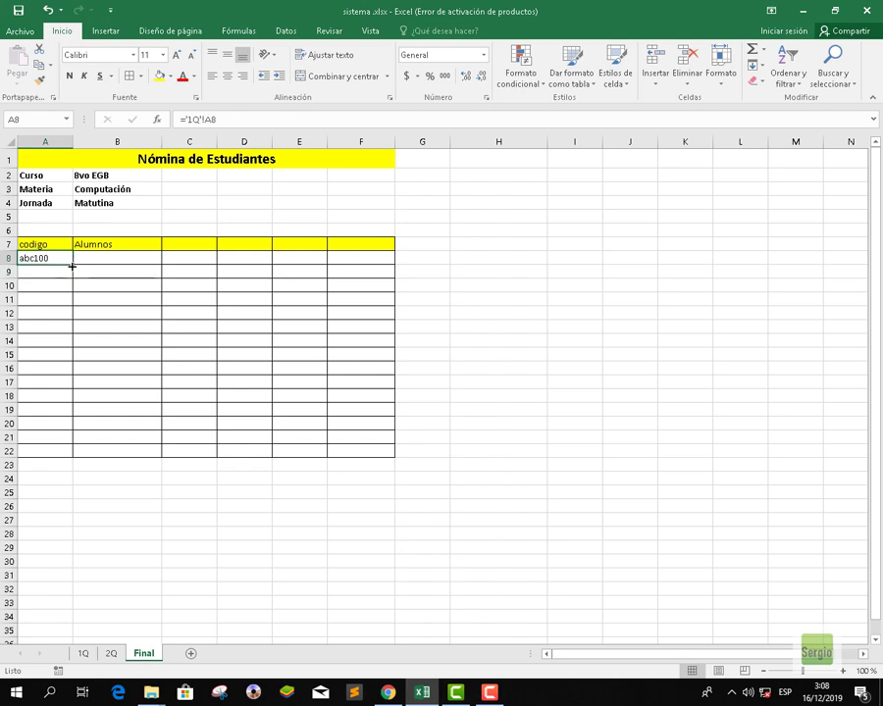
left_click_drag(72, 265, 60, 453)
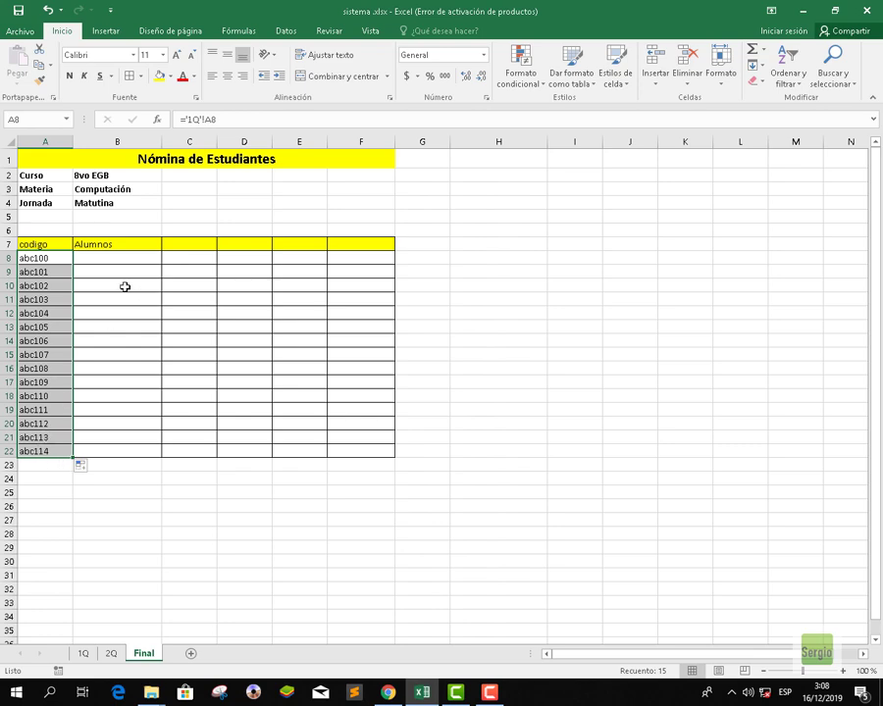
- Extend the link formula from A8 into the Alumnos column and fill B8:B22 with the student names from sheet 1Q
left_click(100, 259)
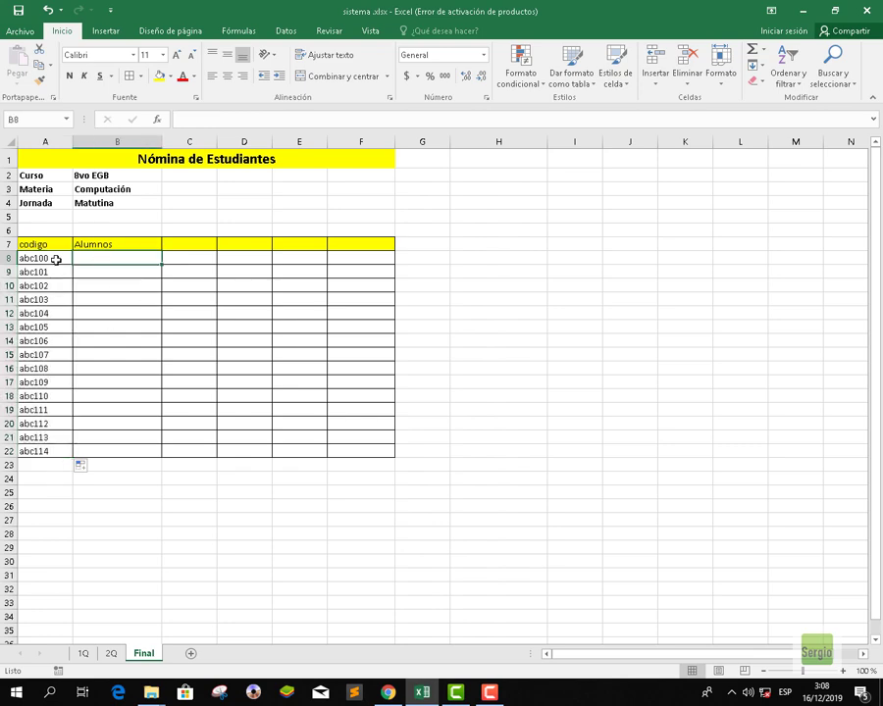
left_click(59, 258)
left_click_drag(72, 264, 139, 458)
left_click(129, 258)
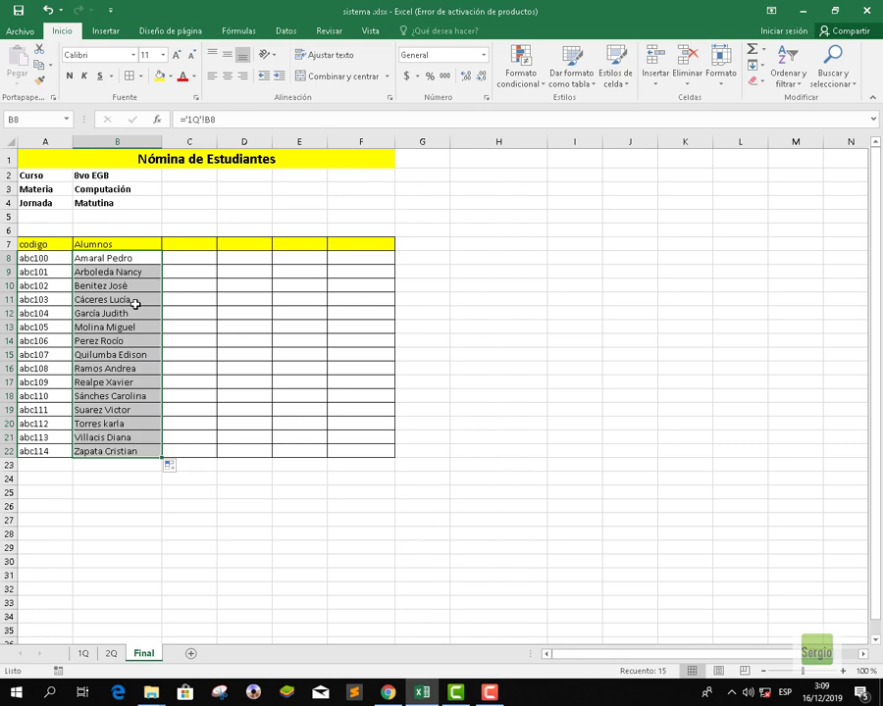
- Enter the column headers Prom 1Q in C7 and Prom 2Q in D7 on sheet Final
key("Right")
key("Up")
type("Nota")
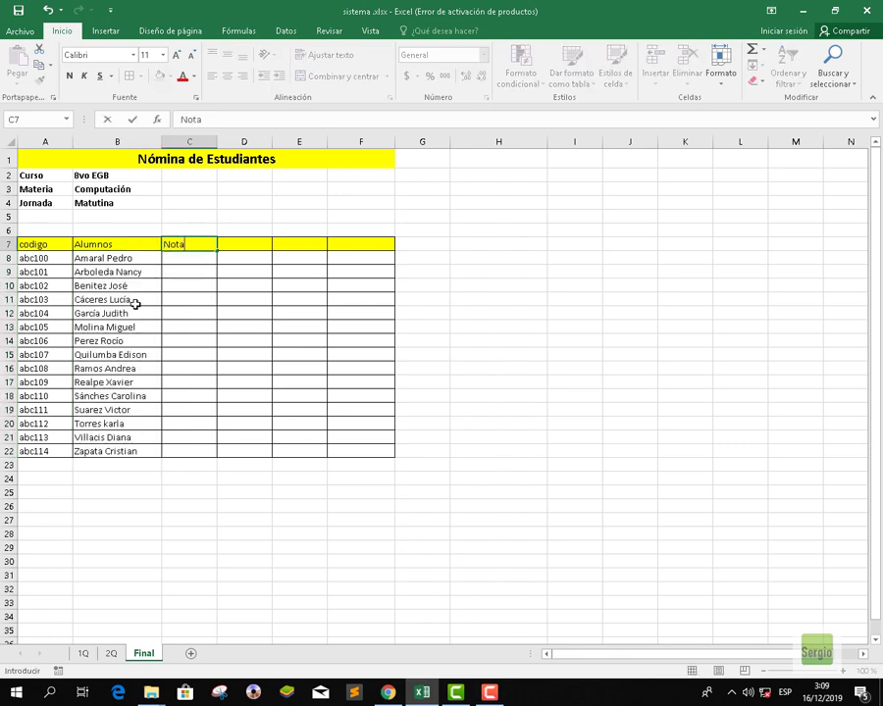
key("BackSpace")
key("BackSpace")
key("BackSpace")
key("BackSpace")
type("Prom 1Q")
key("Tab")
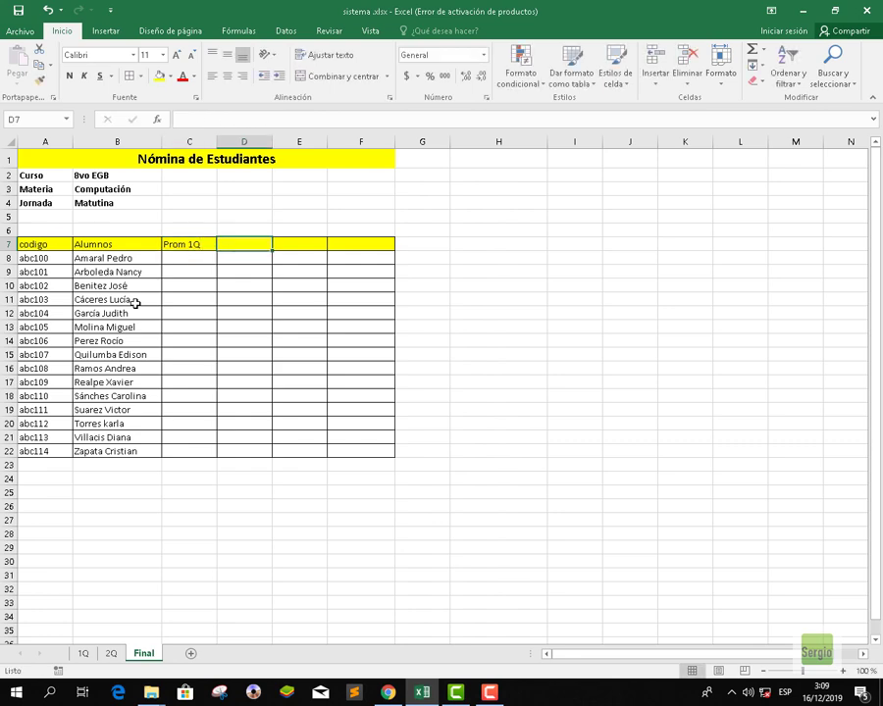
type("Prom")
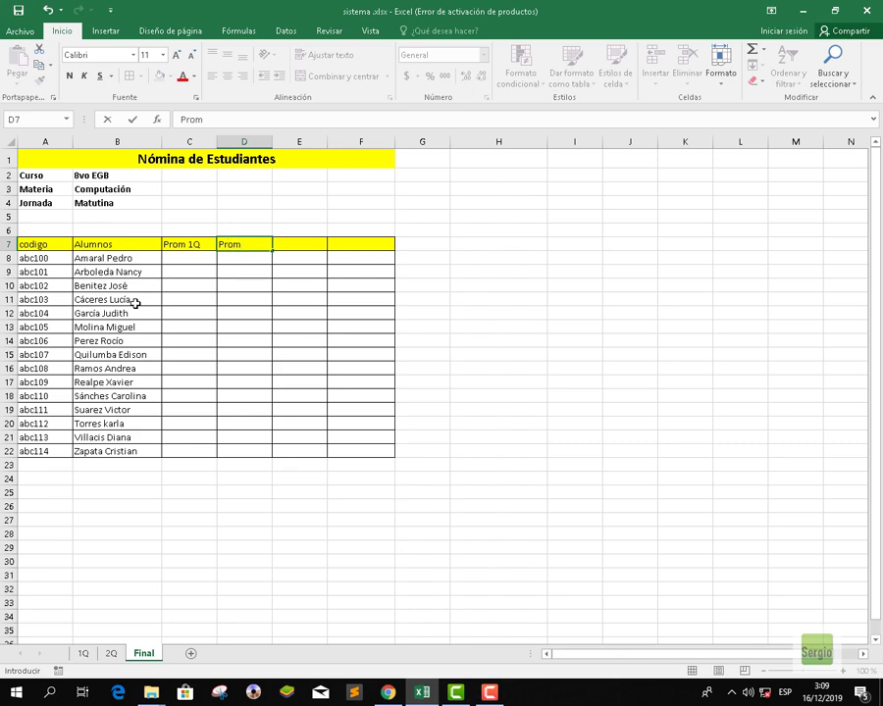
type(" 2Q")
key("Tab")
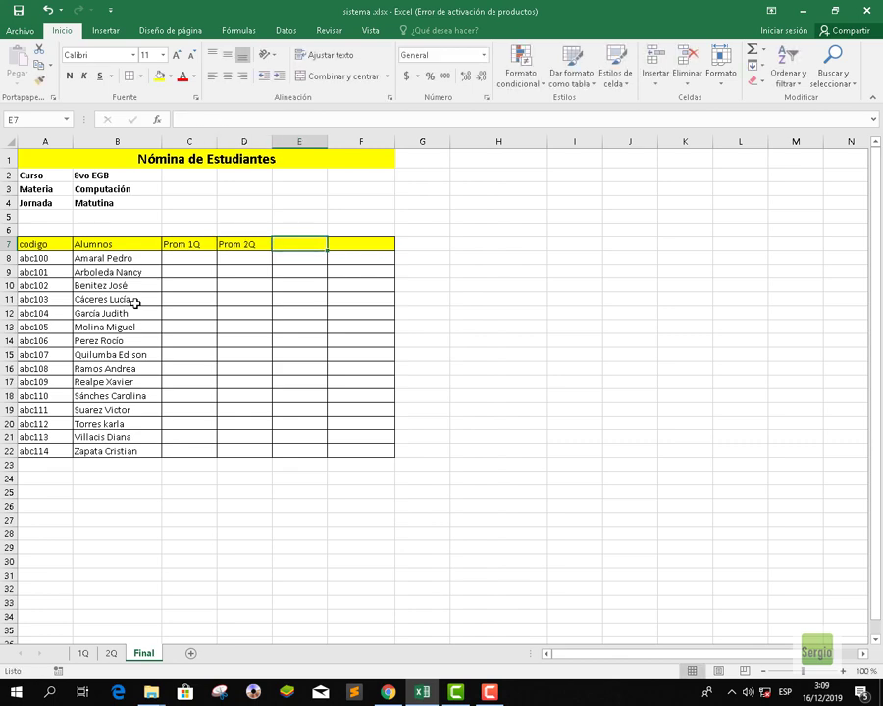
- Enter the column headers Prom Final in E7 and Observación in F7
type("Prom Fi")
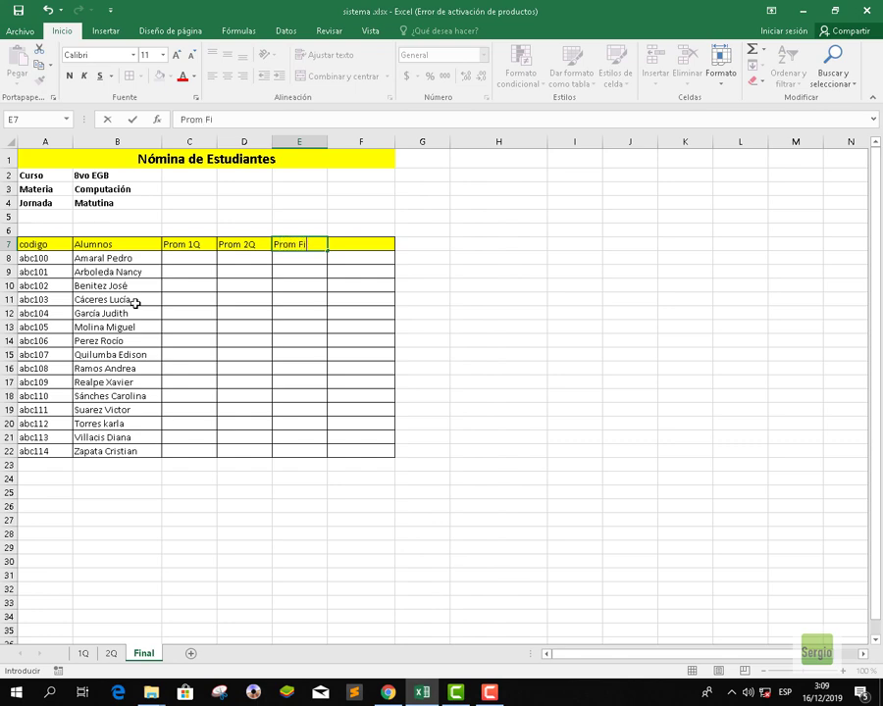
type("nal")
key("Tab")
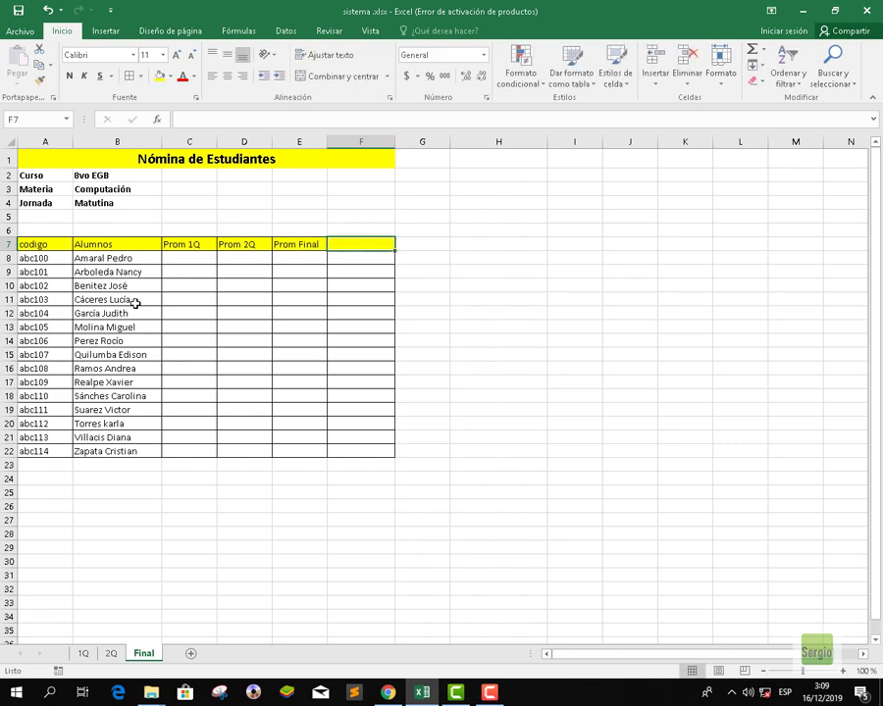
type("Observa")
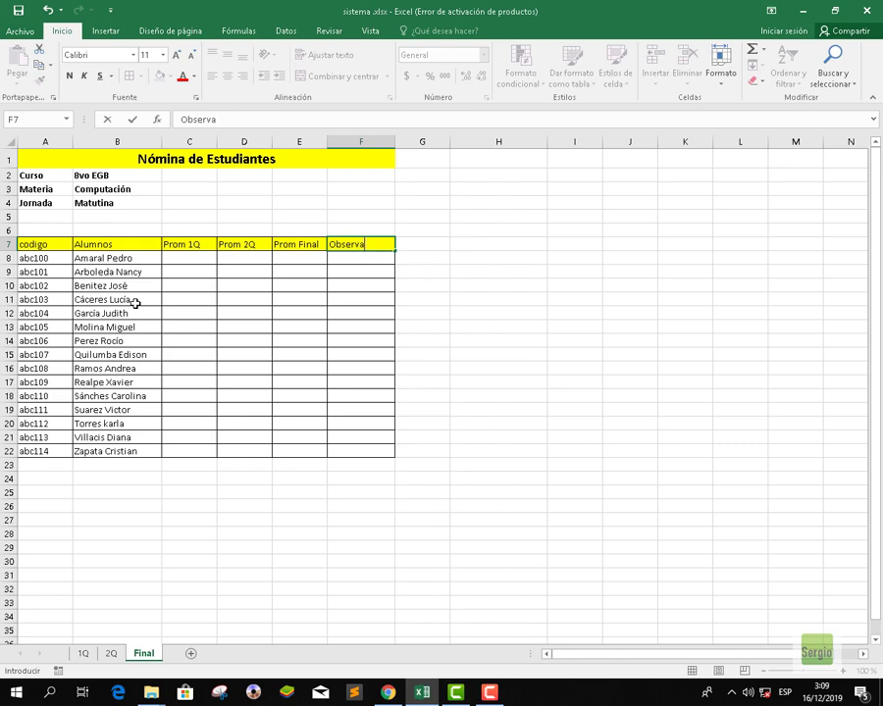
type("ción")
key("Return")
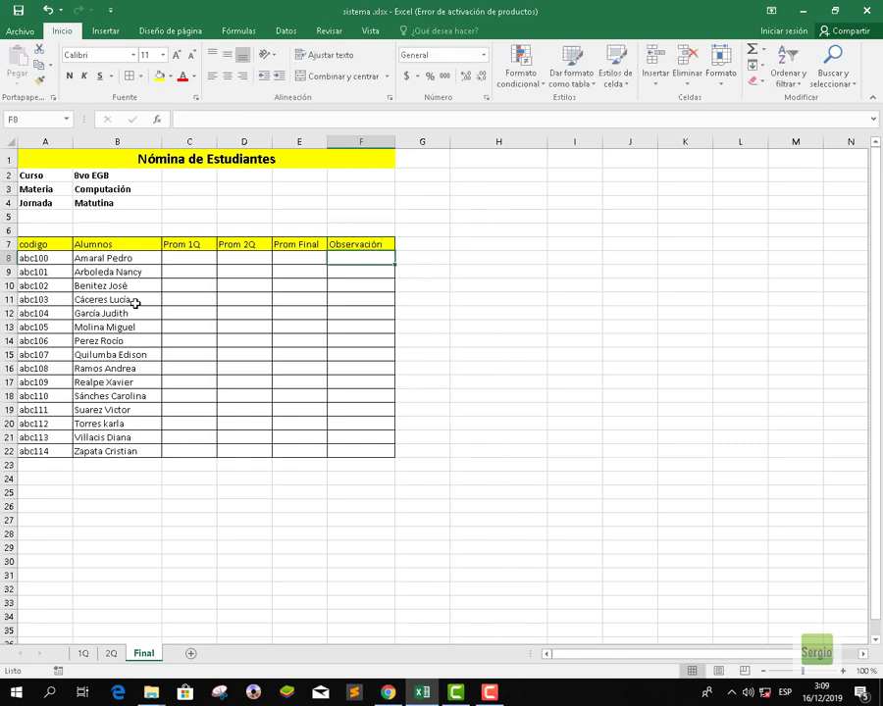
key("Up")
key("Left")
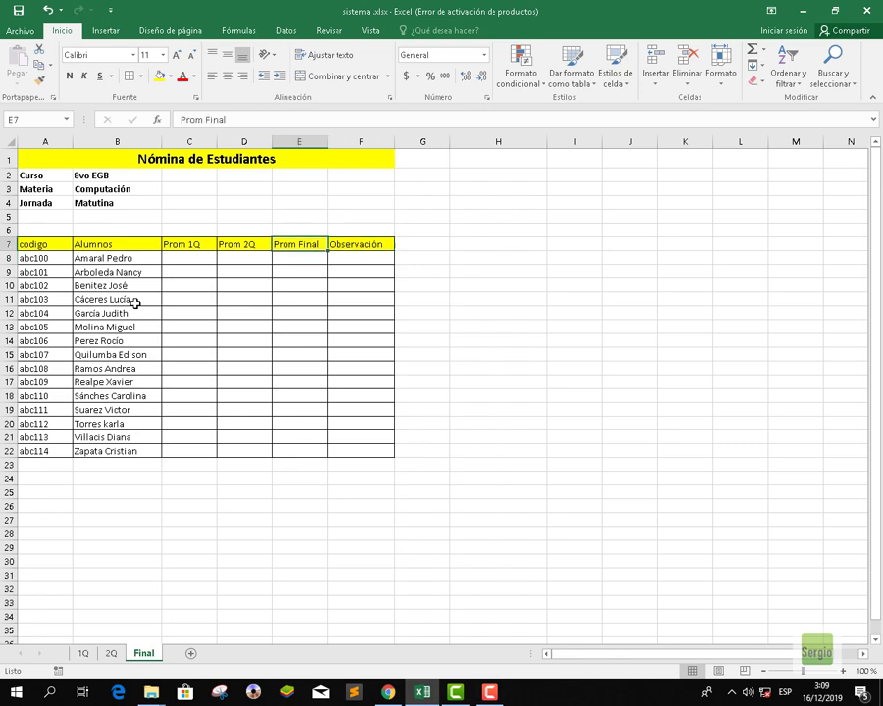
key("Left")
key("Left")
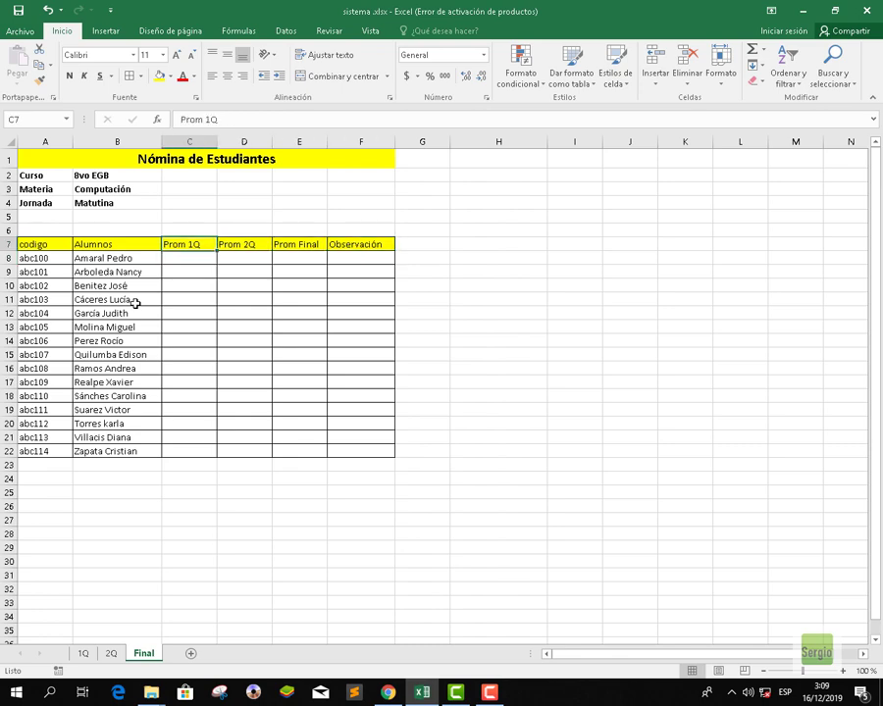
key("Right")
key("Right")
key("Right")
key("Left")
key("Left")
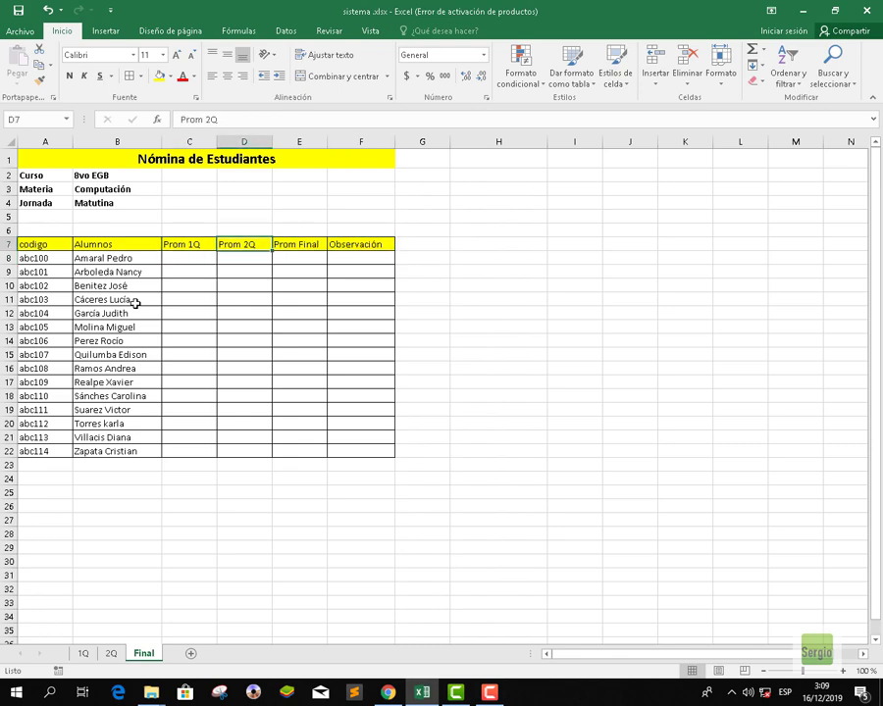
- Link C8 on sheet Final to the first student's Promedio Quimestral in H8 of sheet 1Q
key("Left")
key("Down")
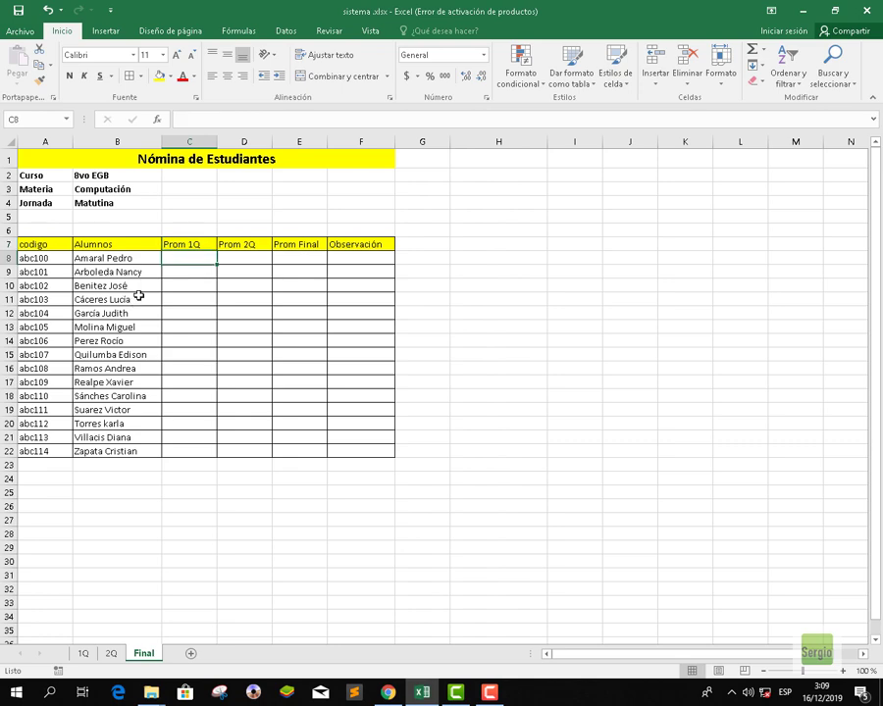
left_click(82, 655)
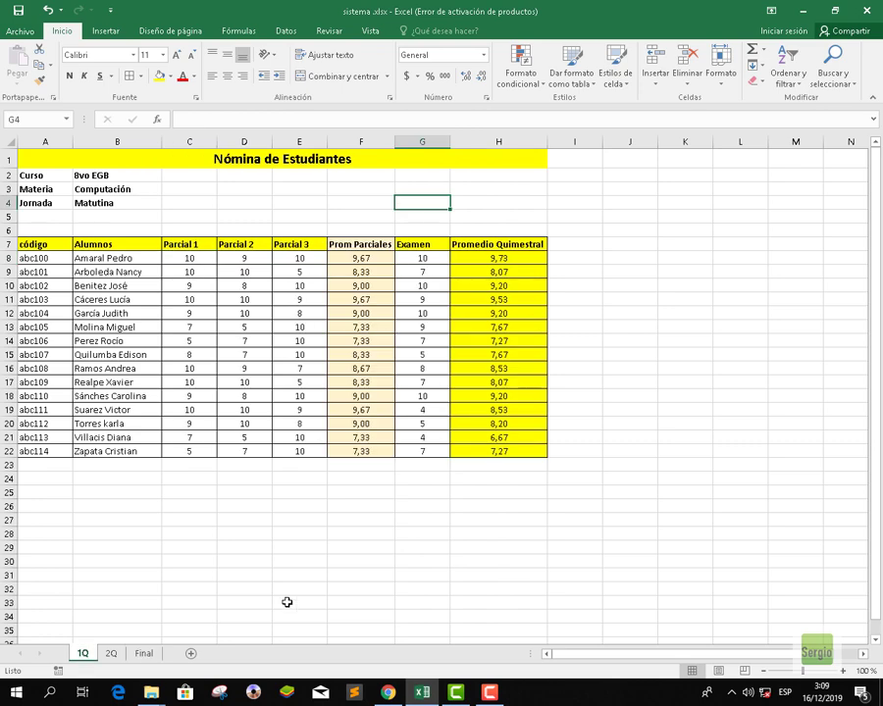
left_click(500, 256)
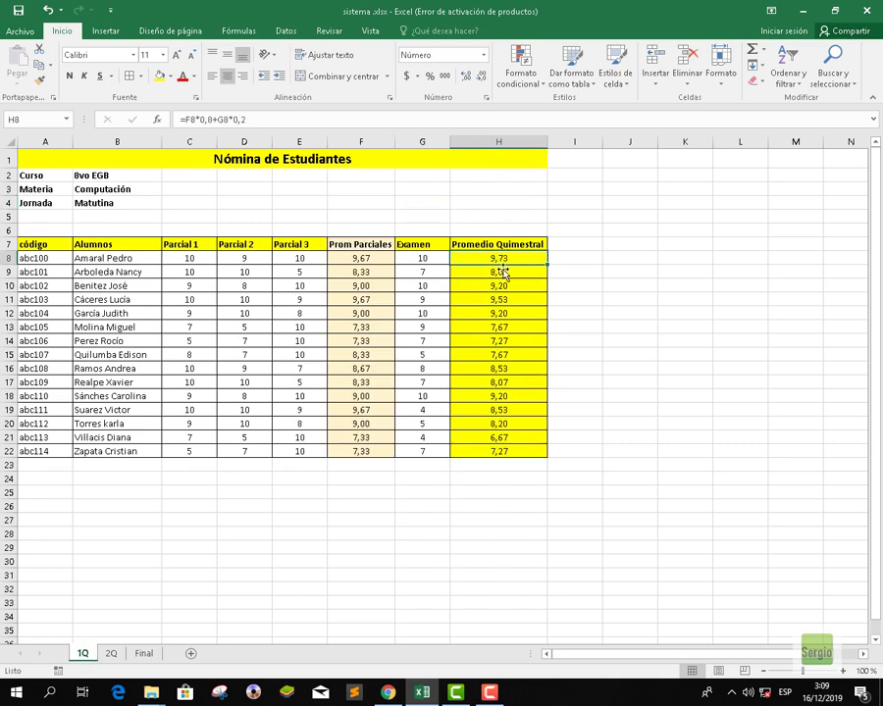
left_click(143, 656)
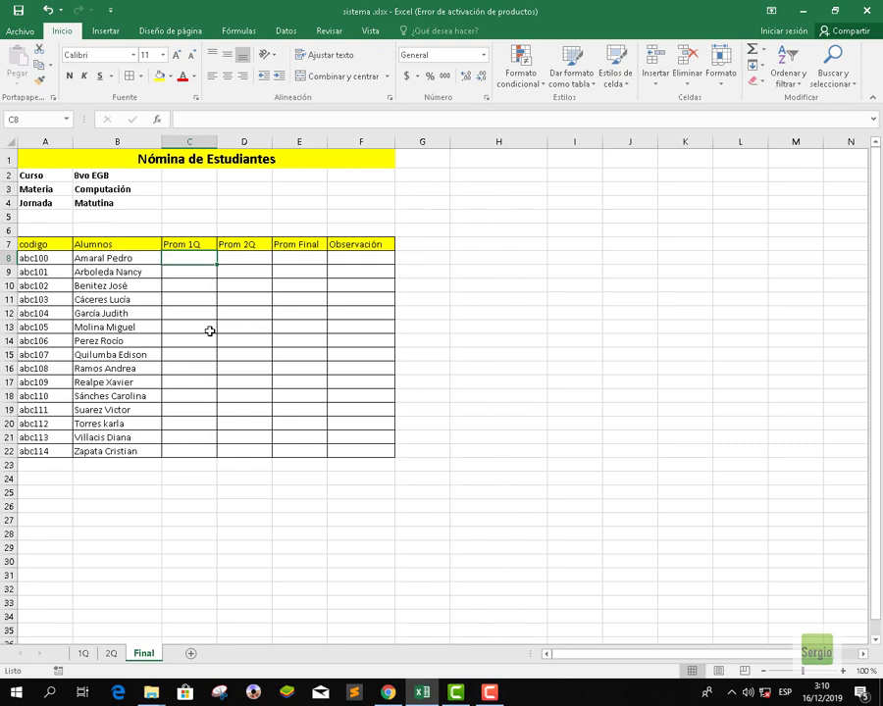
type("=1")
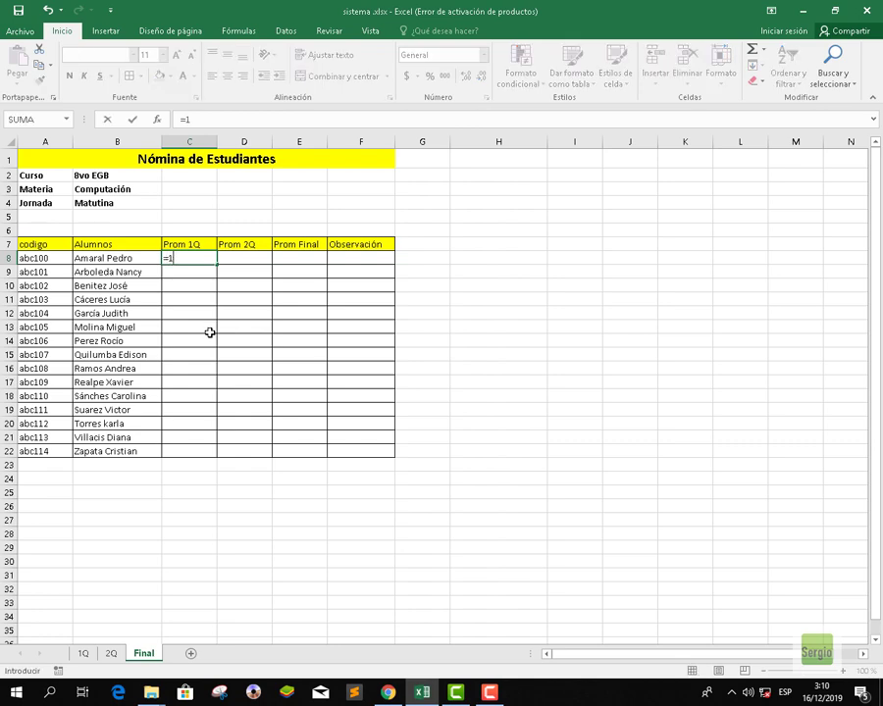
type("q")
key("BackSpace")
type("Q!h8")
key("Return")
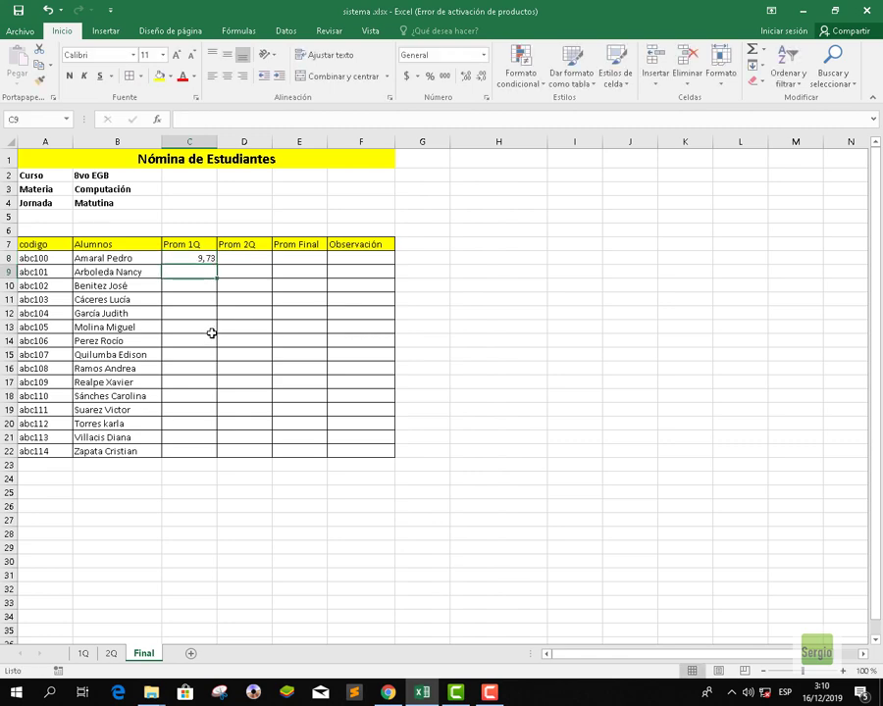
- Set the first student's Parcial 1 grade in C8 of sheet 1Q to 7
left_click(192, 258)
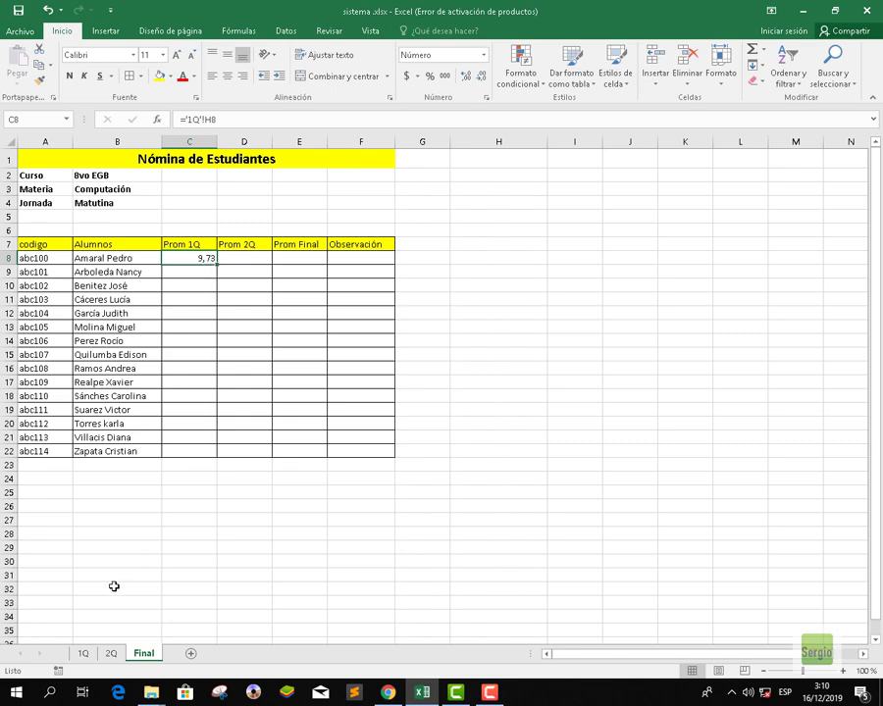
left_click(84, 654)
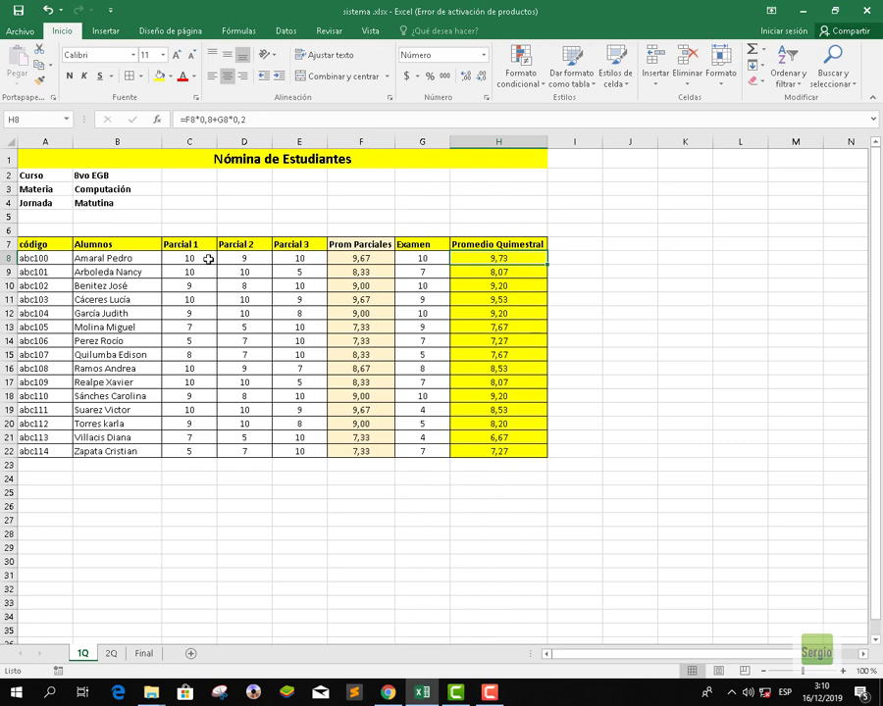
left_click(192, 259)
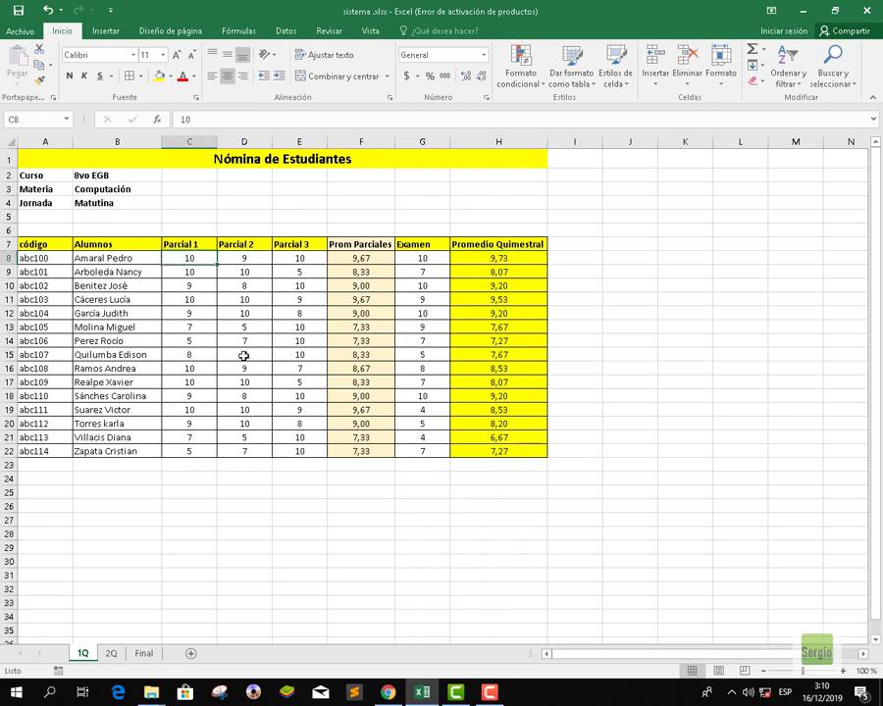
type("7")
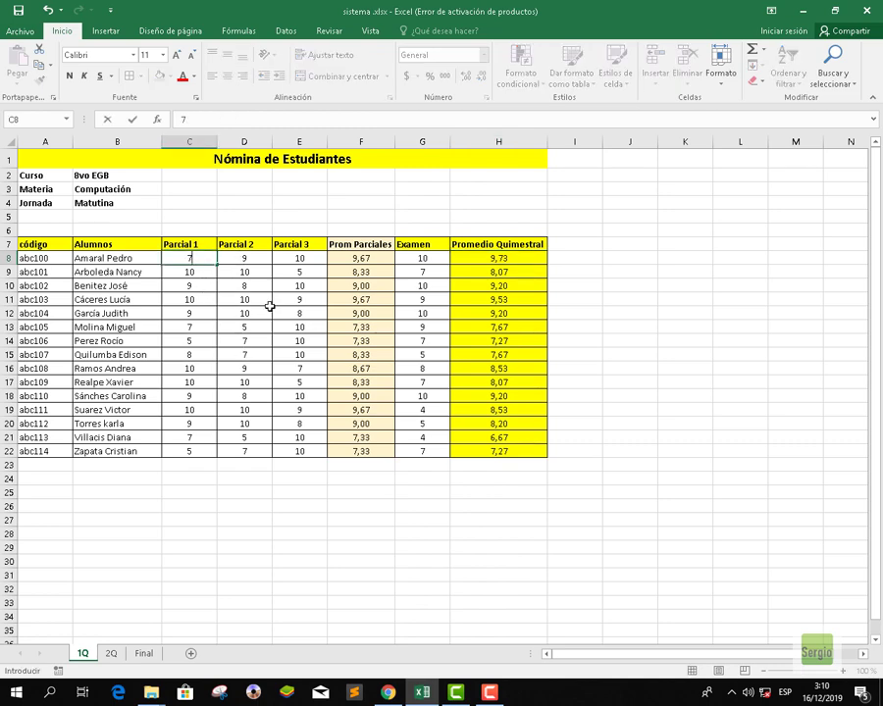
left_click(270, 309)
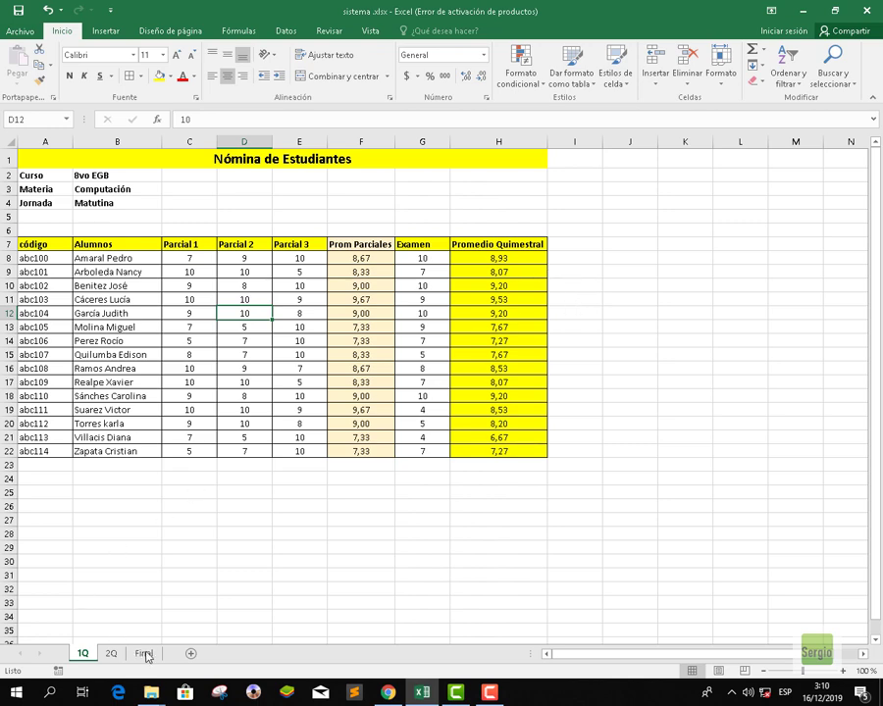
- Fill the Prom 1Q link formula on sheet Final from C8 down through C22
left_click(146, 654)
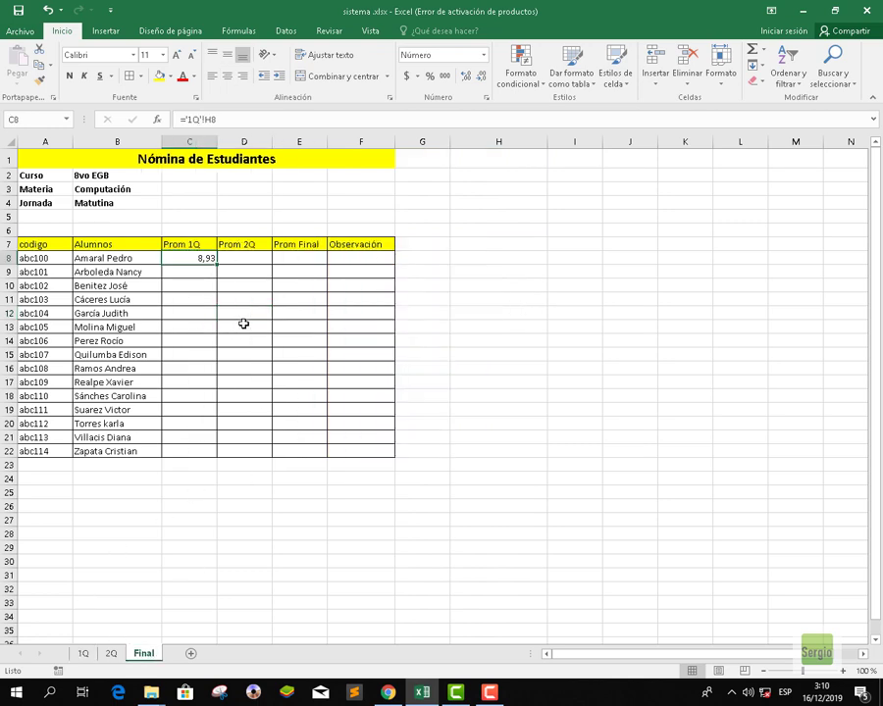
double_click(217, 263)
left_click(196, 539)
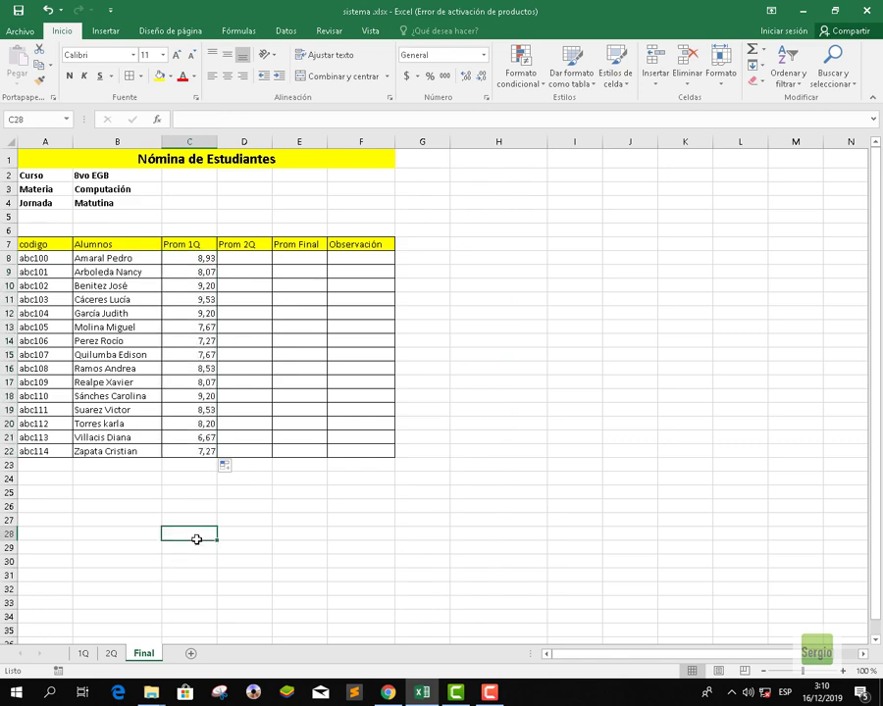
- Link D8 on sheet Final to the first student's Promedio Quimestral in H8 of sheet 2Q
left_click(252, 257)
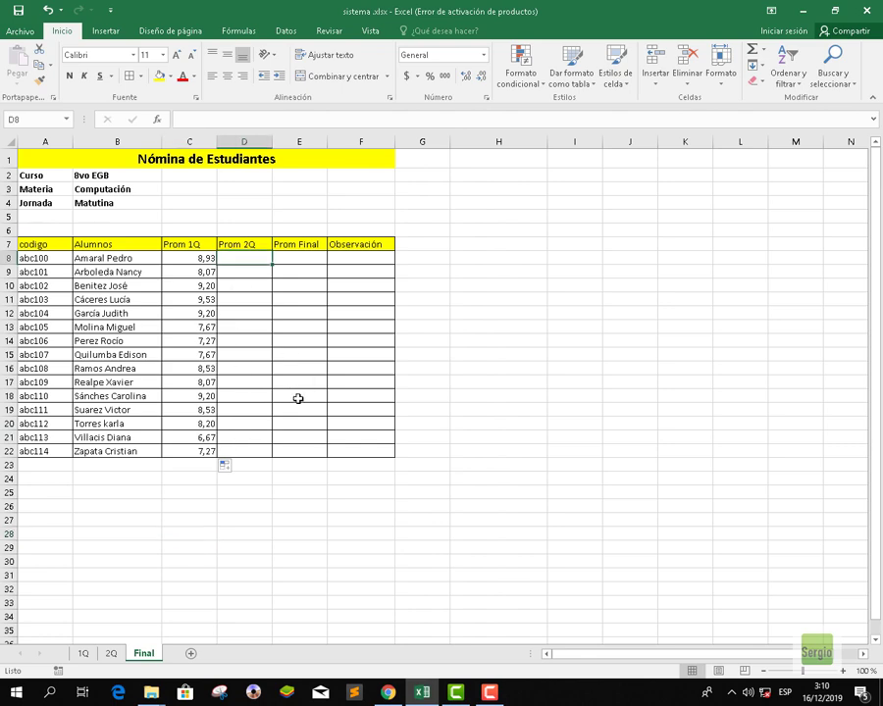
type("=")
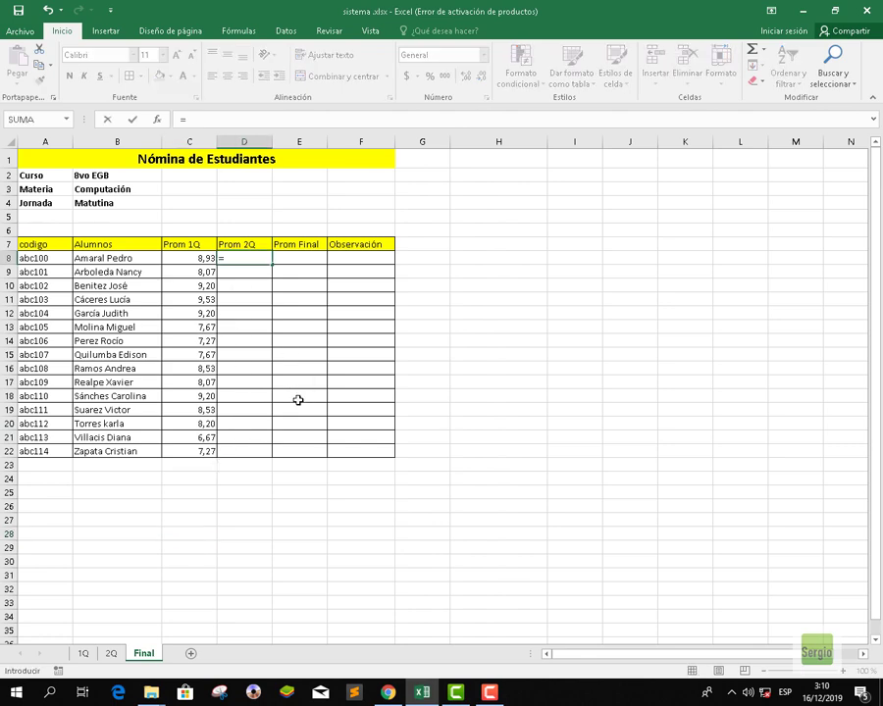
type("2q")
type("!h8")
key("Return")
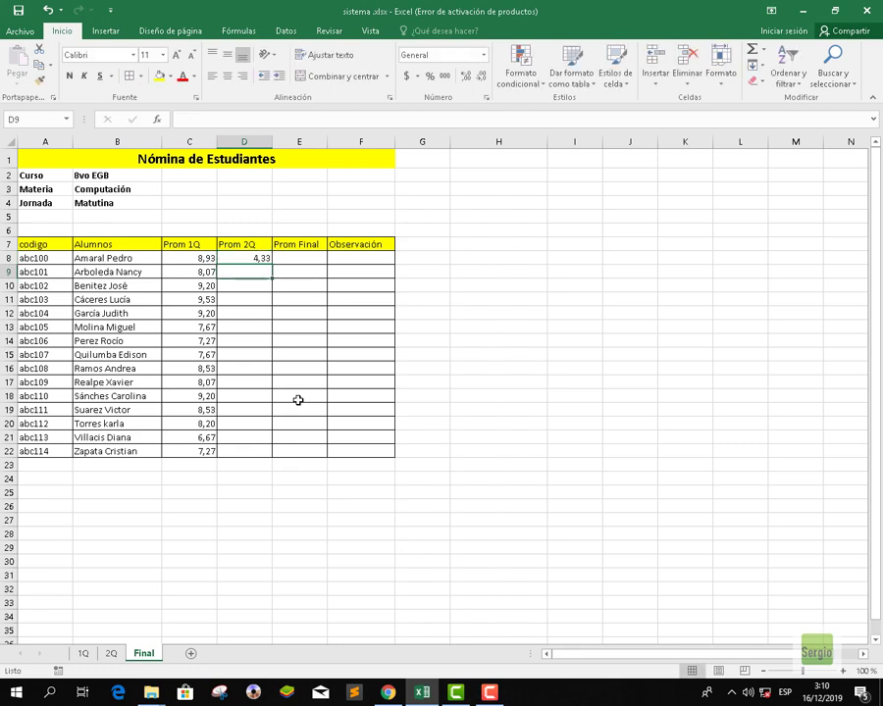
- Set the first student's Parcial 2 grade in D8 of sheet 2Q to 9
left_click(110, 653)
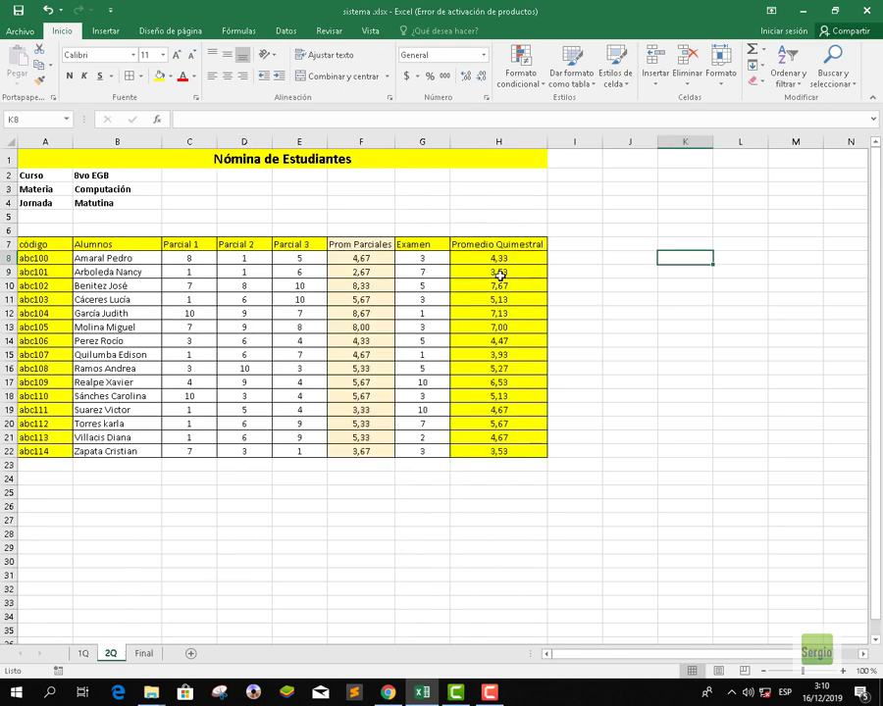
left_click(247, 258)
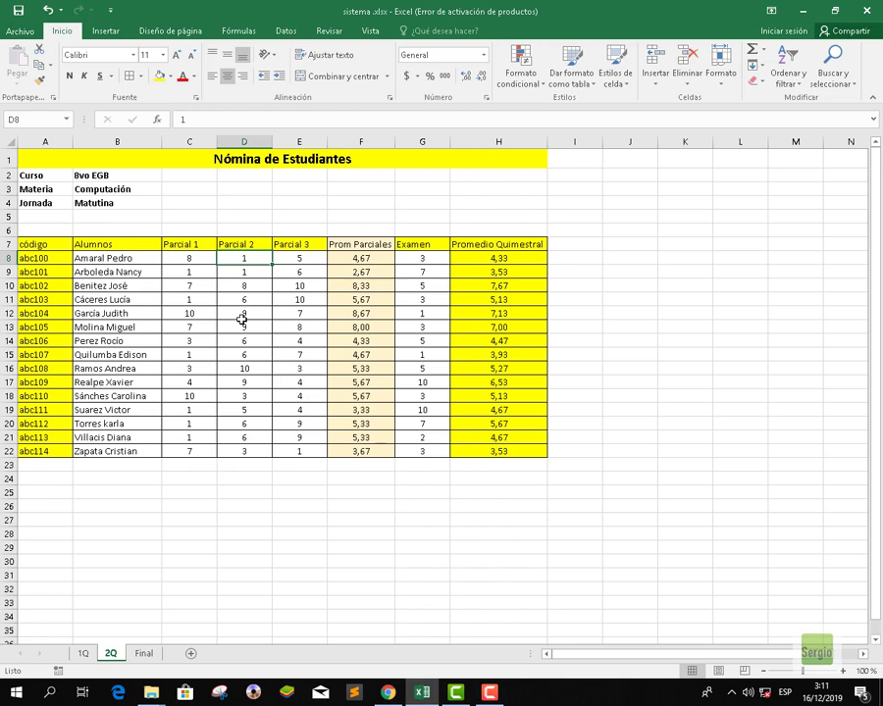
type("9")
key("Return")
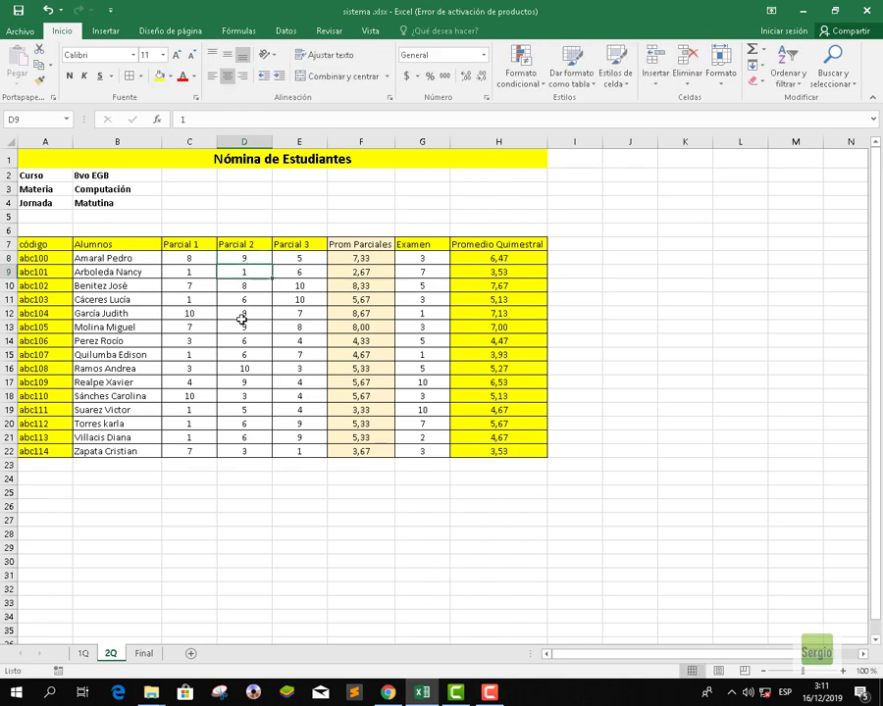
- Fill the Prom 2Q link formula on sheet Final from D8 down through D22
left_click(143, 657)
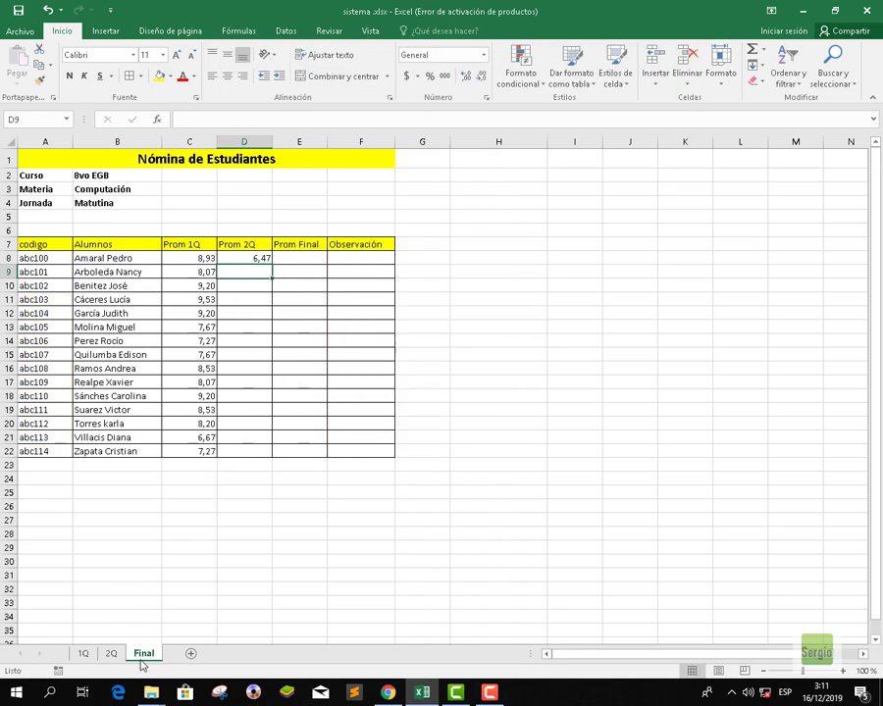
left_click(252, 257)
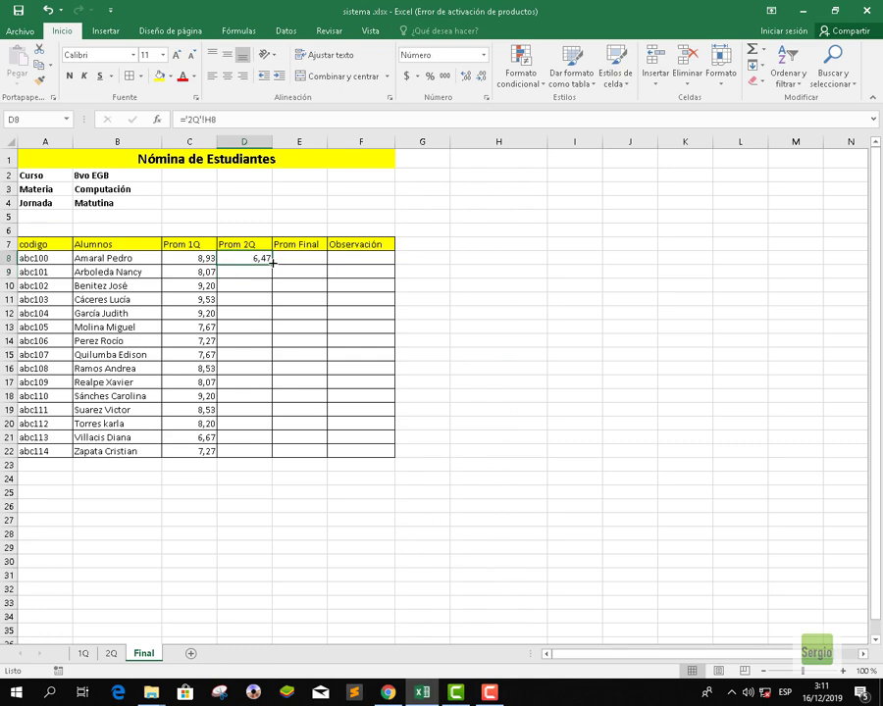
double_click(272, 262)
left_click(344, 512)
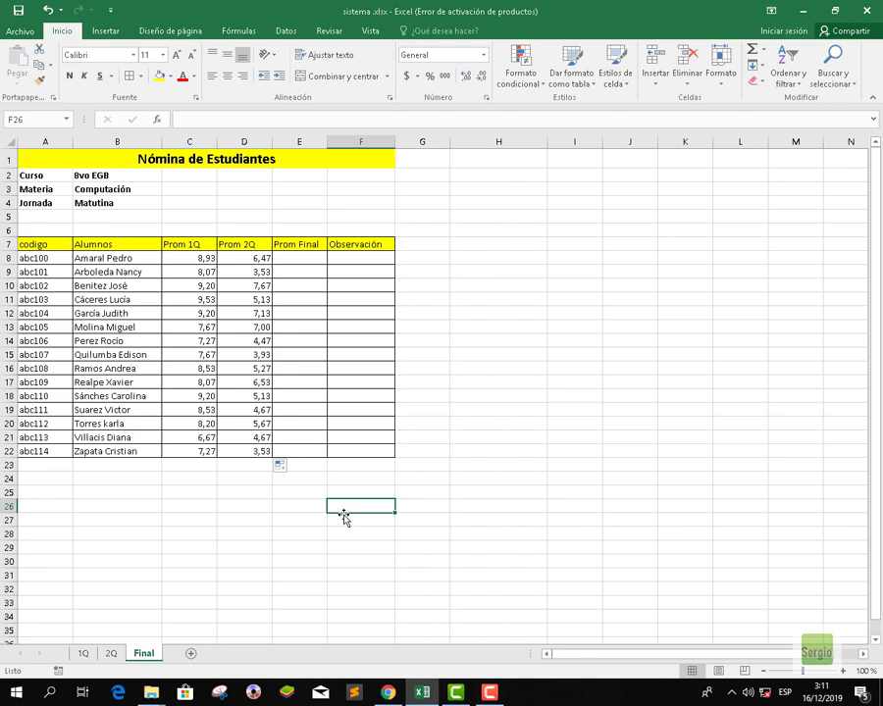
- Calculate the first student's Prom Final in E8 of sheet Final with the formula =PROMEDIO(C8:D8)
left_click(291, 259)
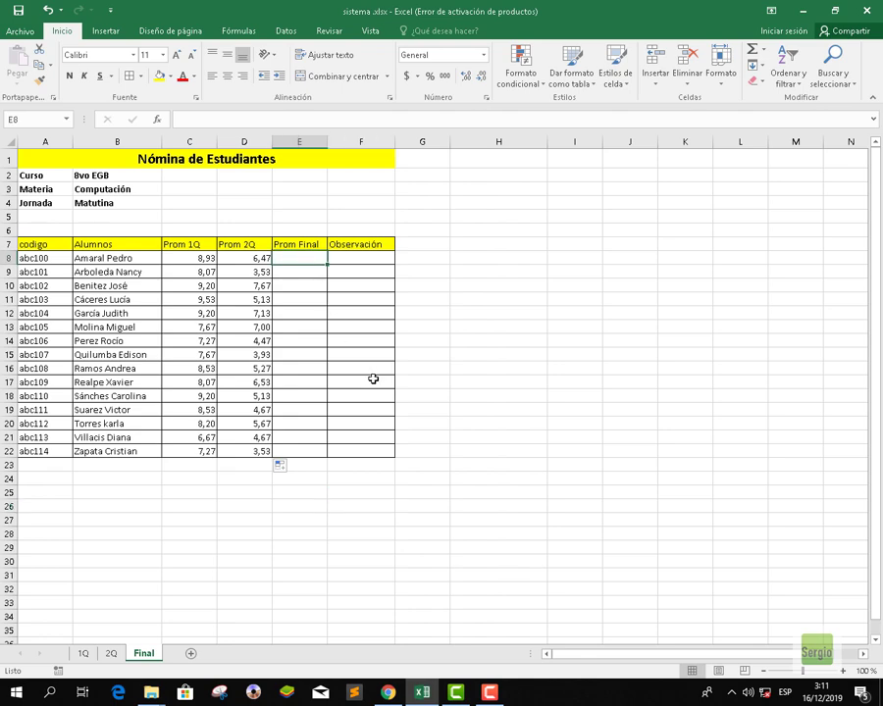
type("=")
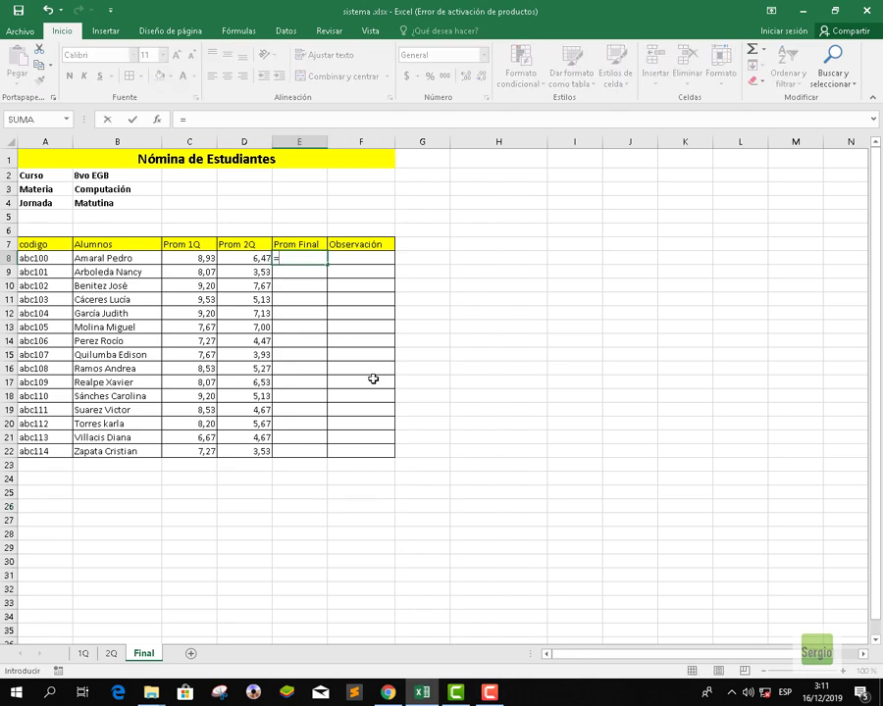
type("prome")
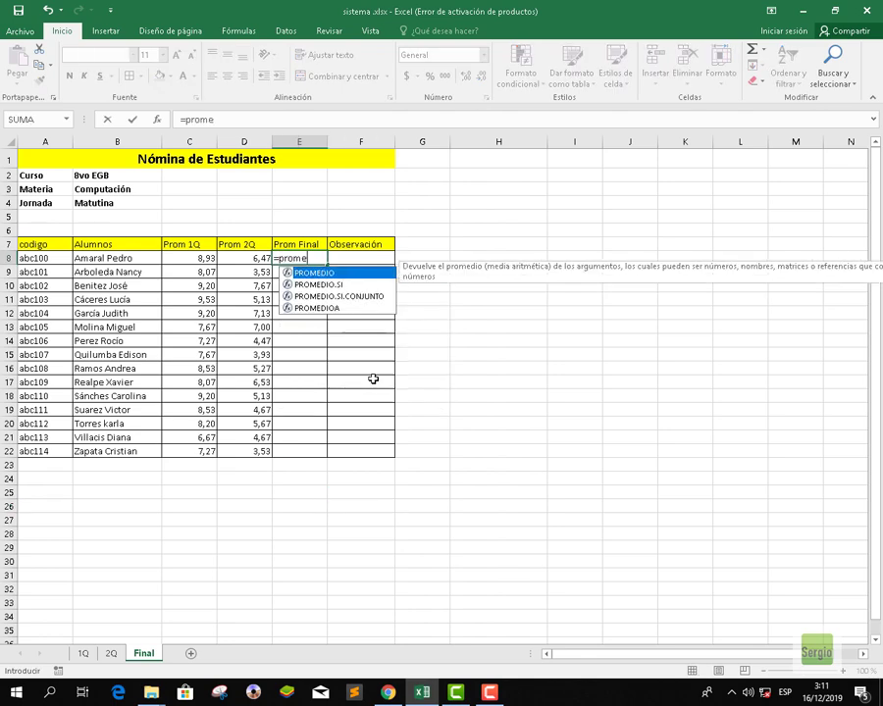
type("dio(")
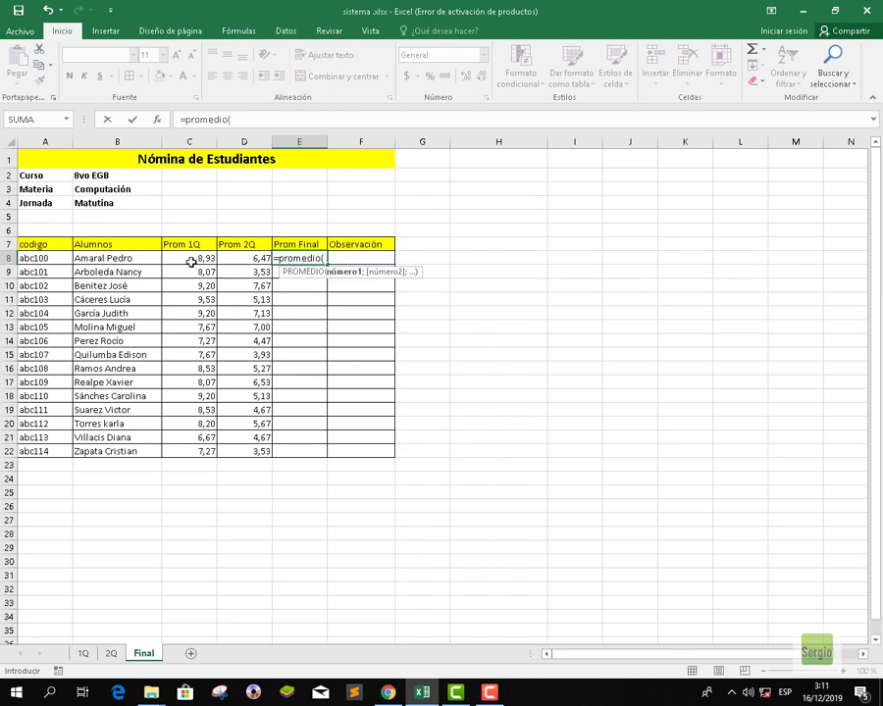
left_click_drag(194, 260, 243, 263)
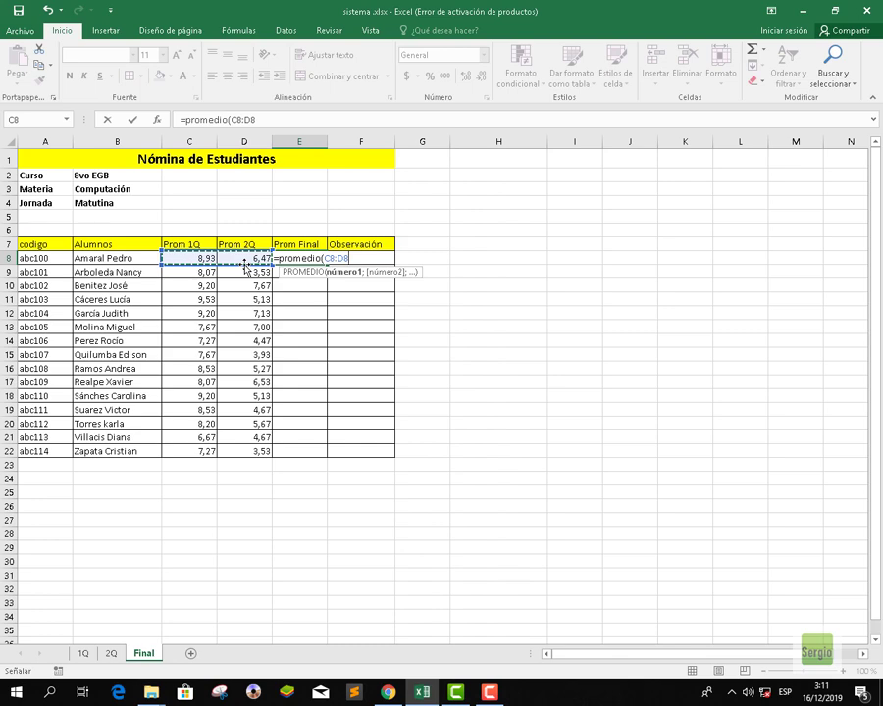
type(")")
key("Return")
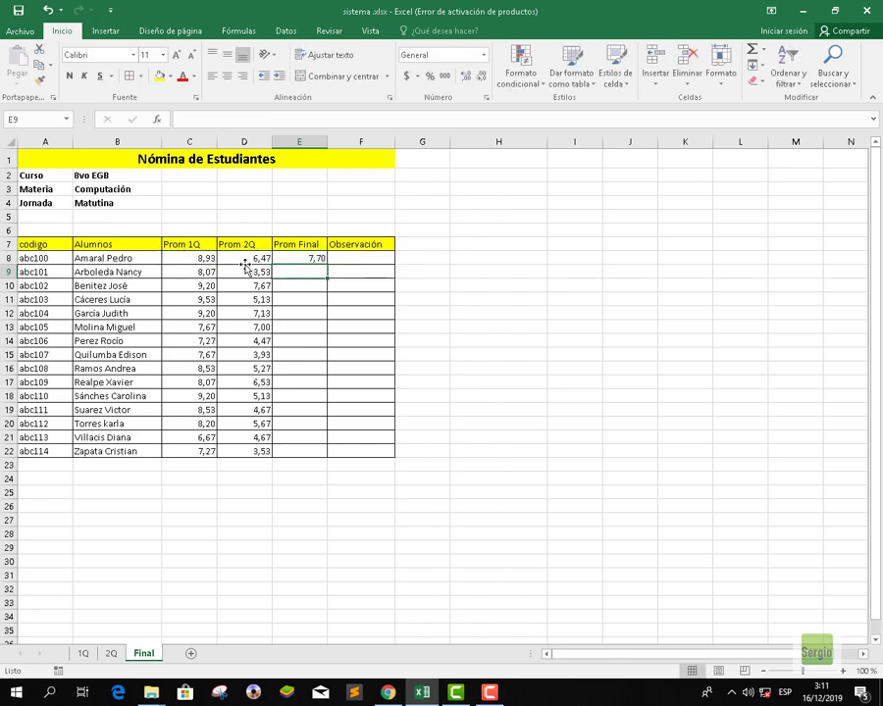
- Fill the Prom Final average formula on sheet Final from E8 down through E22
left_click(315, 256)
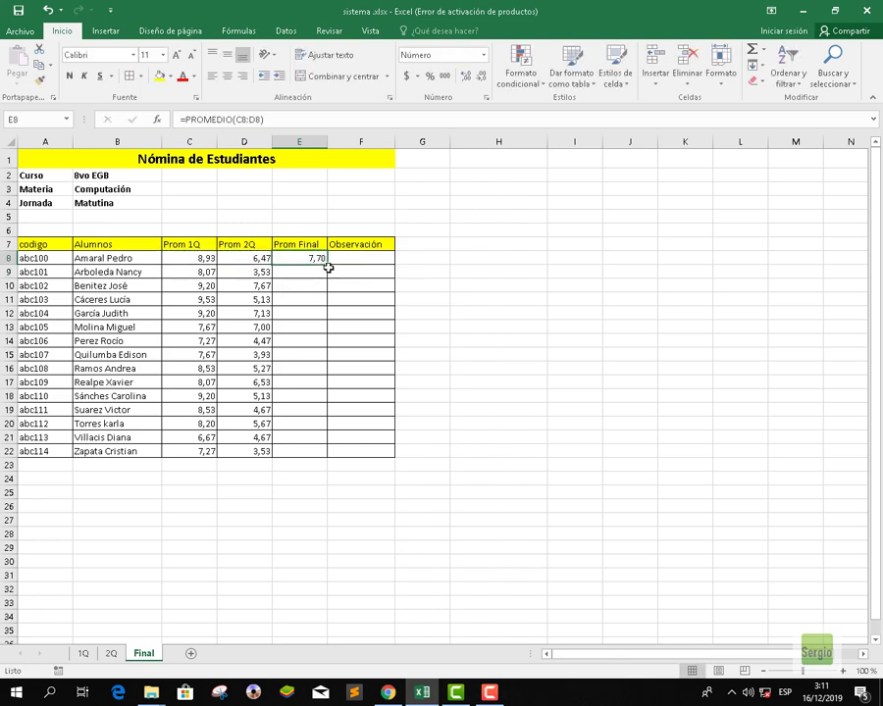
double_click(326, 264)
left_click(345, 325)
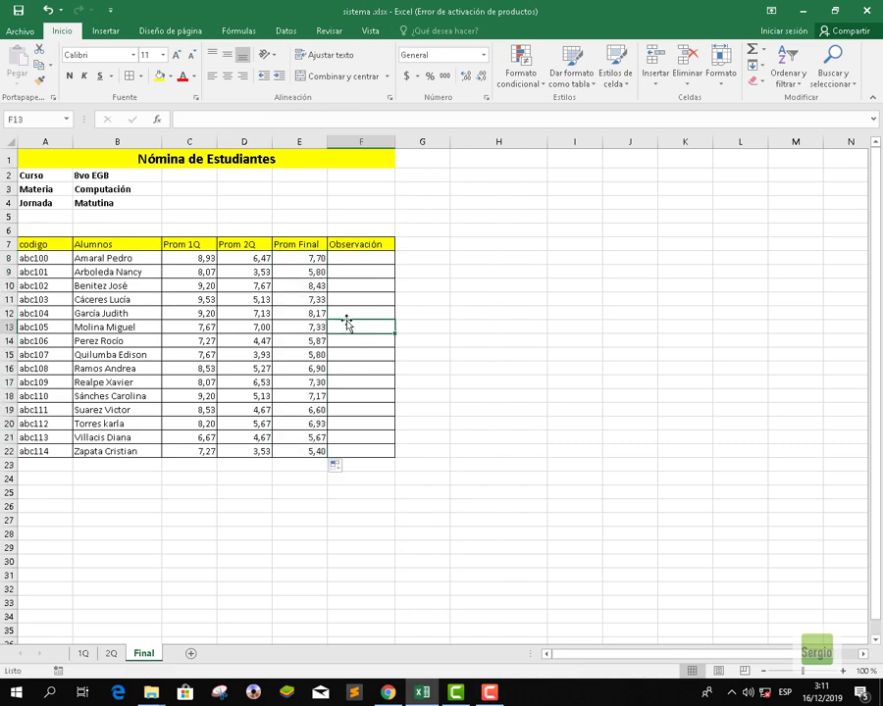
- Center the Prom 1Q, Prom 2Q and Prom Final values in C8:E22 of sheet Final
left_click_drag(203, 258, 312, 447)
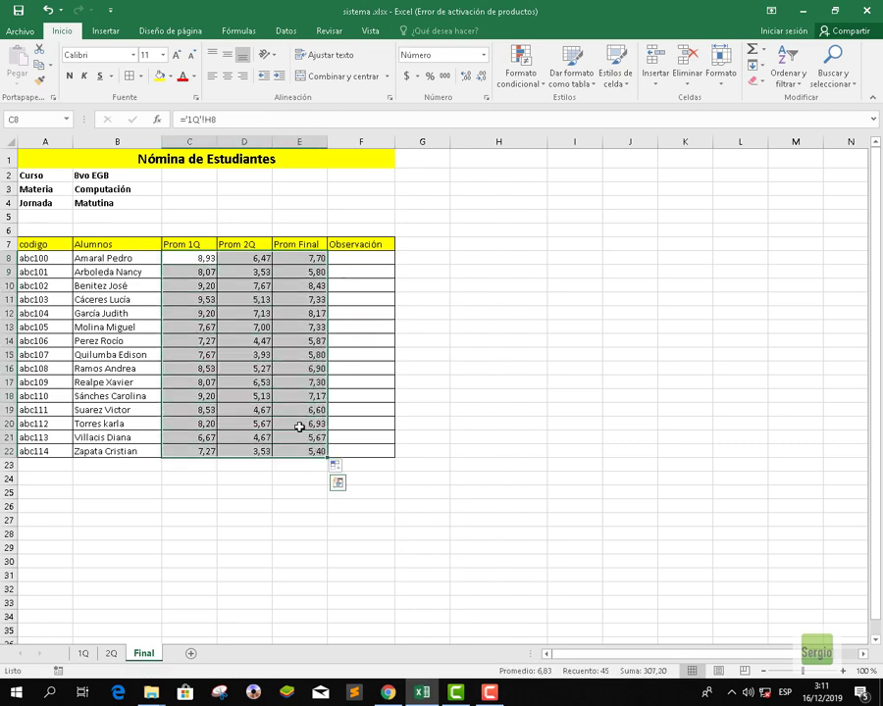
left_click(231, 80)
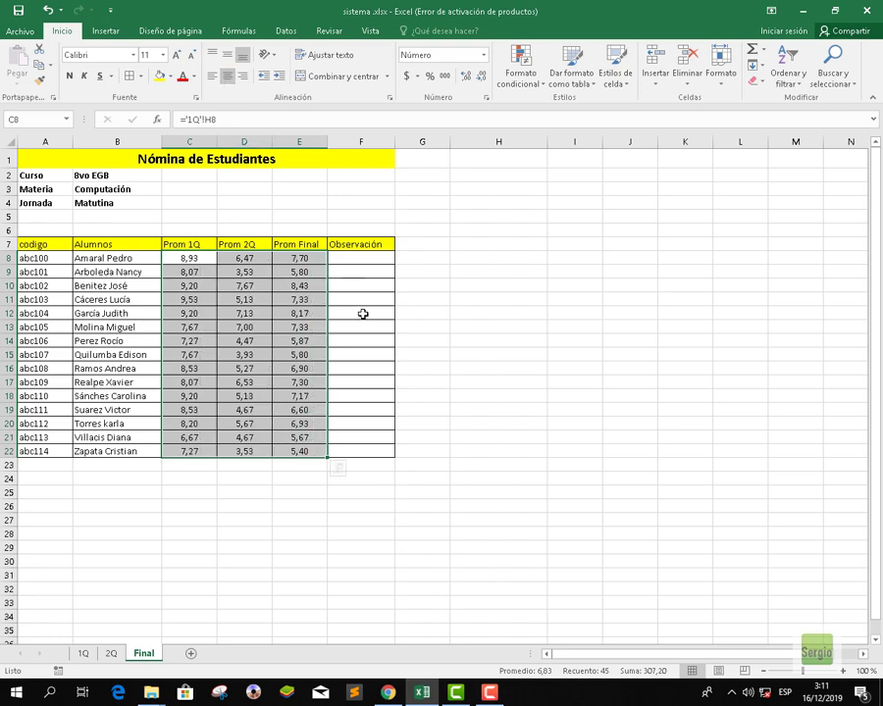
left_click(358, 311)
- Begin an =SI( formula in F8 of sheet Final for the first student's Observación
left_click(304, 256)
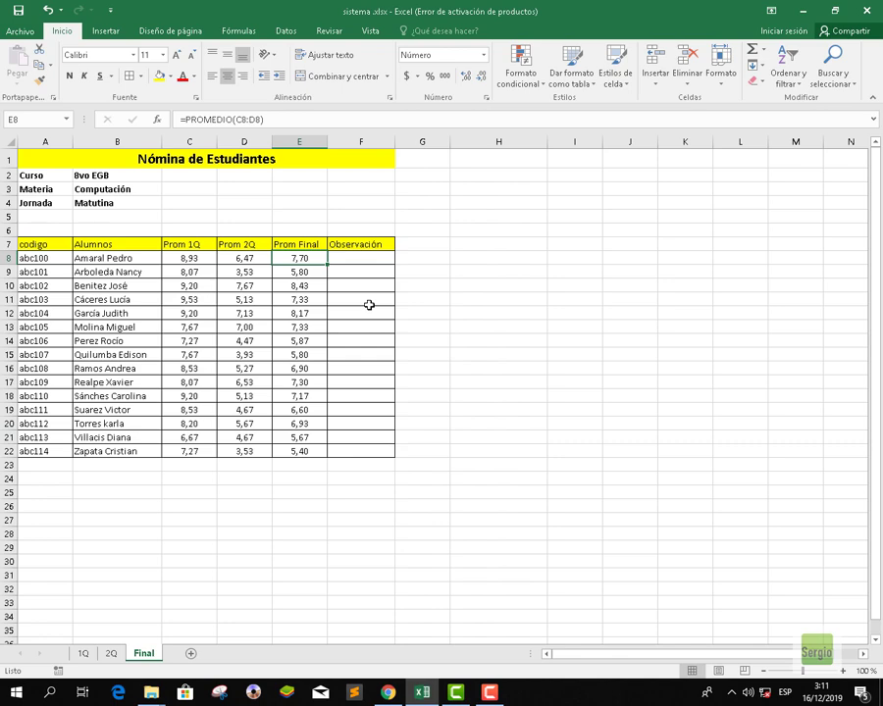
key("Right")
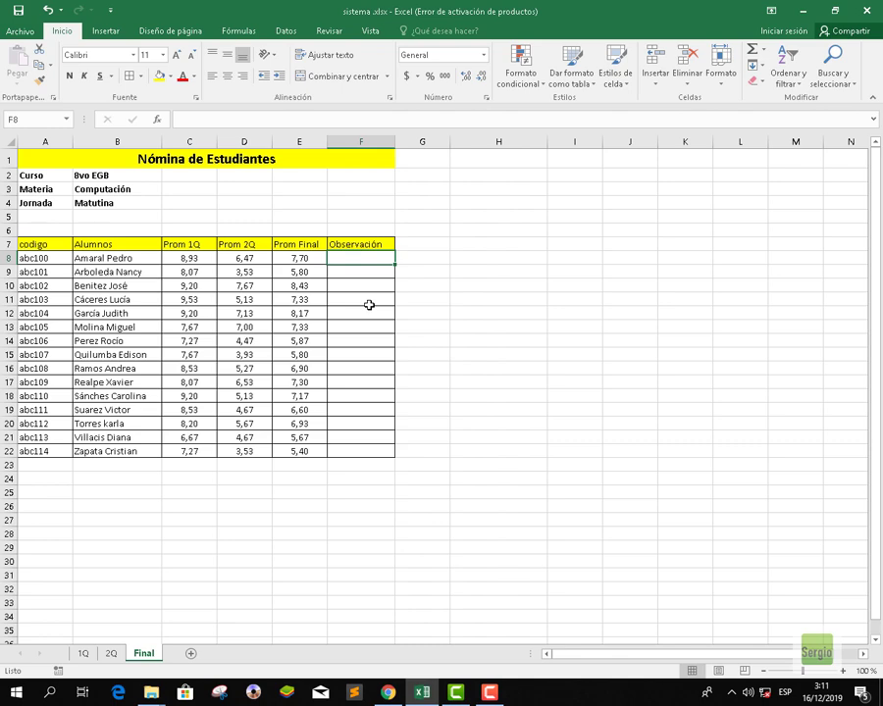
type("=")
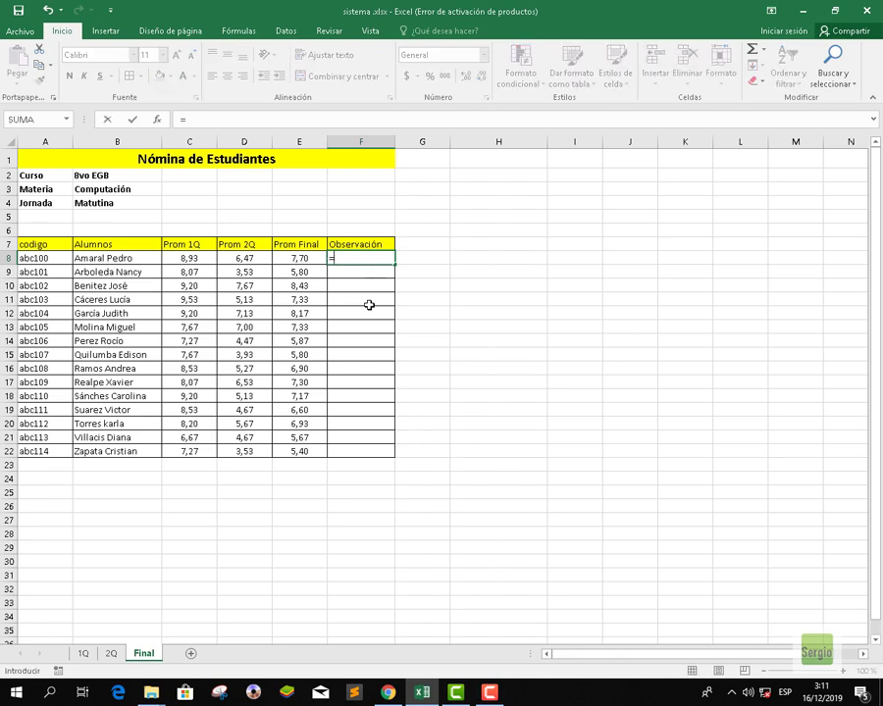
type("SI")
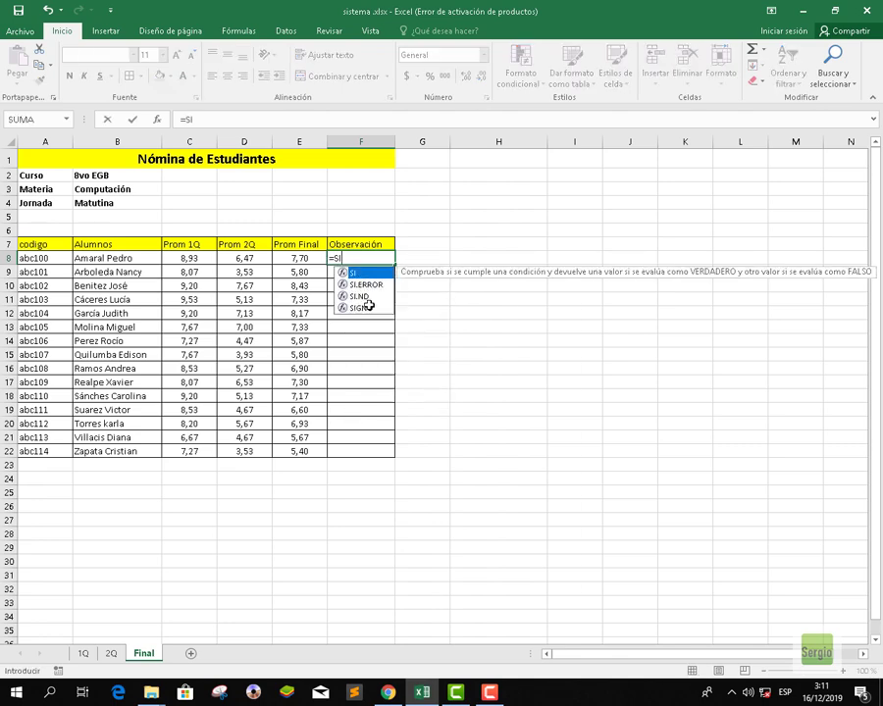
type("(")
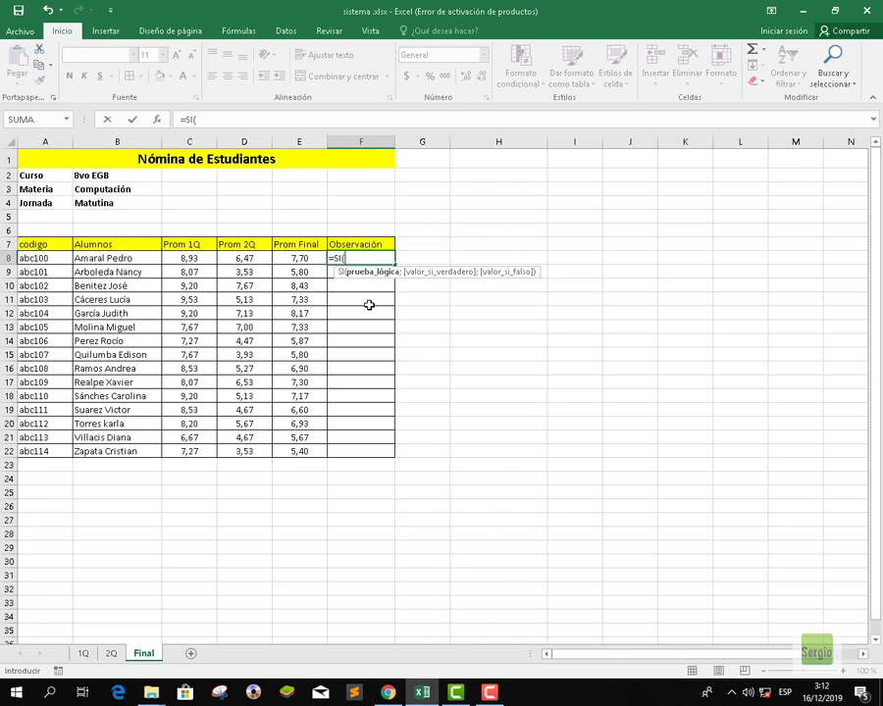
- Complete the formula in F8 as =SI(E8>=7;"Aprobado";"Suspenso")
left_click(305, 257)
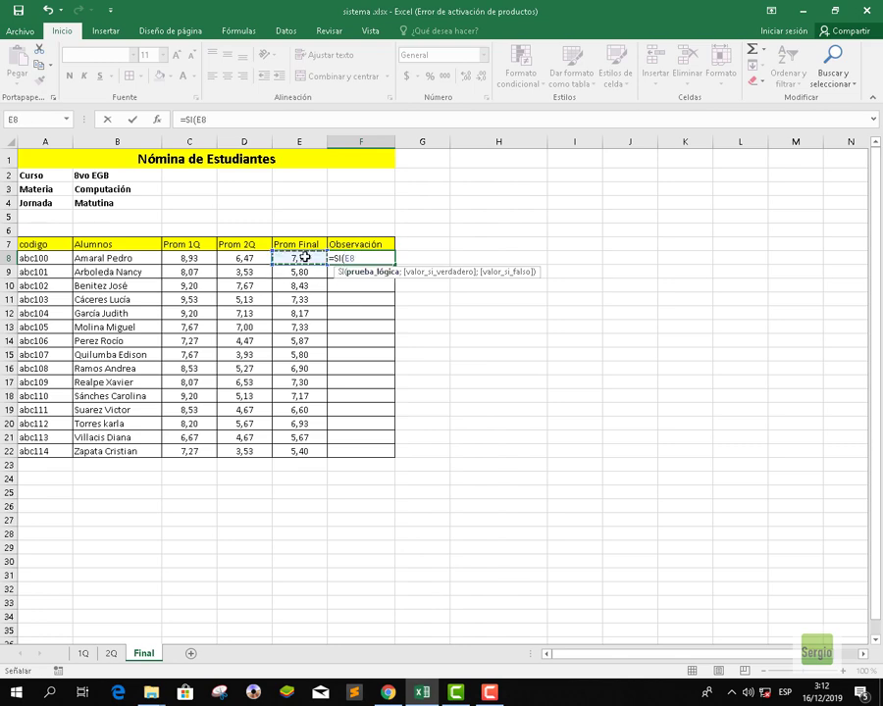
type(">=7;")
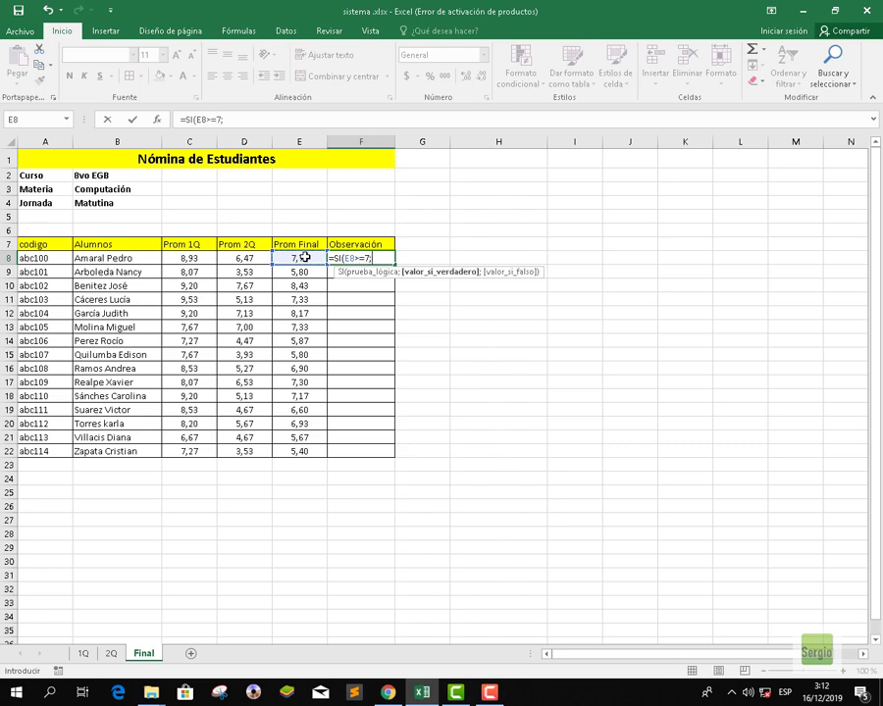
type("\"Aprobasdo")
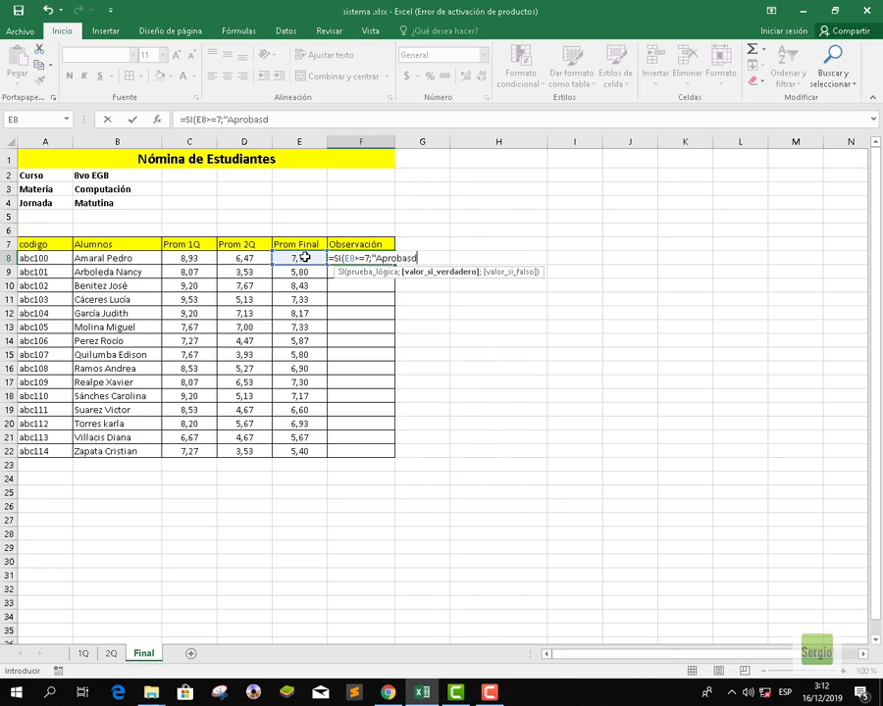
key("BackSpace")
key("BackSpace")
key("BackSpace")
type("do\";\"")
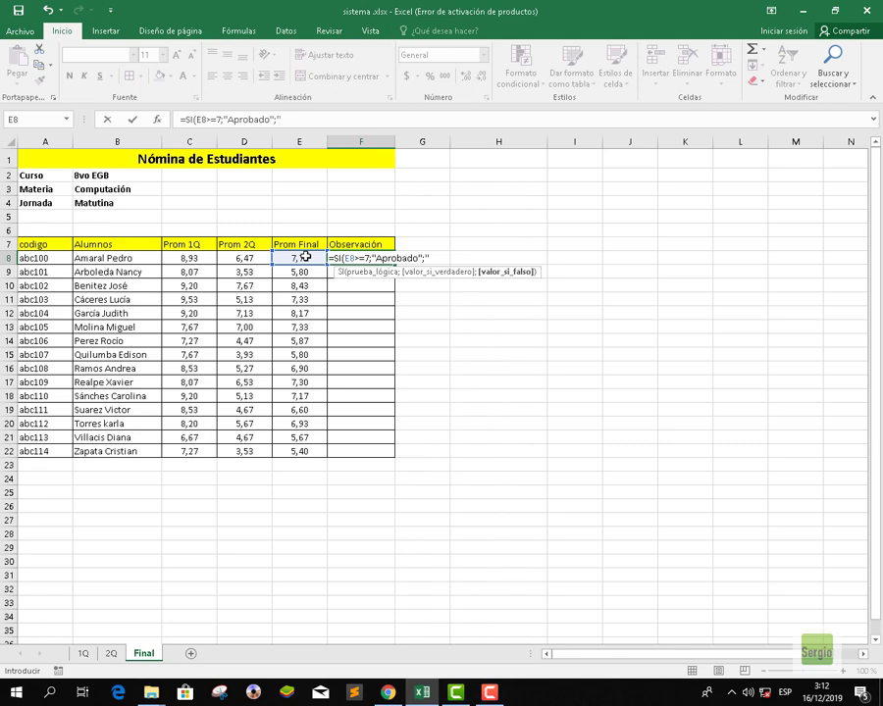
type("Suspenso")
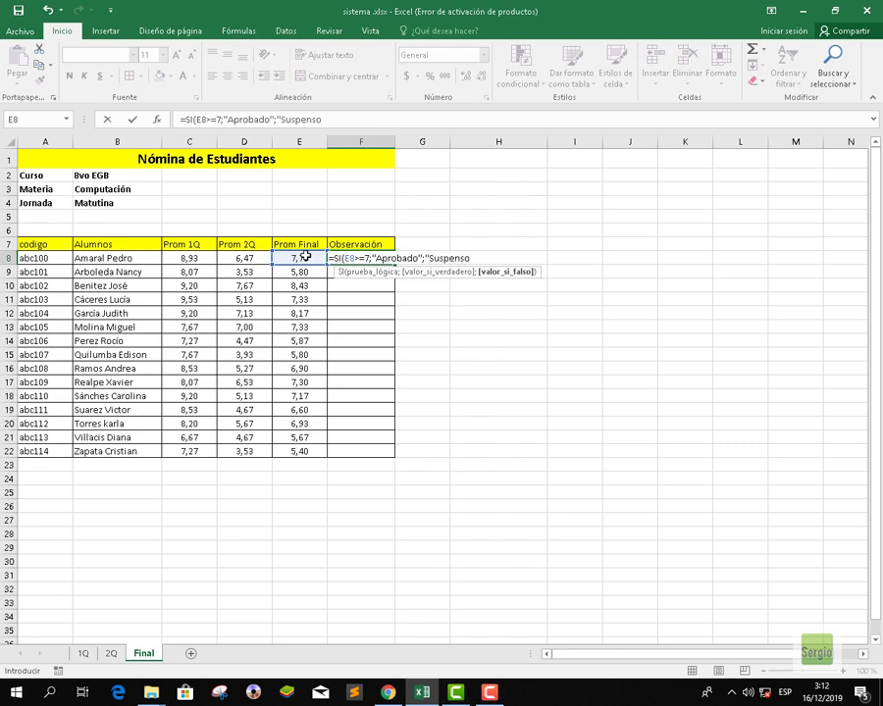
type("\")")
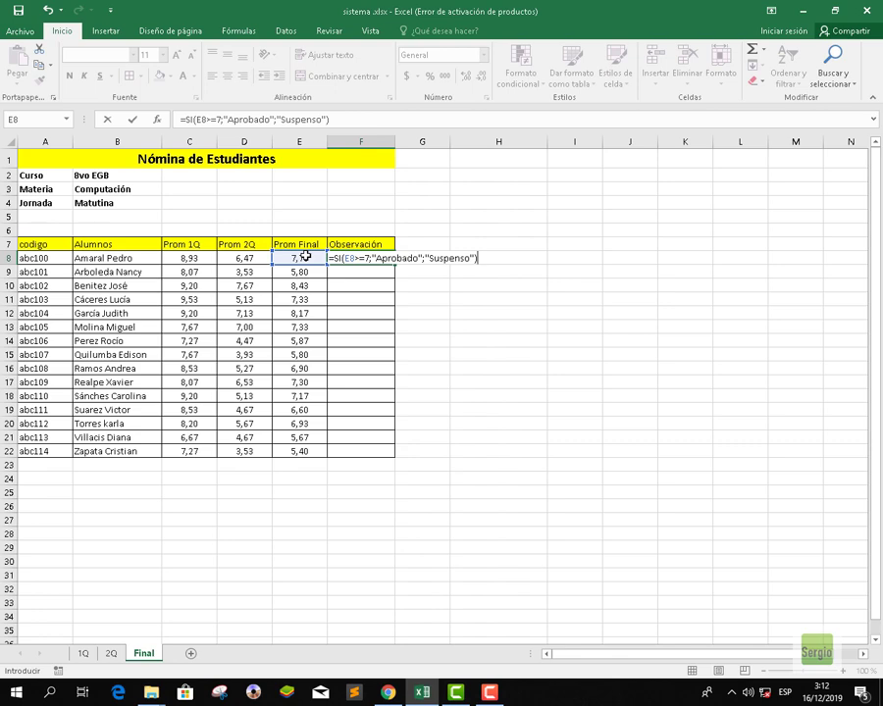
key("Return")
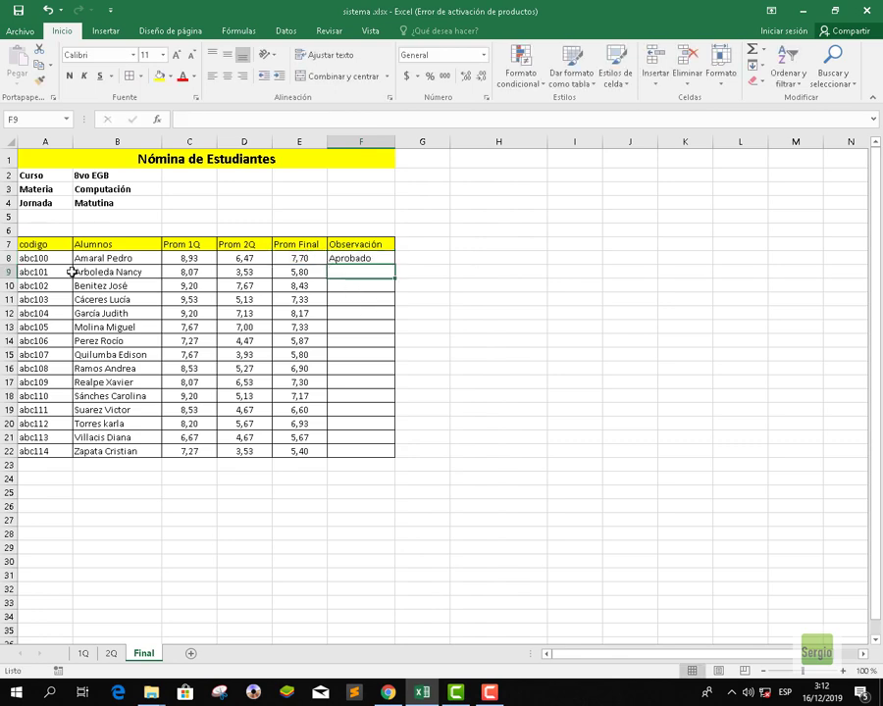
- Fill the F8 formula down the Observación column through F22
left_click(371, 258)
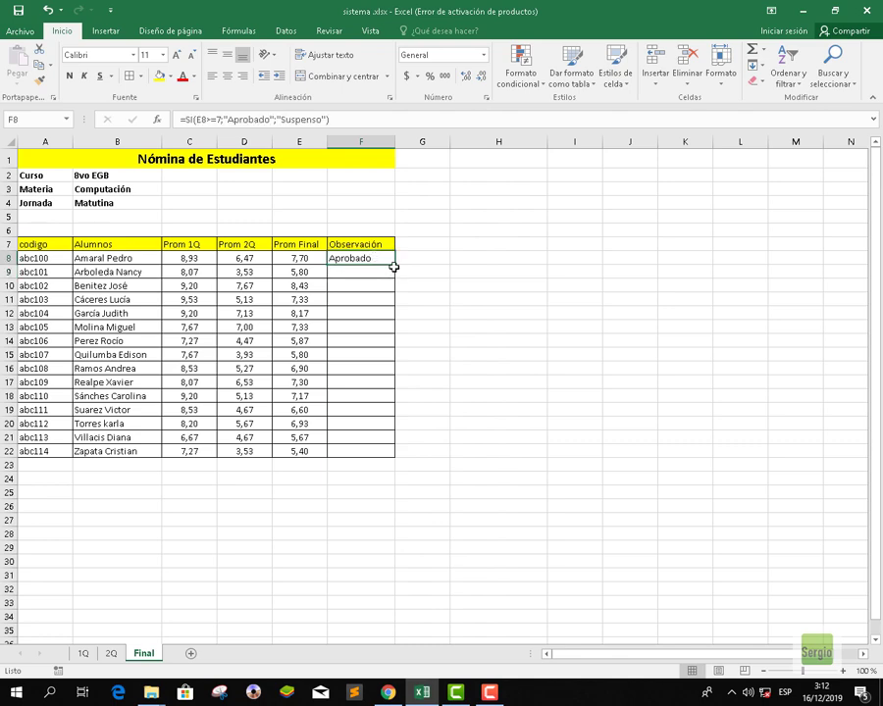
double_click(395, 262)
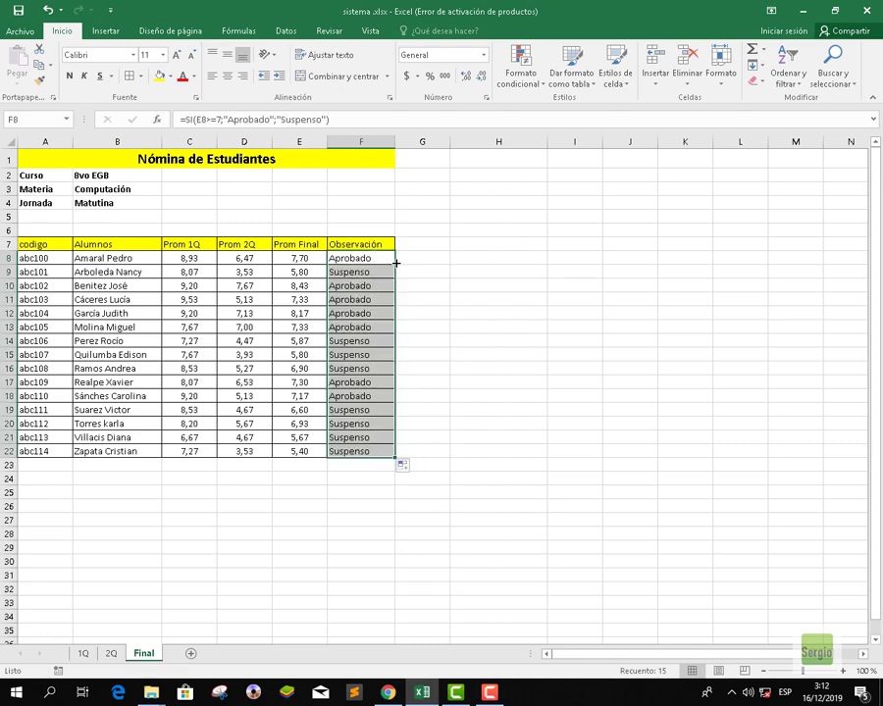
left_click(438, 330)
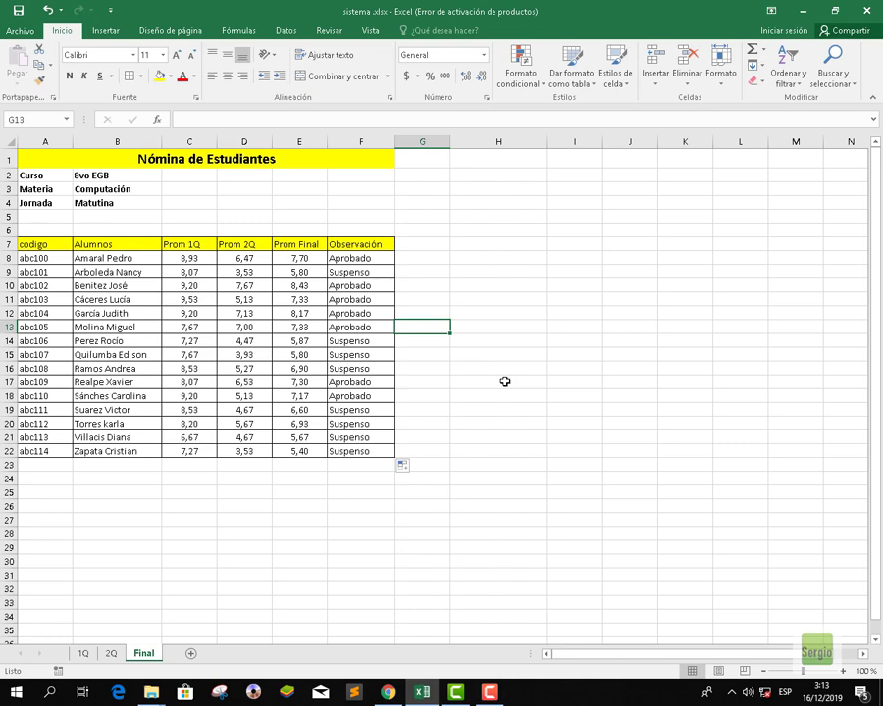
- Check the copied SI formulas in several Observación cells between F8 and F16
left_click(345, 258)
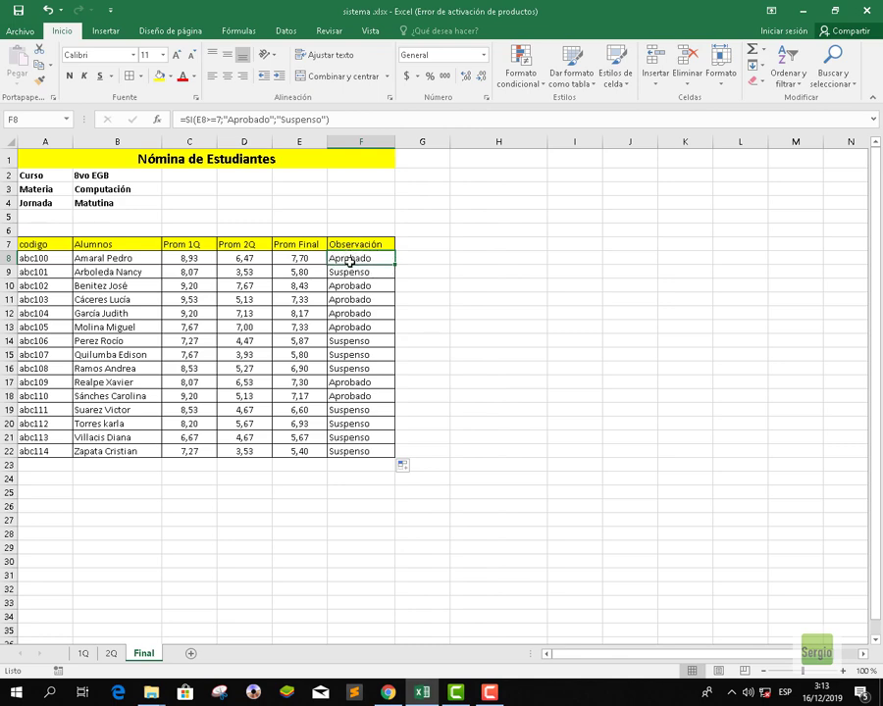
left_click(346, 272)
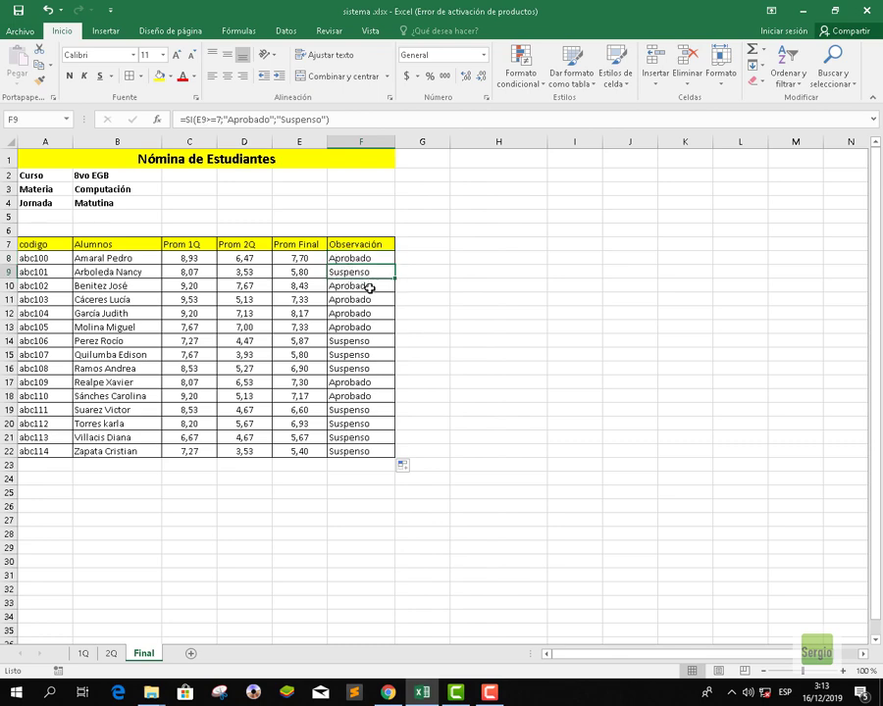
left_click(363, 288)
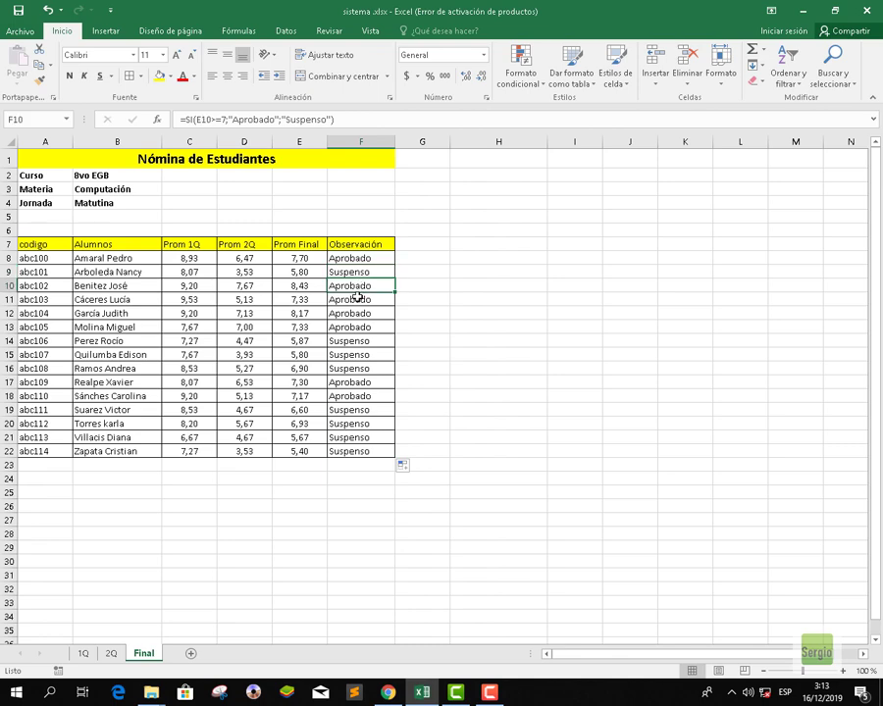
left_click(358, 299)
left_click(359, 327)
left_click(354, 370)
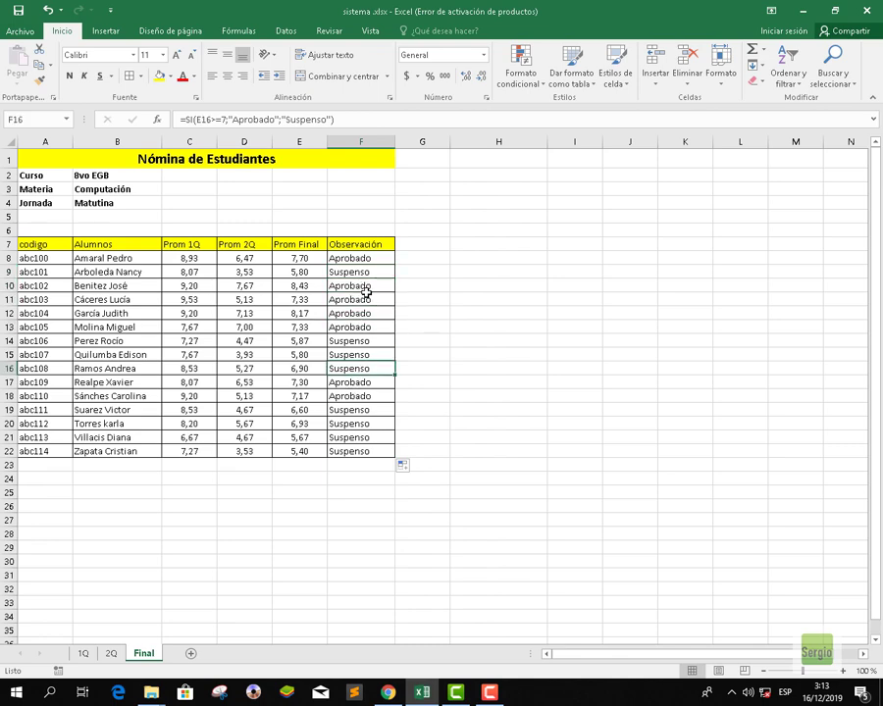
- Create a new conditional formatting rule on F8:F22 for cells with specific text containing "Aprobado"
left_click(360, 258)
left_click_drag(363, 283, 354, 450)
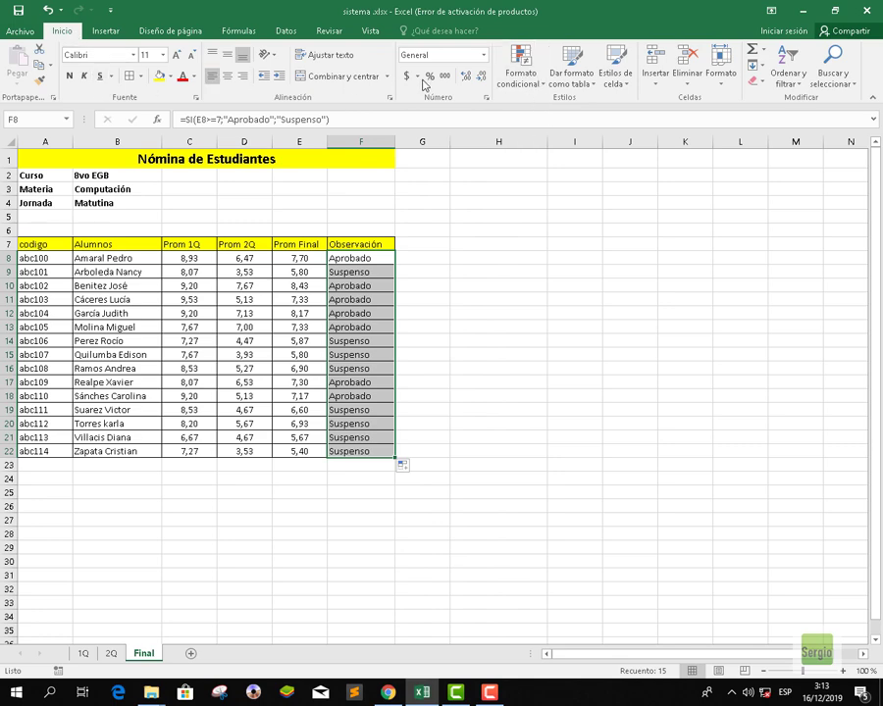
left_click(538, 91)
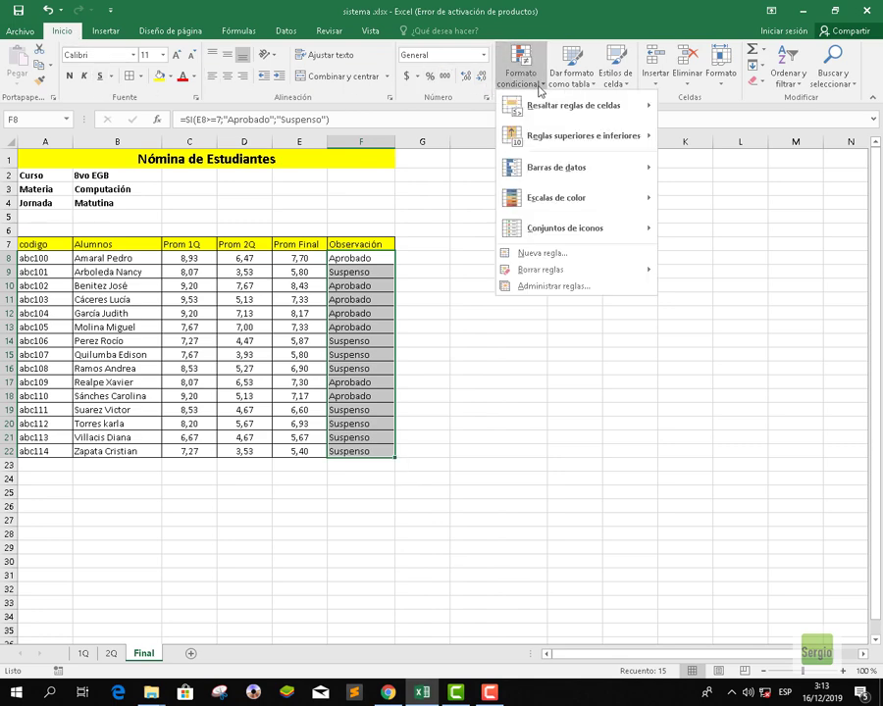
left_click(561, 258)
left_click_drag(576, 234, 488, 190)
left_click(468, 232)
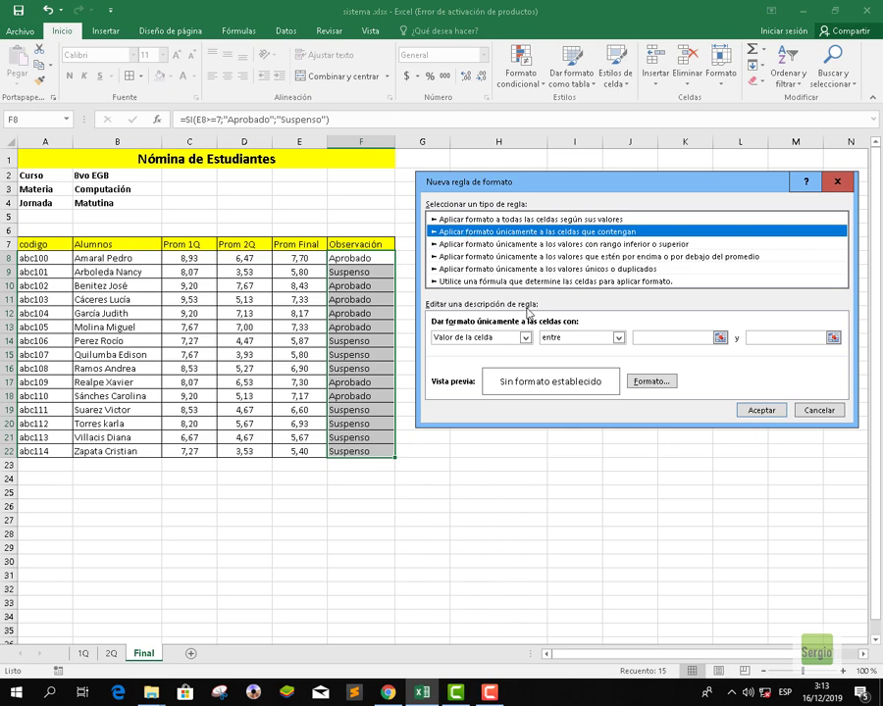
left_click(525, 337)
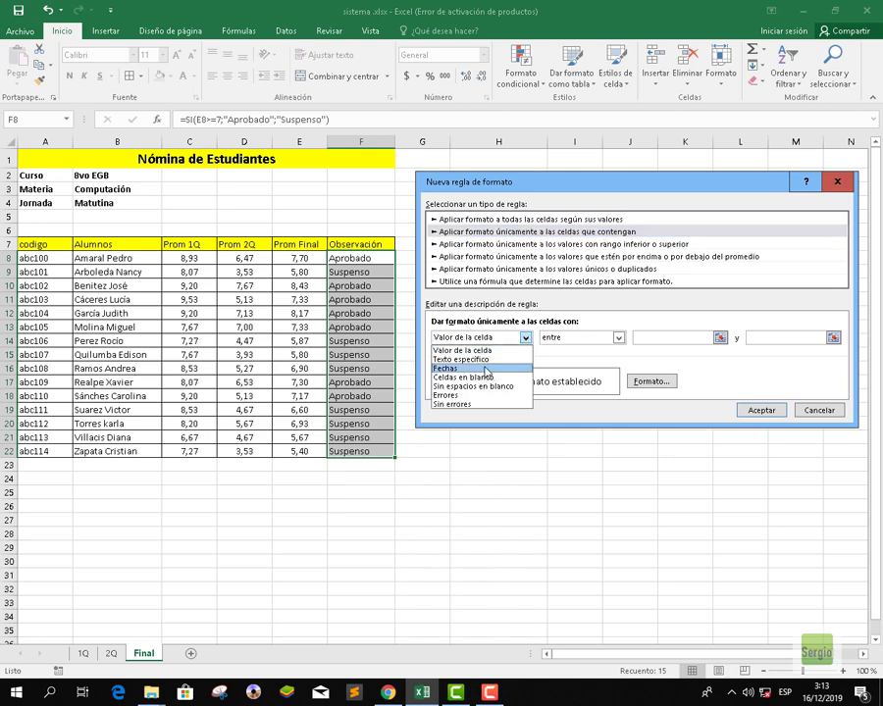
left_click(488, 361)
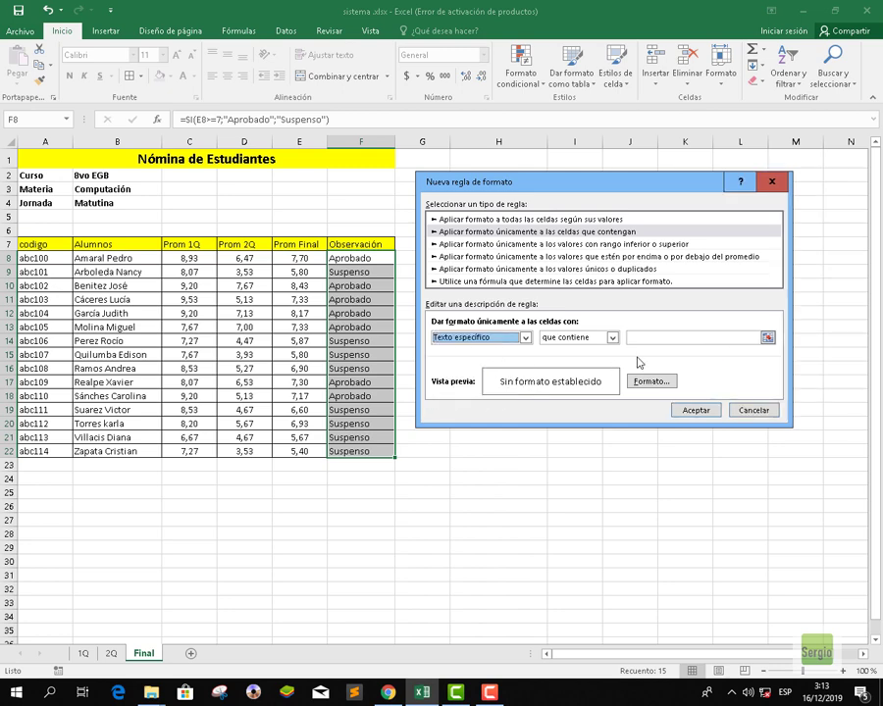
left_click(652, 337)
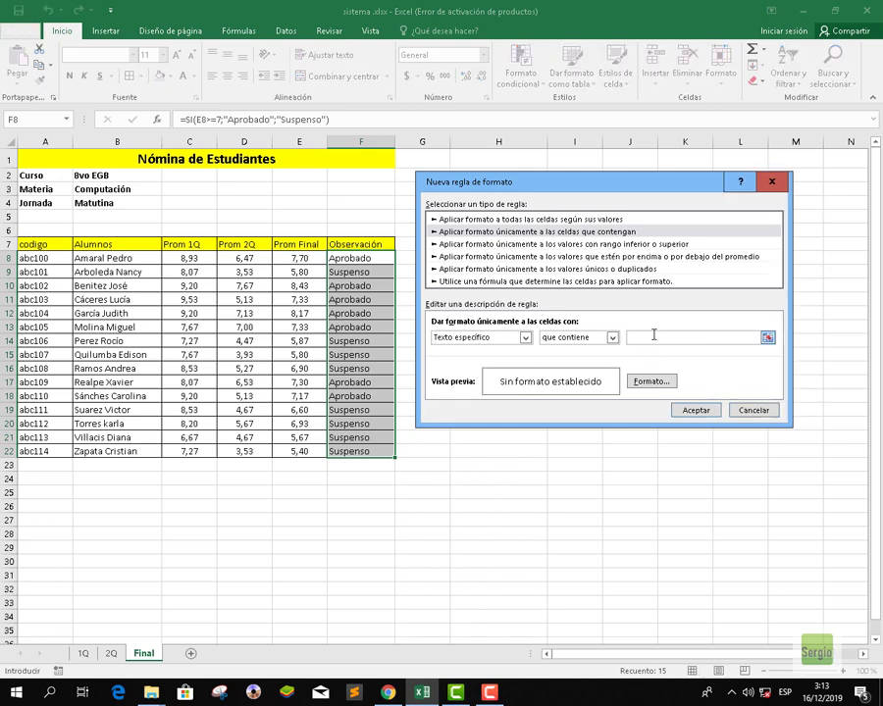
type("Aprobado")
type("s")
- Give the Aprobado rule a light green fill and apply it to the Observación cells
left_click(644, 385)
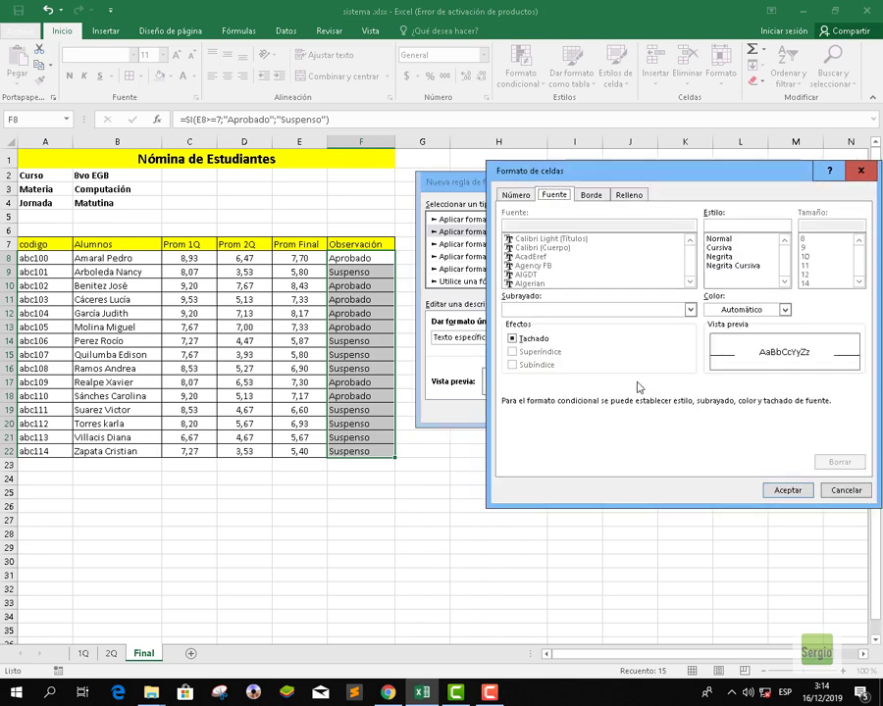
left_click(629, 195)
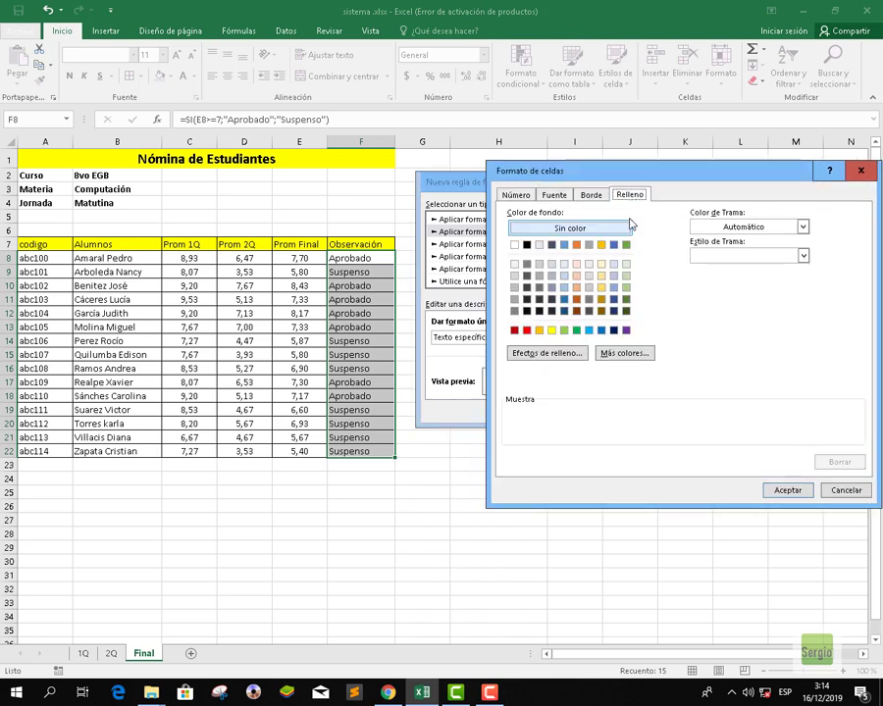
left_click(626, 263)
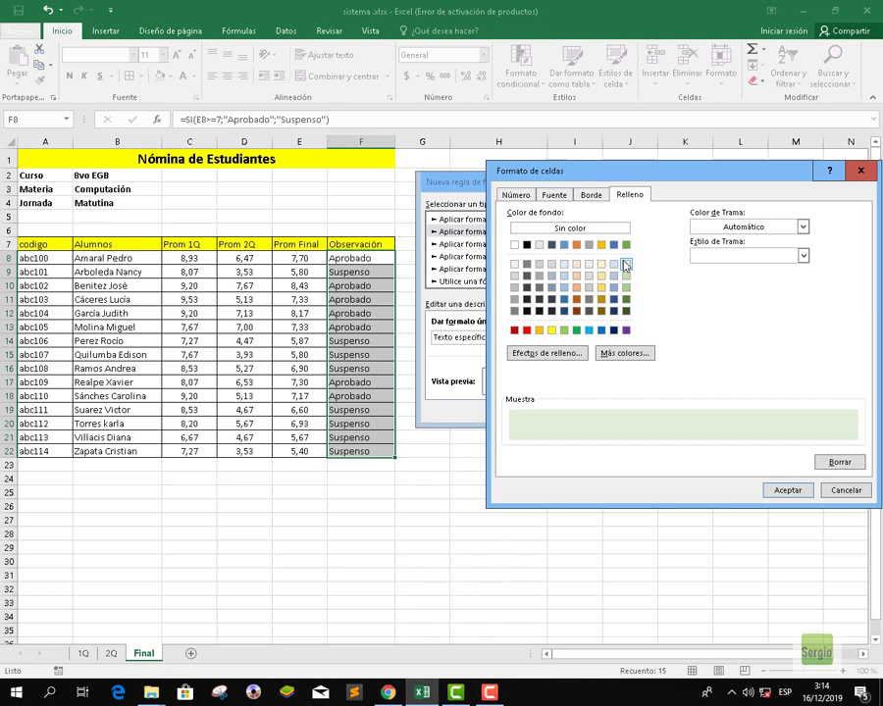
left_click(787, 491)
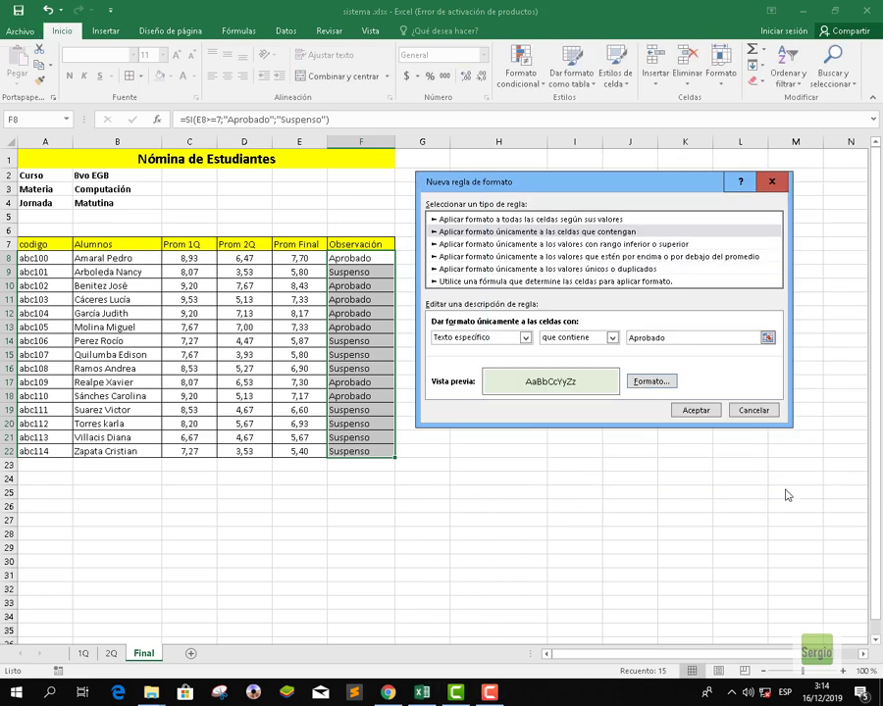
left_click(698, 411)
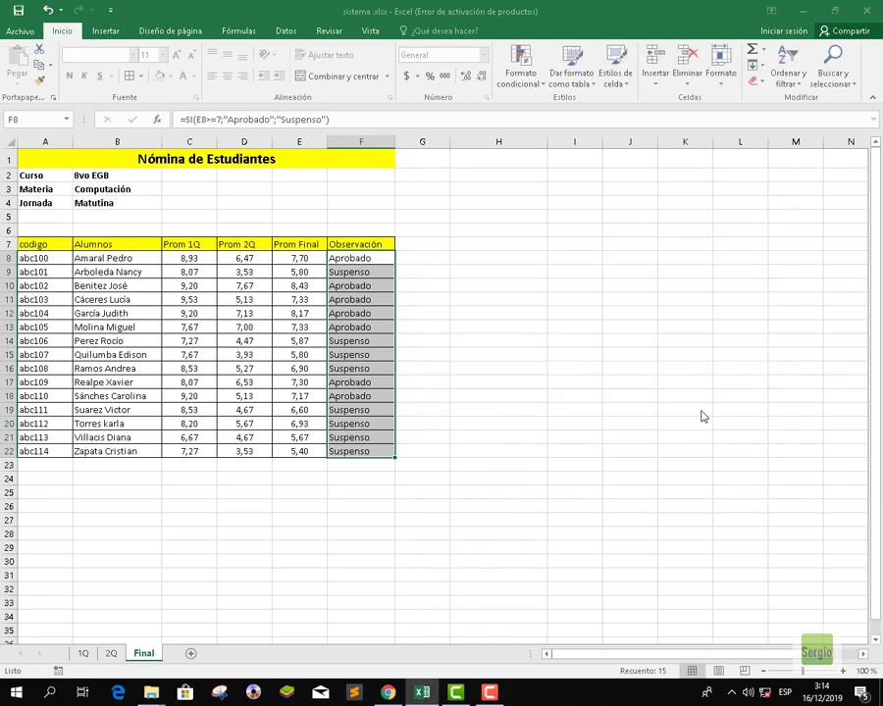
left_click(575, 436)
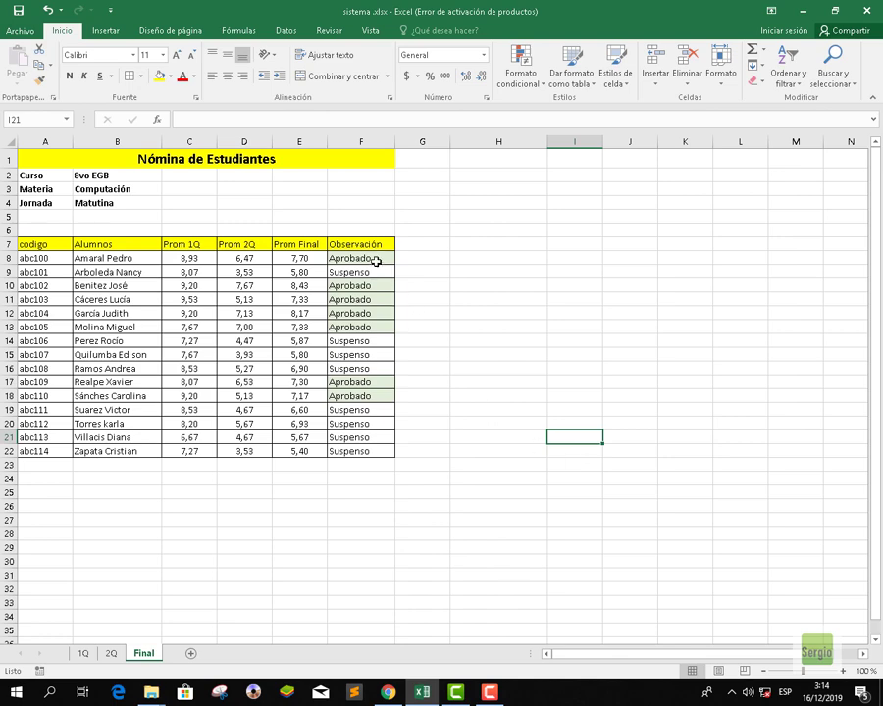
- Create a second conditional formatting rule on F8:F22 for cells with specific text containing "Suspenso"
left_click_drag(375, 258, 365, 452)
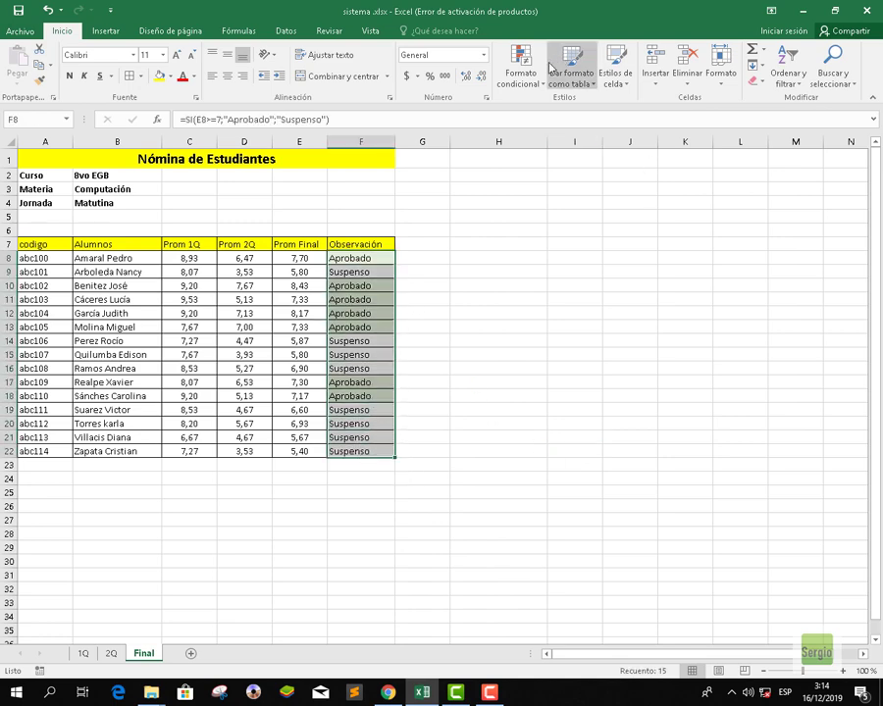
left_click(523, 81)
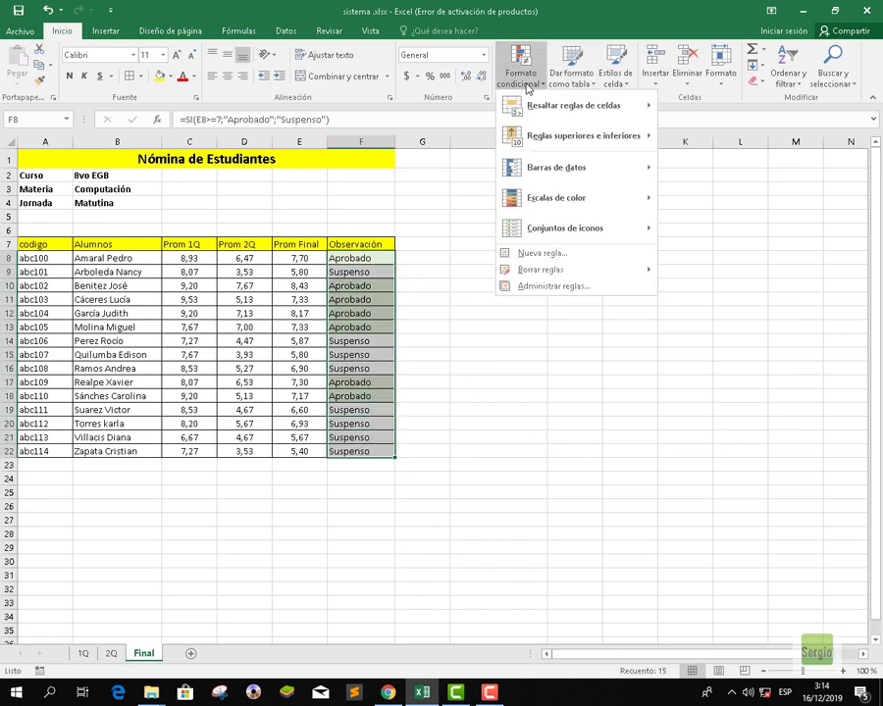
left_click(569, 255)
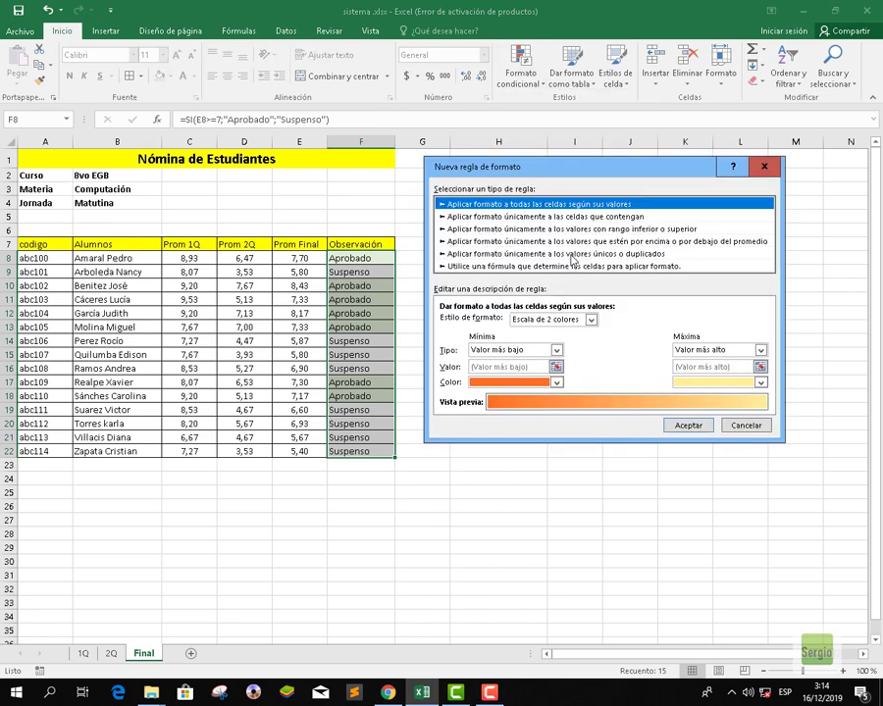
left_click(508, 218)
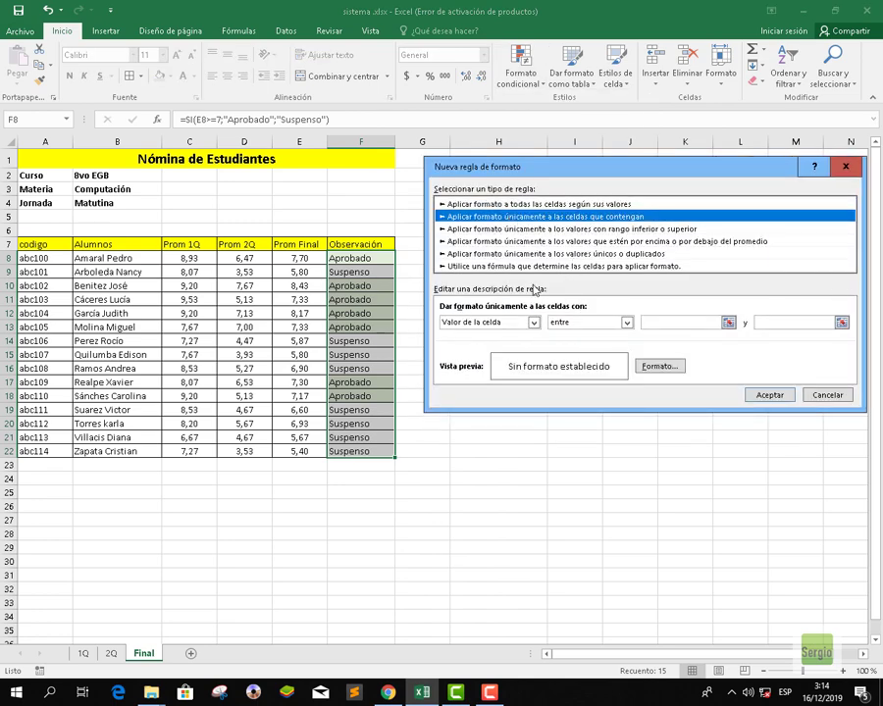
left_click(534, 322)
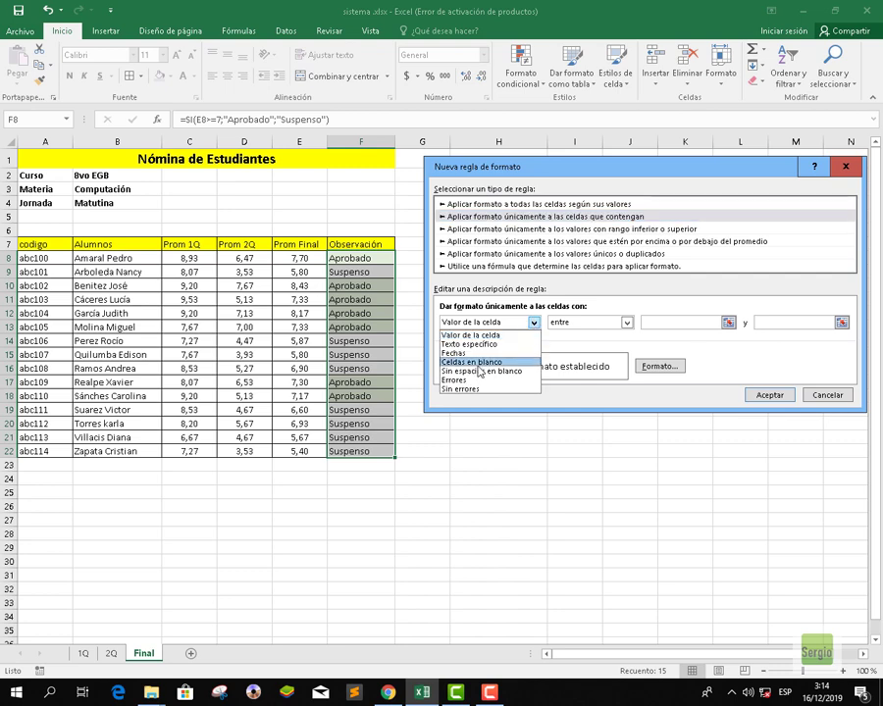
left_click(484, 345)
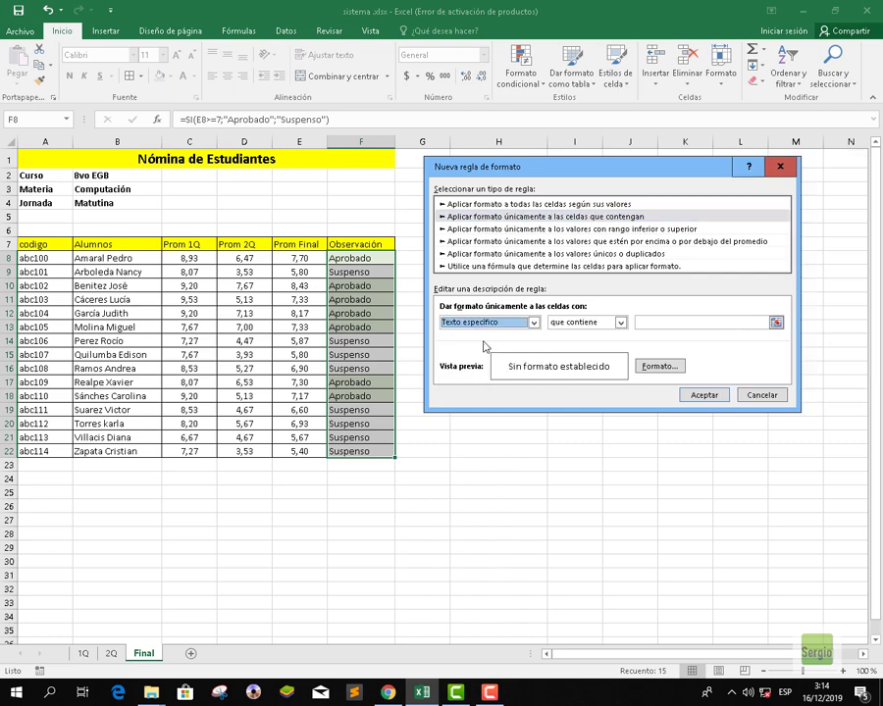
left_click(676, 322)
type("S")
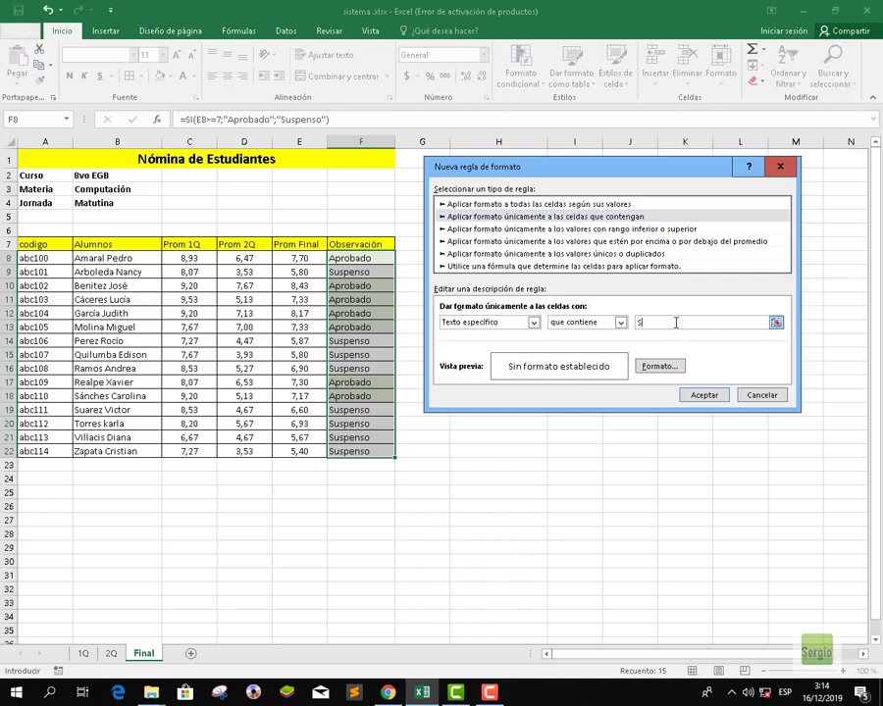
type("uspenso")
- Give the Suspenso rule a red fill and apply it to the Observación cells
left_click(671, 366)
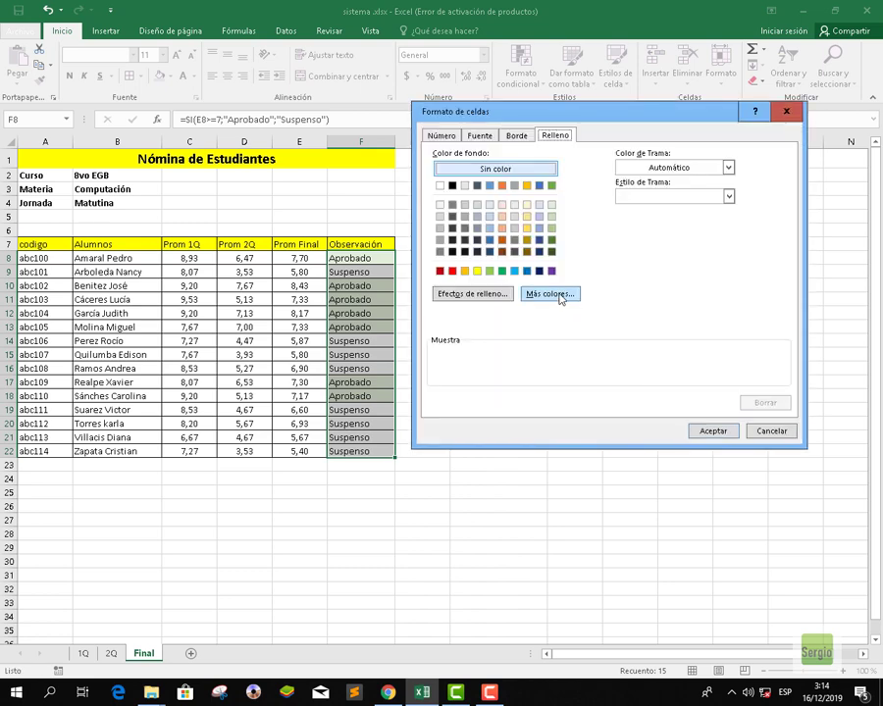
left_click(452, 271)
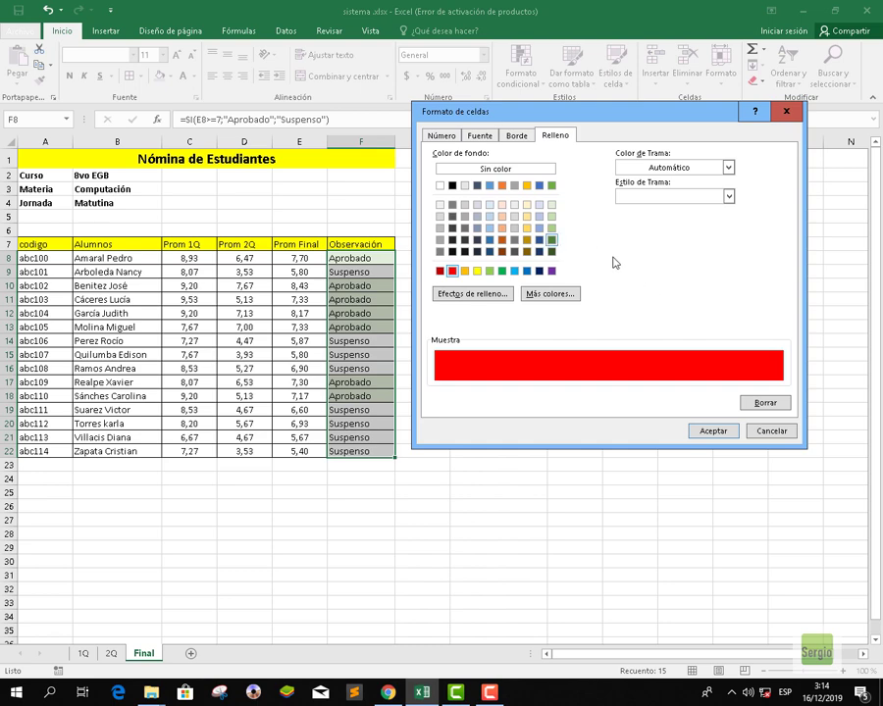
left_click(706, 432)
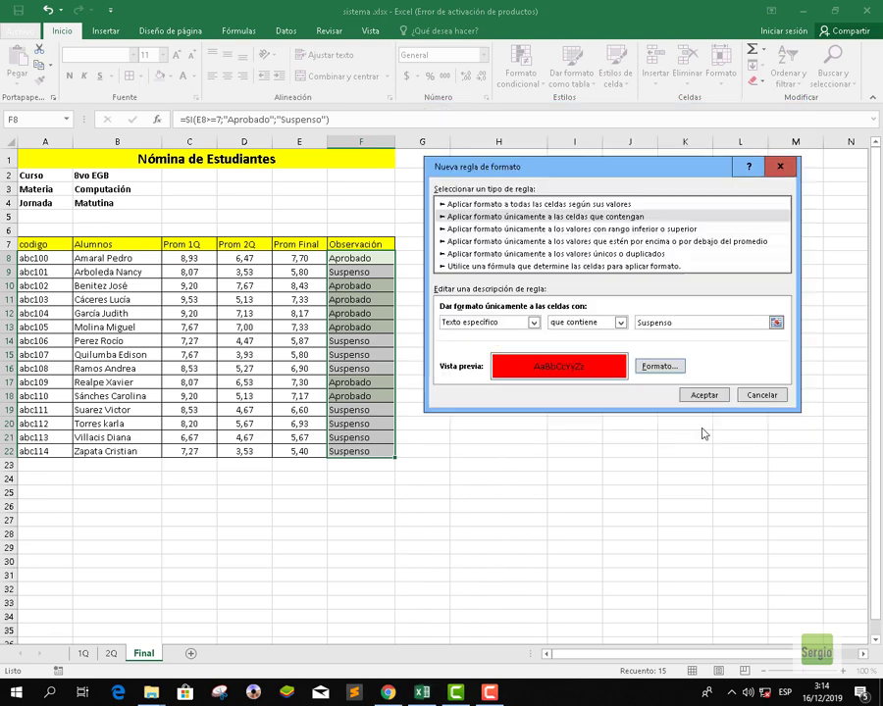
left_click(706, 395)
left_click(575, 409)
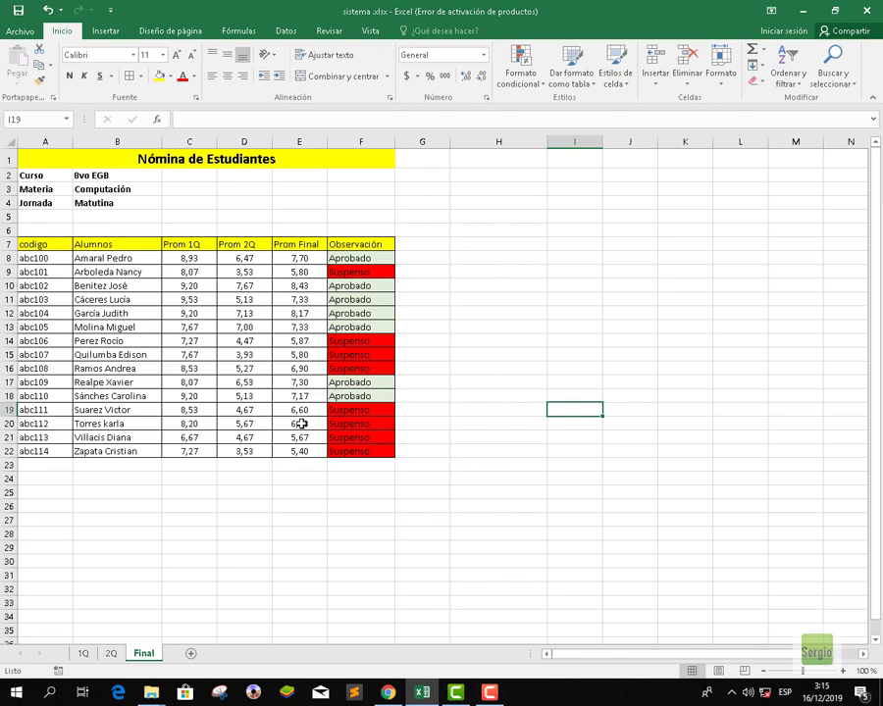
left_click(194, 273)
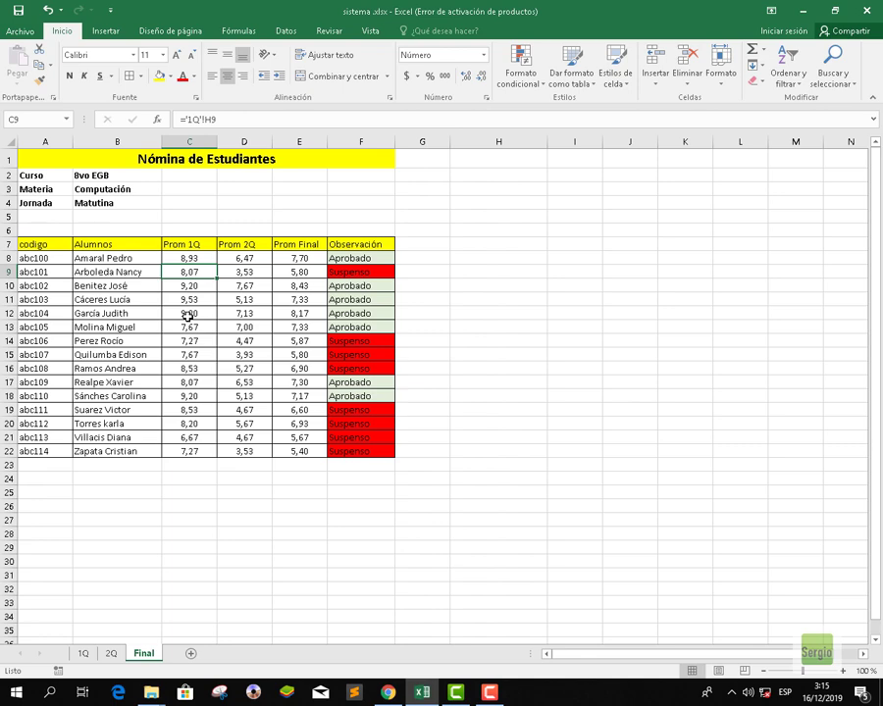
left_click(188, 317)
left_click(309, 477)
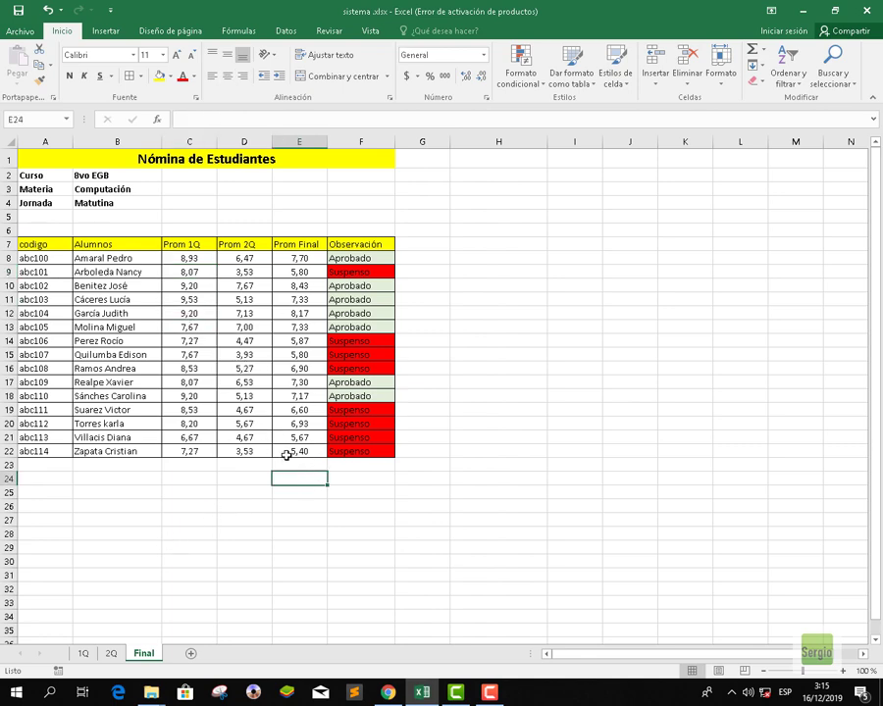
- On sheet 2Q, set the Parcial 1 grade in C20 to 10
left_click(111, 653)
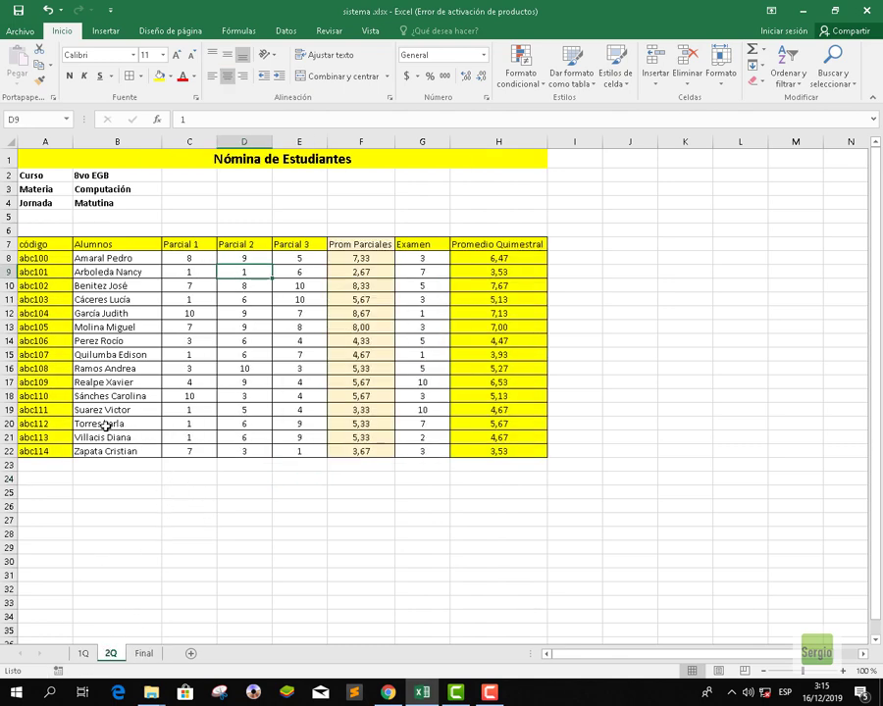
left_click(186, 424)
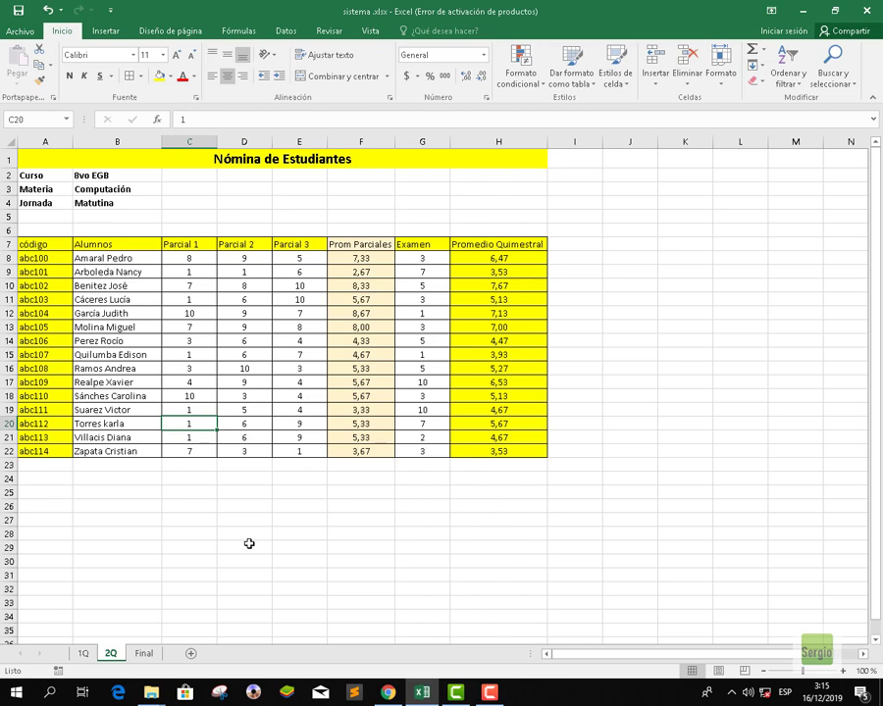
type("10")
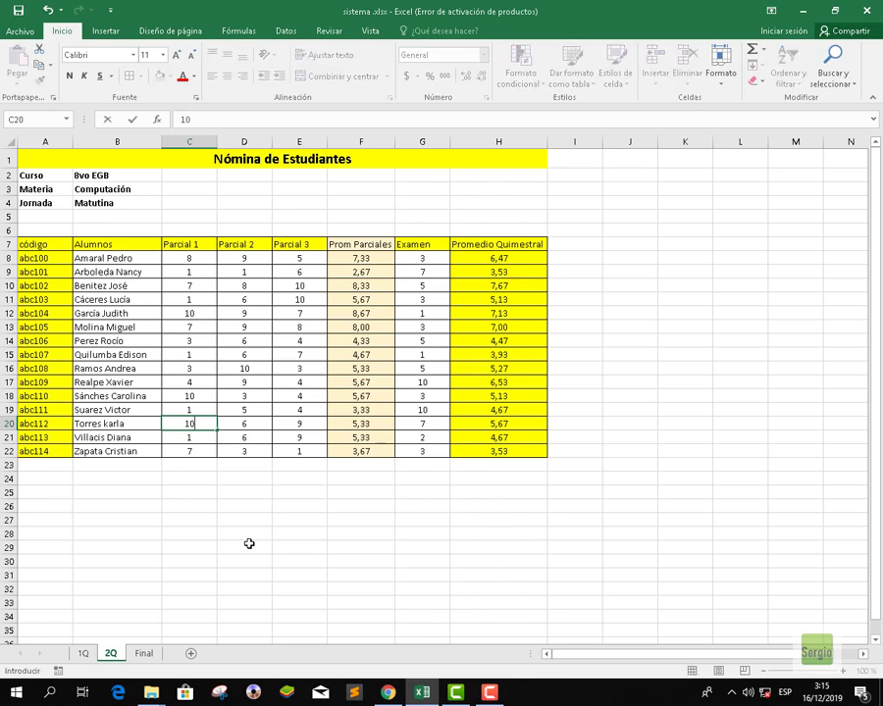
left_click(207, 490)
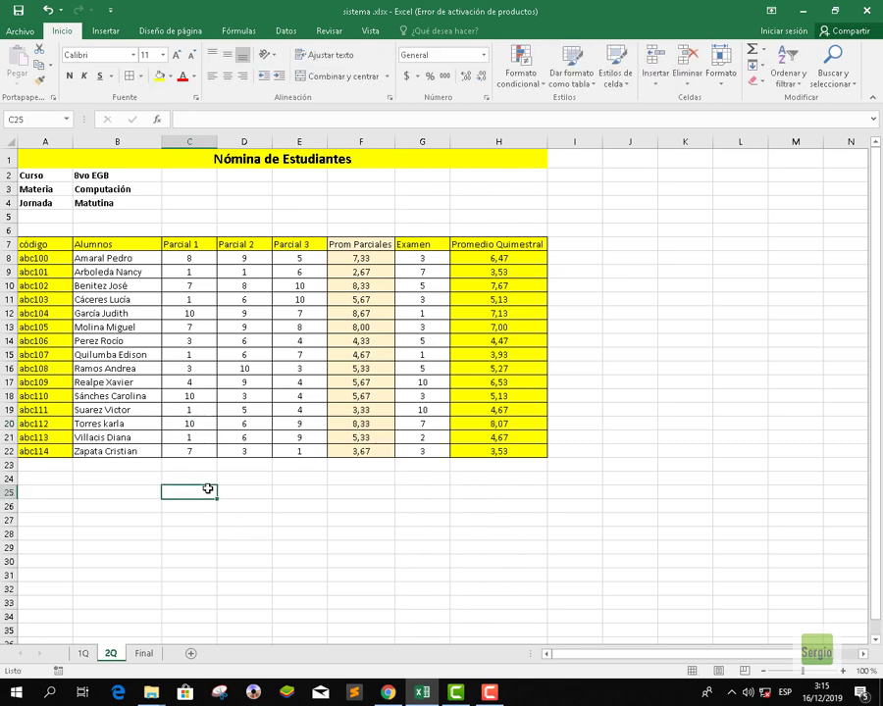
- Return to the Final sheet and check the averages and Observación result in row 20
left_click(146, 653)
left_click(241, 540)
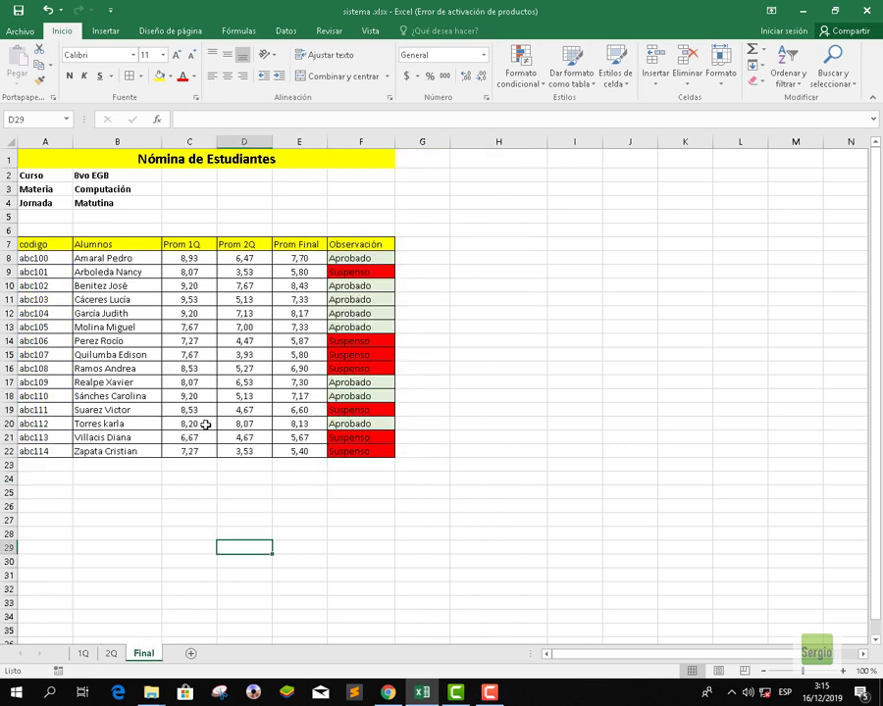
left_click(206, 424)
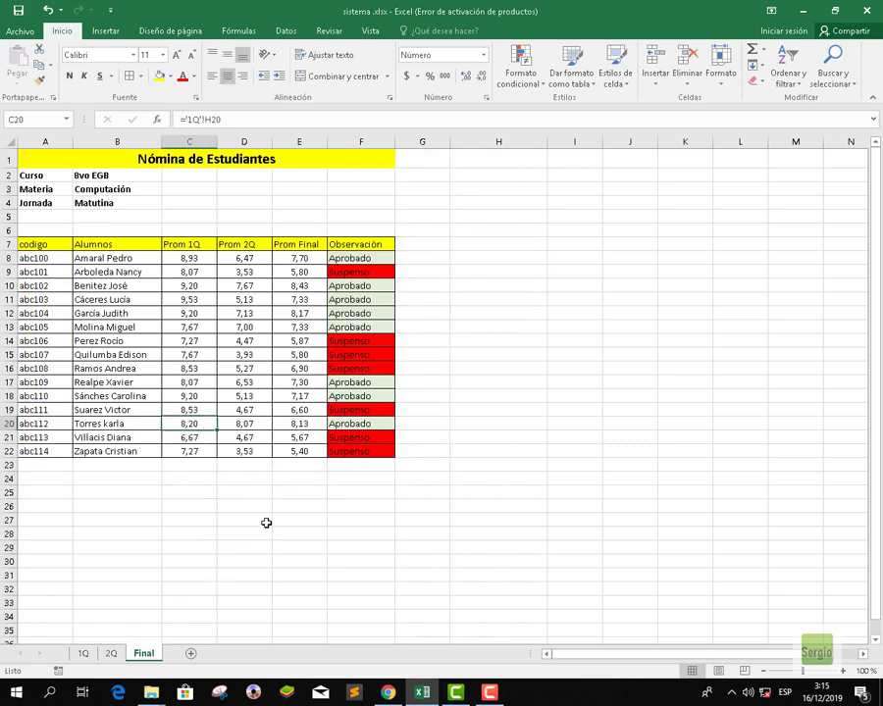
key("Right")
key("Right")
key("Right")
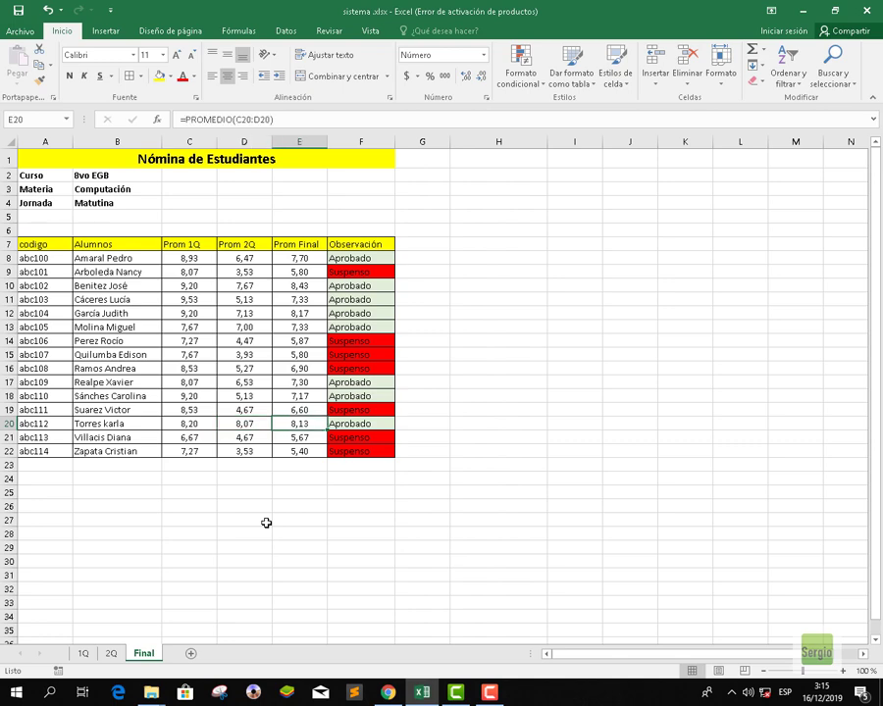
key("Right")
- Enter the labels "Total Aprobados" in D25 and "Total Suspensos" in D26 of the Final sheet
key("Down")
key("Down")
key("Down")
key("Down")
key("Down")
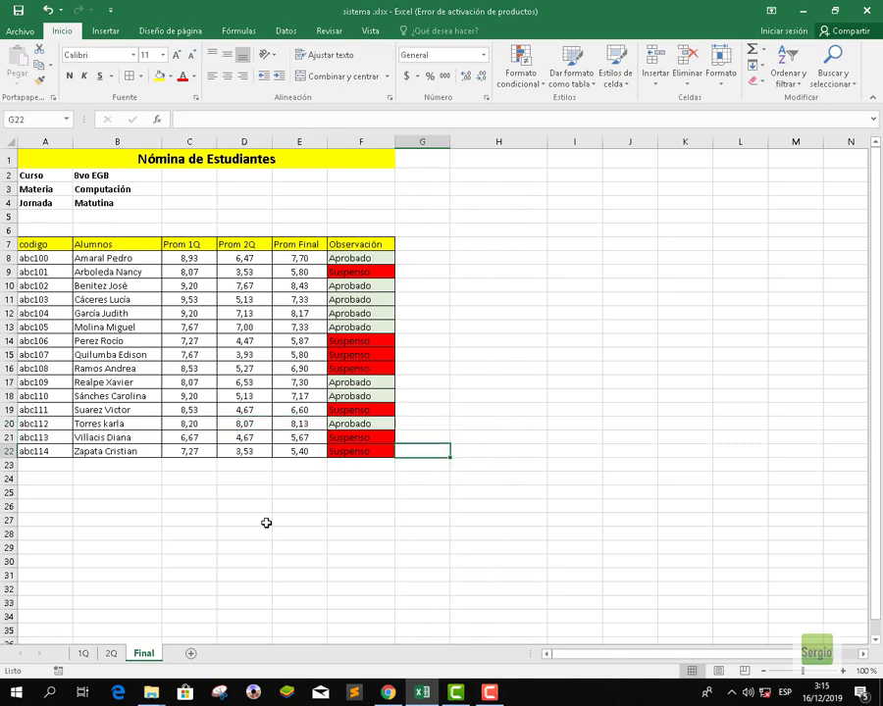
key("Left")
key("Left")
key("Left")
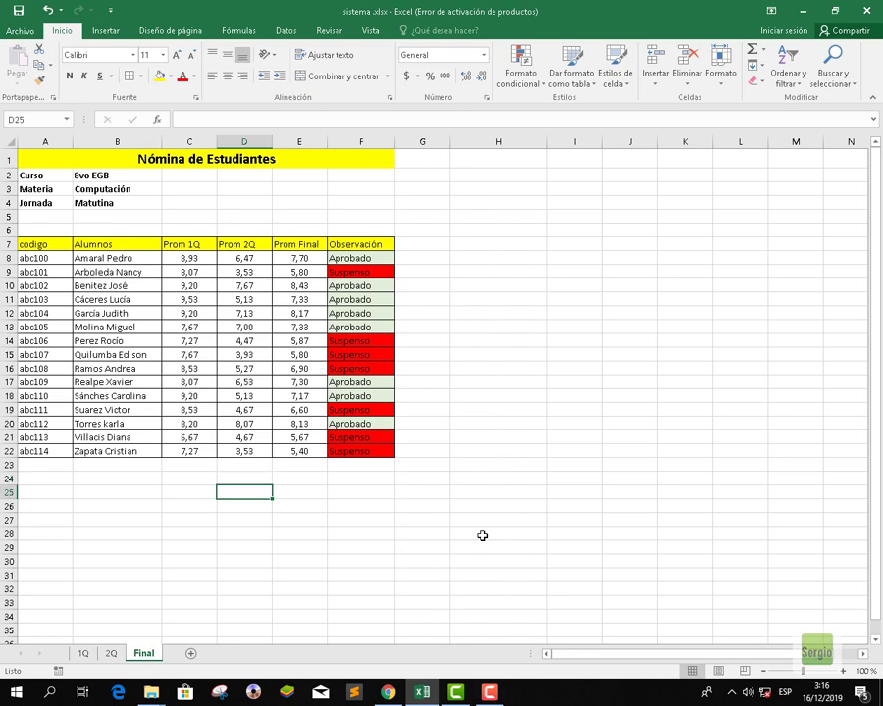
type("T")
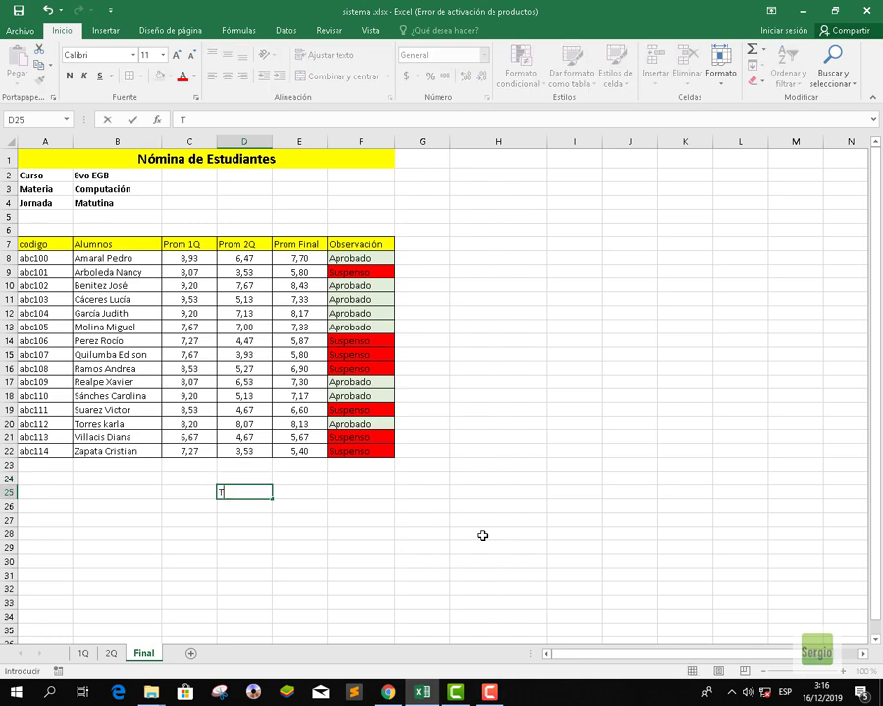
type("otal Aprobados")
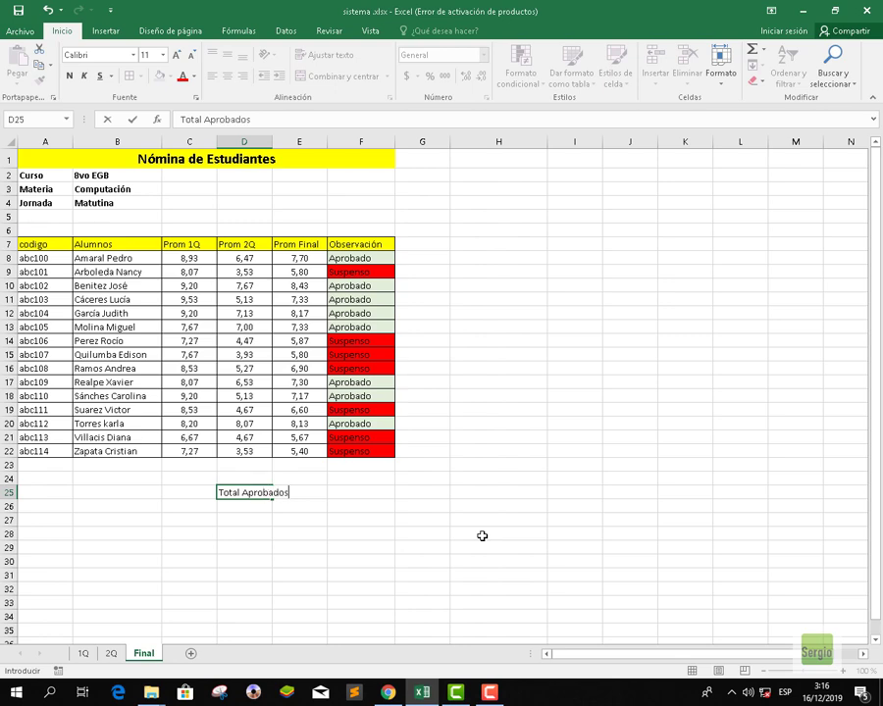
key("Return")
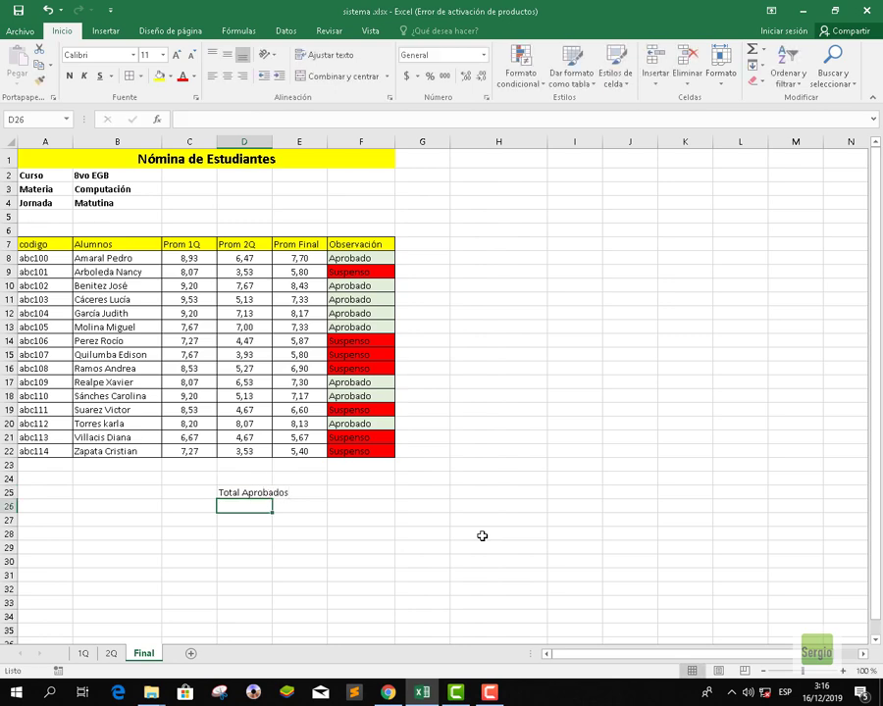
type("Total")
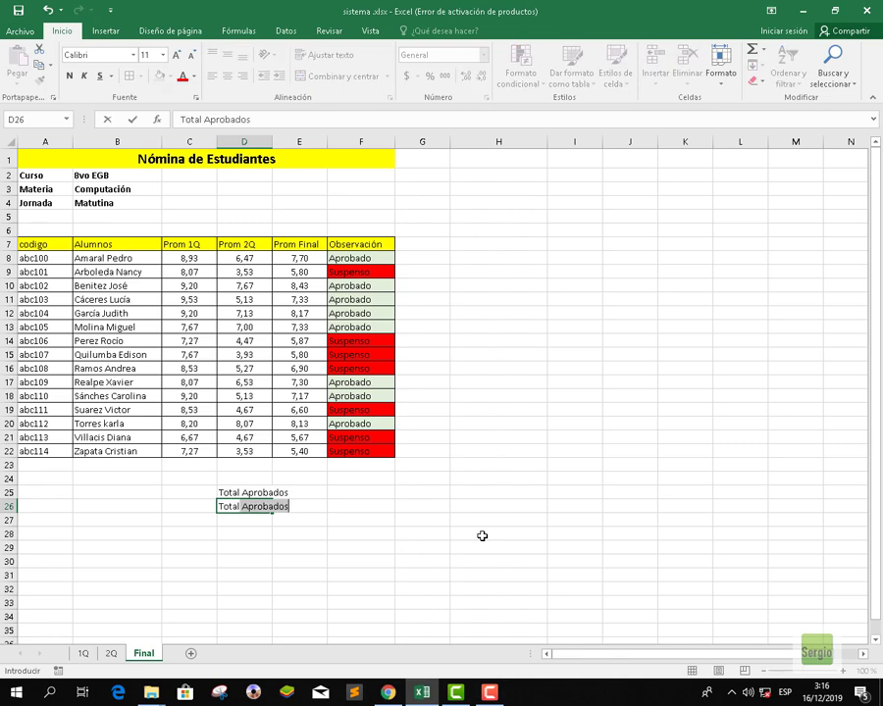
type("S")
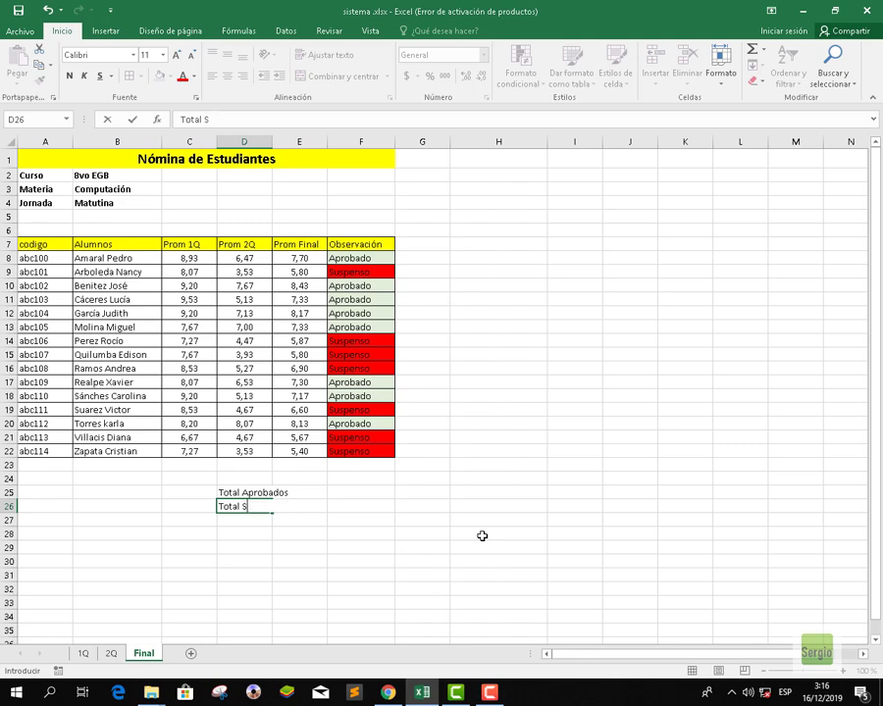
type("uspensos")
left_click(251, 518)
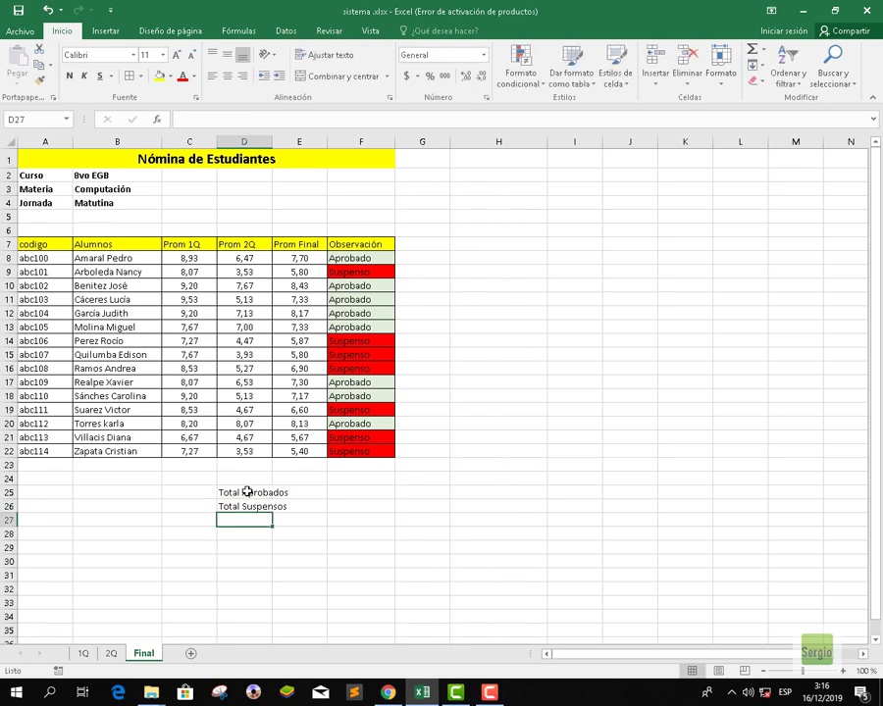
- Break the labels in D25 and D26 onto two lines after the word "Total"
double_click(247, 491)
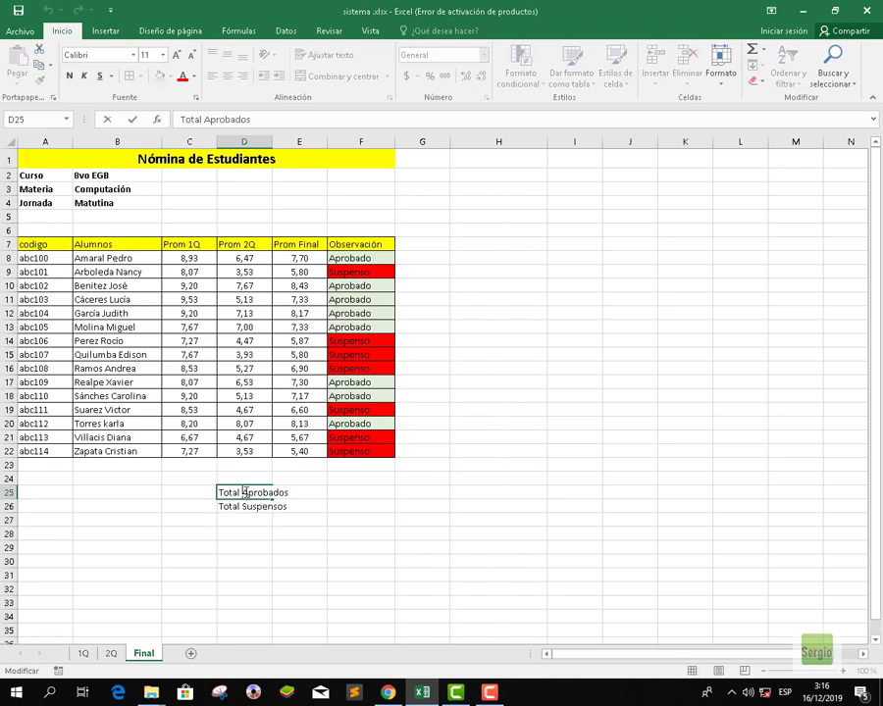
key("alt+Return")
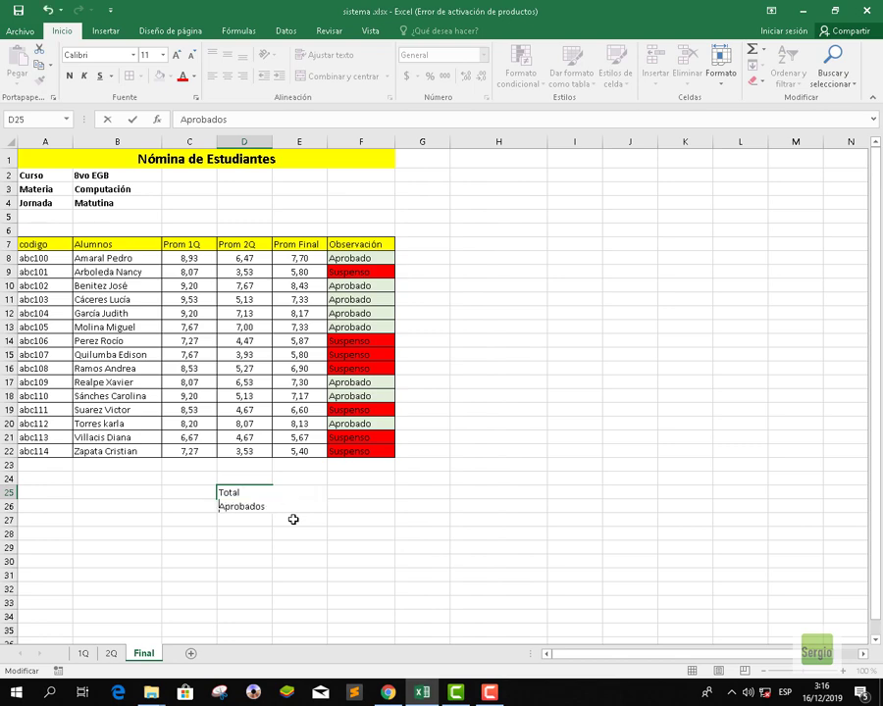
left_click(287, 541)
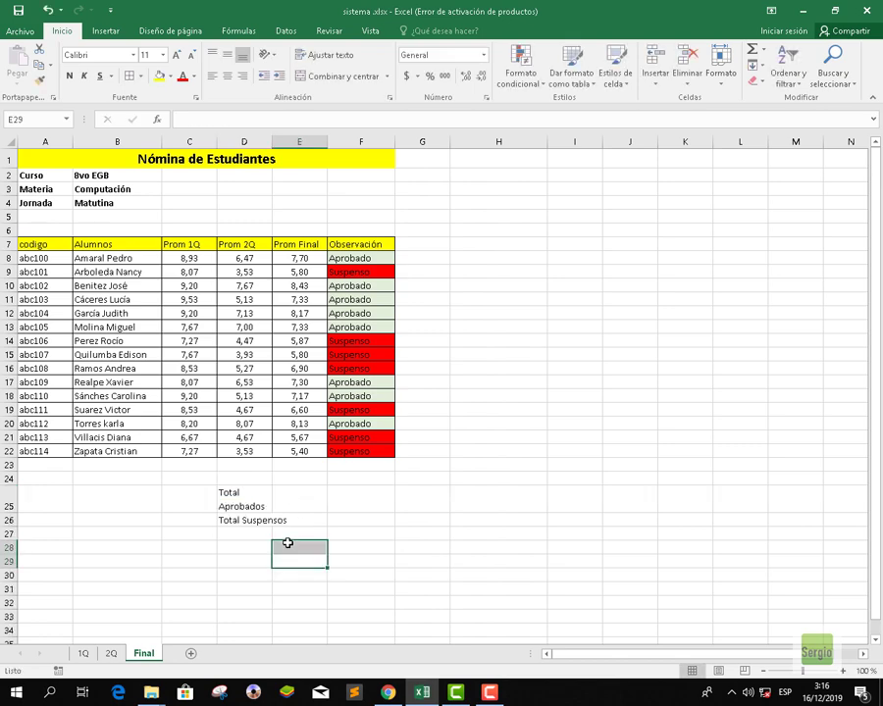
left_click(241, 521)
double_click(255, 527)
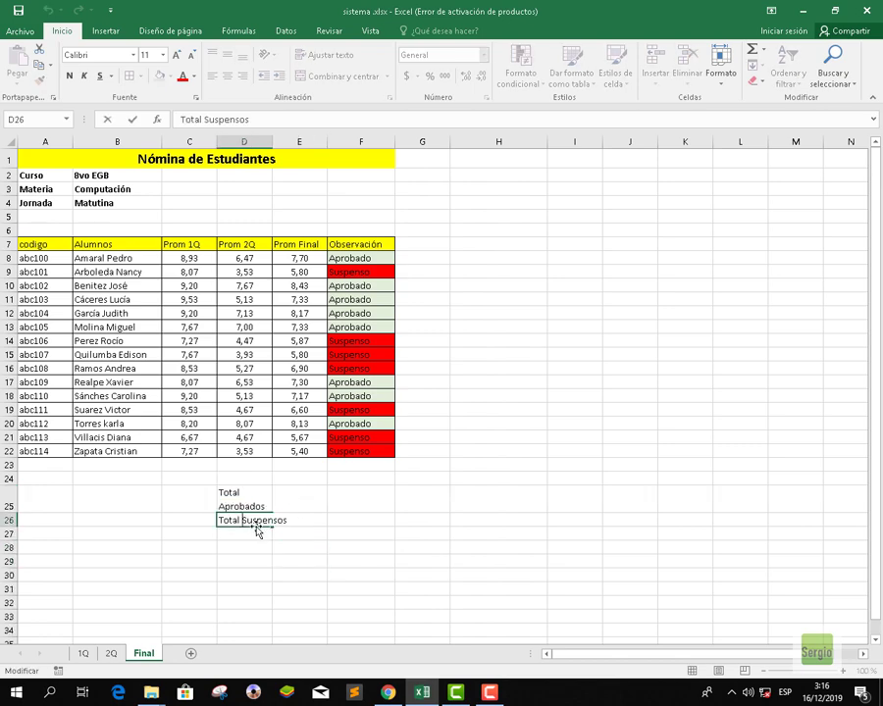
key("alt+Return")
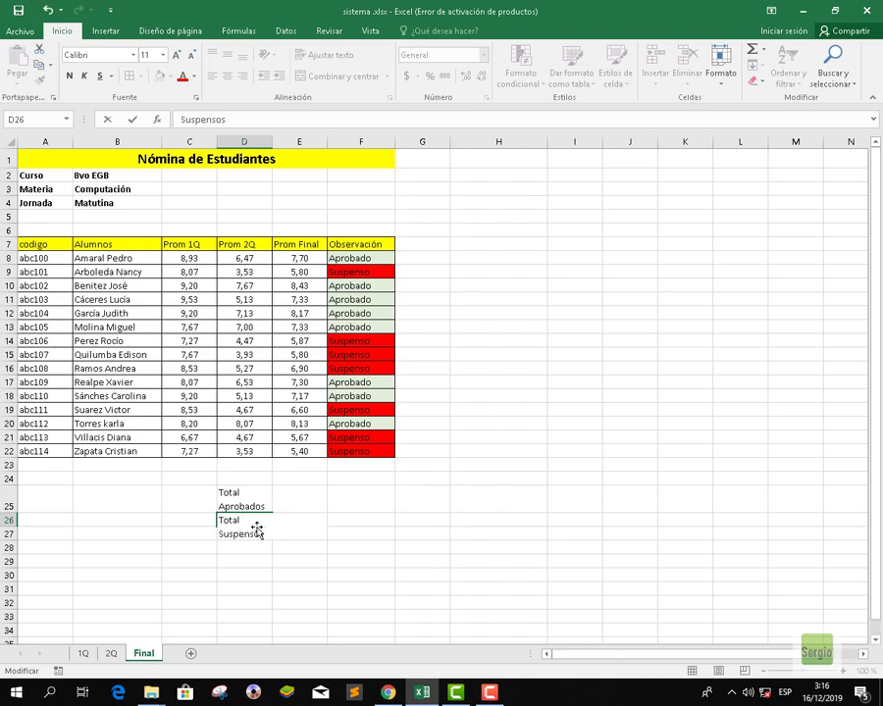
left_click(257, 503)
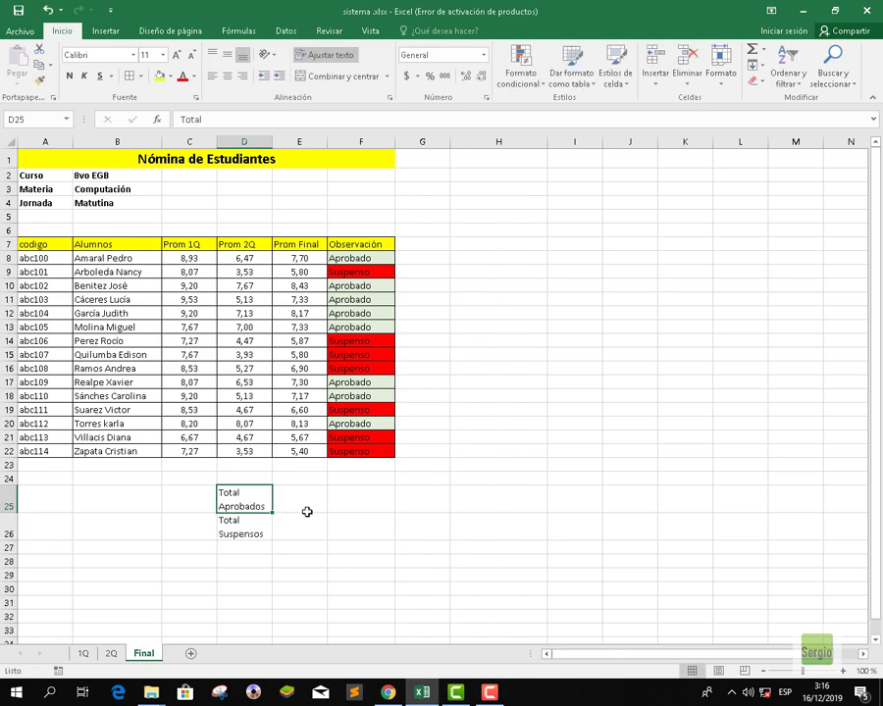
- Apply all borders to the totals block D25:E26
left_click(353, 538)
left_click_drag(231, 492, 284, 535)
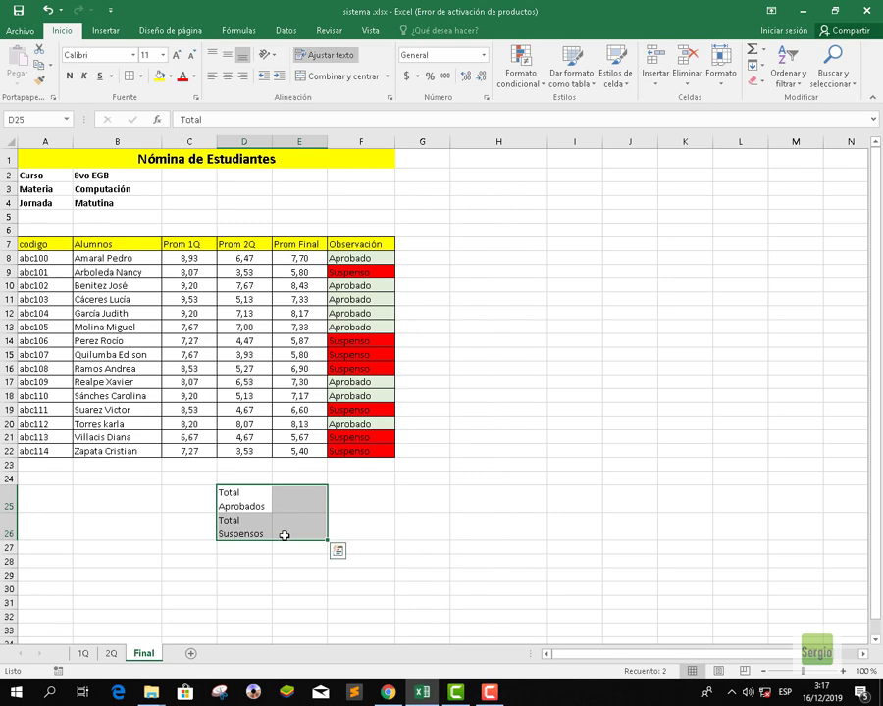
left_click(128, 77)
left_click(349, 526)
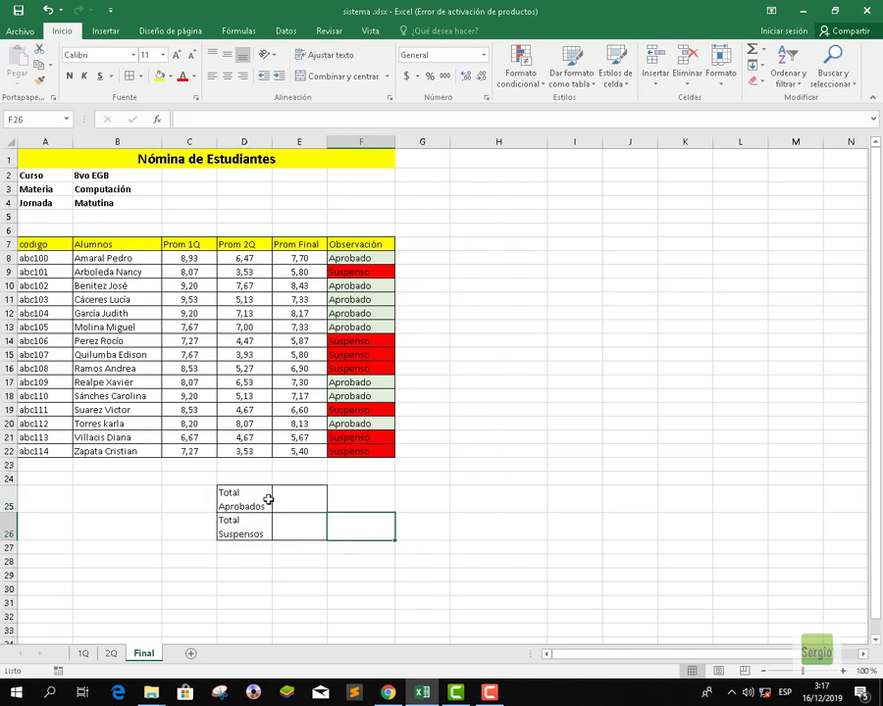
- In E25, count the approved students with CONTAR.SI over F8:F22 using the criterion "Aprobado"
double_click(299, 497)
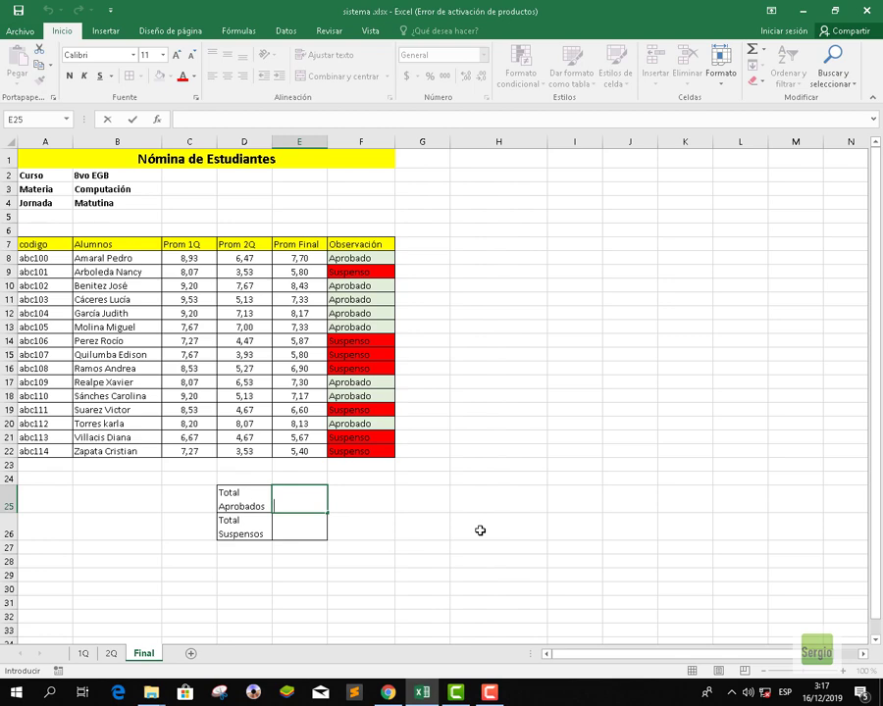
type("=")
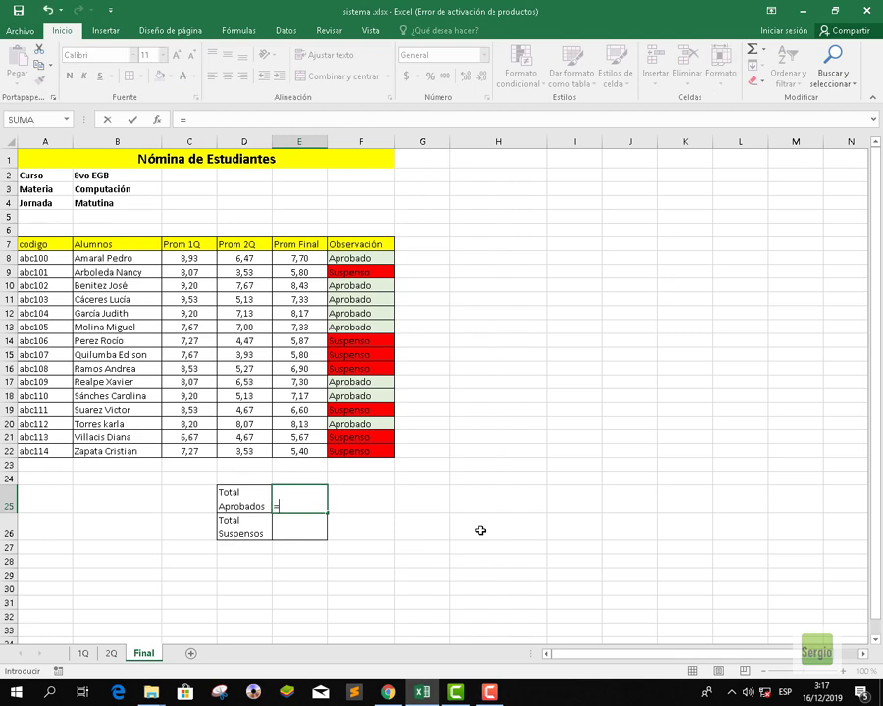
type("contar")
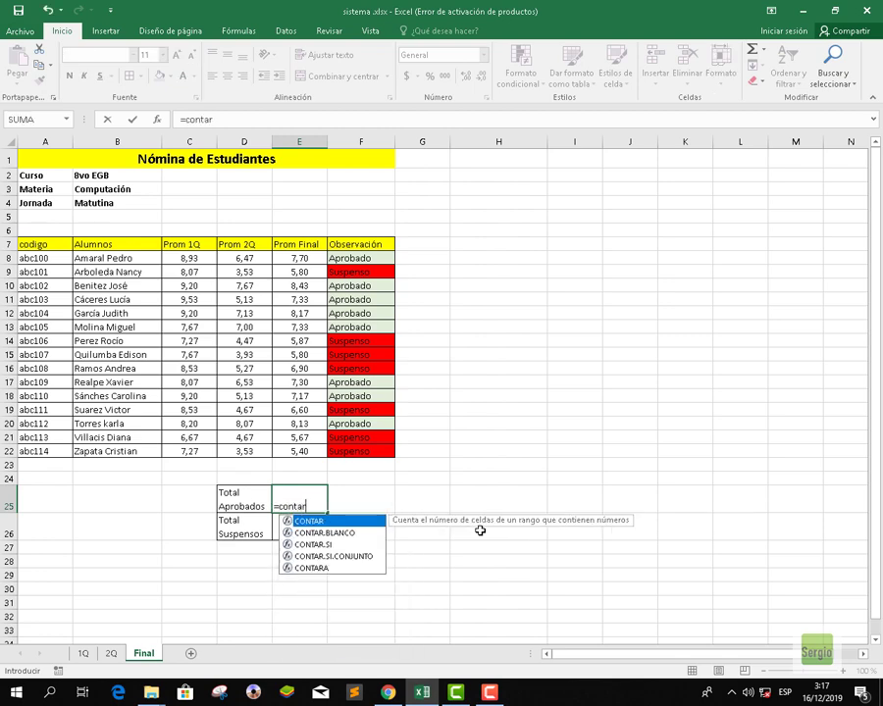
type(".si")
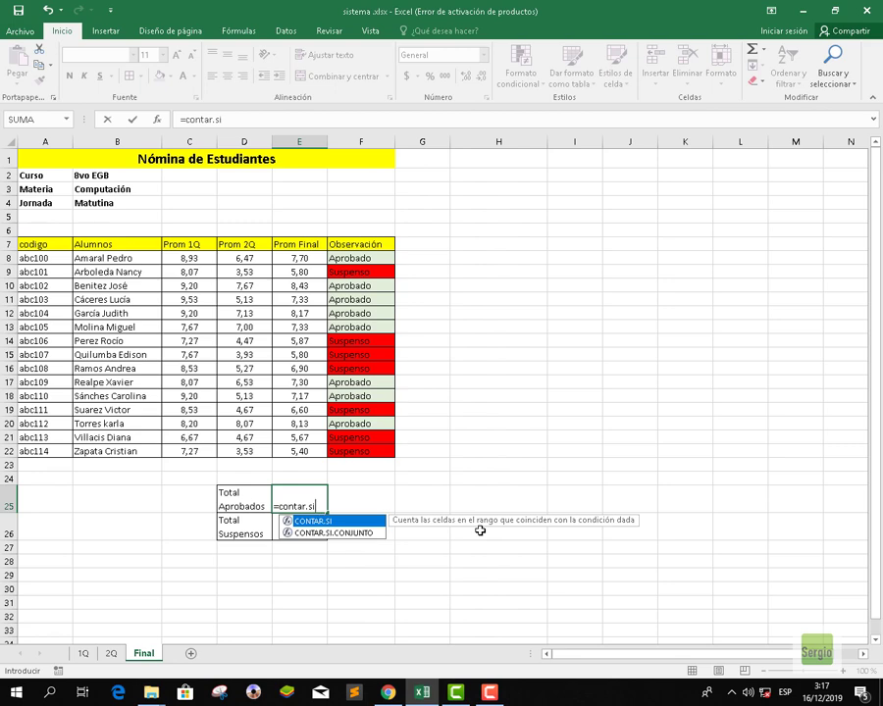
type("(")
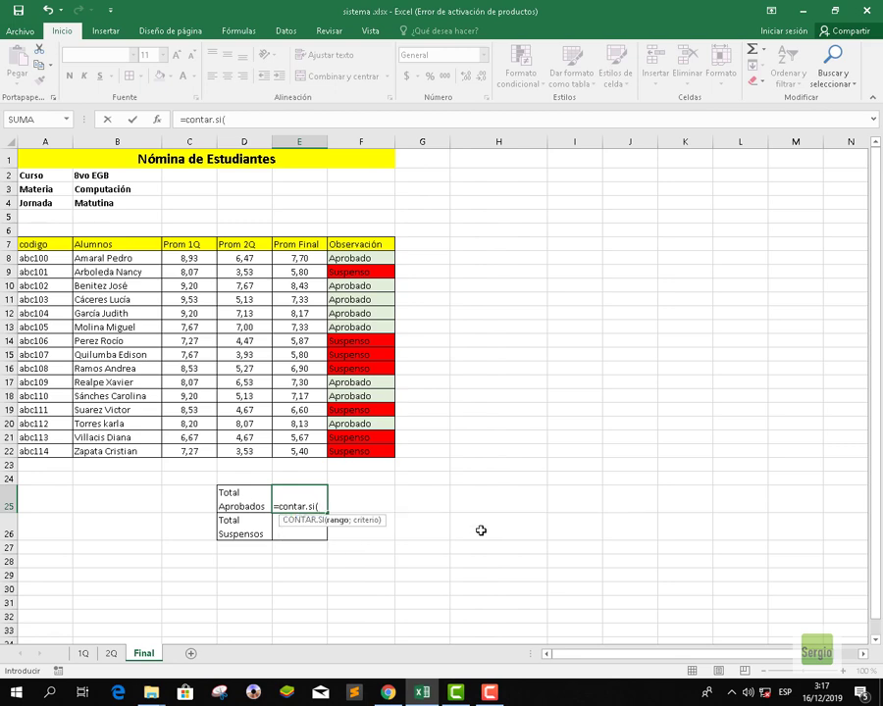
left_click_drag(365, 257, 369, 448)
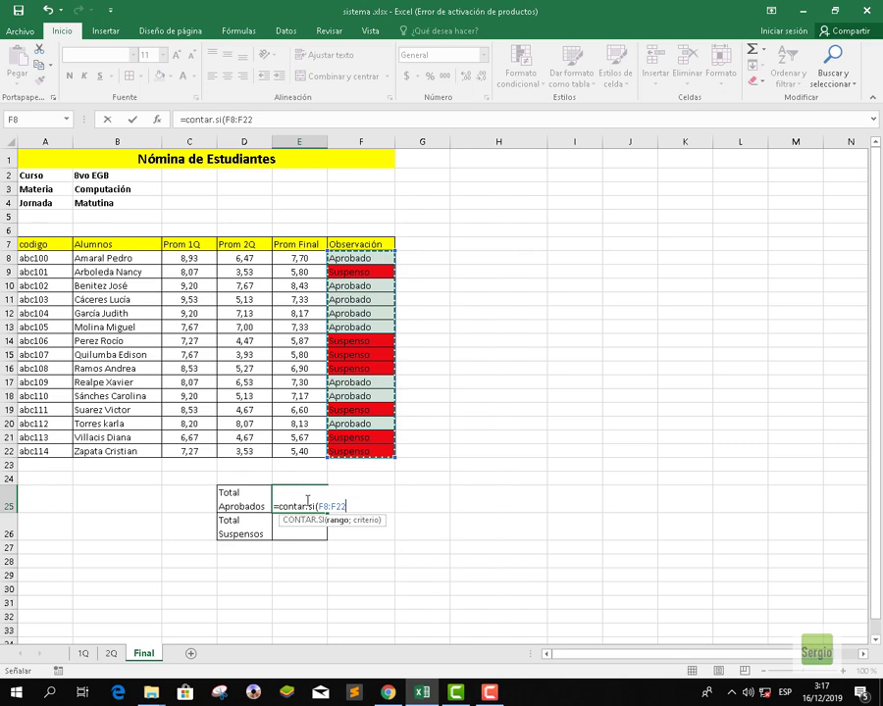
type(";")
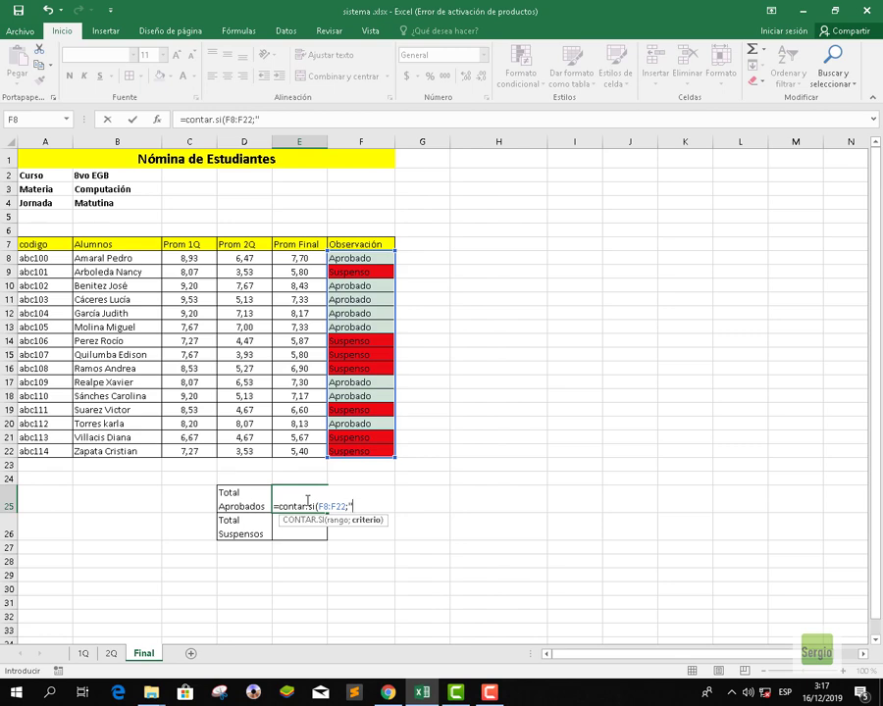
type("Aprobado\")")
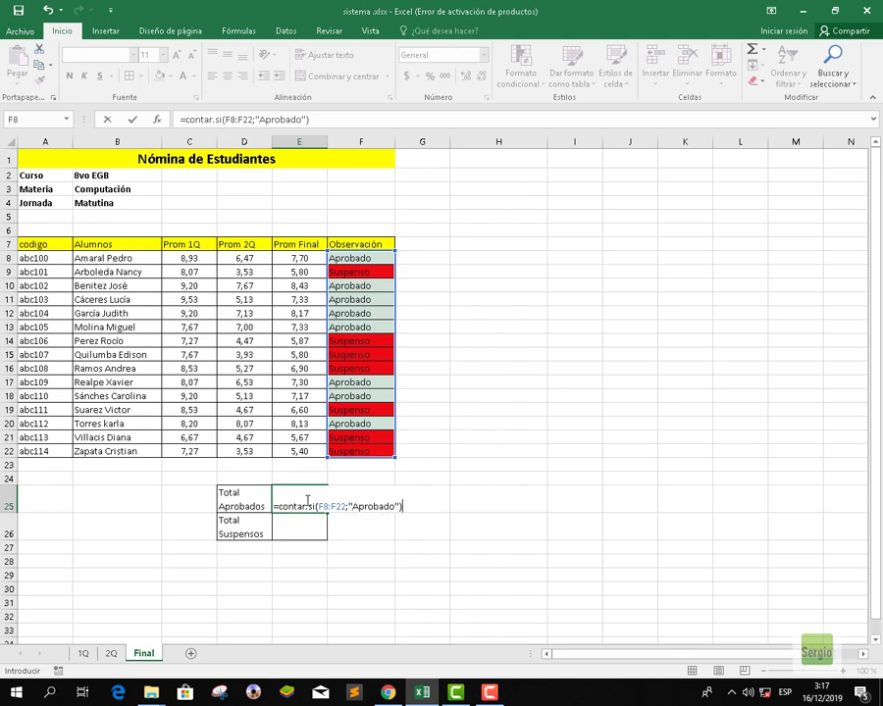
key("Return")
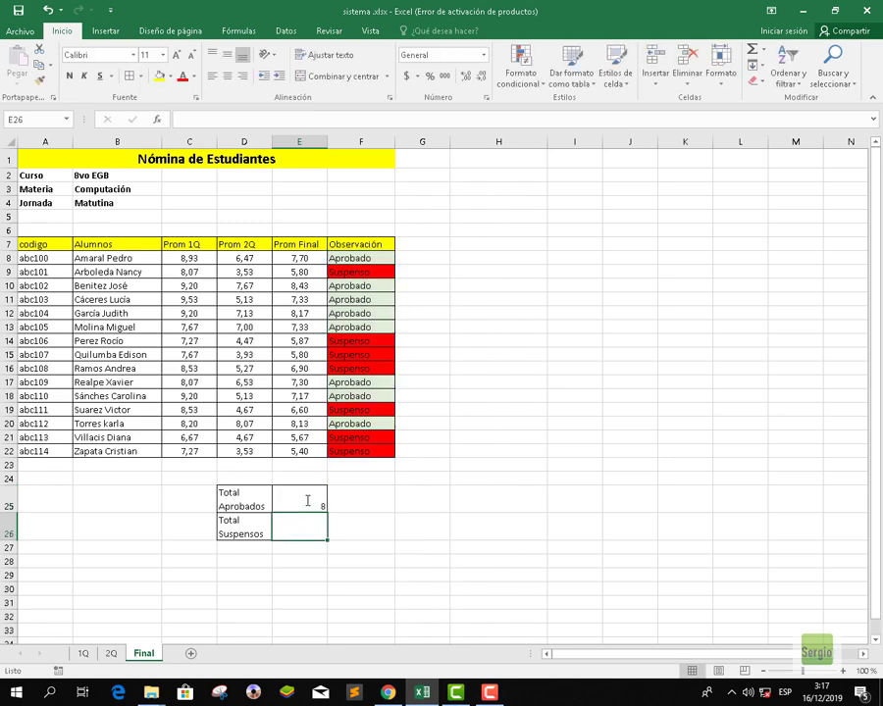
- In E26, count the failed students with CONTAR.SI over F8:F22 using the criterion "Suspenso"
type("=")
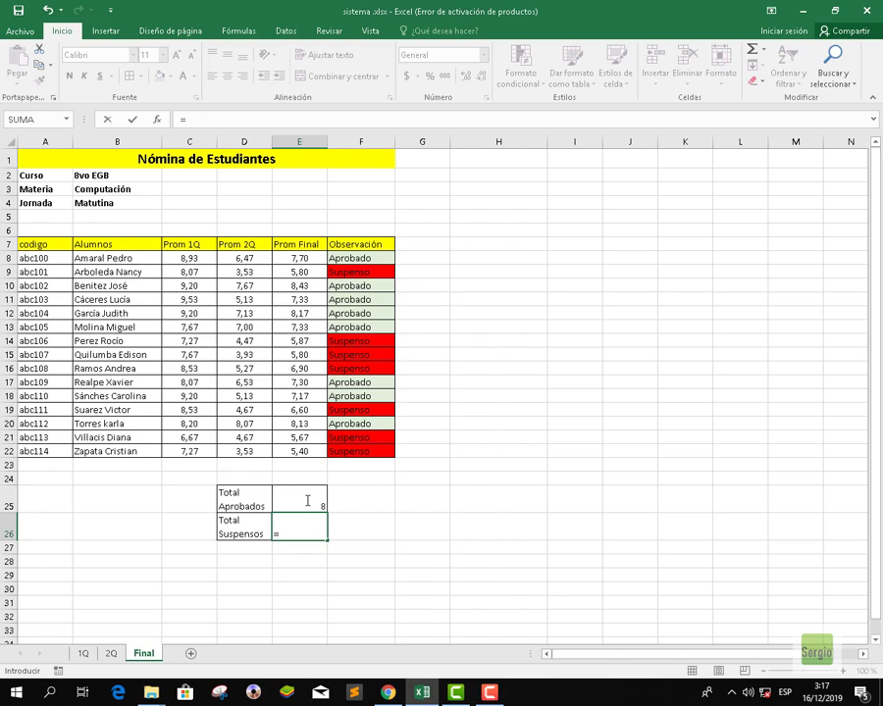
type("contar.s")
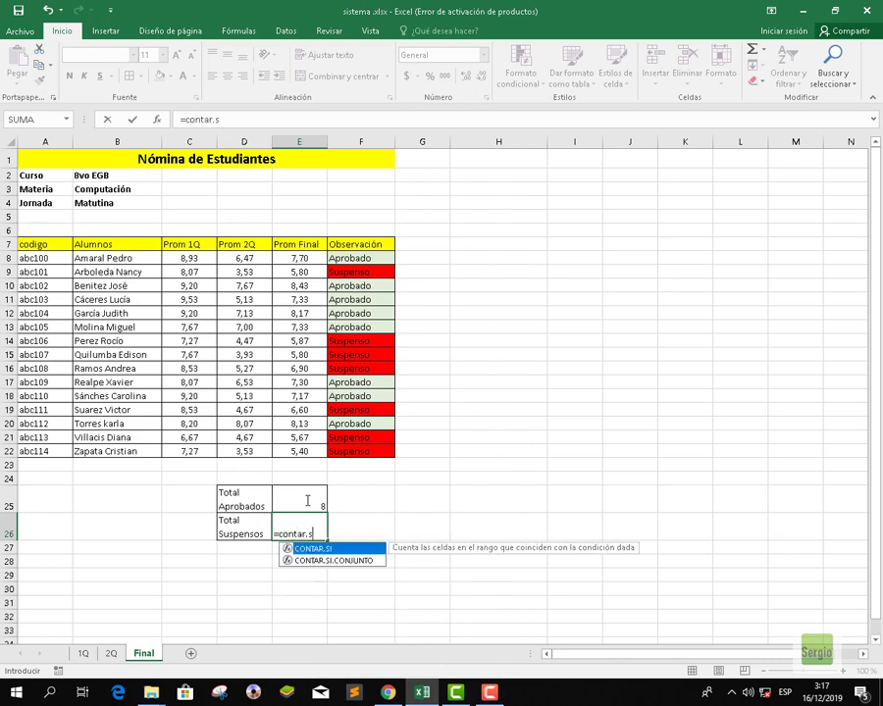
type("i(")
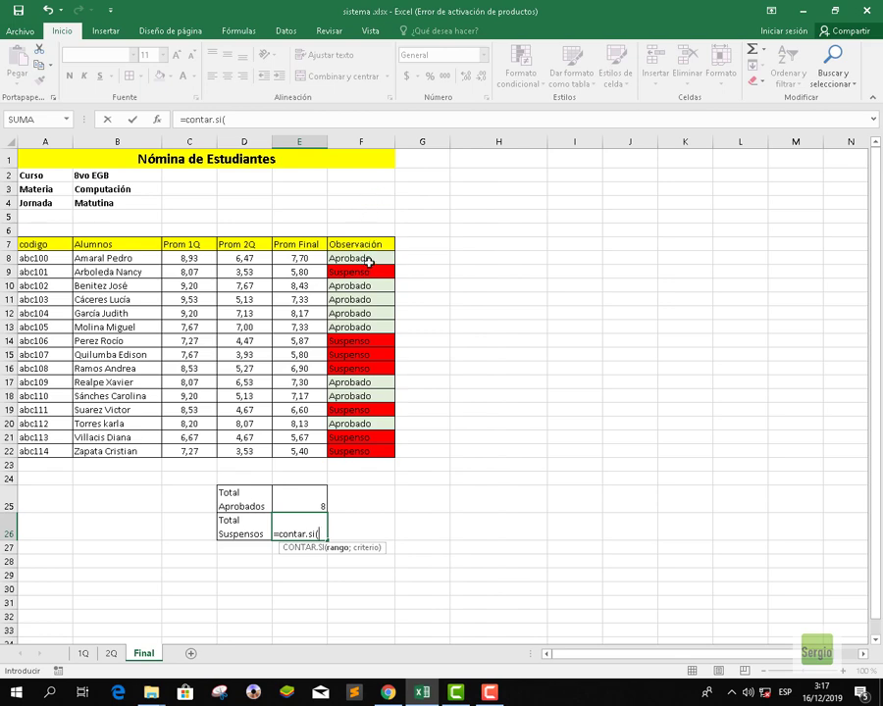
left_click_drag(367, 260, 361, 449)
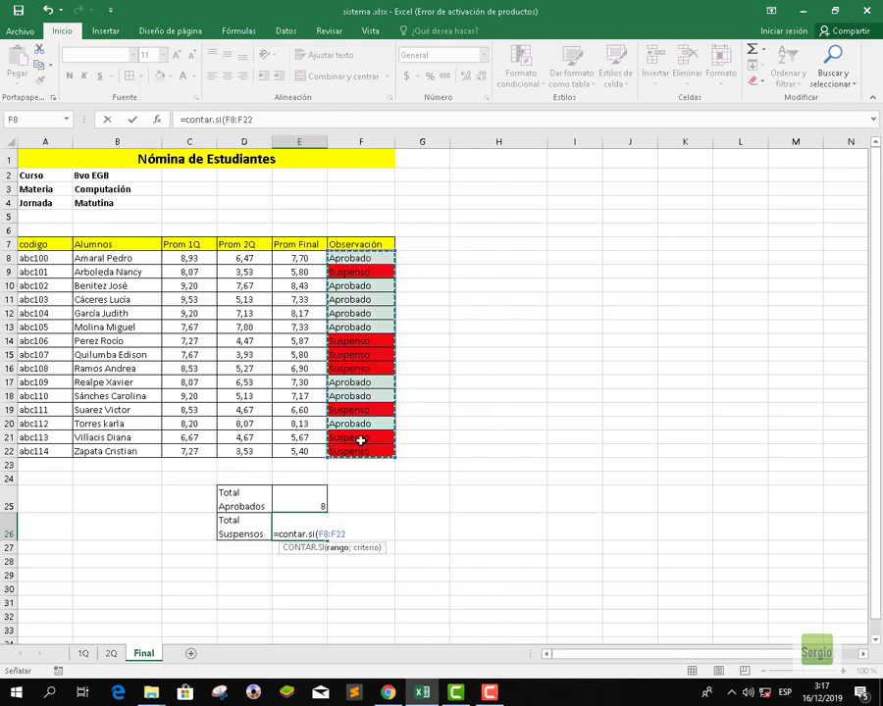
type(";")
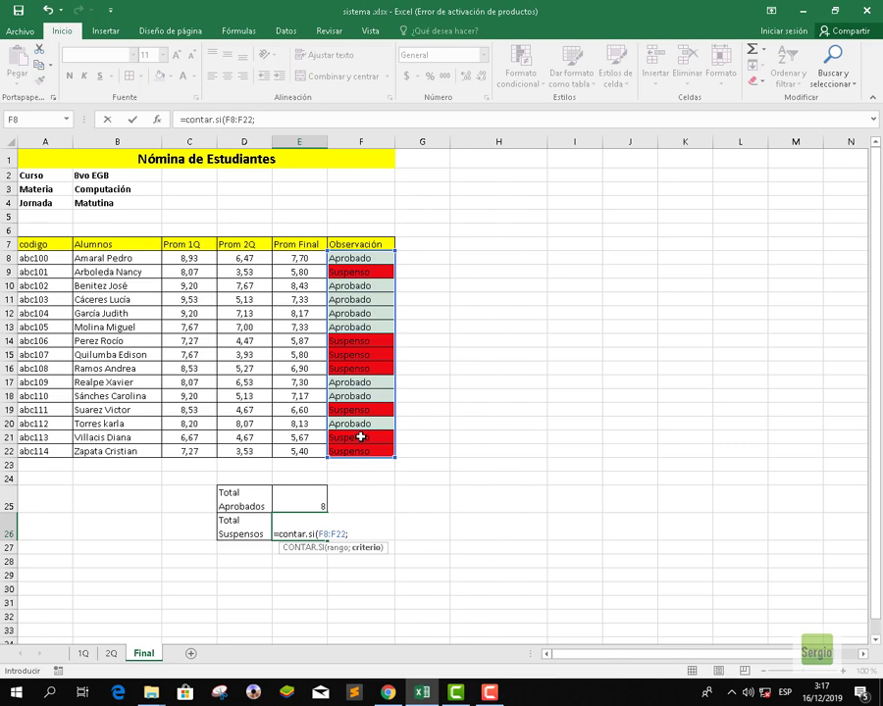
type("\"Suspenso")
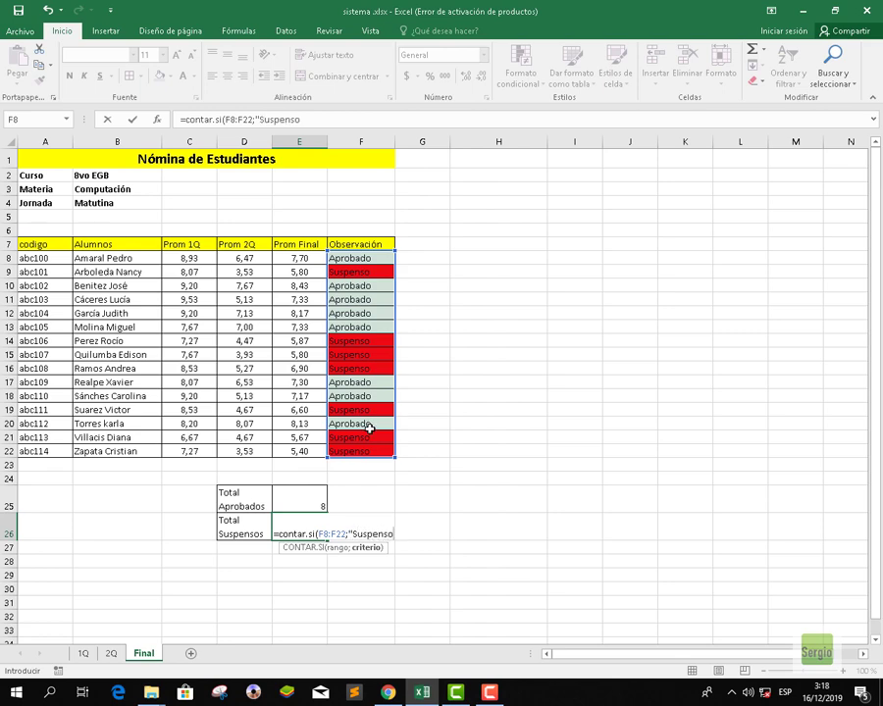
type("\")")
key("Return")
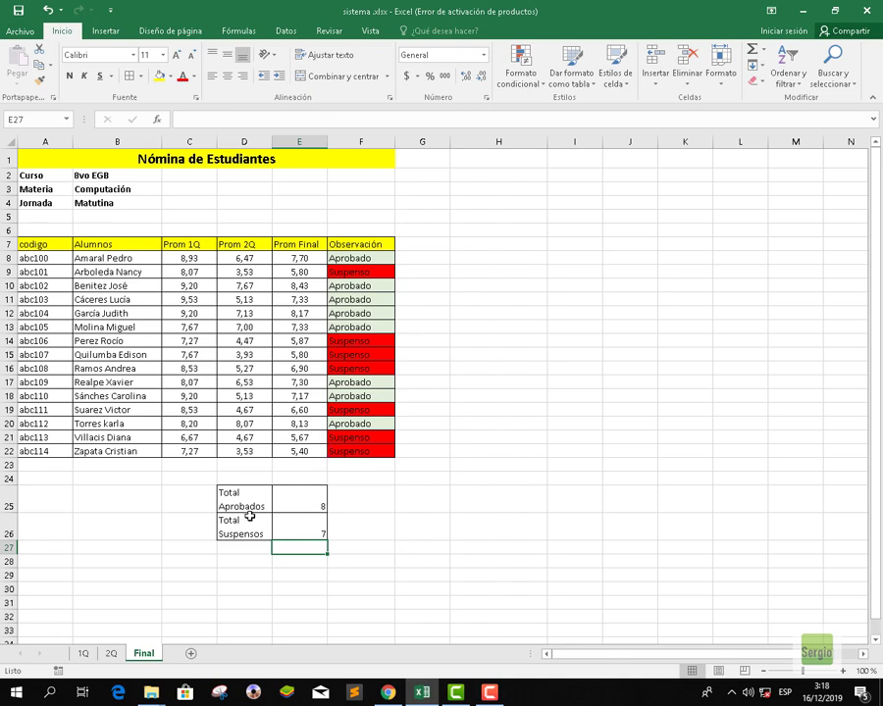
- On the 2Q sheet, set the Parcial 1 and Parcial 2 grades of student abc113 (C21 and D21) to 10
left_click(110, 654)
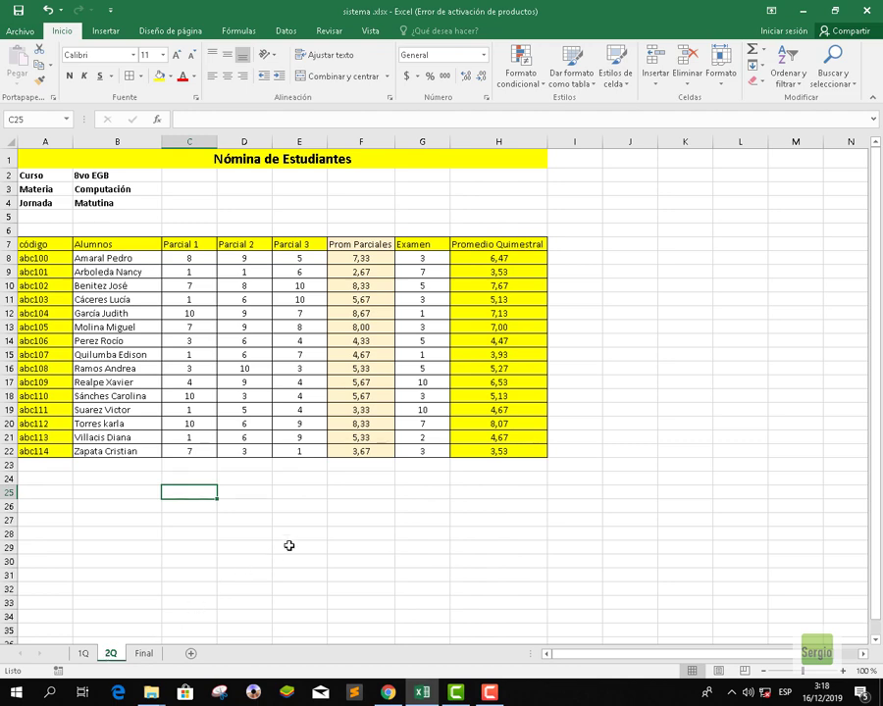
left_click(195, 437)
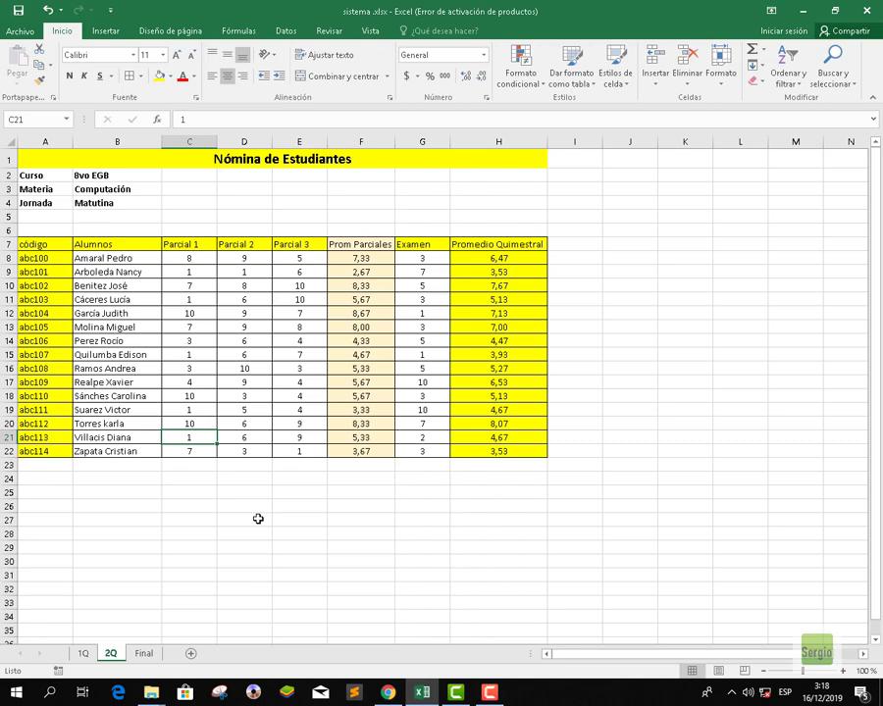
left_click(145, 653)
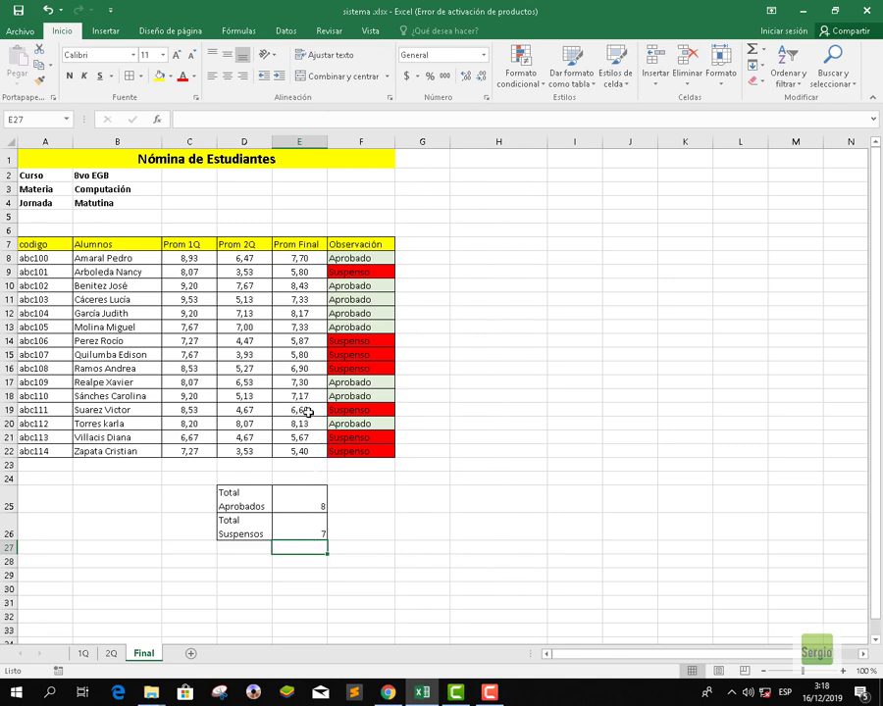
left_click(111, 654)
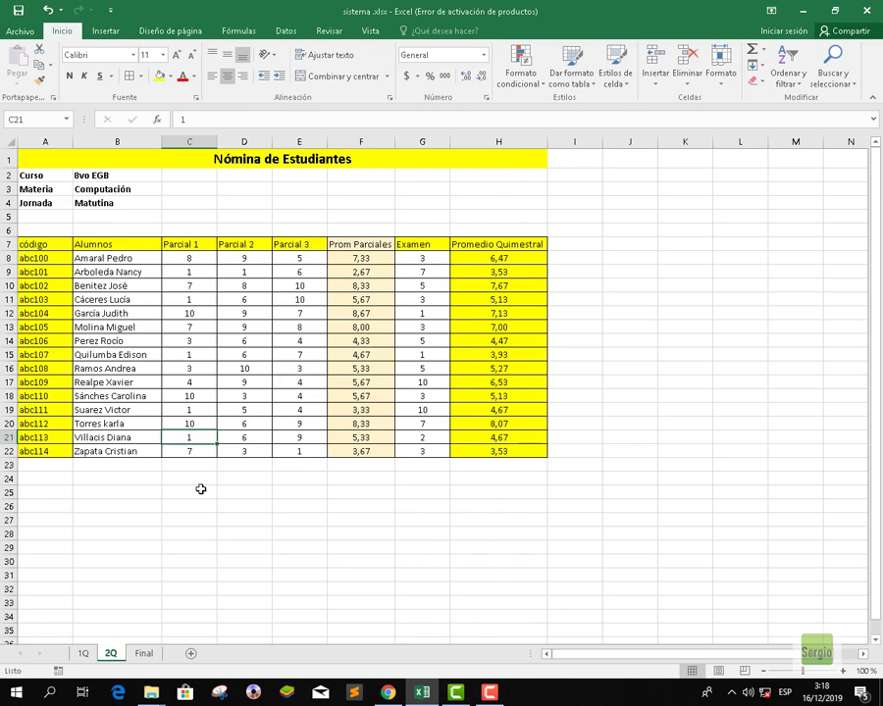
type("10")
key("Tab")
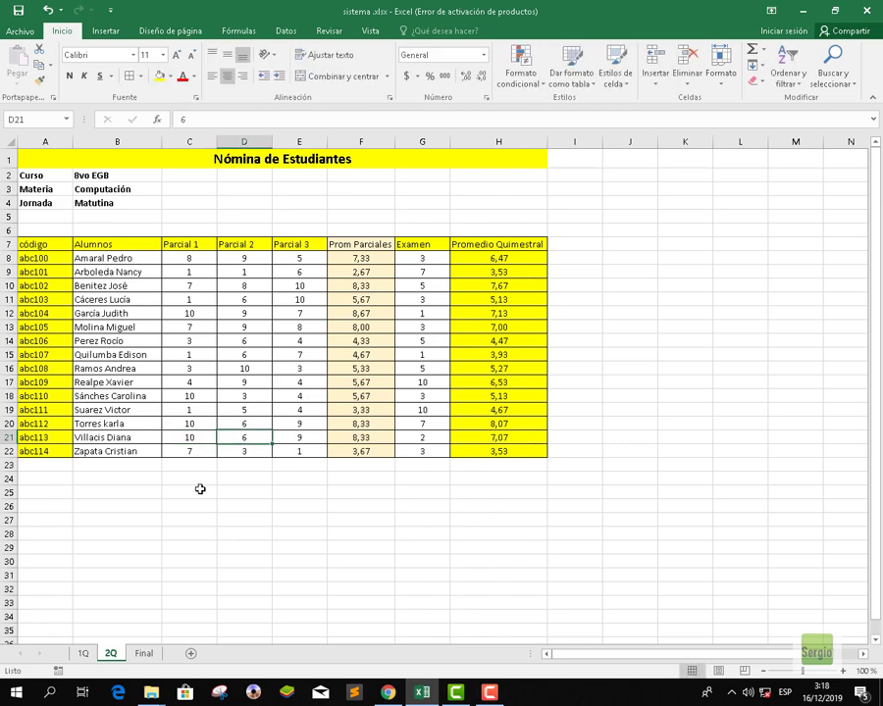
type("10")
key("Return")
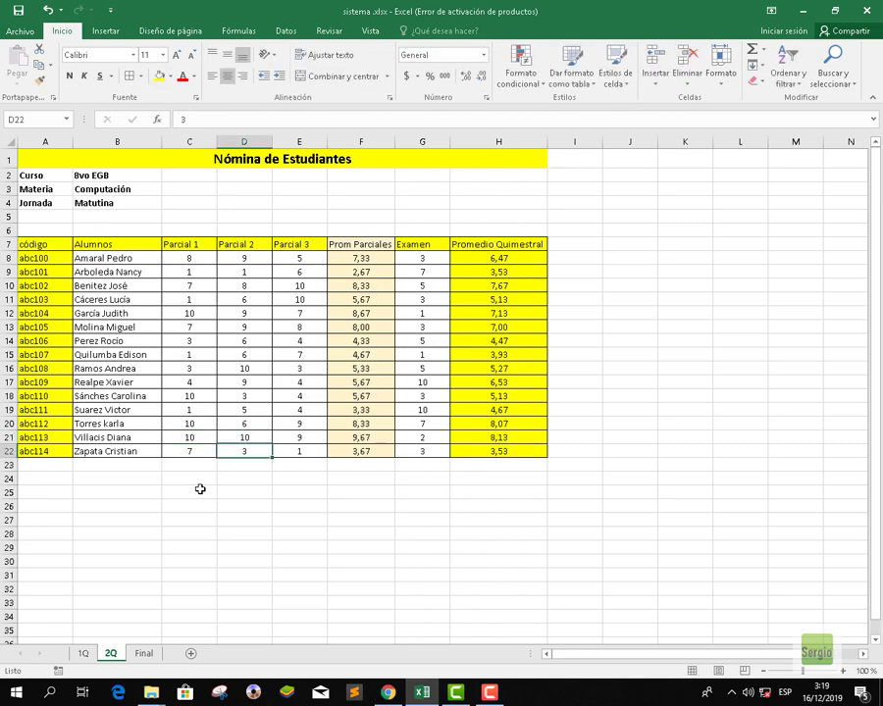
- Set the Parcial 1 grade of student abc111 in C19 of the 2Q sheet to 10
key("Up")
key("Up")
key("Up")
key("Left")
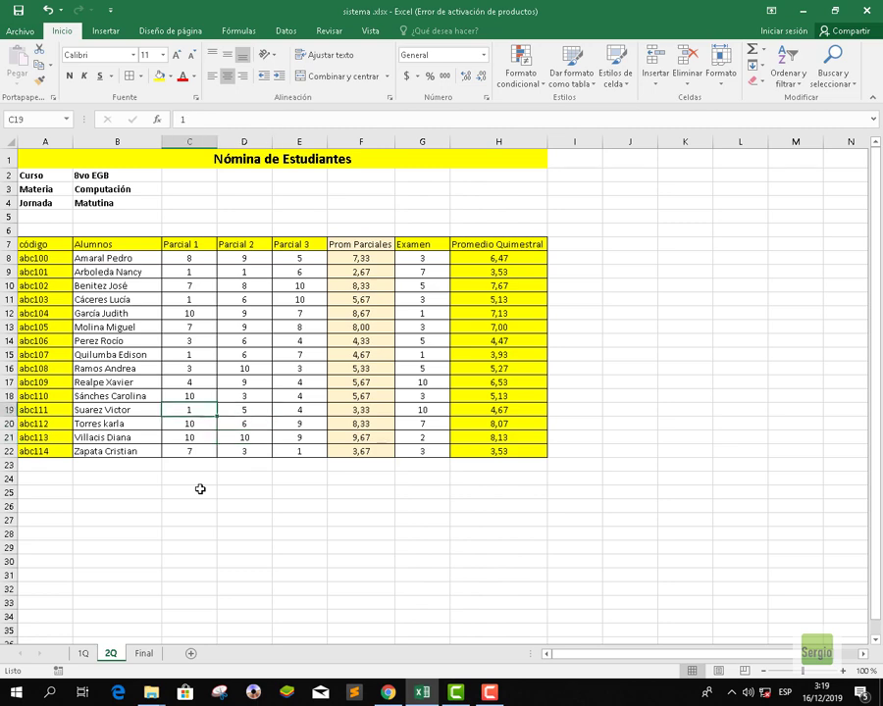
type("10")
key("Return")
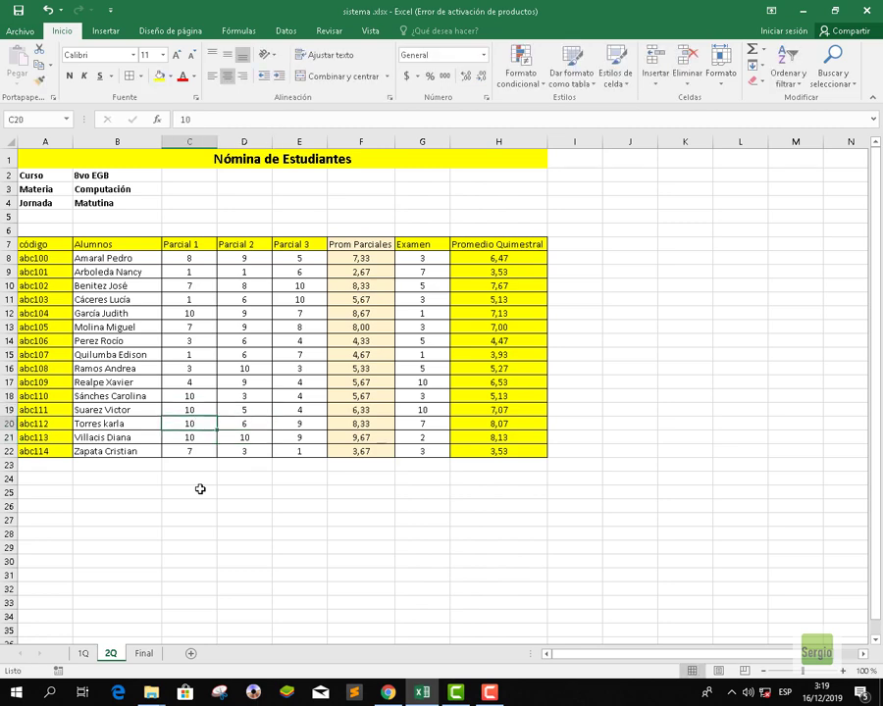
- Return to the Final sheet and check the final averages in rows 19 and 21 and the totals in E25:E26
left_click(143, 654)
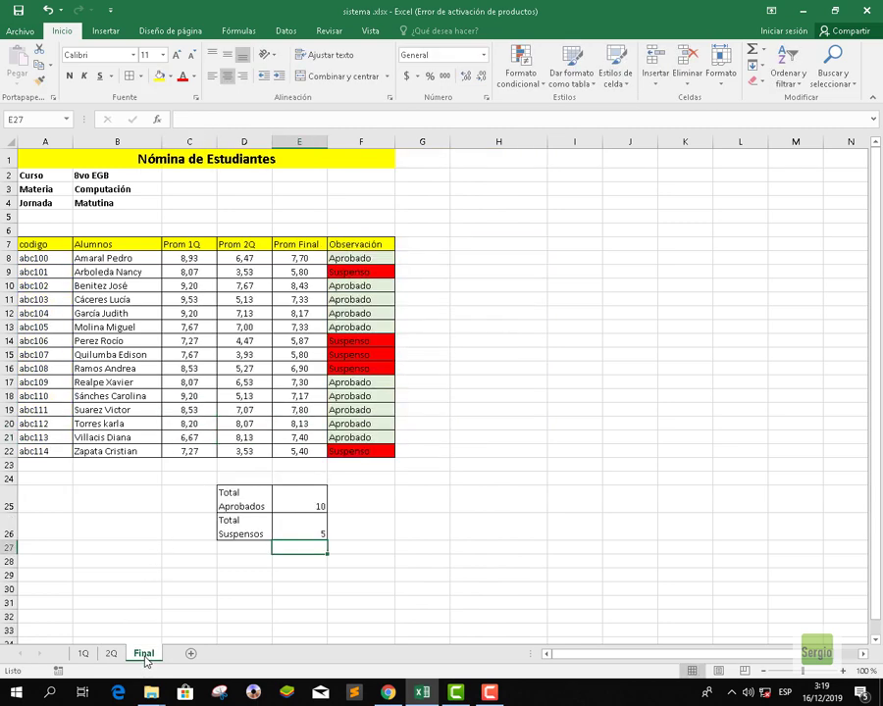
left_click(148, 515)
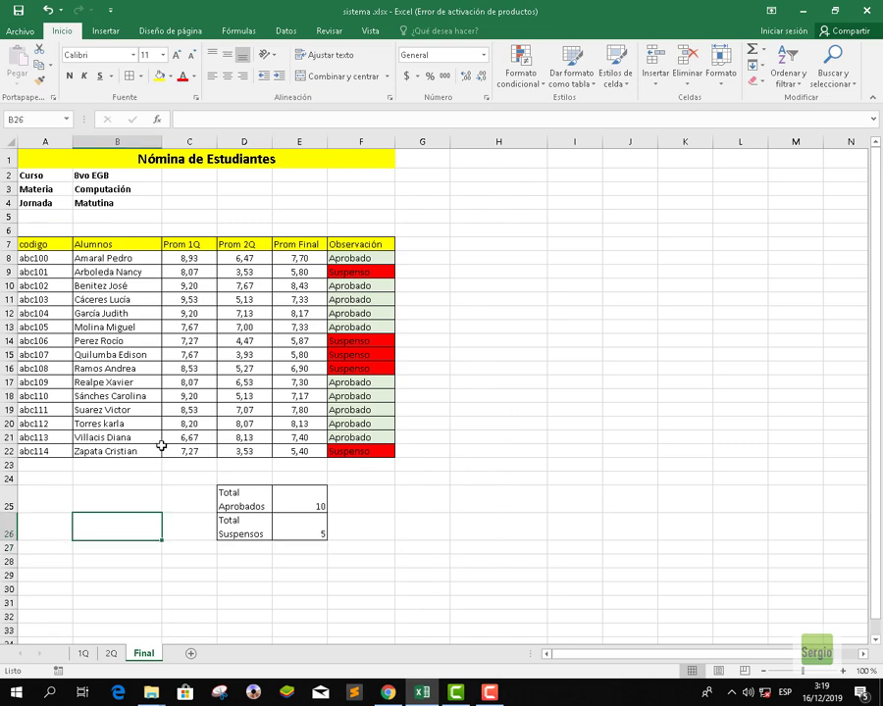
left_click(319, 438)
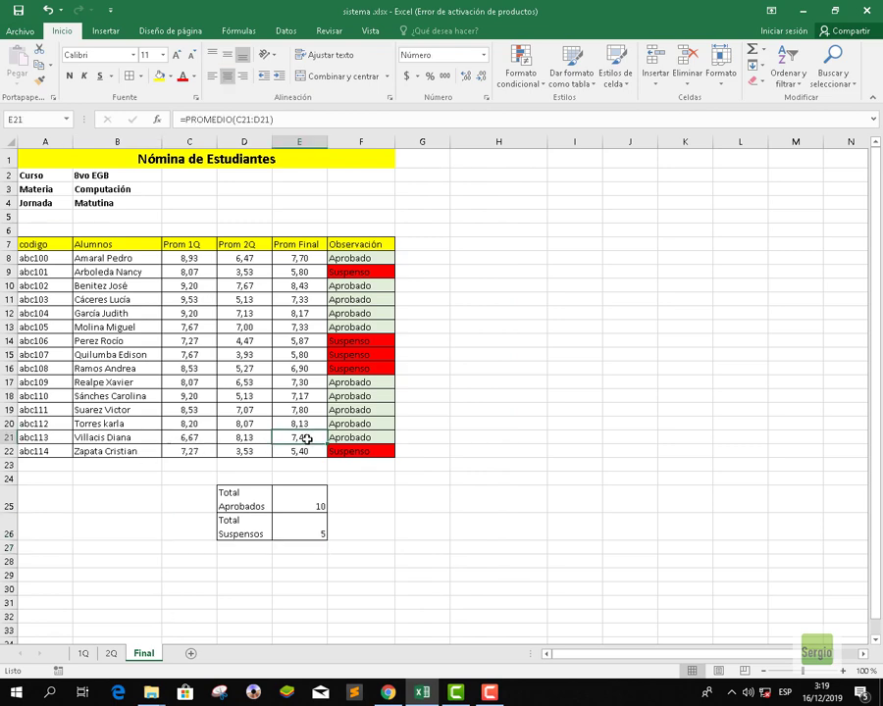
left_click(302, 409)
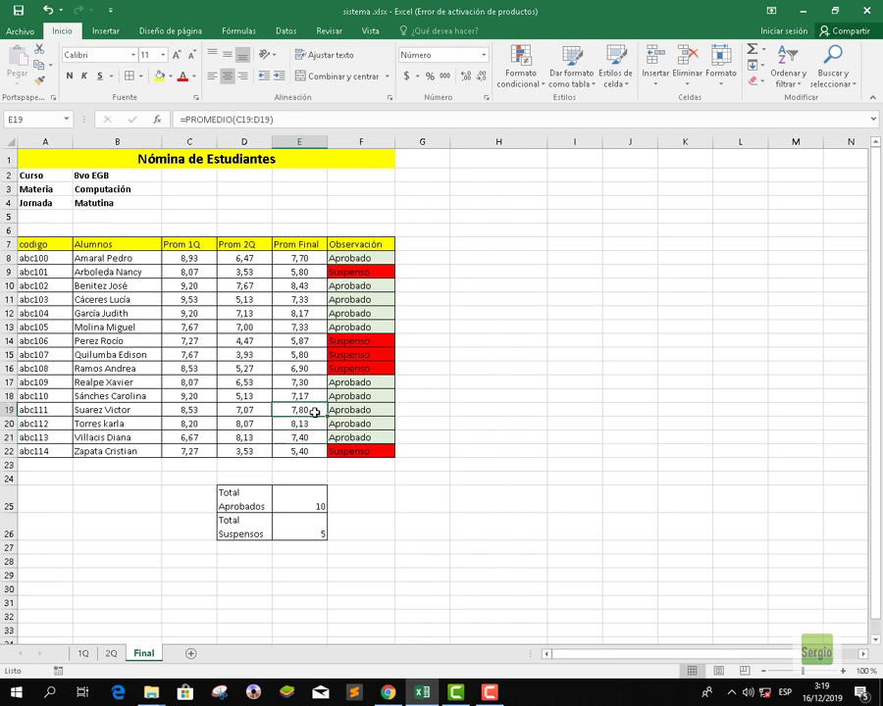
left_click(463, 478)
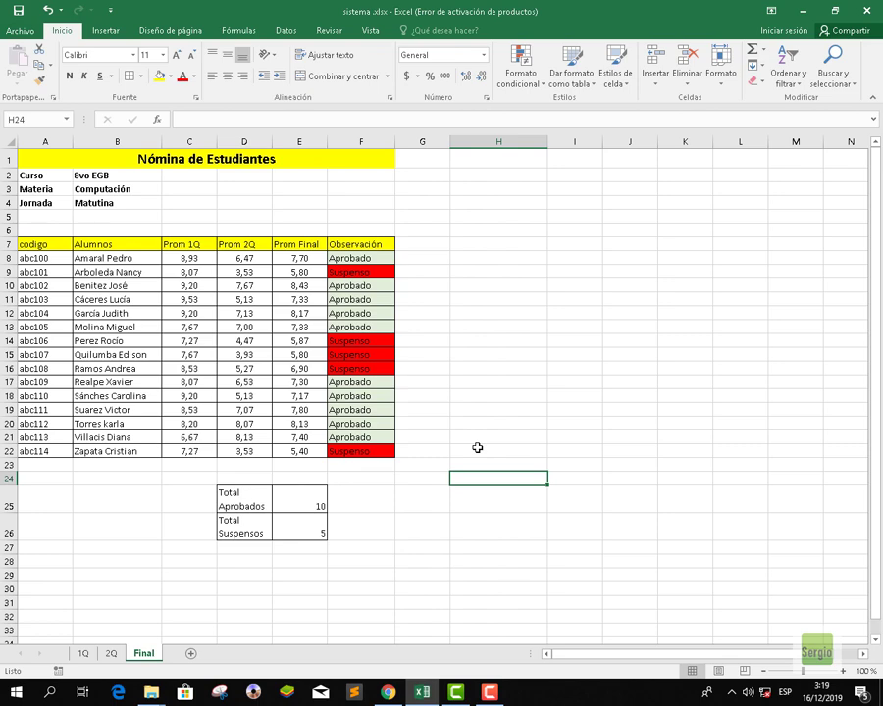
scroll(116, 557, "down", 1)
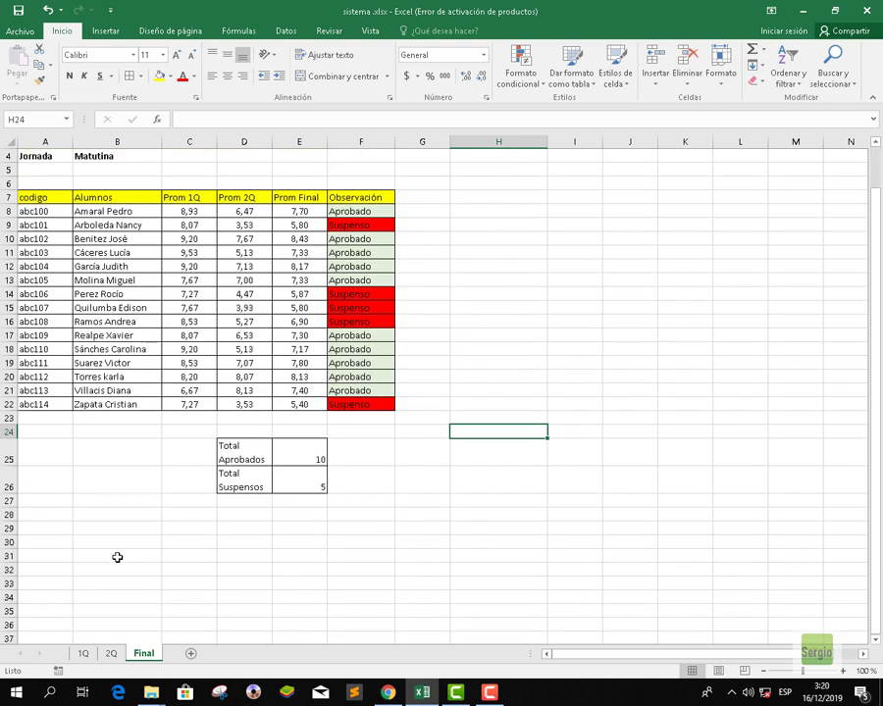
left_click(52, 514)
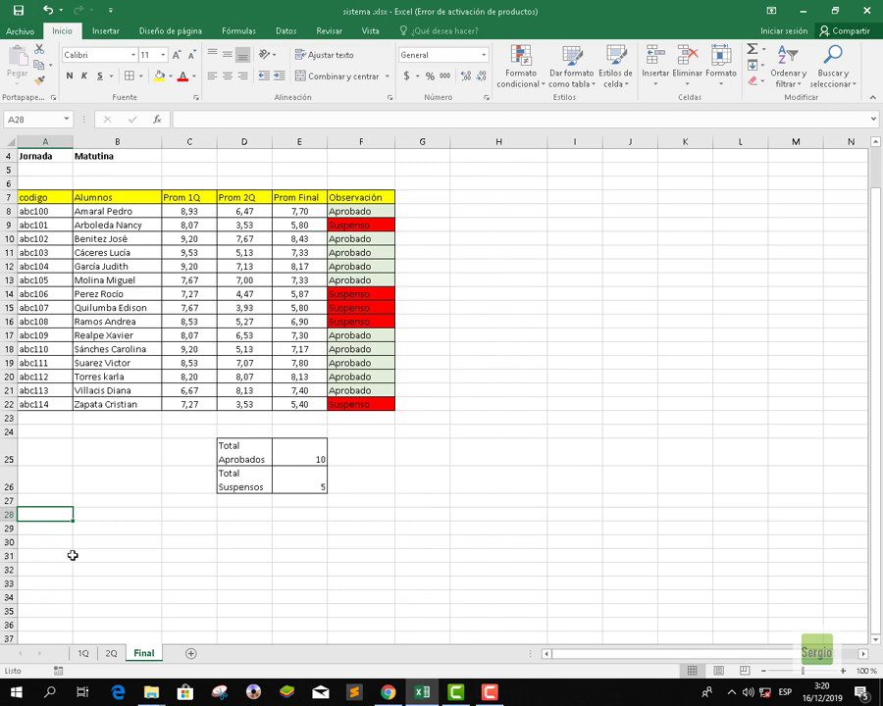
- Add a new sheet and enter the label "Ingrese Código" in A6, broken over two lines
left_click(191, 654)
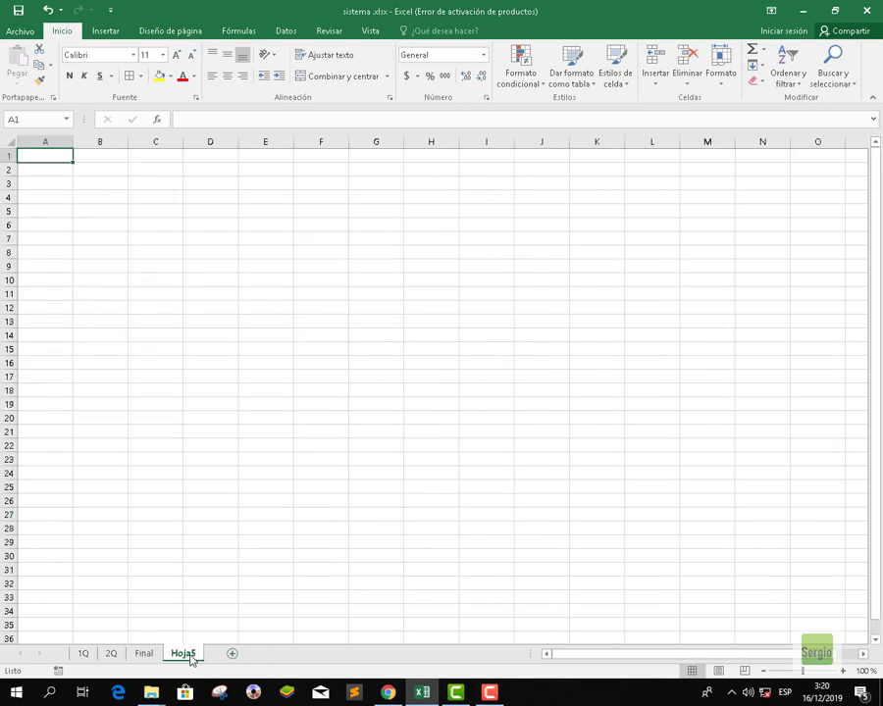
left_click(60, 227)
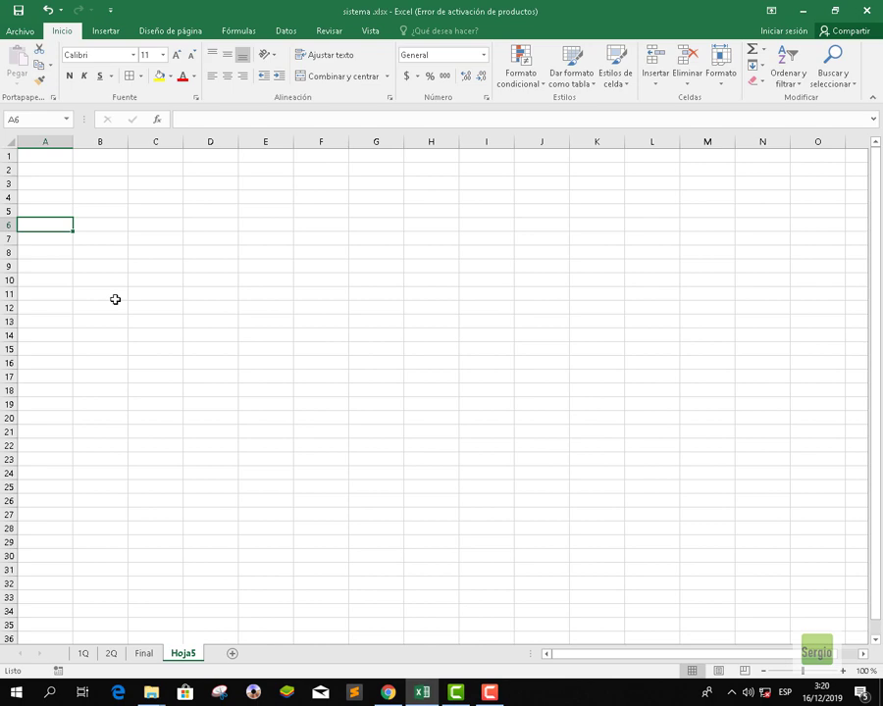
type("C")
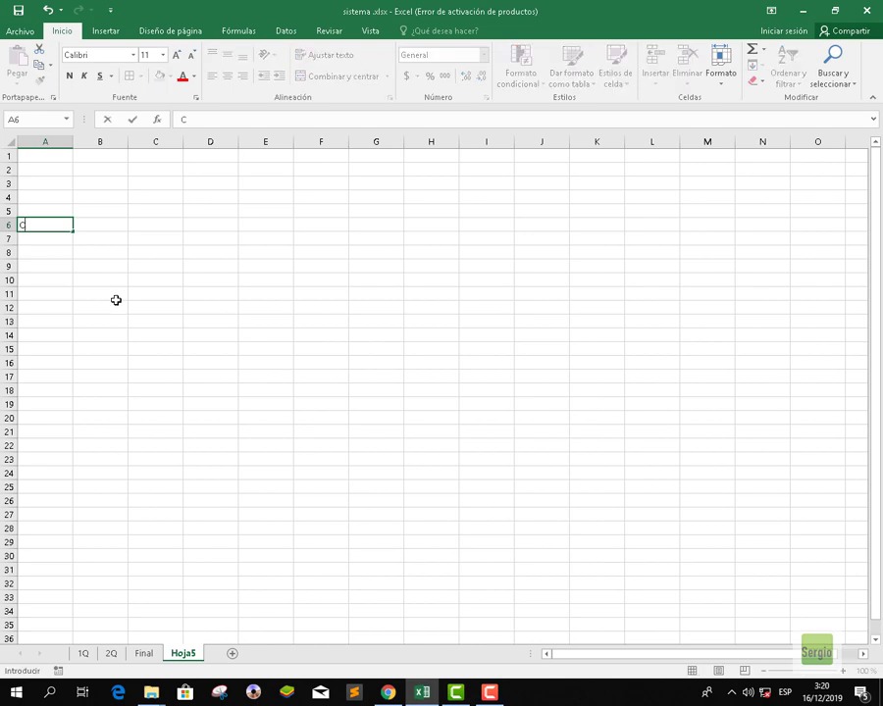
type("(odigo")
left_click(27, 225)
key("Delete")
key("BackSpace")
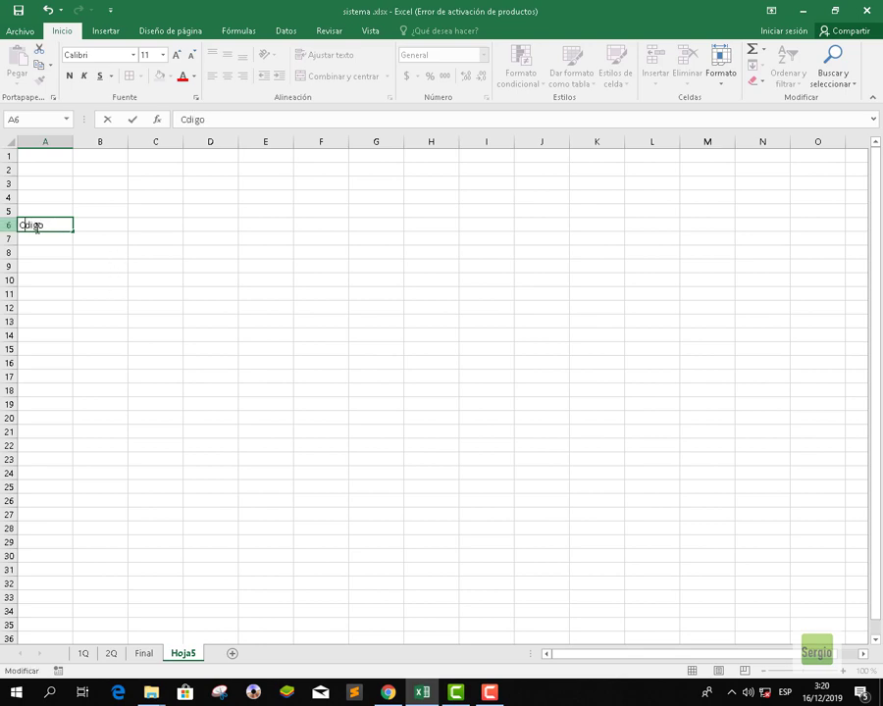
type("ó")
key("Home")
key("alt+Return")
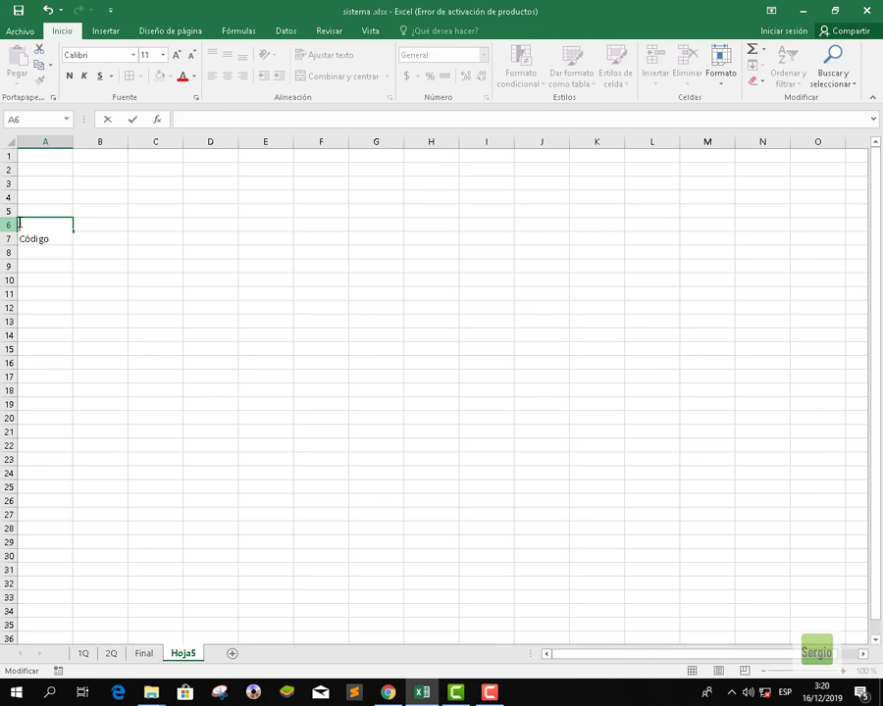
type("Ingrese")
left_click(113, 316)
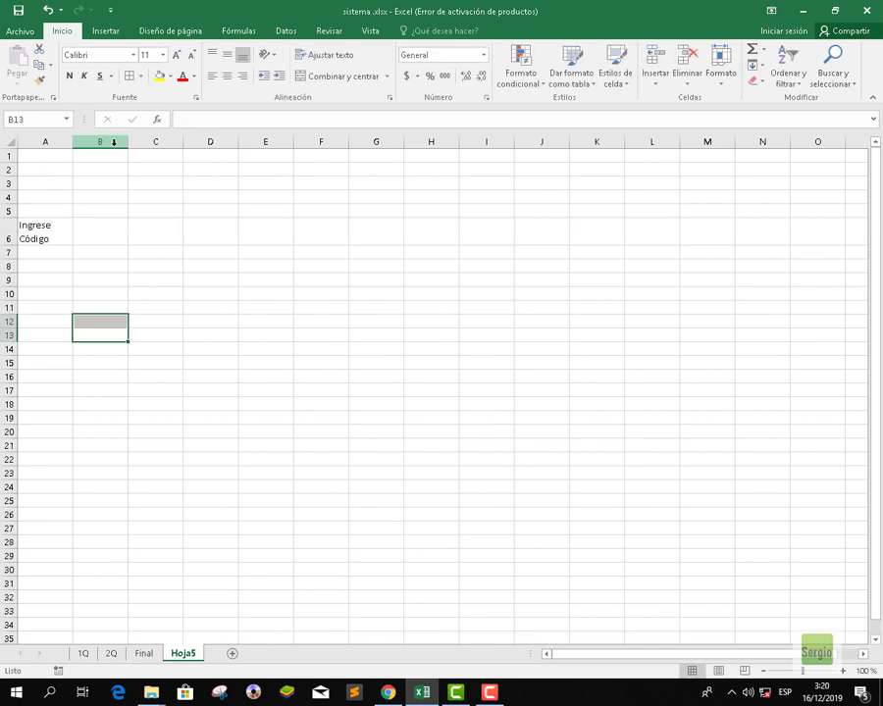
- Fill cell B6, beside the code label, with yellow
left_click(104, 228)
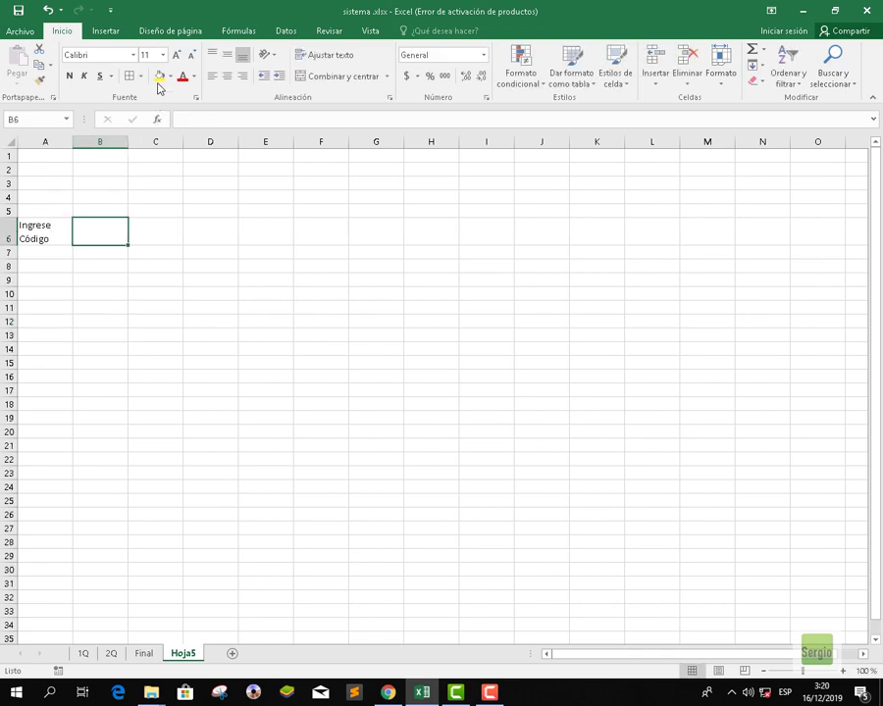
left_click(159, 76)
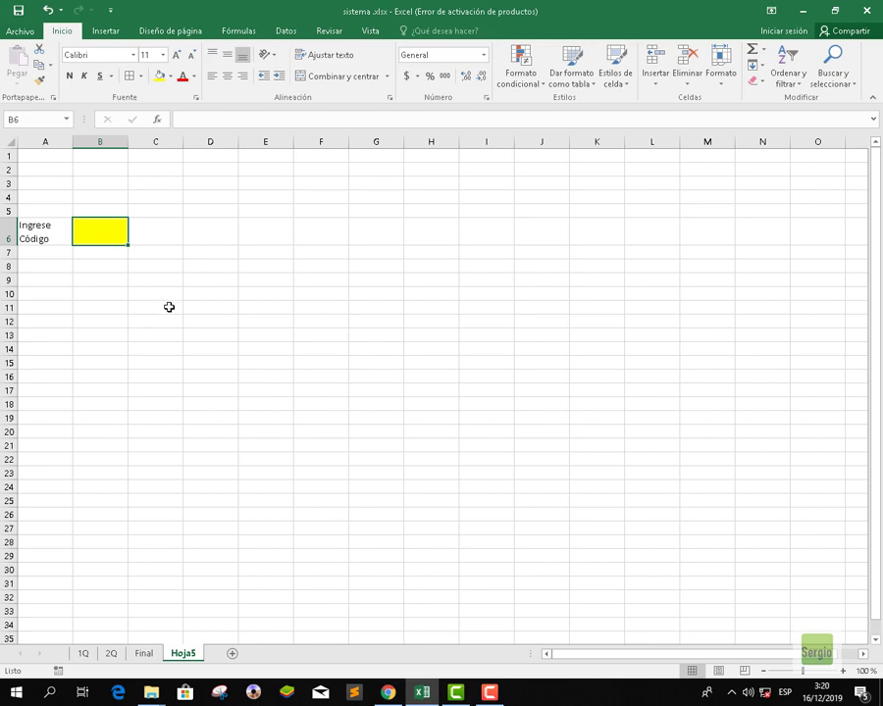
left_click(171, 307)
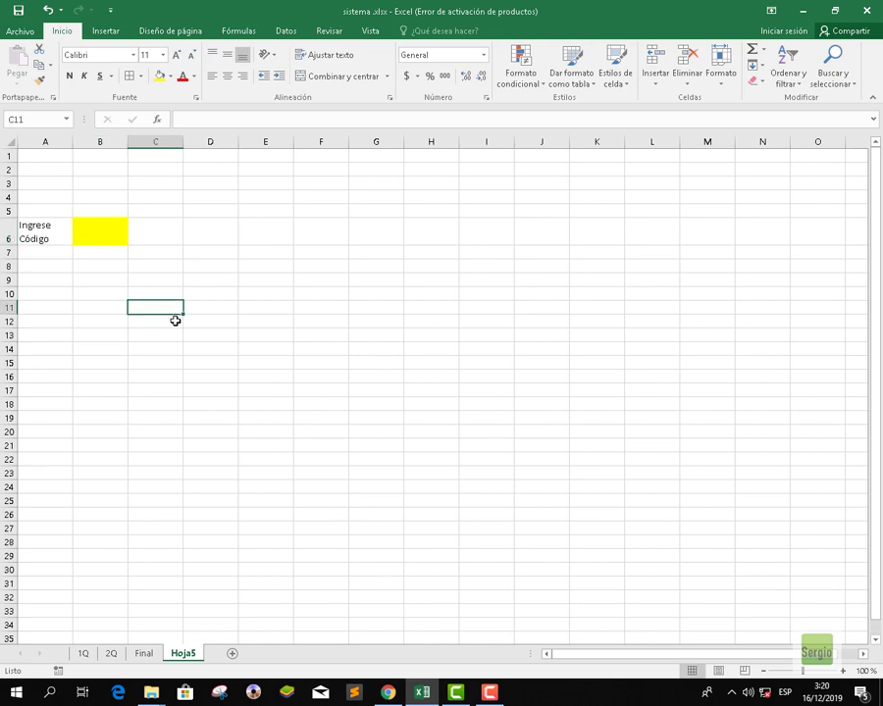
left_click(106, 294)
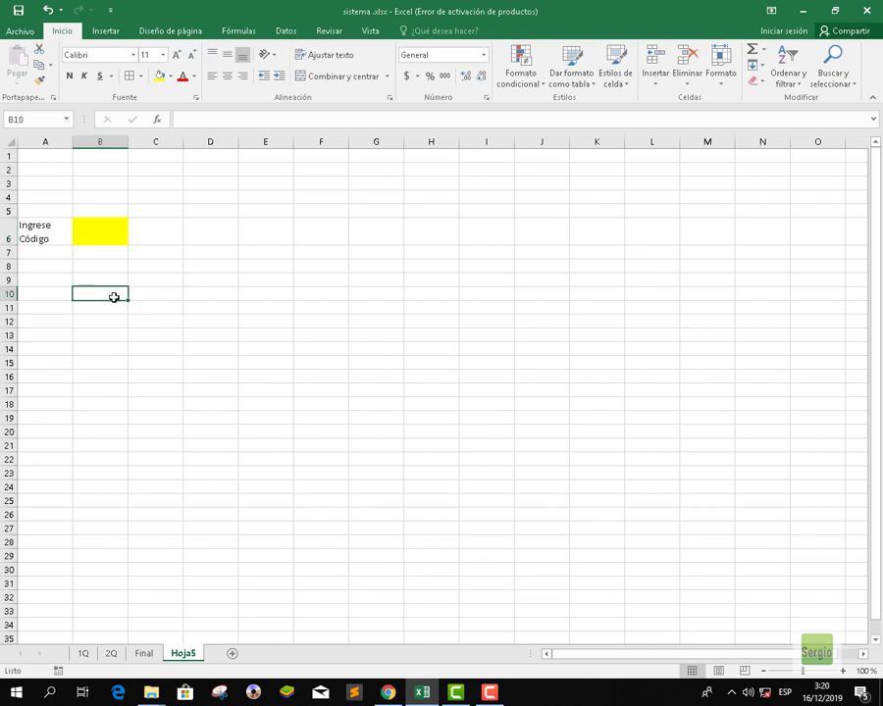
- Check the header positions on the Final sheet, and in C9 of Hoja5 enter the formula =Final!B7
left_click(143, 654)
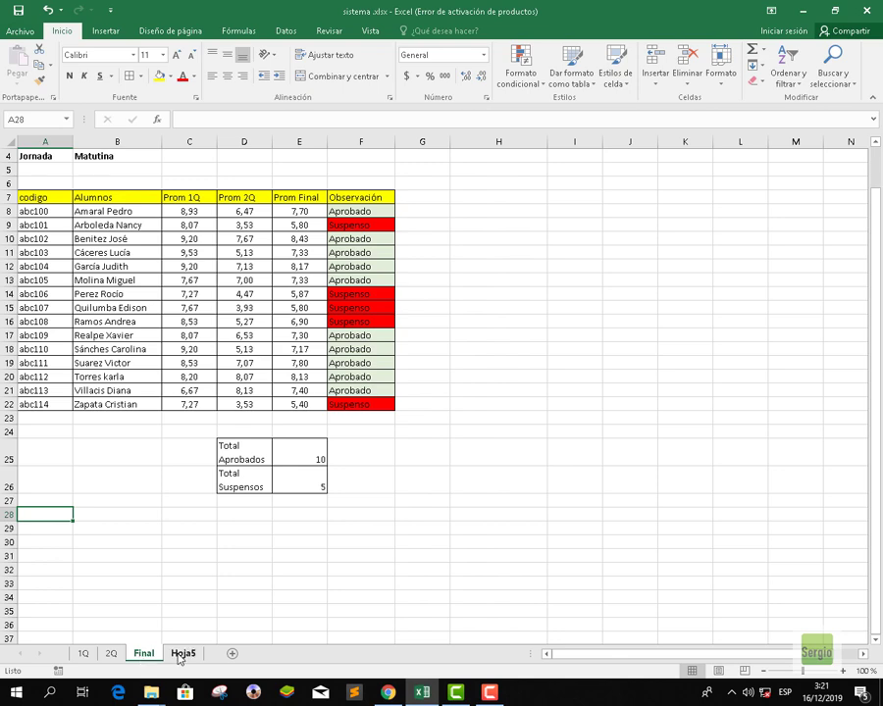
left_click(180, 654)
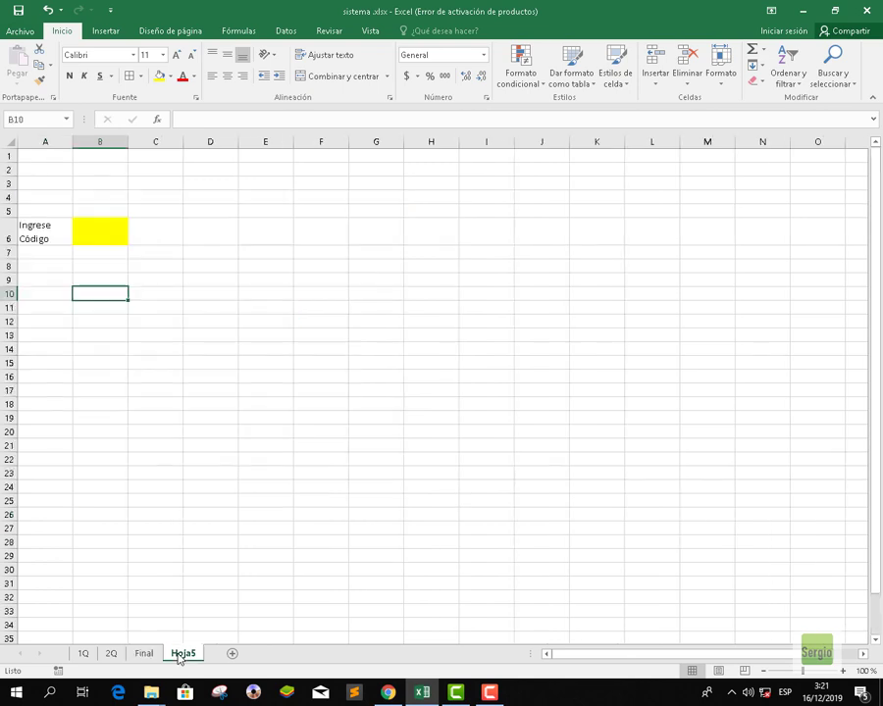
left_click(104, 281)
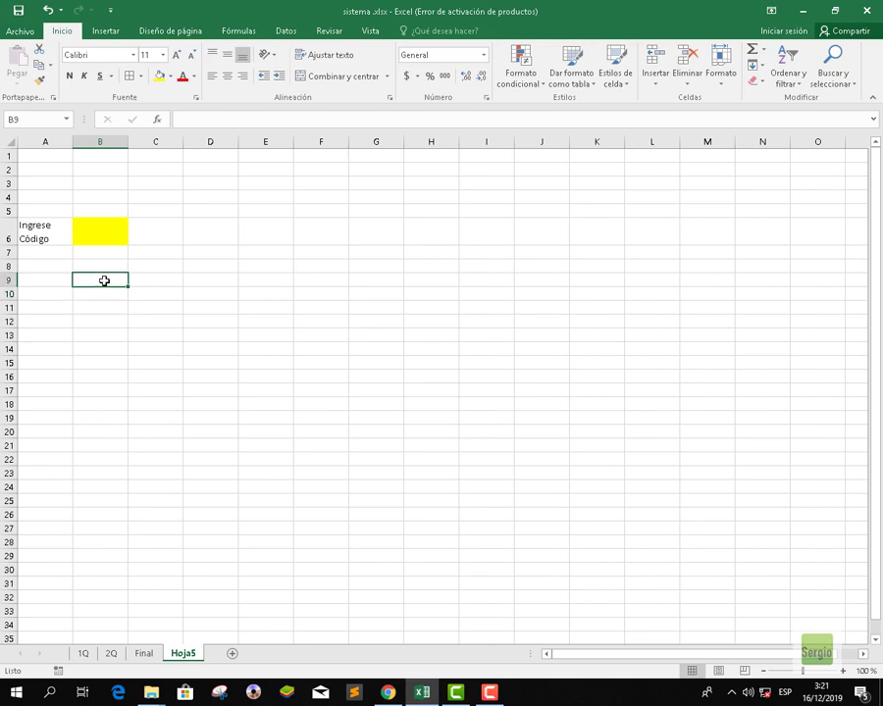
double_click(104, 280)
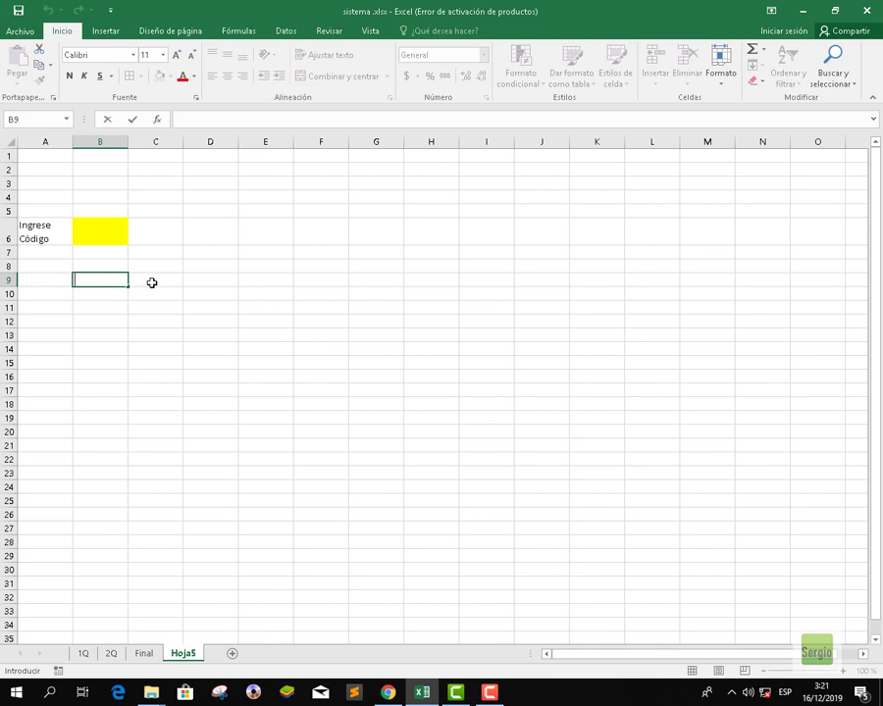
left_click(152, 282)
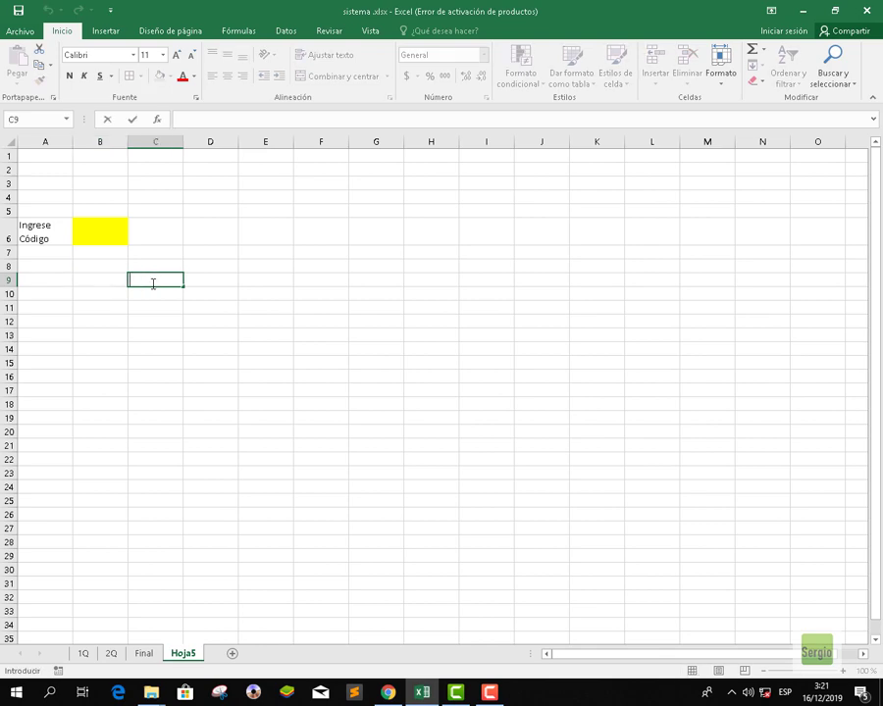
type("=fina")
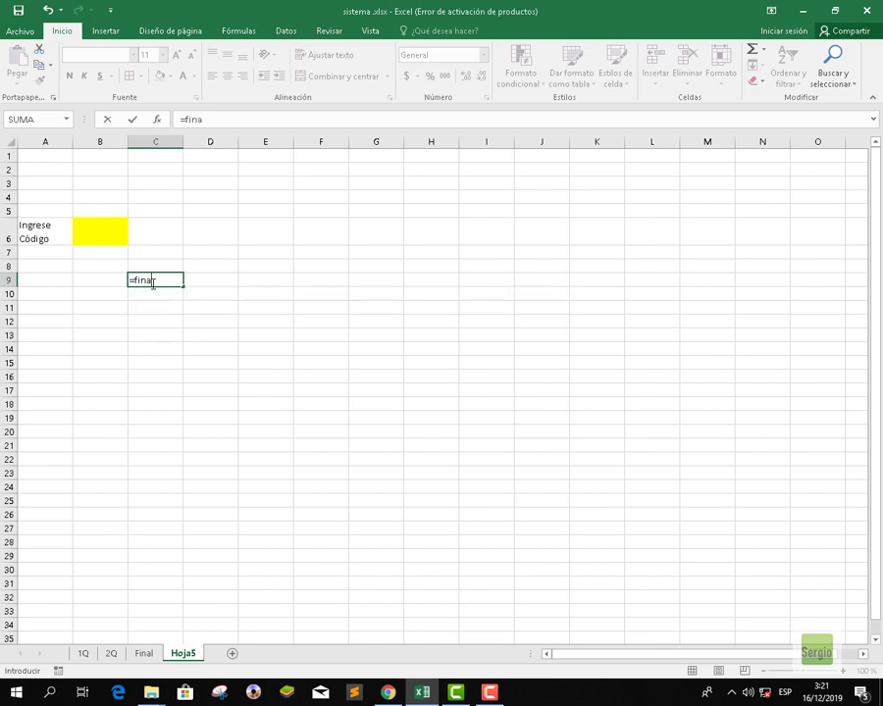
type("l!b7")
key("Return")
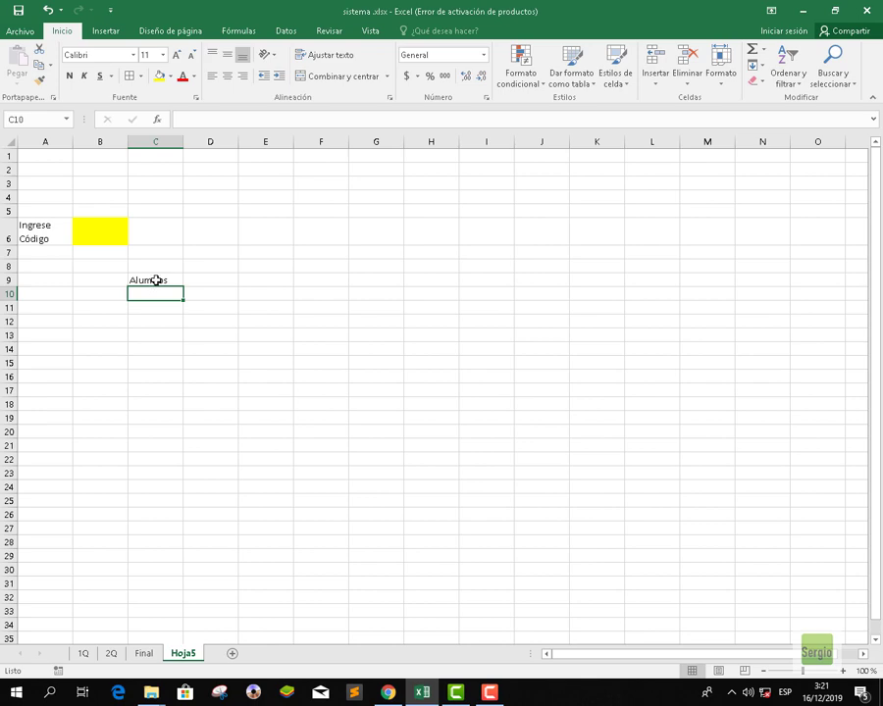
- Copy the header formula in C9 across to F9 and widen column C to about double its width
left_click(157, 280)
left_click_drag(182, 286, 326, 290)
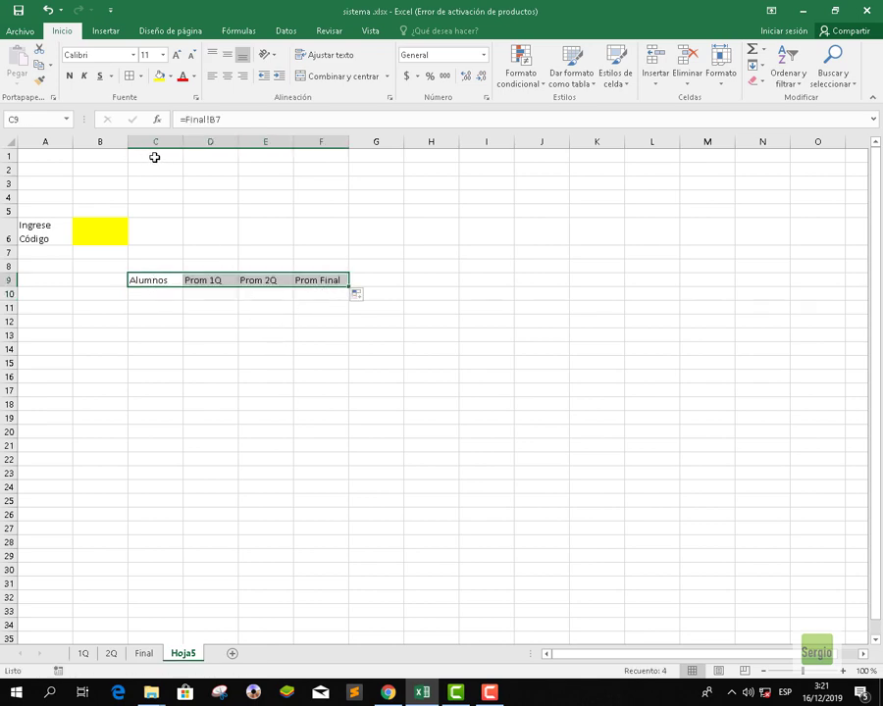
left_click_drag(182, 142, 240, 154)
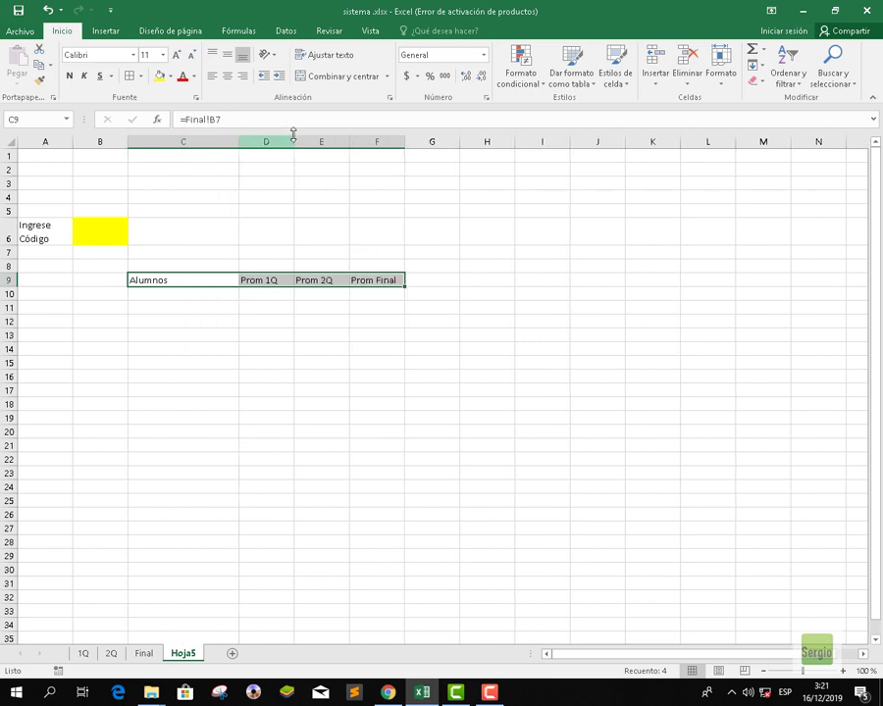
left_click(331, 333)
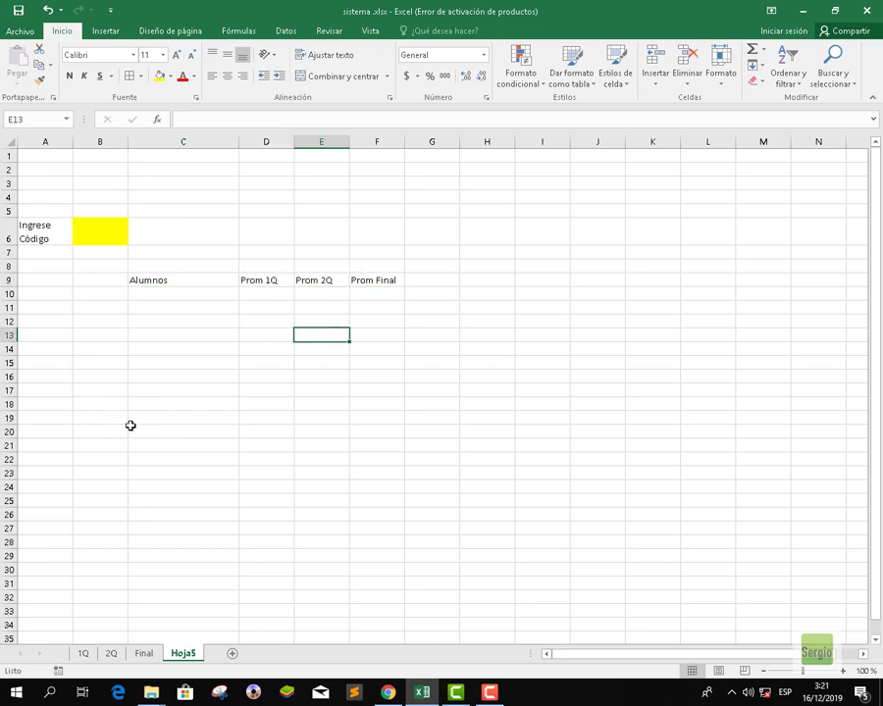
left_click(145, 654)
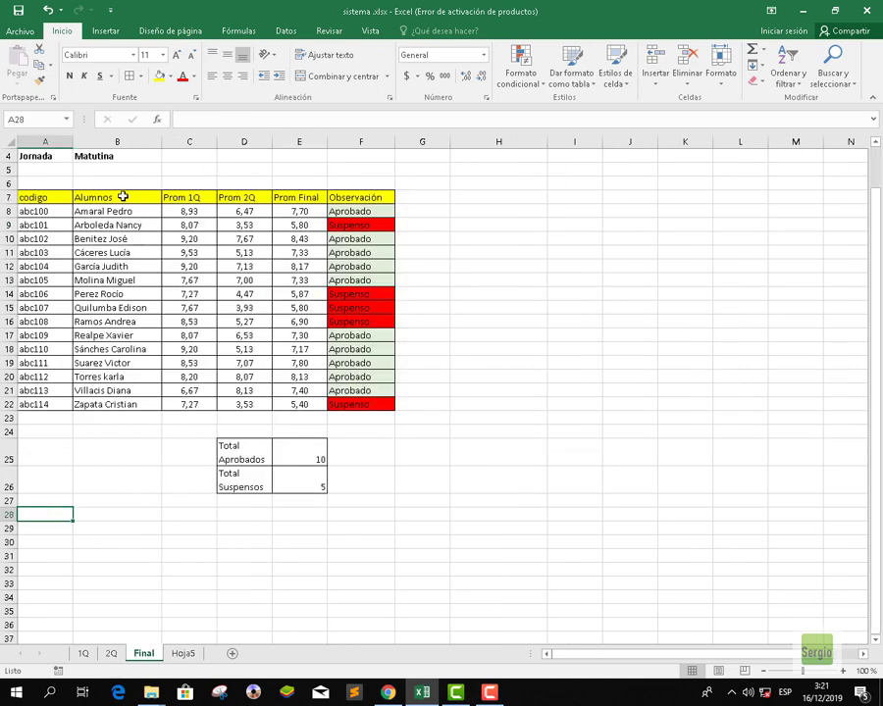
double_click(123, 197)
key("BackSpace")
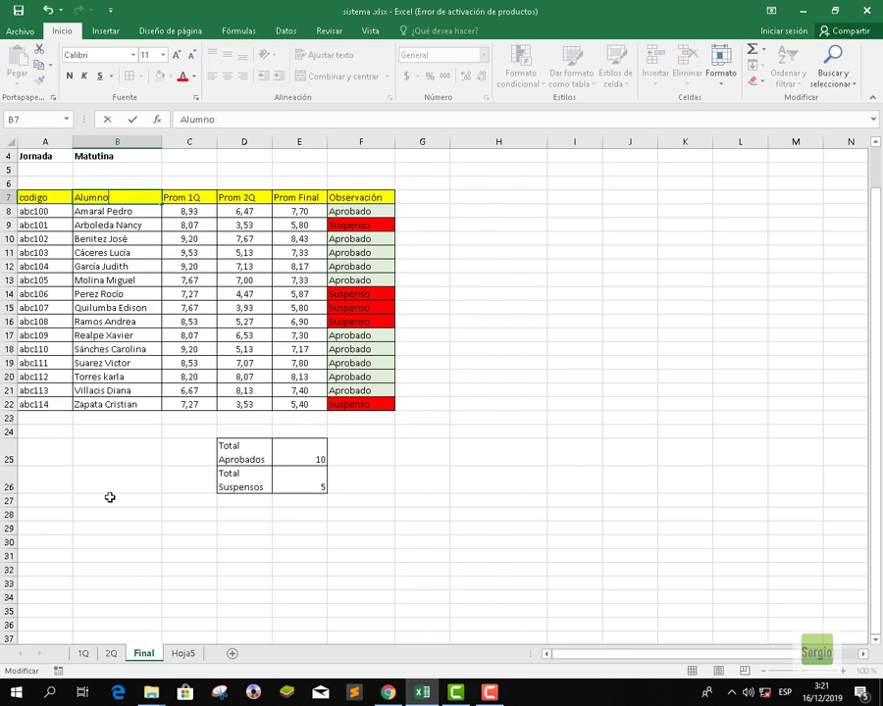
type("s")
left_click(119, 433)
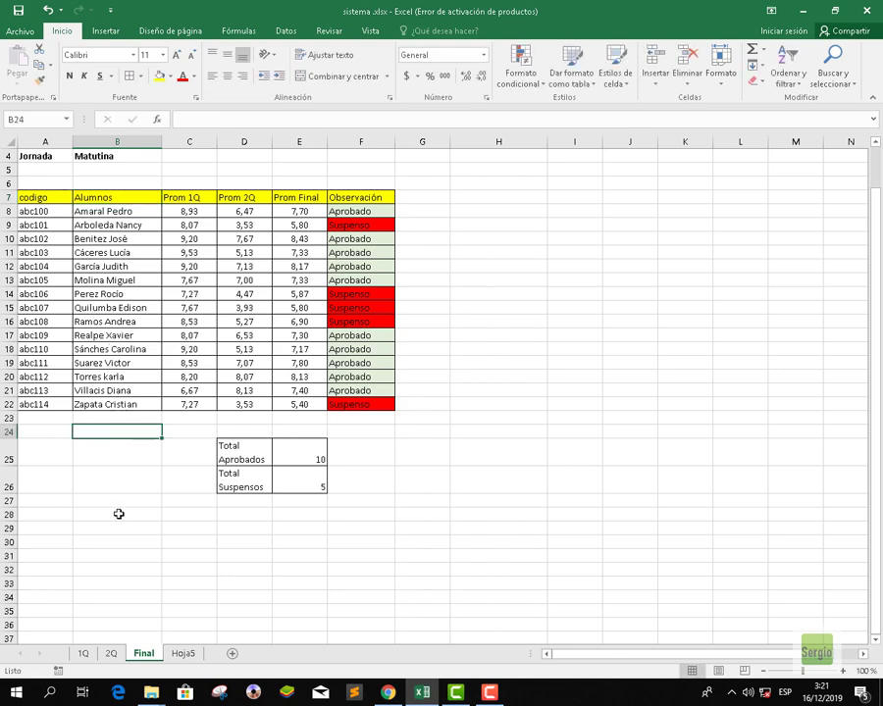
- Set the header in B7 of the Final sheet to the singular "Alumno" and return to Hoja5
left_click(84, 653)
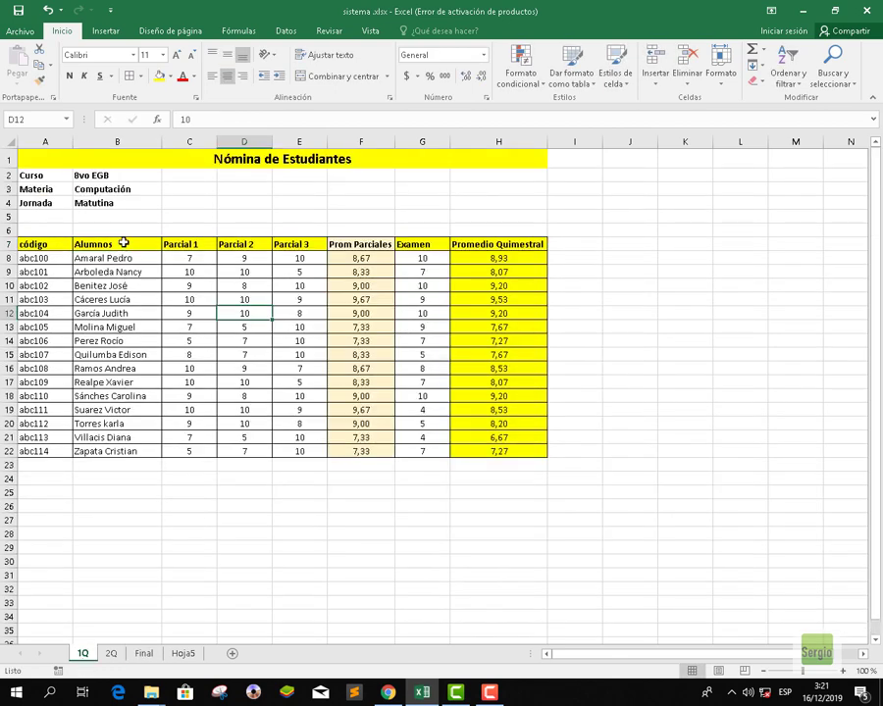
left_click(124, 244)
key("ctrl+z")
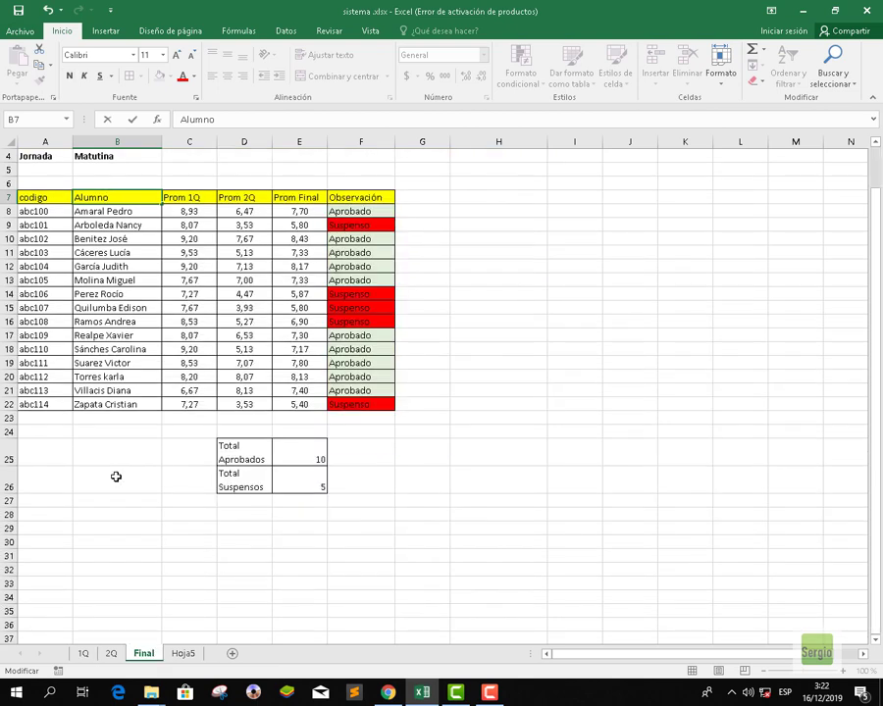
left_click(115, 473)
left_click(186, 654)
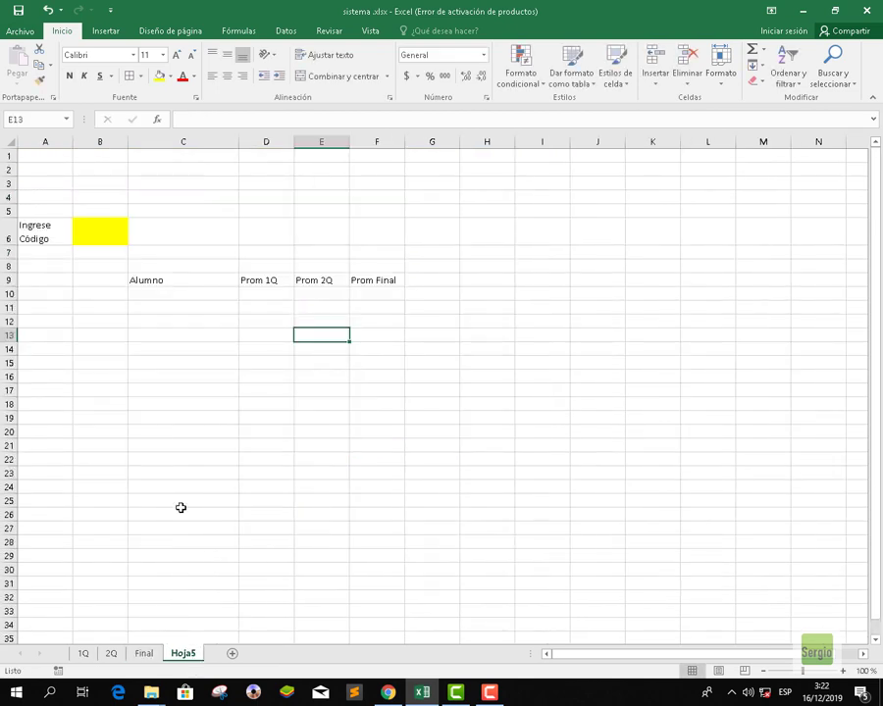
- Apply all borders to the header cells C9:F9 on Hoja5
left_click(208, 407)
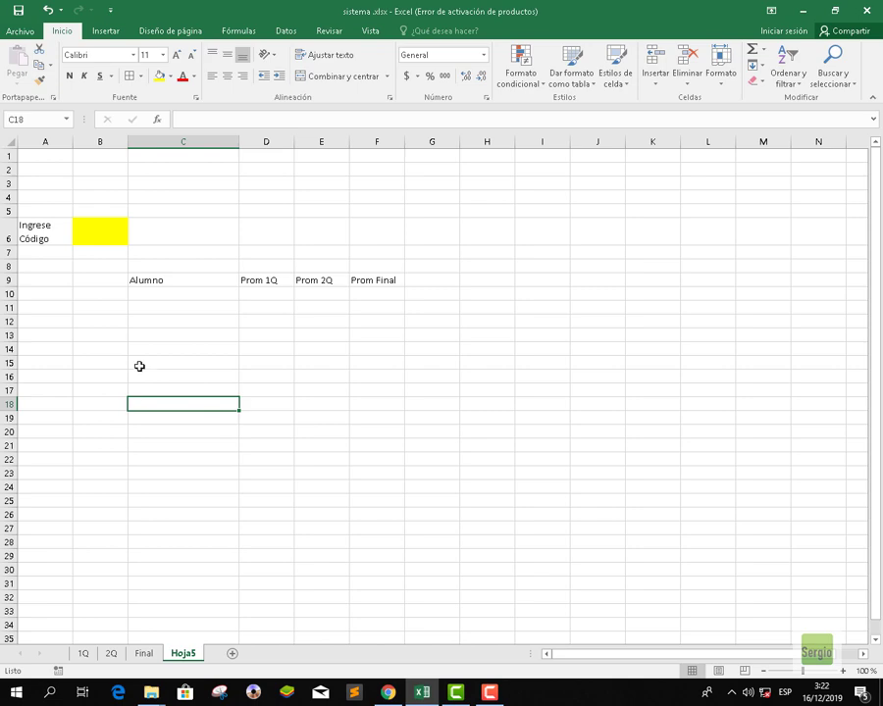
left_click(162, 280)
left_click_drag(324, 277, 379, 279)
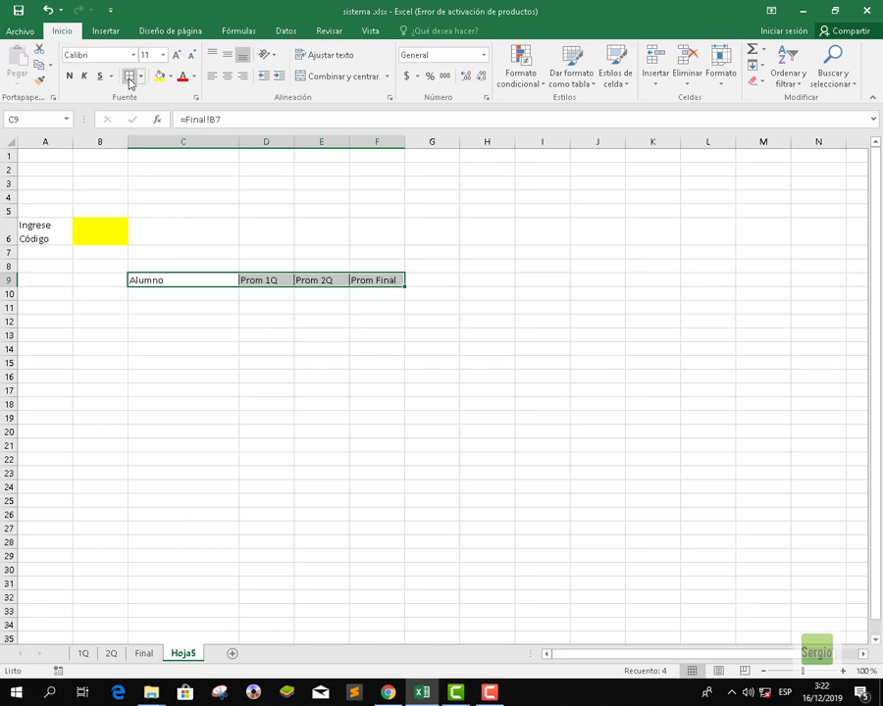
left_click(168, 337)
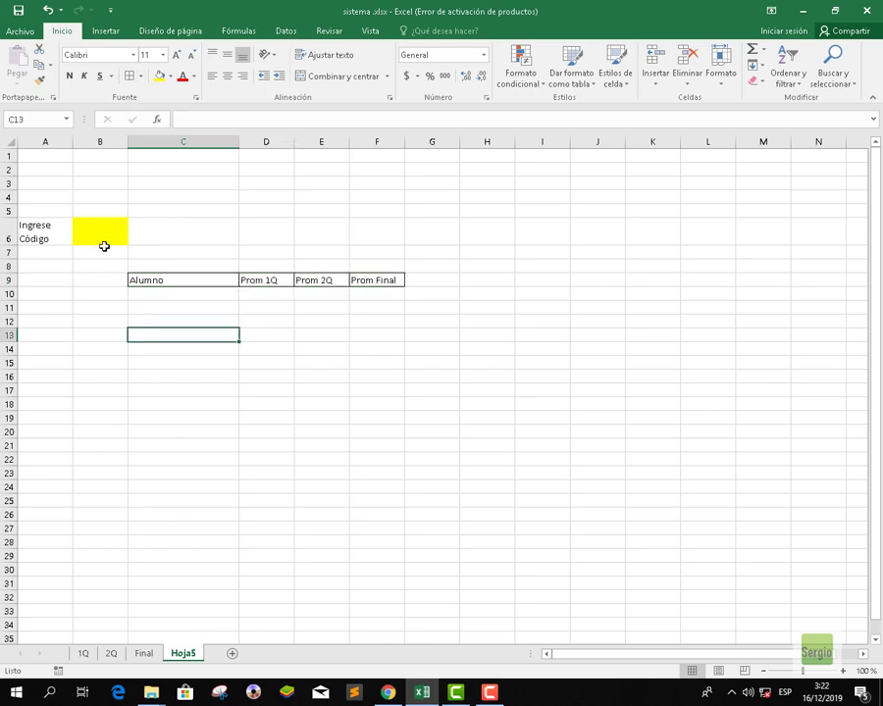
- Check the student codes in the codigo column of the Final sheet and return to Hoja5
left_click(143, 652)
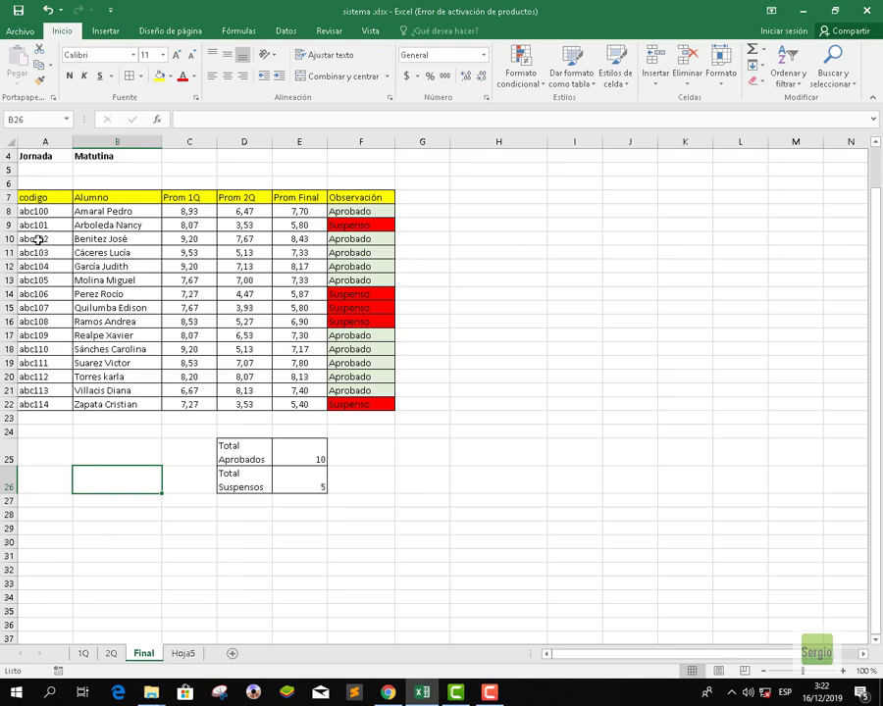
left_click_drag(35, 212, 39, 404)
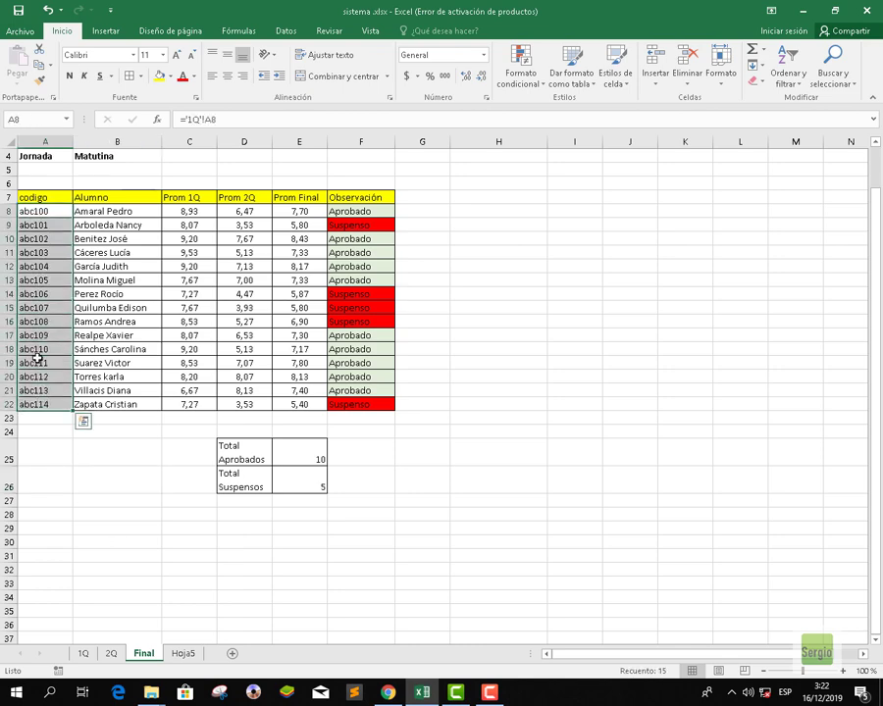
left_click(45, 225)
left_click(44, 238)
left_click(43, 293)
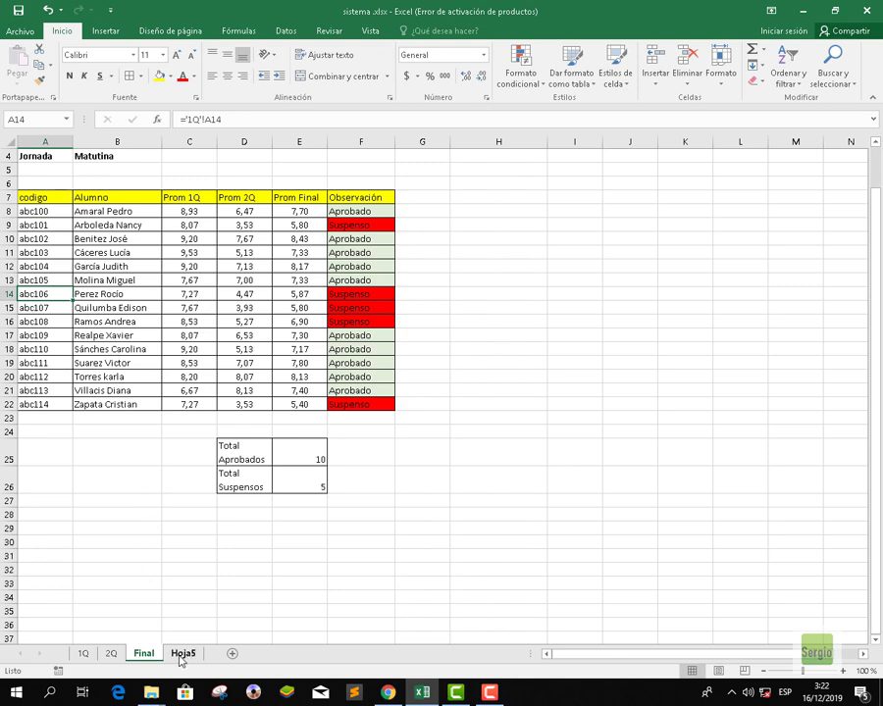
left_click(182, 653)
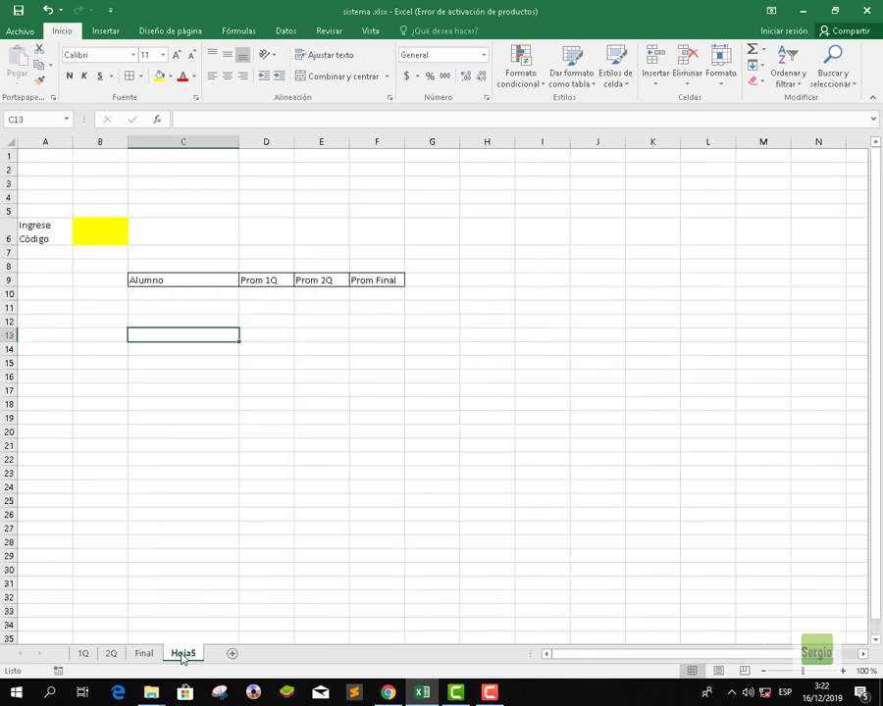
- Enter the code abc104 in B6 of Hoja5 and check its matching student on the Final sheet
left_click(106, 232)
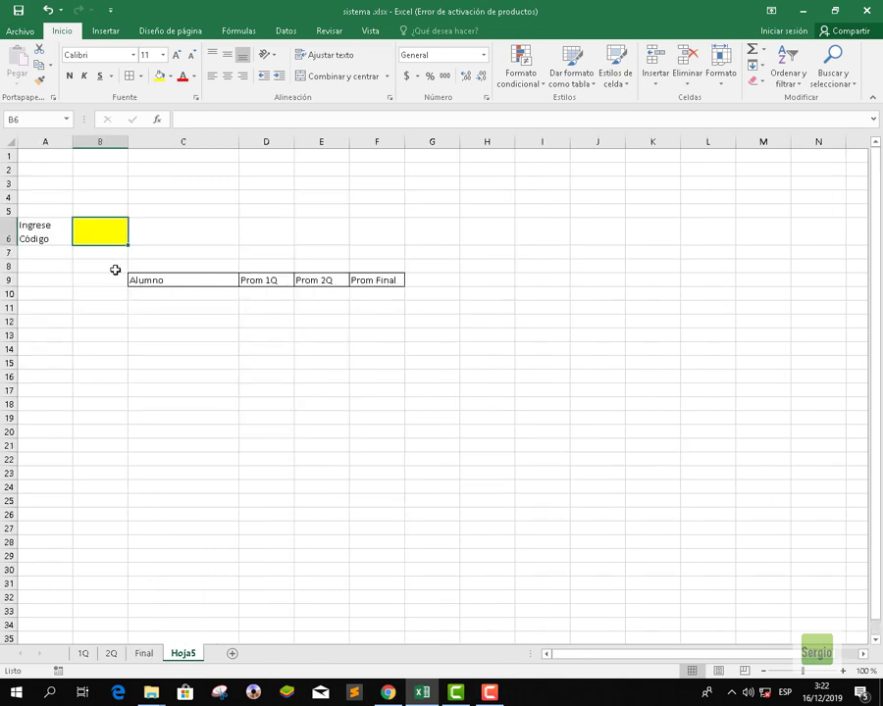
type("abc")
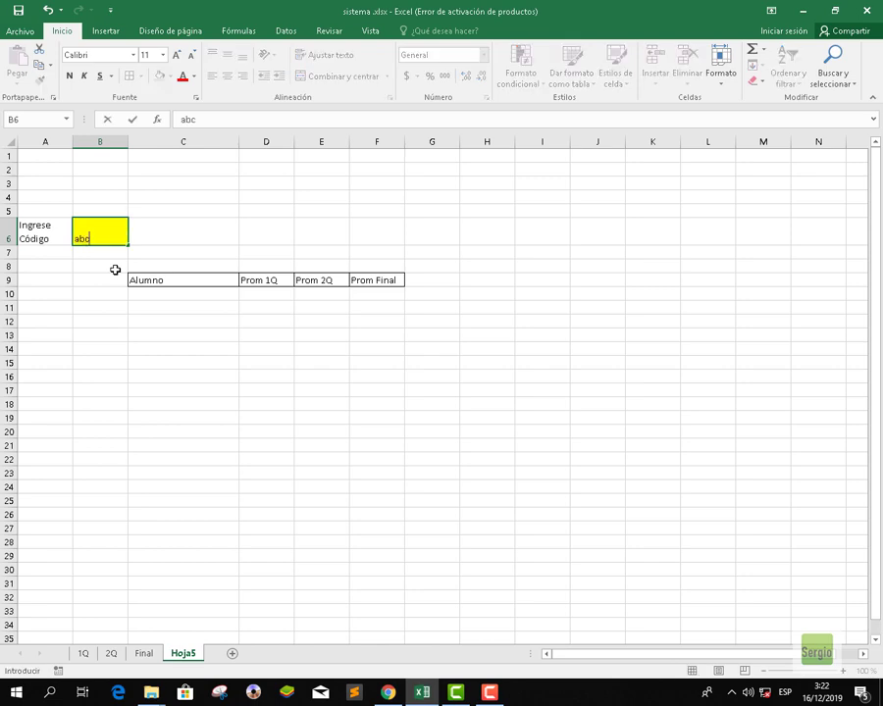
type("104")
left_click(122, 388)
left_click(143, 651)
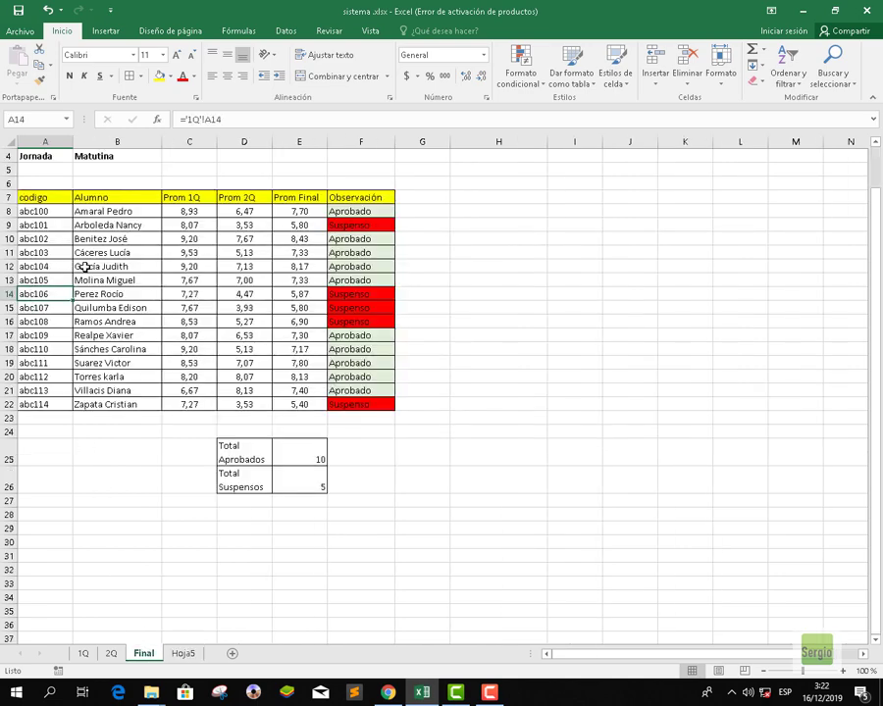
left_click(110, 265)
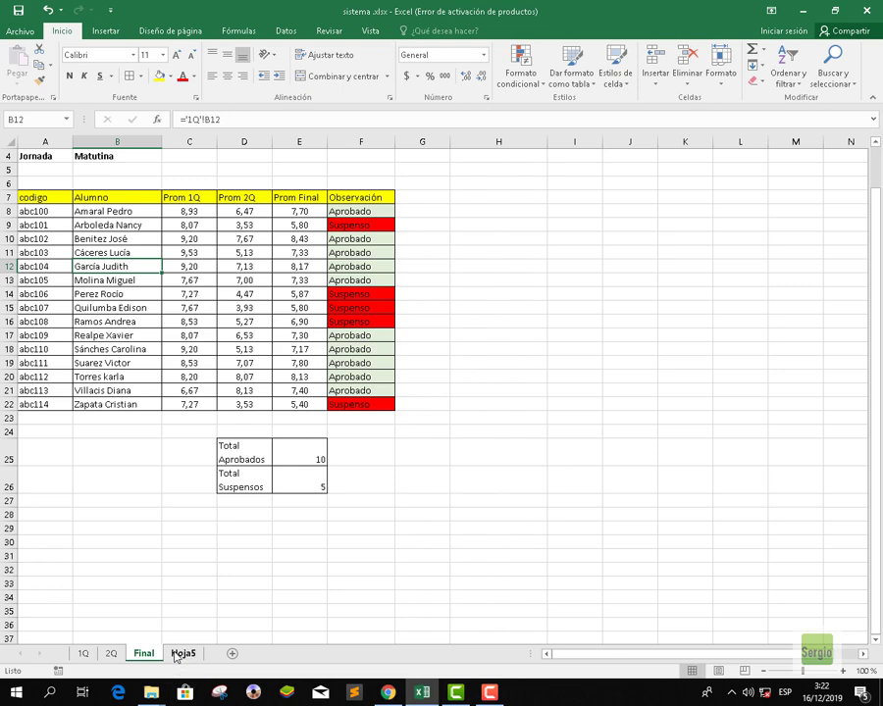
left_click(182, 653)
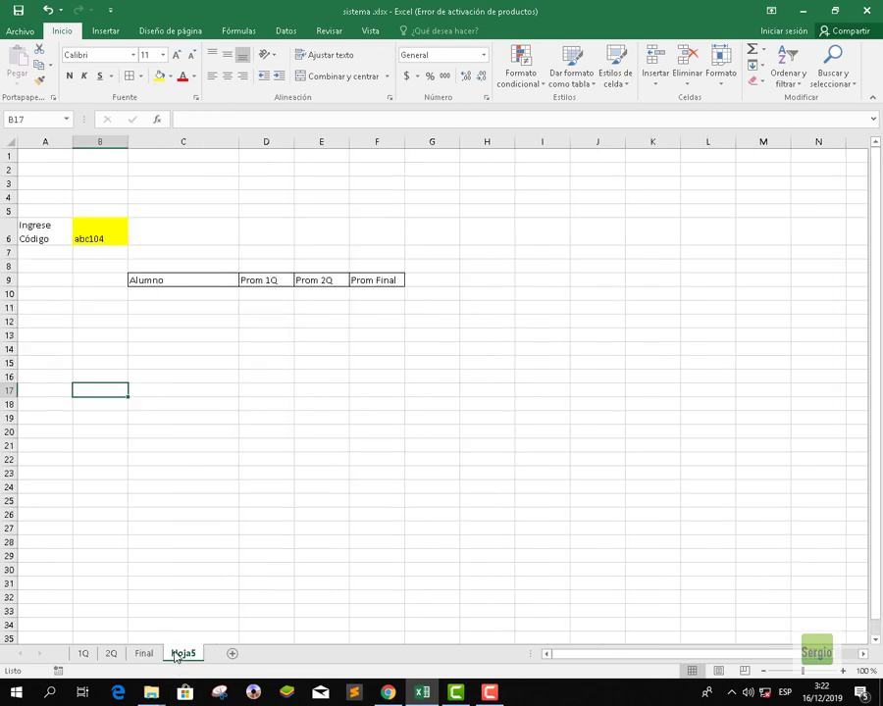
- Start an INDICE formula in C10 of Hoja5, below the Alumno header
left_click(188, 295)
double_click(189, 295)
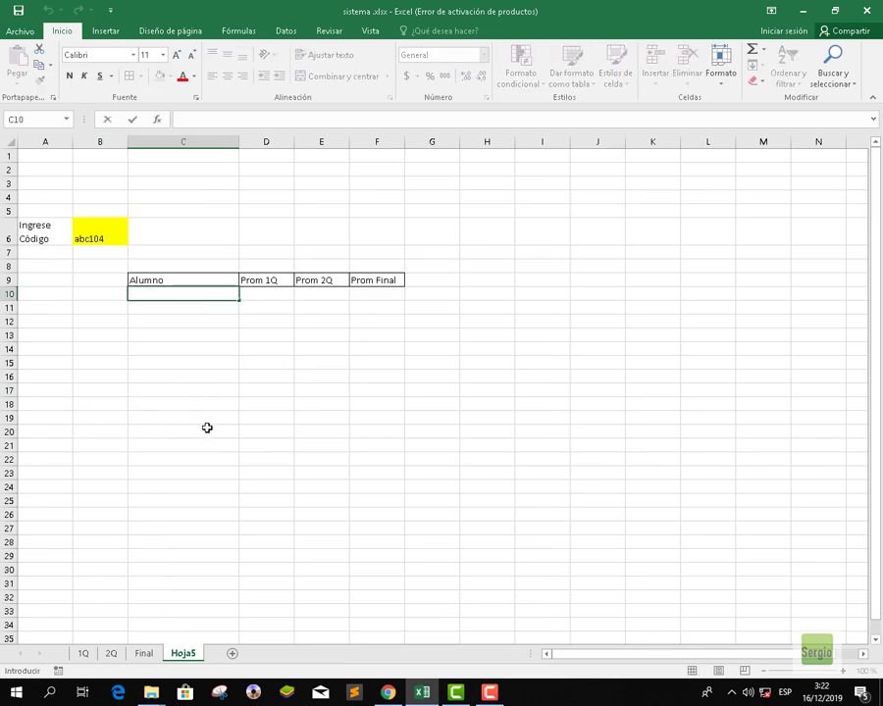
type("=")
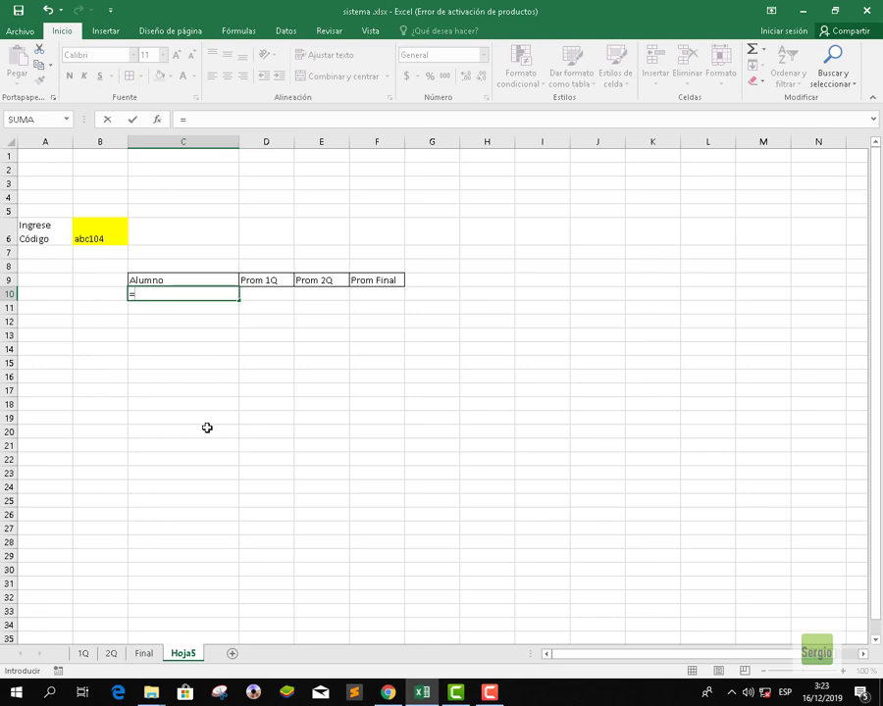
type("INI")
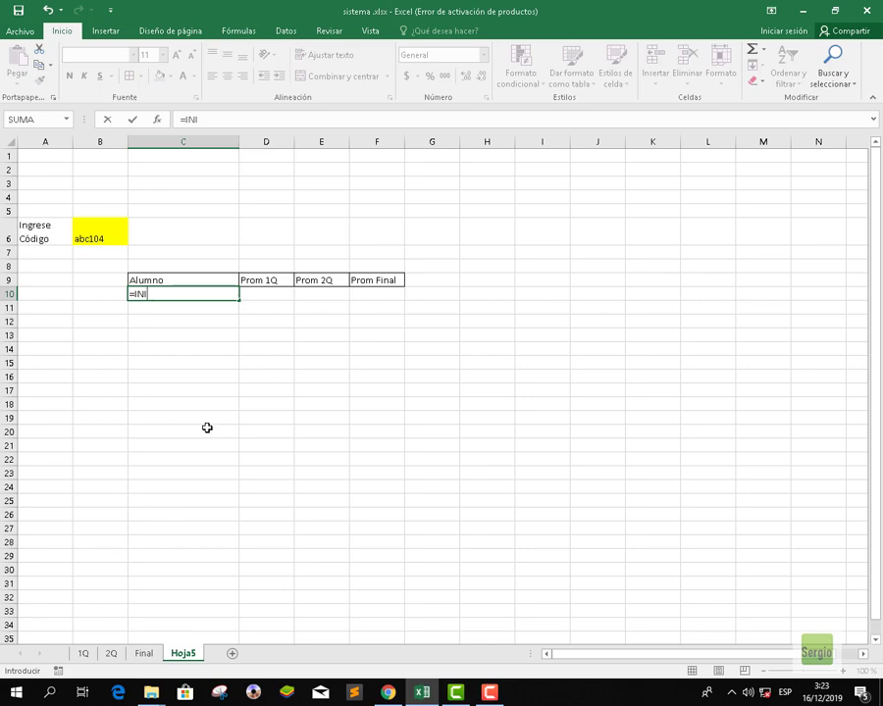
key("BackSpace")
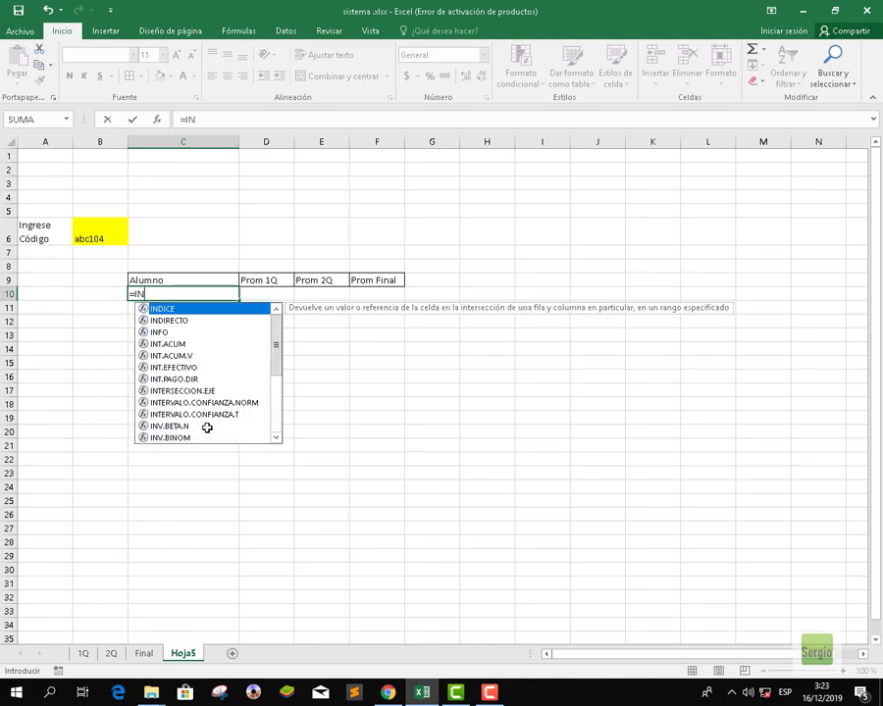
type("D")
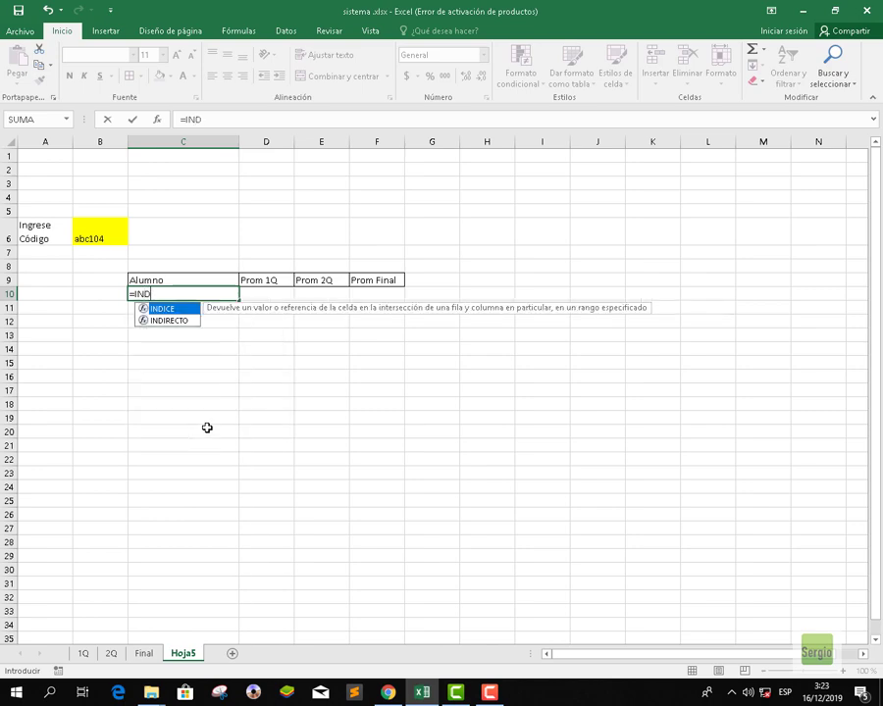
type("ICE(")
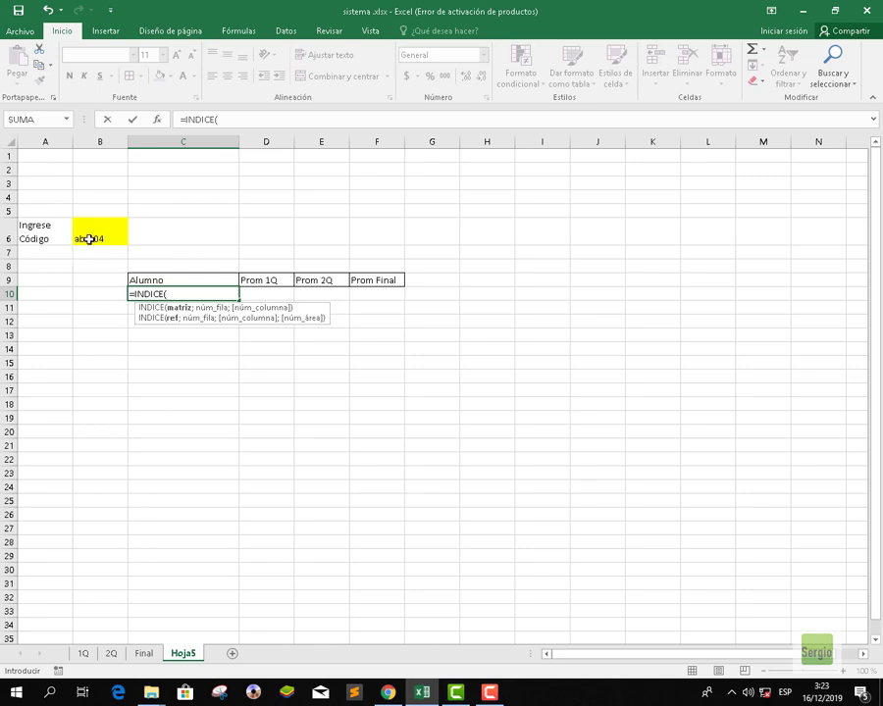
- Check the code range on the Final sheet and give INDICE the matrix Final!a8:Final!a22 as its first argument
left_click(152, 659)
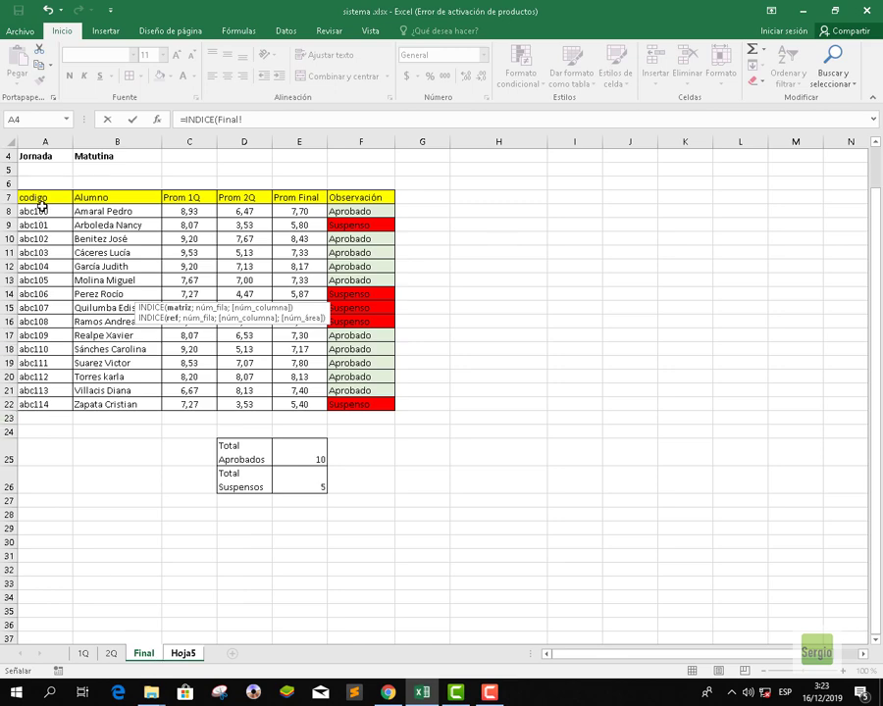
left_click(182, 653)
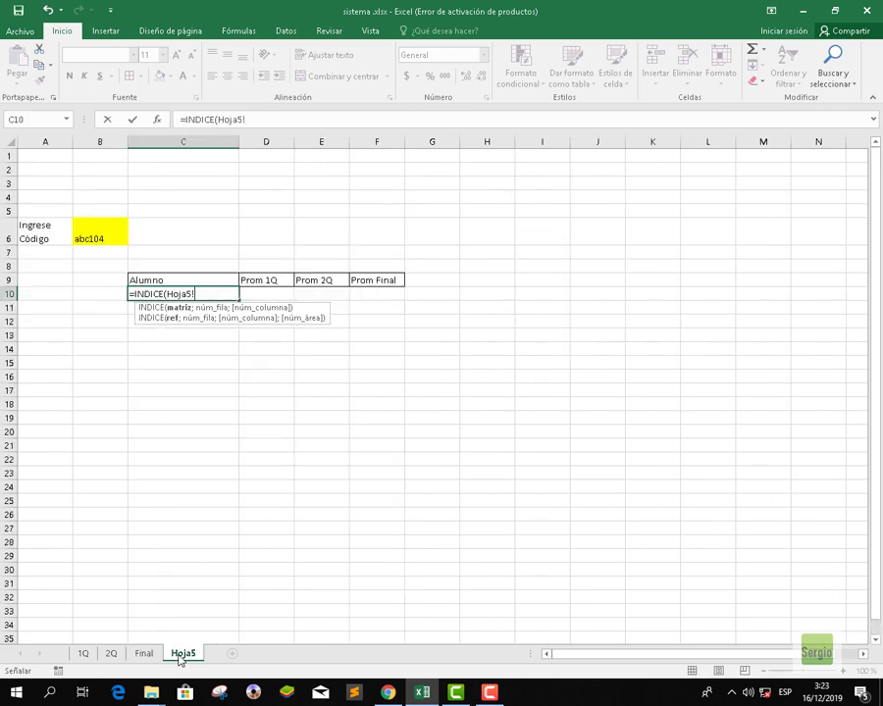
left_click(193, 297)
key("BackSpace")
key("BackSpace")
key("BackSpace")
key("BackSpace")
key("BackSpace")
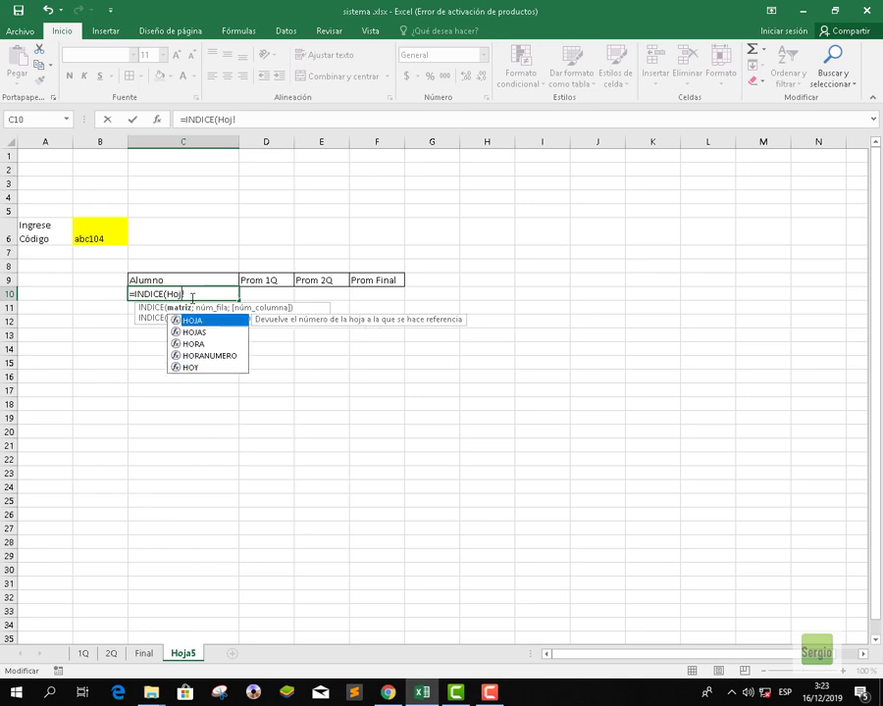
type("Final!")
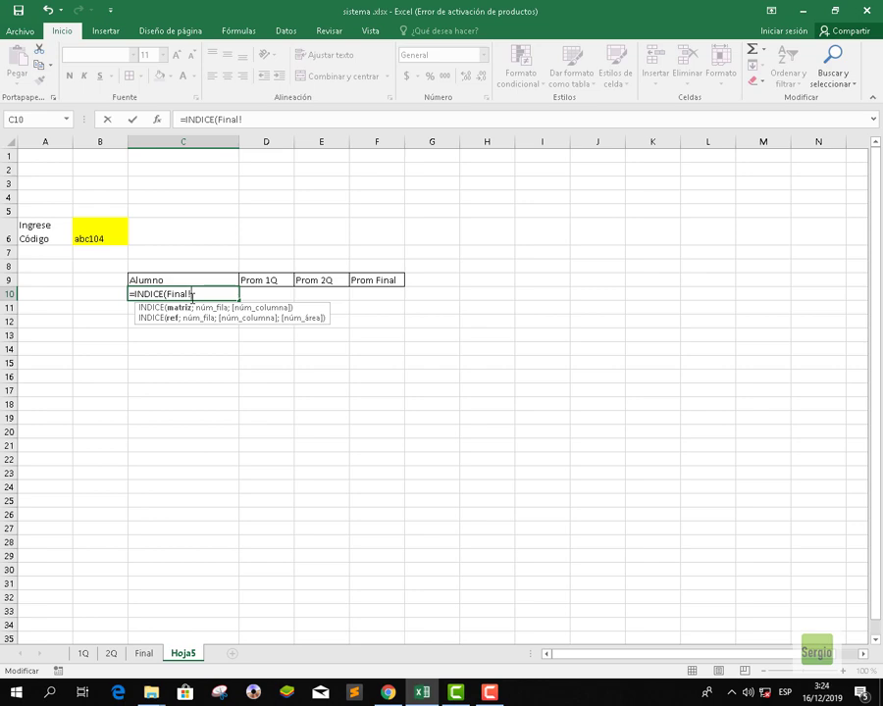
type("a8:Final")
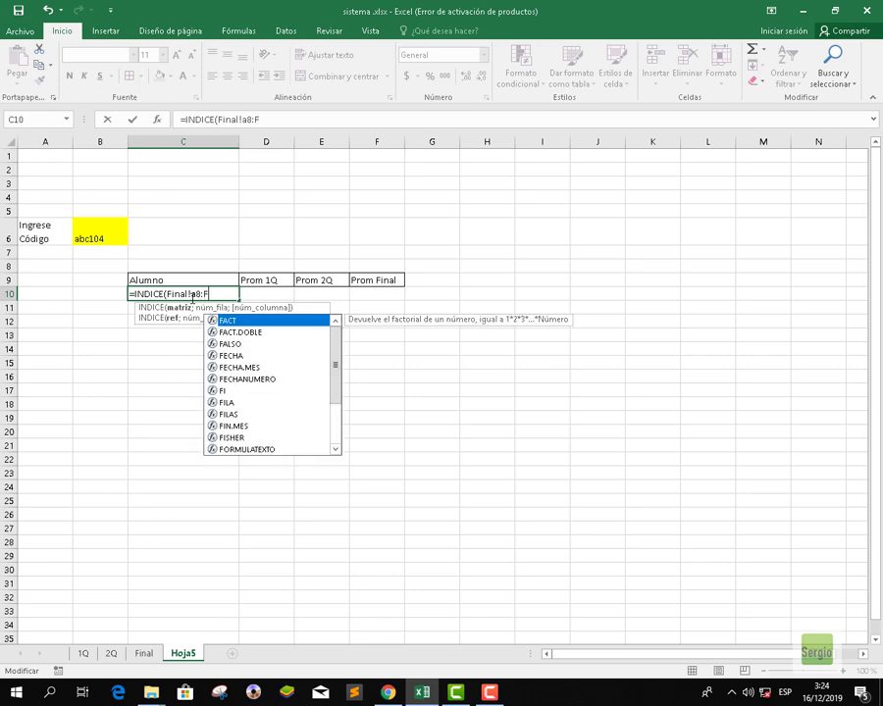
type("!")
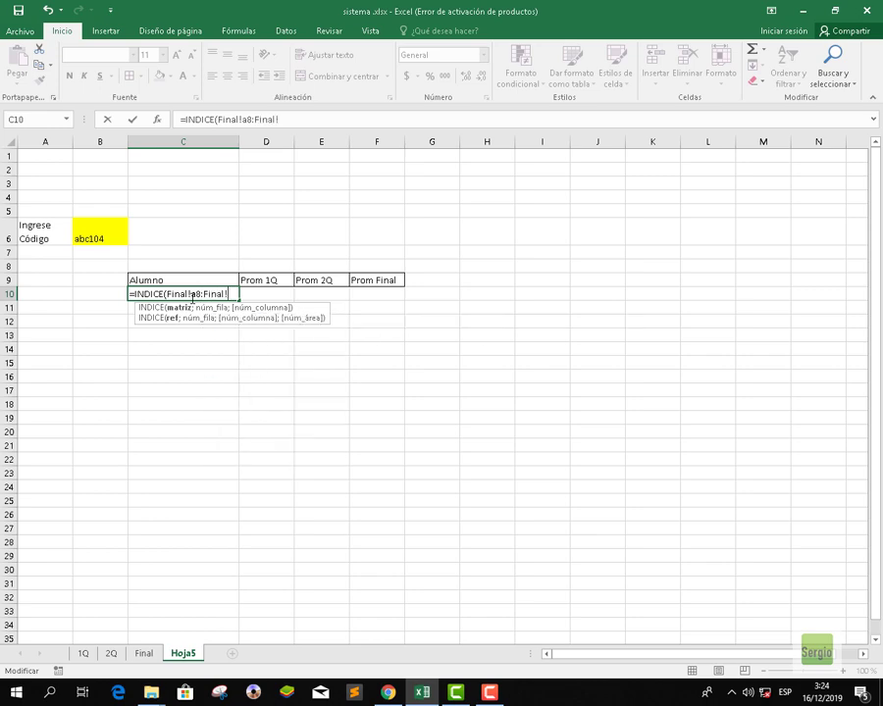
type("a22")
type(";")
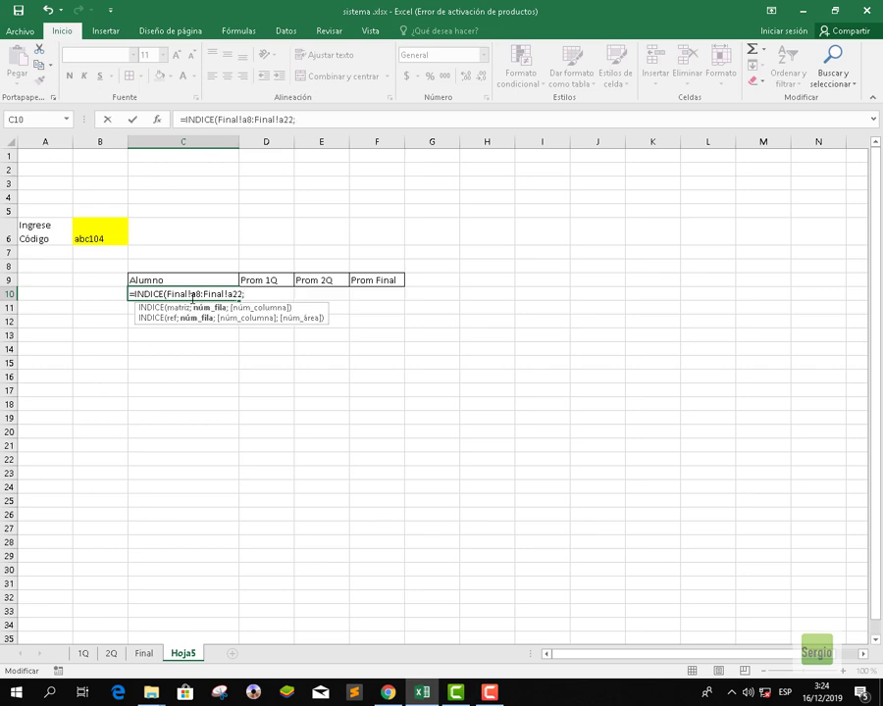
- Nest the coincidir function as the row argument, with b6 as its lookup value
type("coincid")
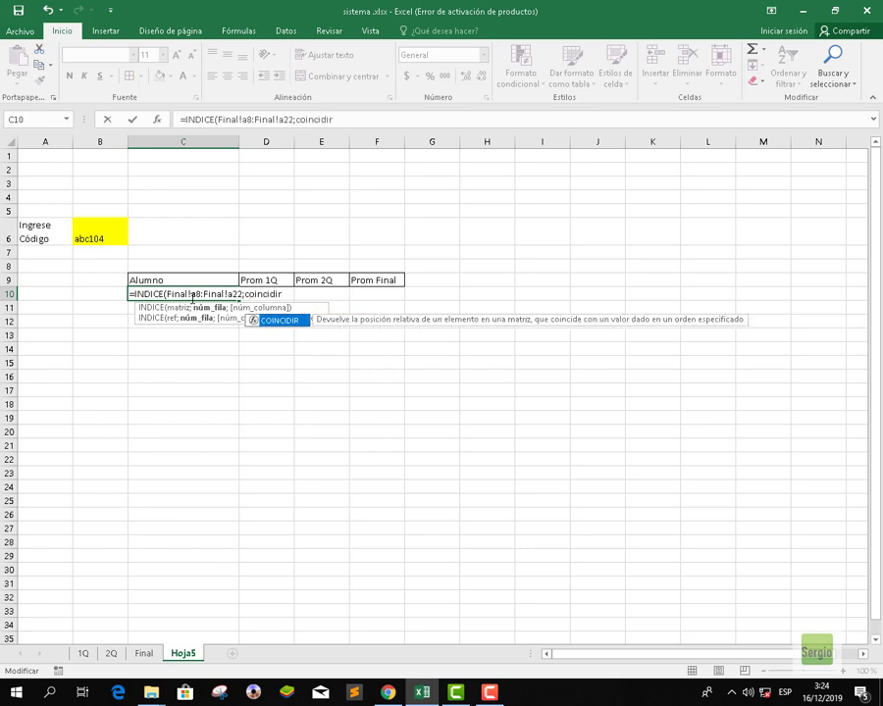
type("ir(b6;")
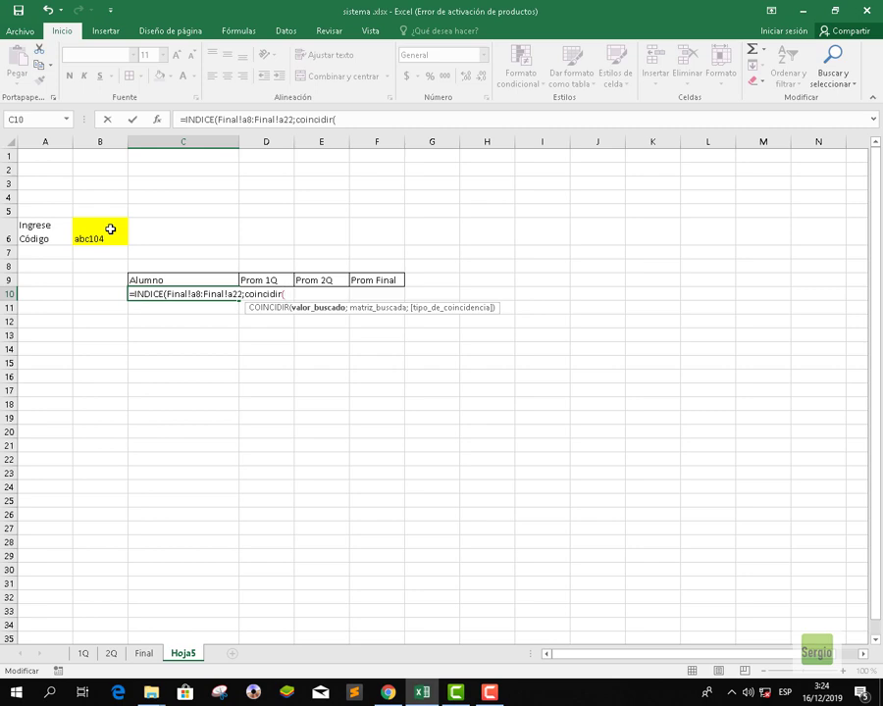
type("b")
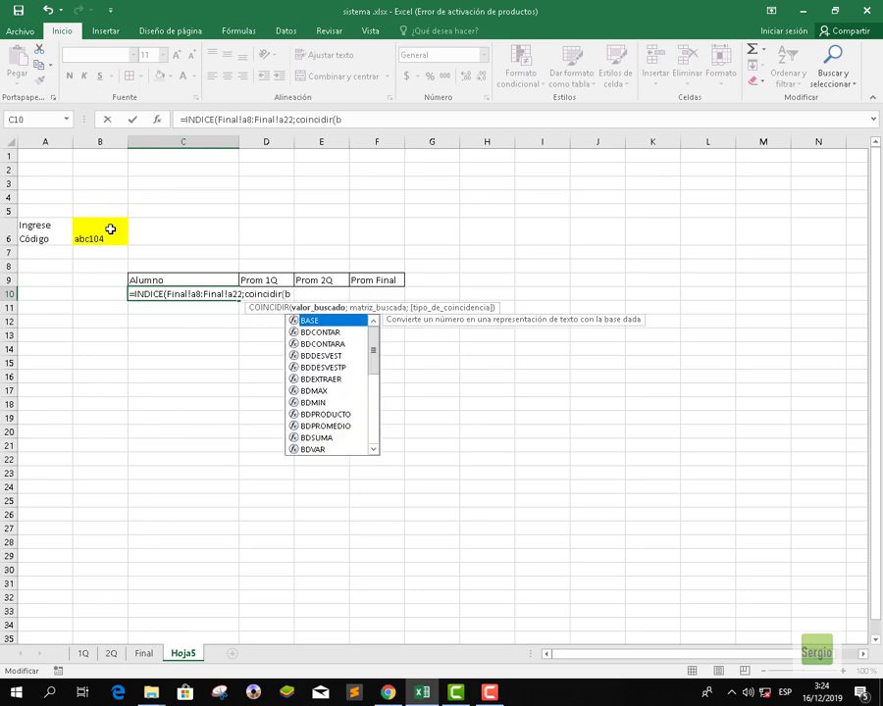
type("6")
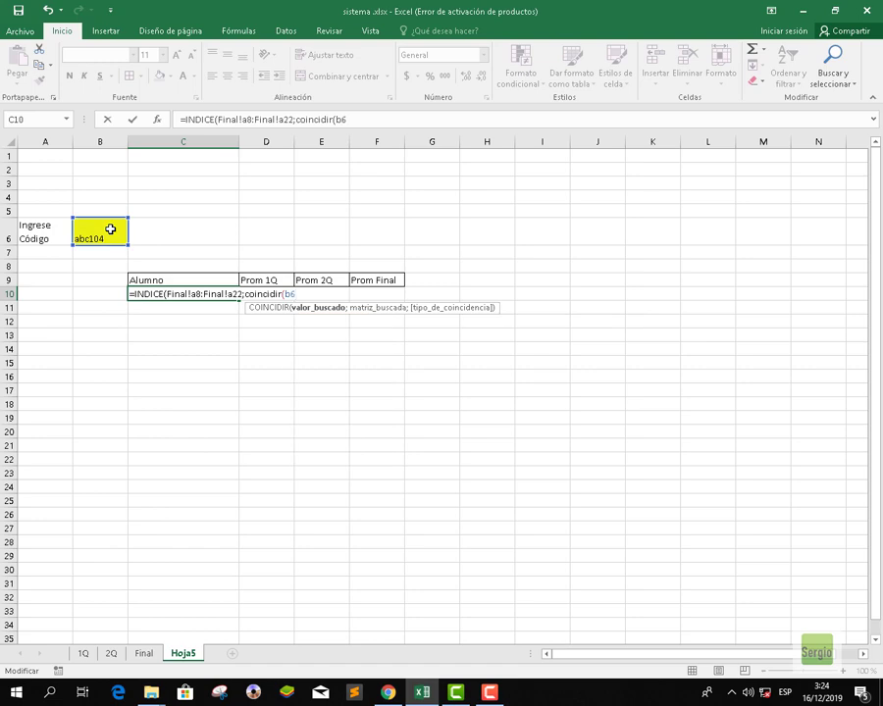
type(";")
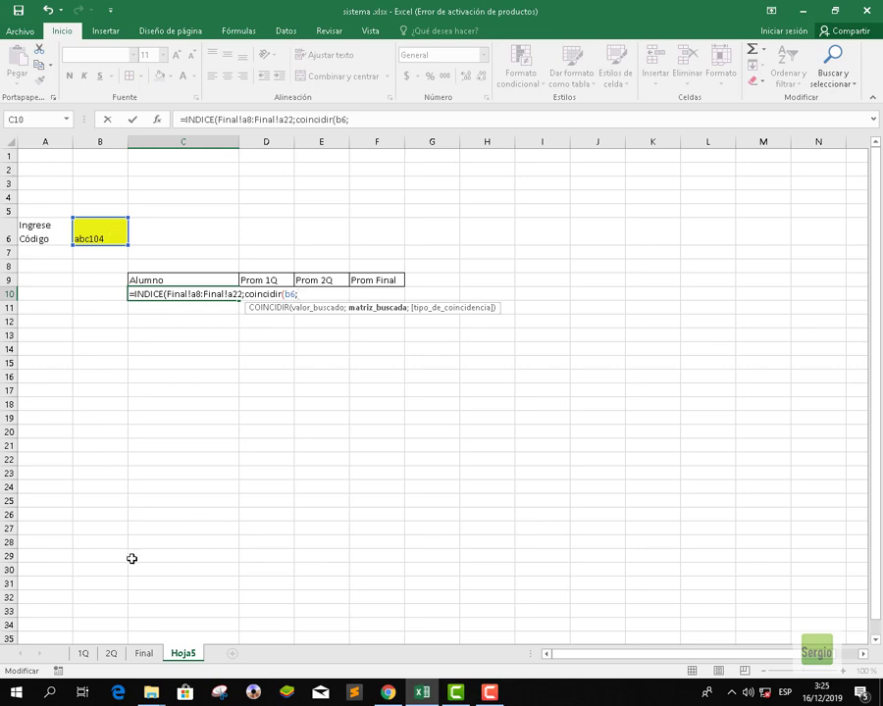
- Check the code column on the Final sheet and set the lookup matrix of coincidir to final!a8:final!a22
left_click(143, 654)
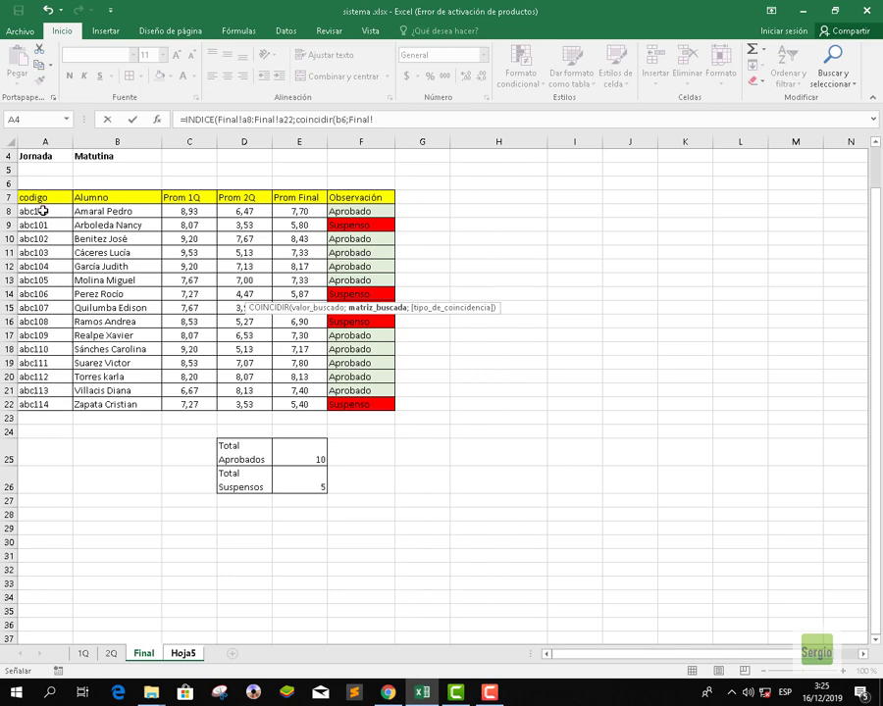
left_click(183, 653)
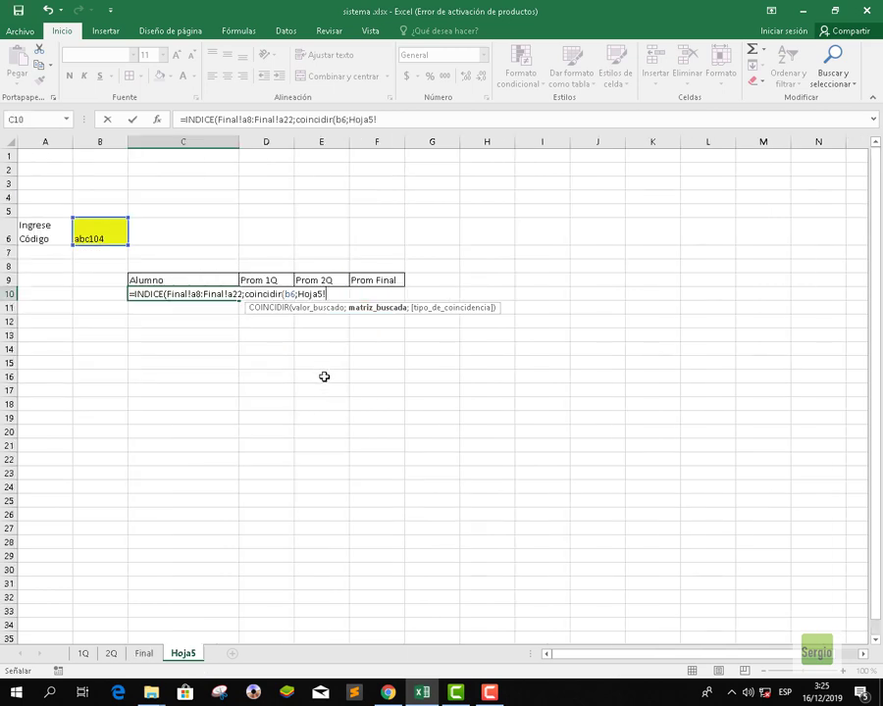
key("BackSpace")
key("BackSpace")
key("BackSpace")
key("BackSpace")
key("BackSpace")
key("BackSpace")
type("final")
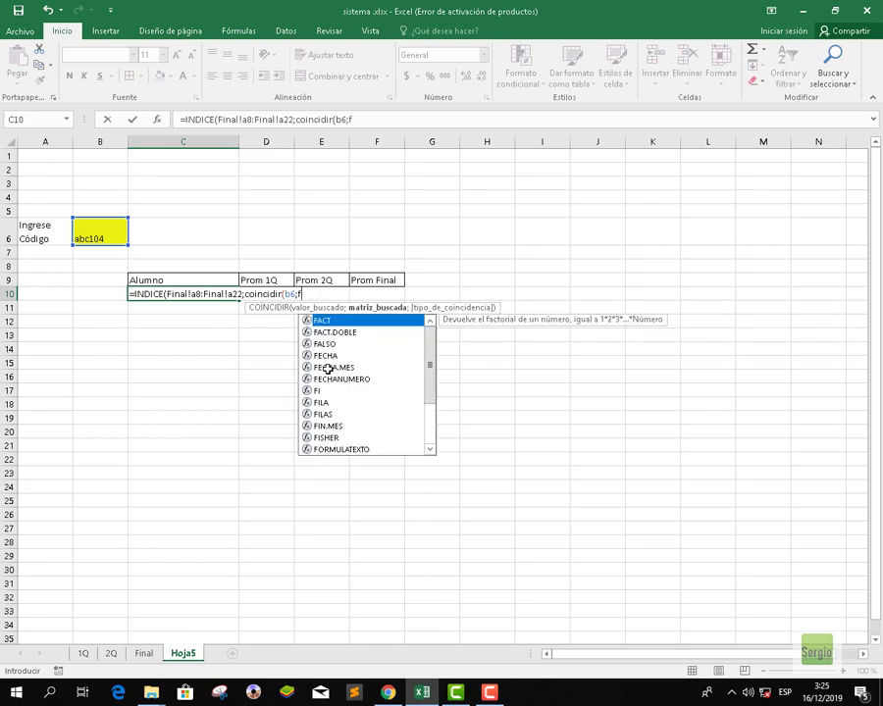
type("!a")
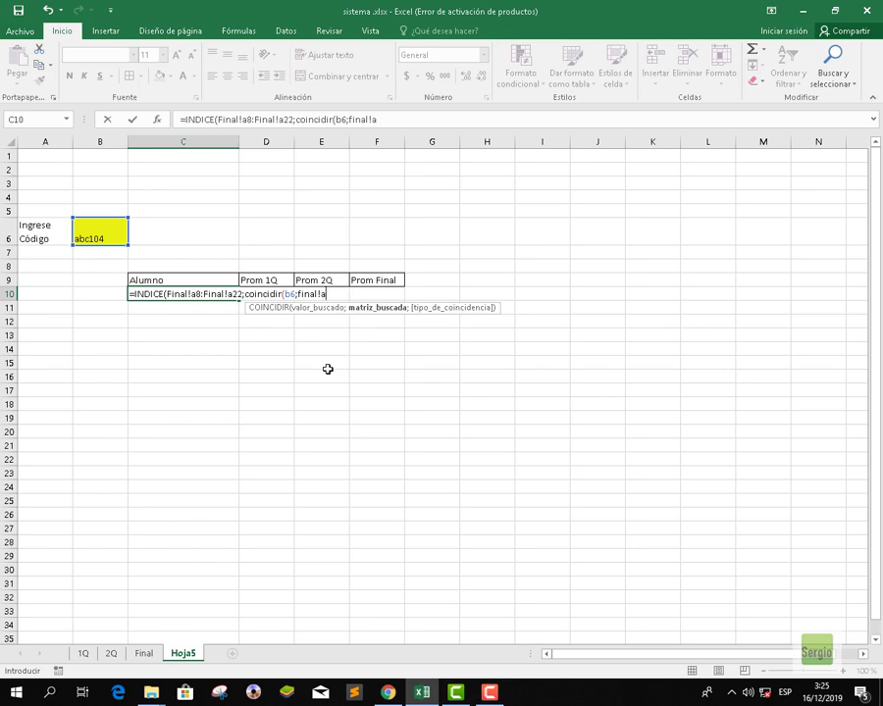
type("8:final")
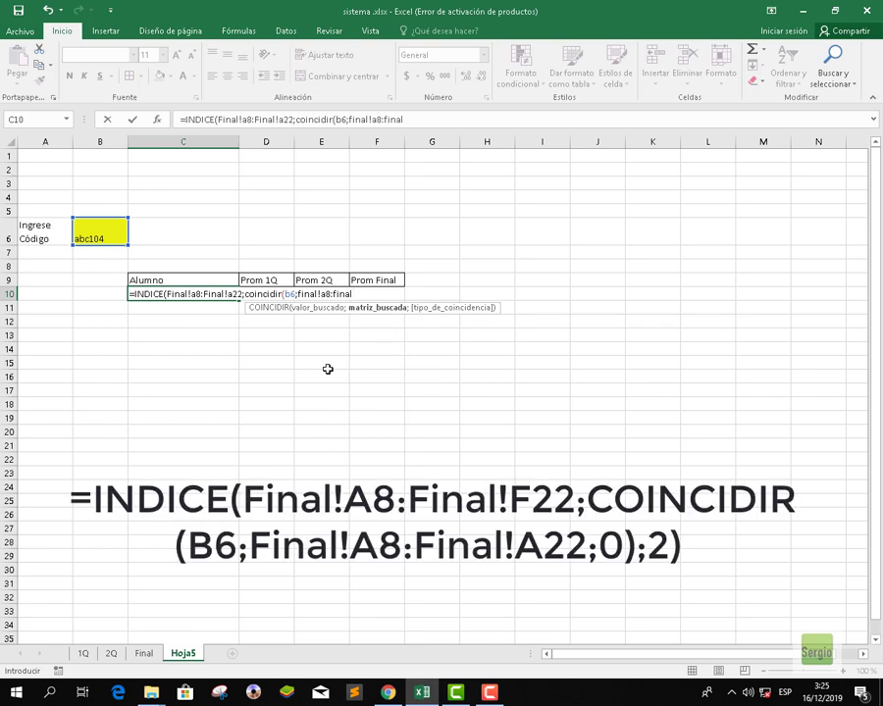
type("!a22")
- Set the match type of coincidir to 0, check the table on the Final sheet and extend the INDICE matrix to Final!f22
type(";")
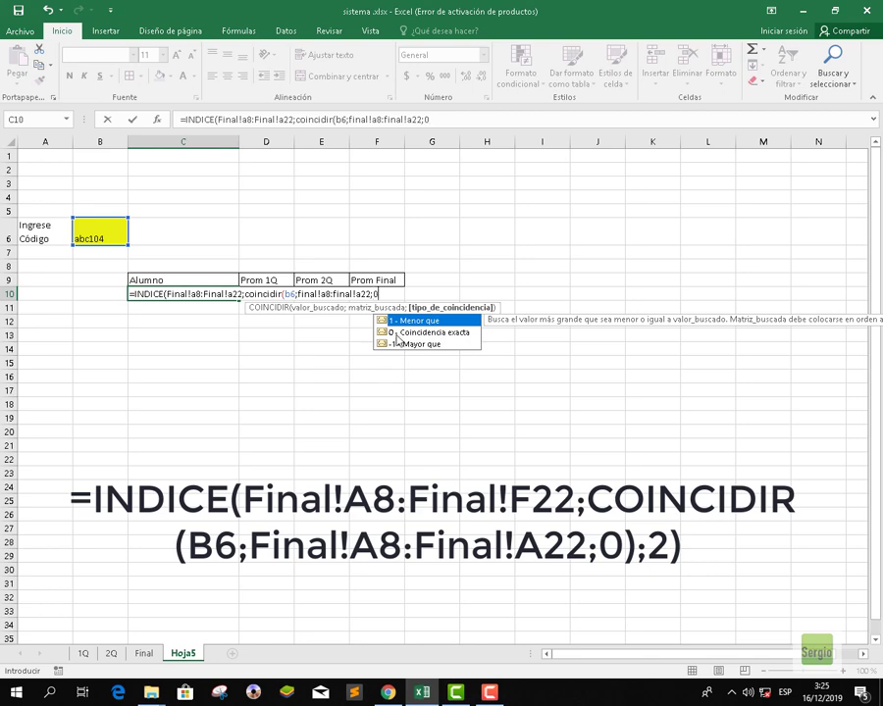
type("0;")
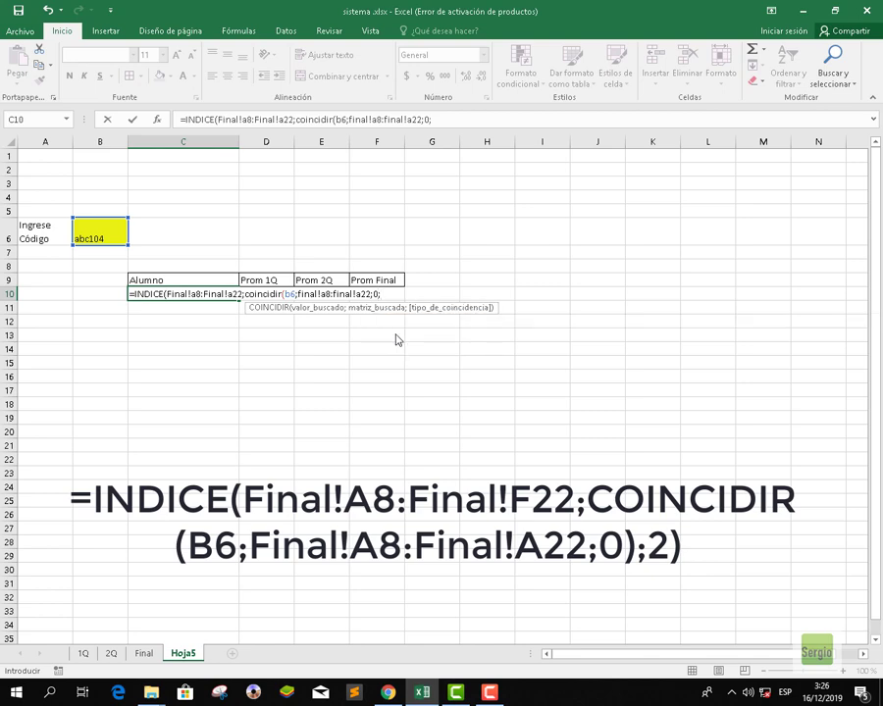
left_click(145, 653)
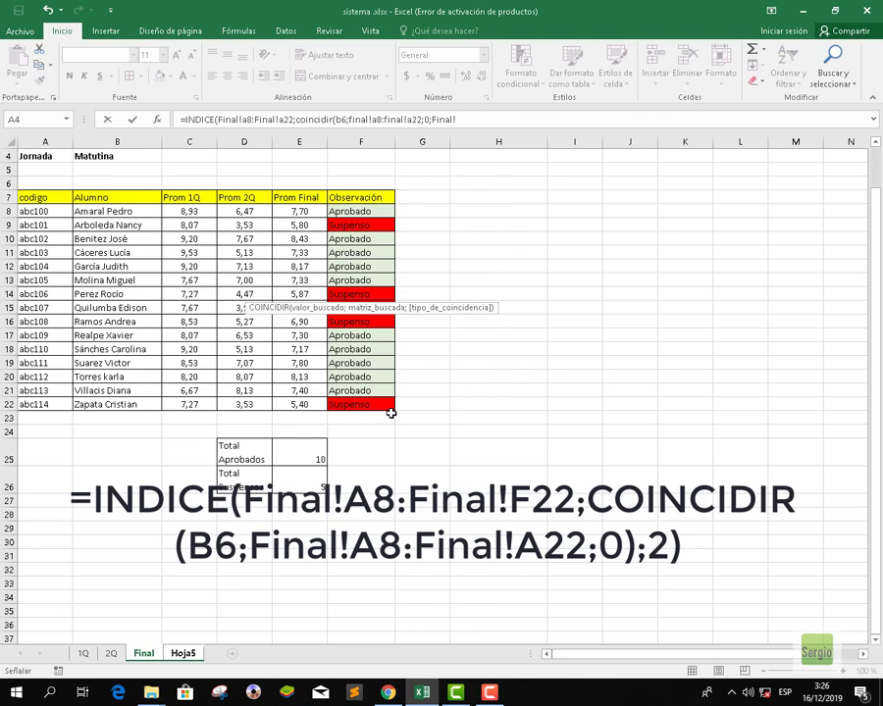
left_click(184, 654)
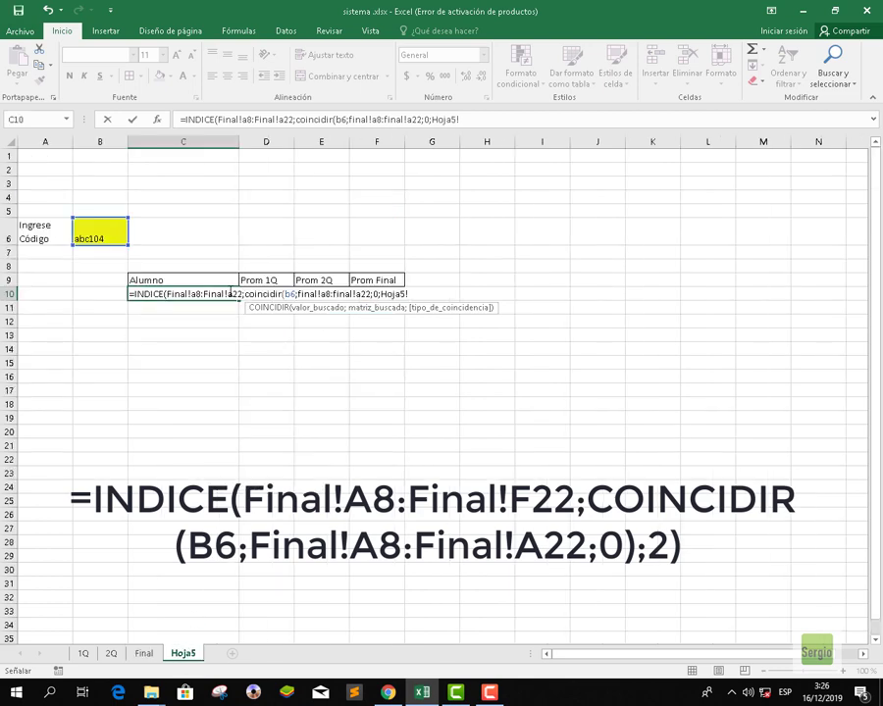
left_click(234, 295)
key("BackSpace")
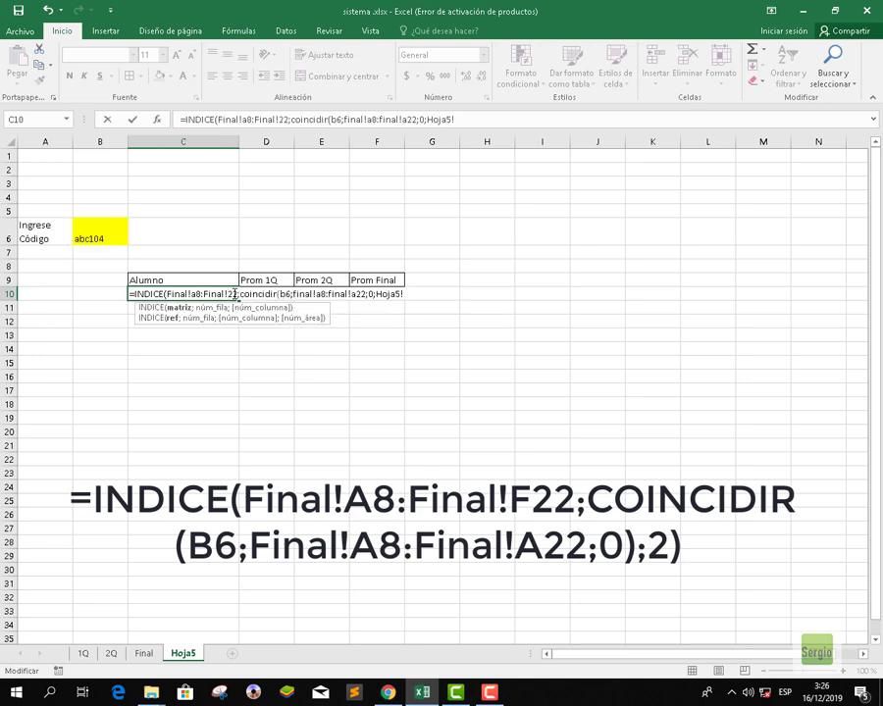
type("f")
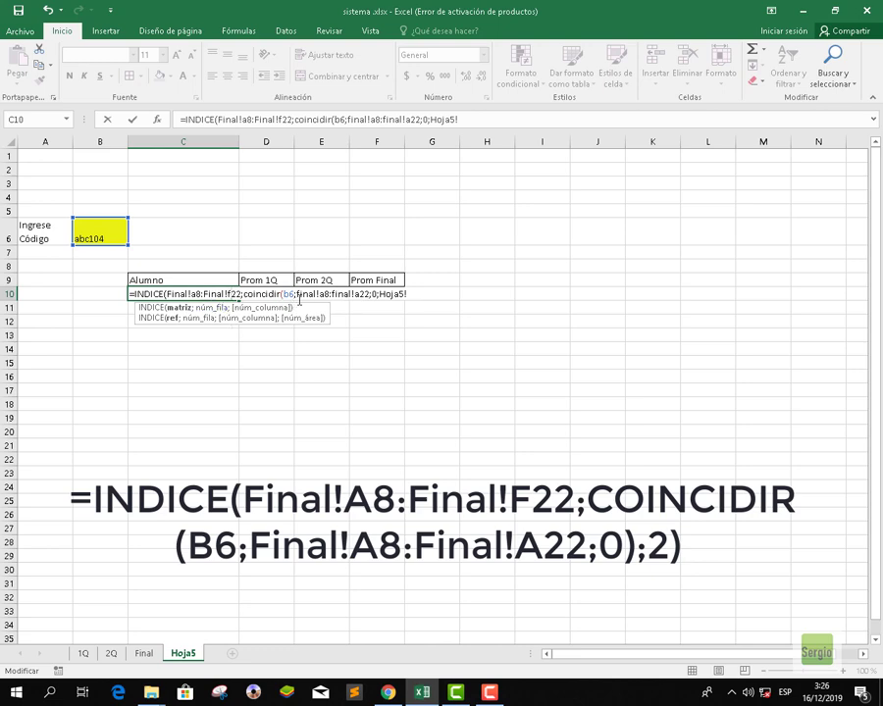
- Remove the stray Hoja5! reference from the end of the C10 formula and close coincidir right after its 0 argument
left_click(427, 291)
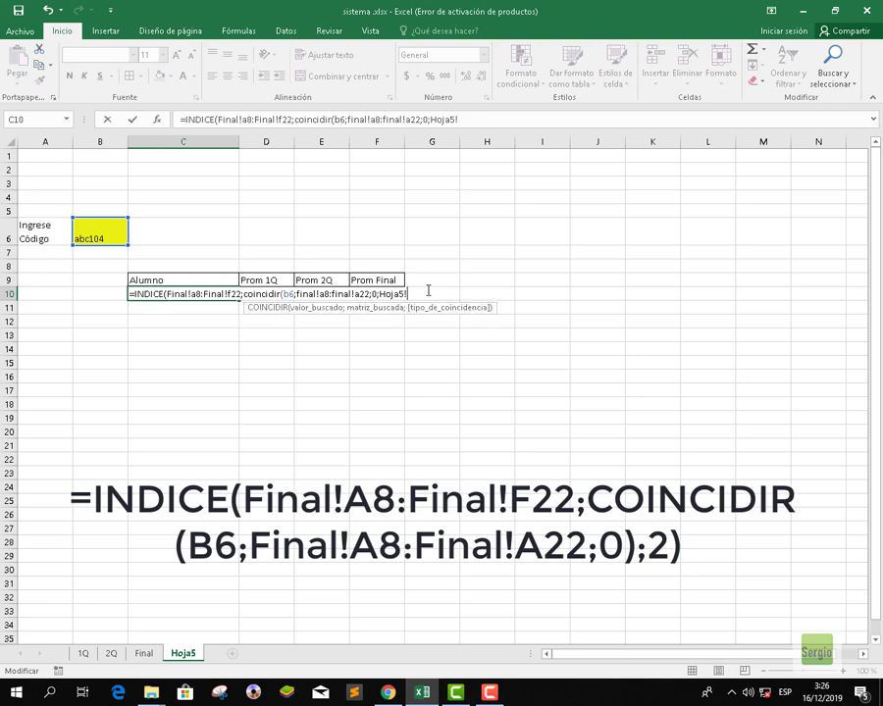
key("BackSpace")
key("BackSpace")
key("BackSpace")
key("BackSpace")
key("BackSpace")
key("BackSpace")
key("BackSpace")
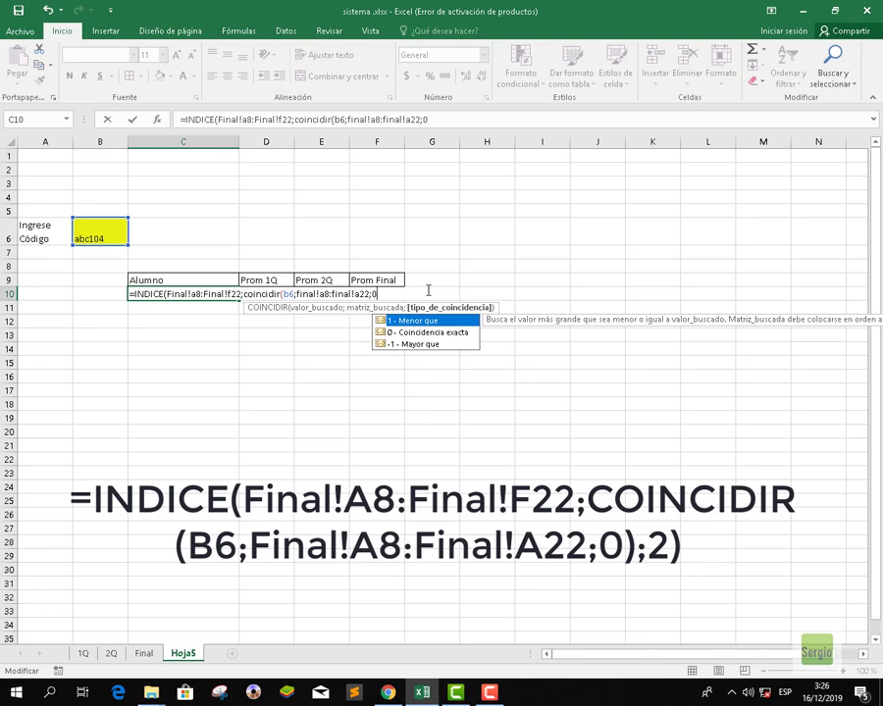
type(")")
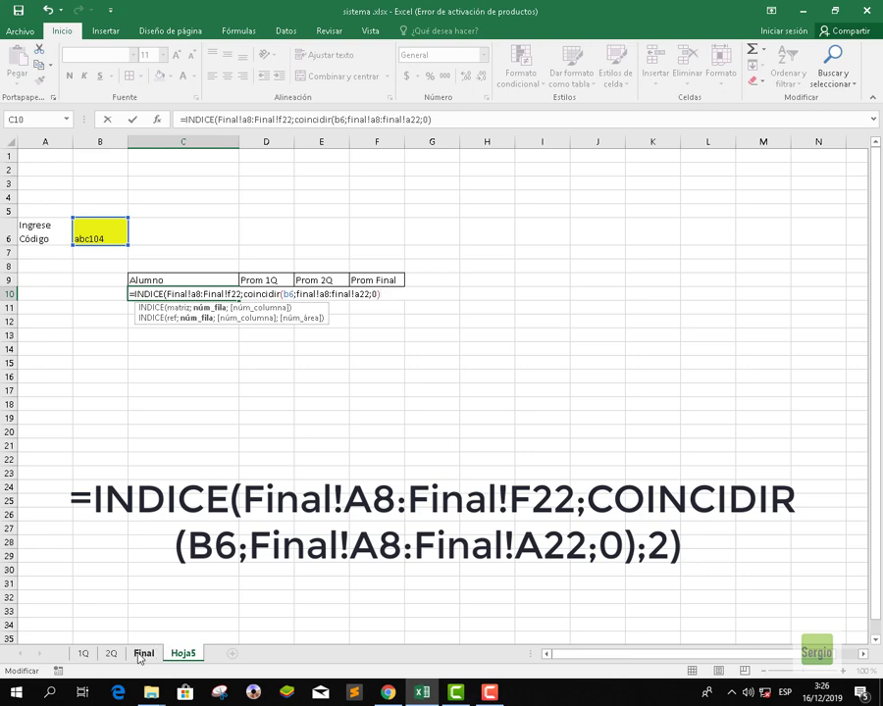
- Try to enter the C10 formula without a column number and decline the suggested correction
key("Return")
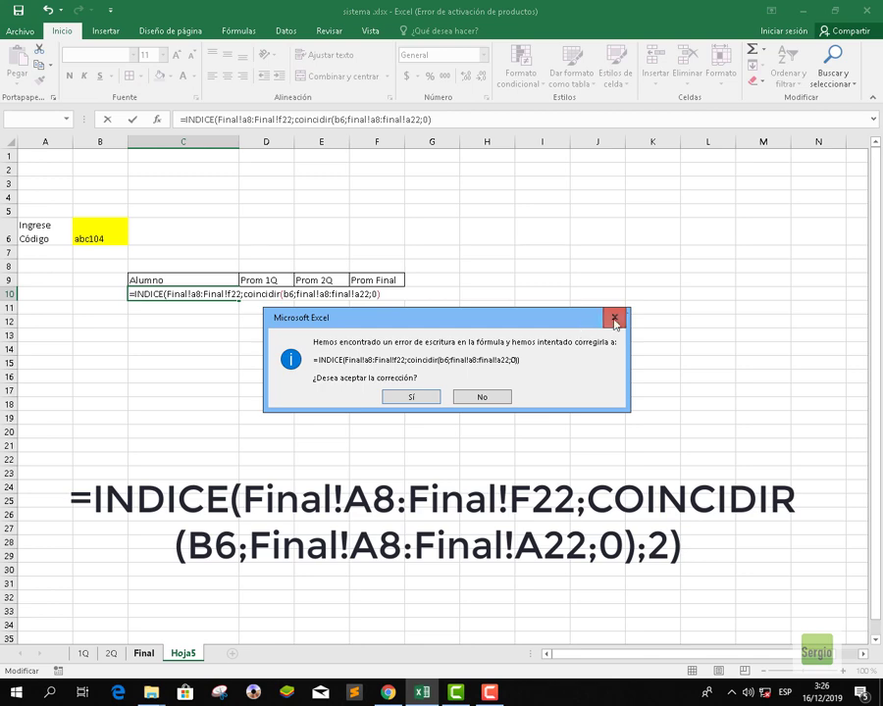
left_click(615, 320)
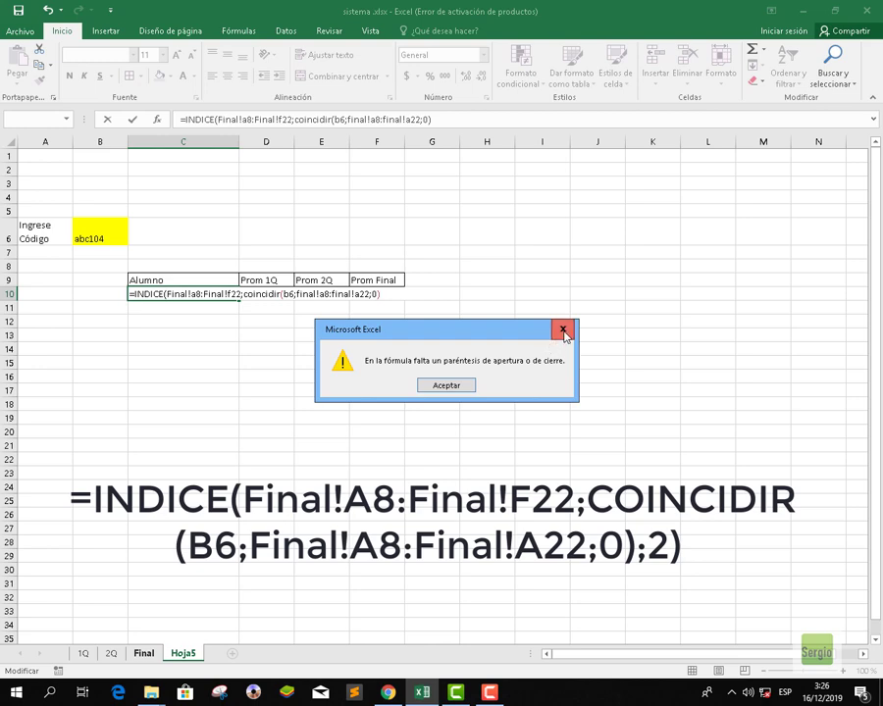
left_click(564, 334)
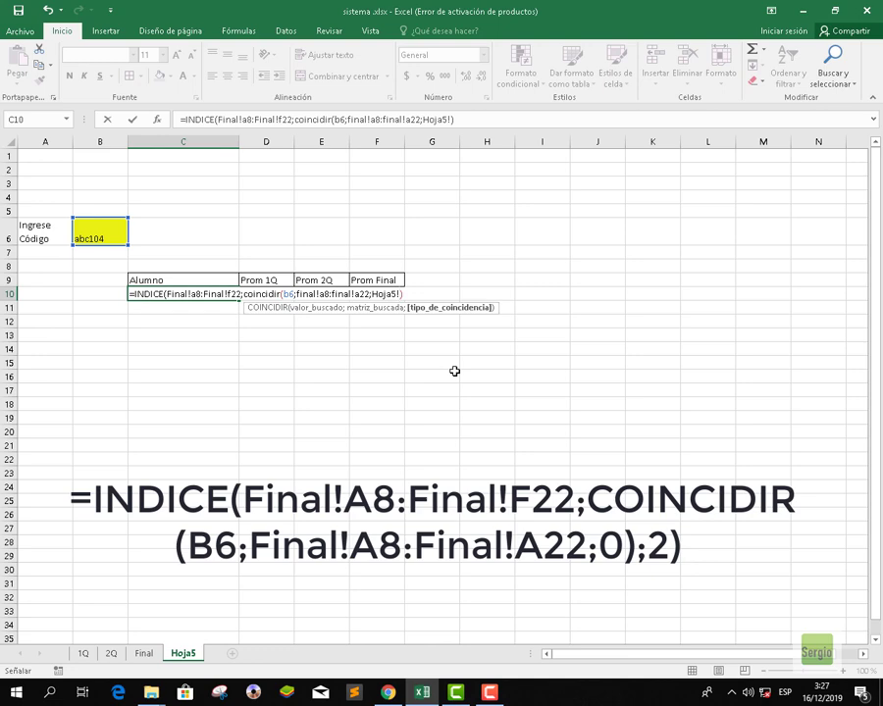
- Replace the stray Hoja5! reference in coincidir with 0, try entering the formula again and decline the suggested correction
key("BackSpace")
key("BackSpace")
key("BackSpace")
key("BackSpace")
key("BackSpace")
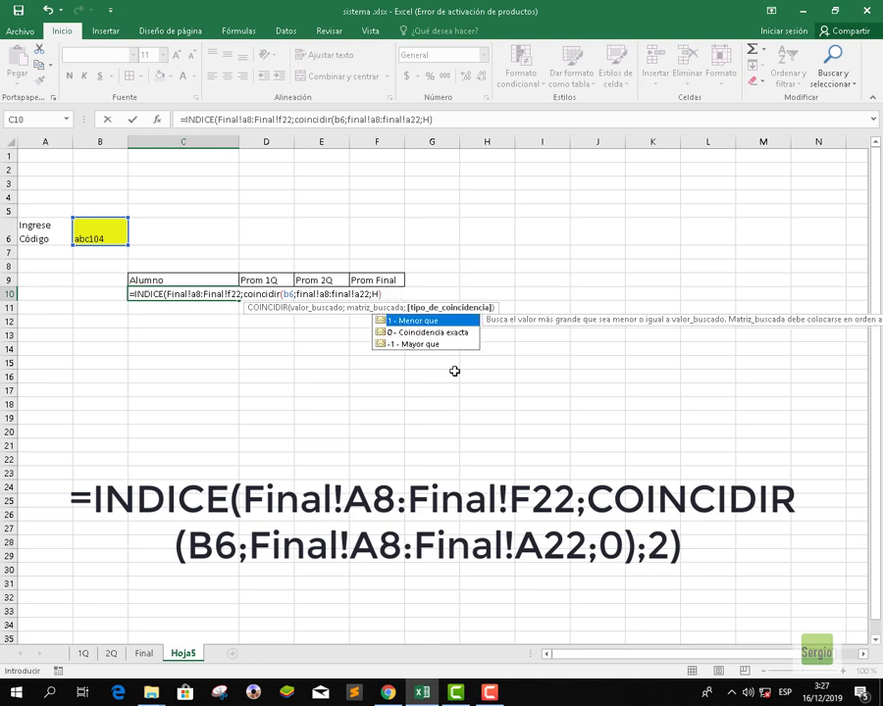
key("BackSpace")
type("2")
key("BackSpace")
type("0")
key("Return")
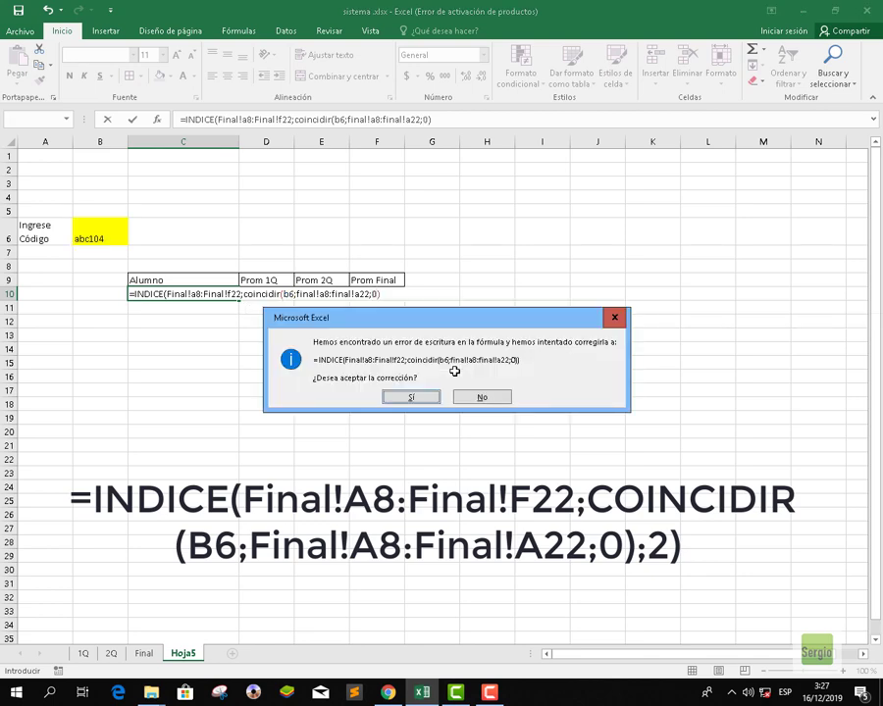
left_click(486, 399)
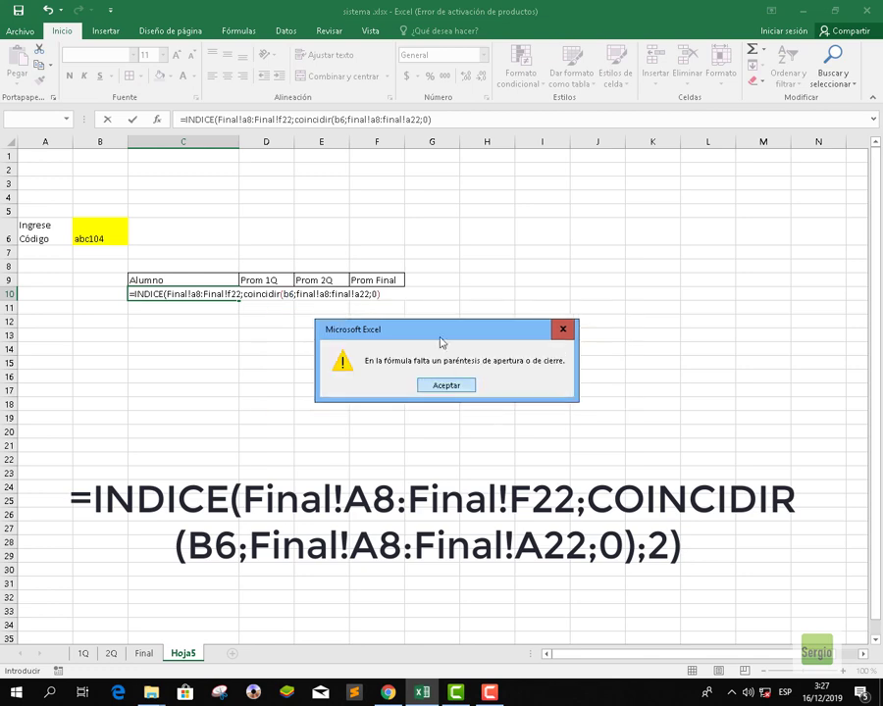
left_click(446, 385)
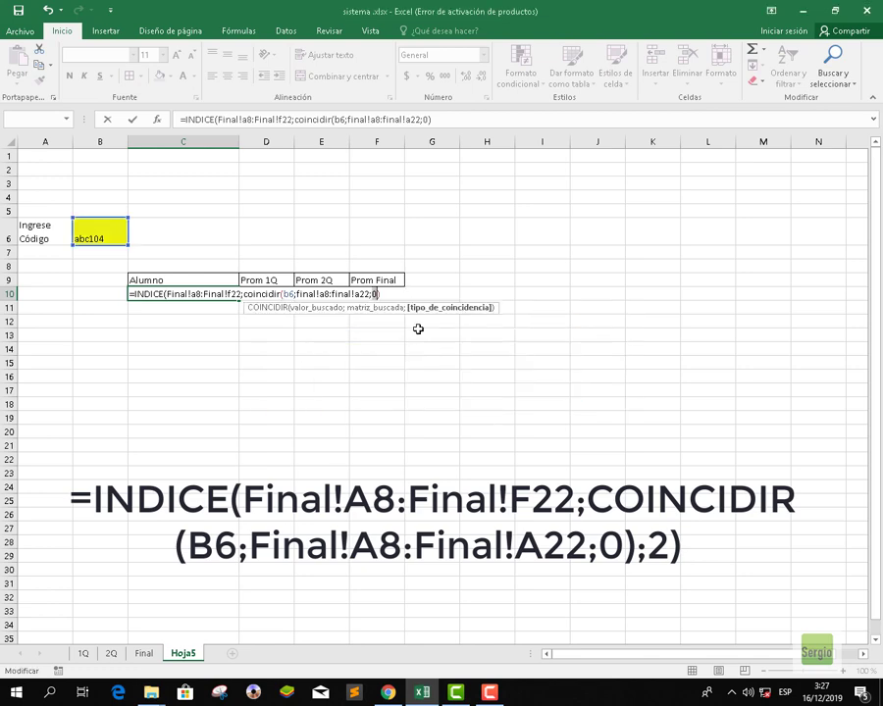
- Add 2 as the column number of INDICE, close the function and enter the formula in C10
left_click(384, 291)
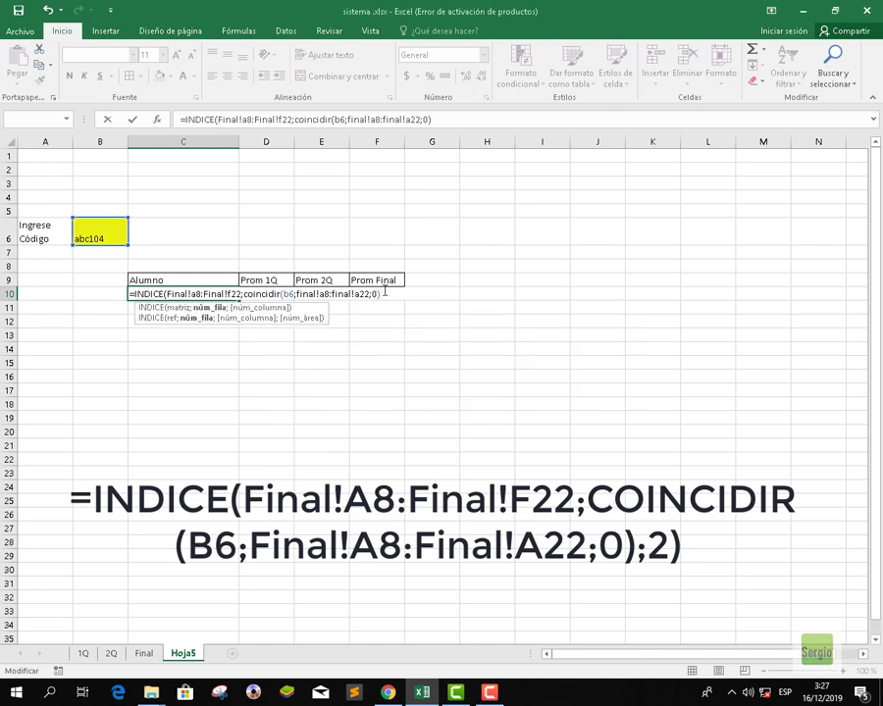
type(";2")
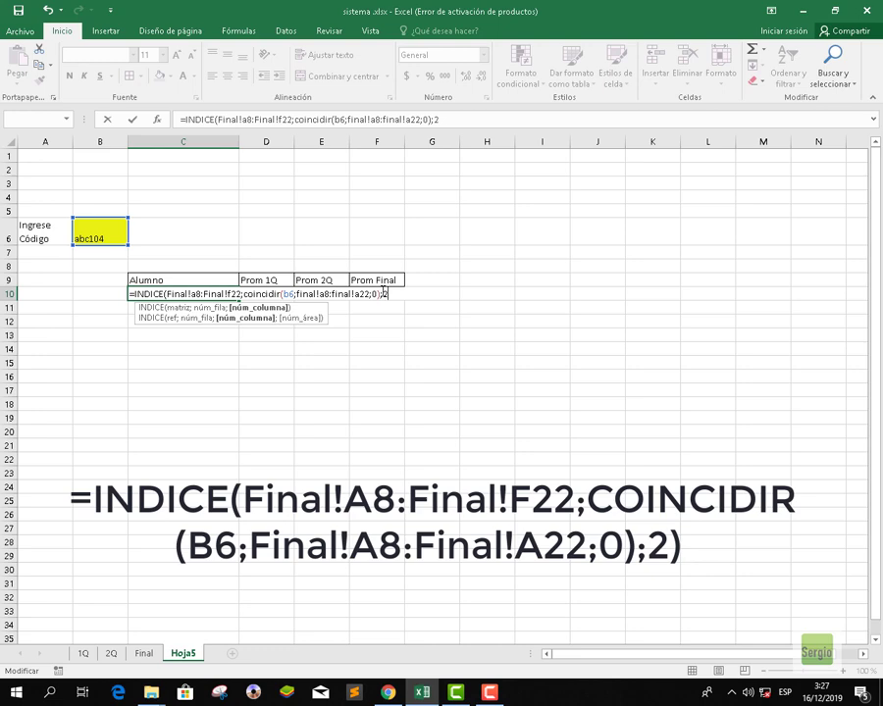
type(")")
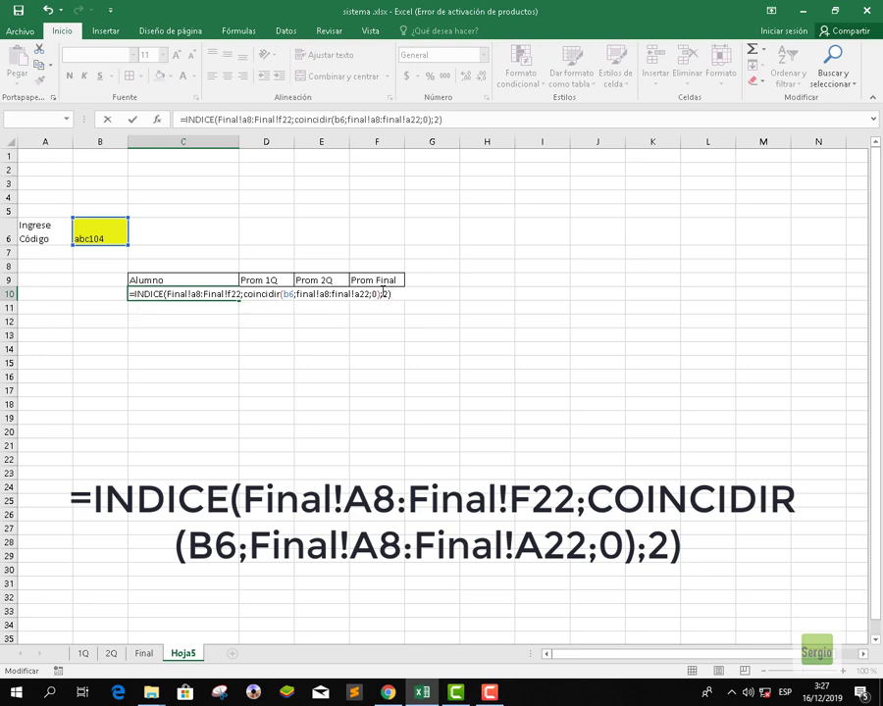
key("Return")
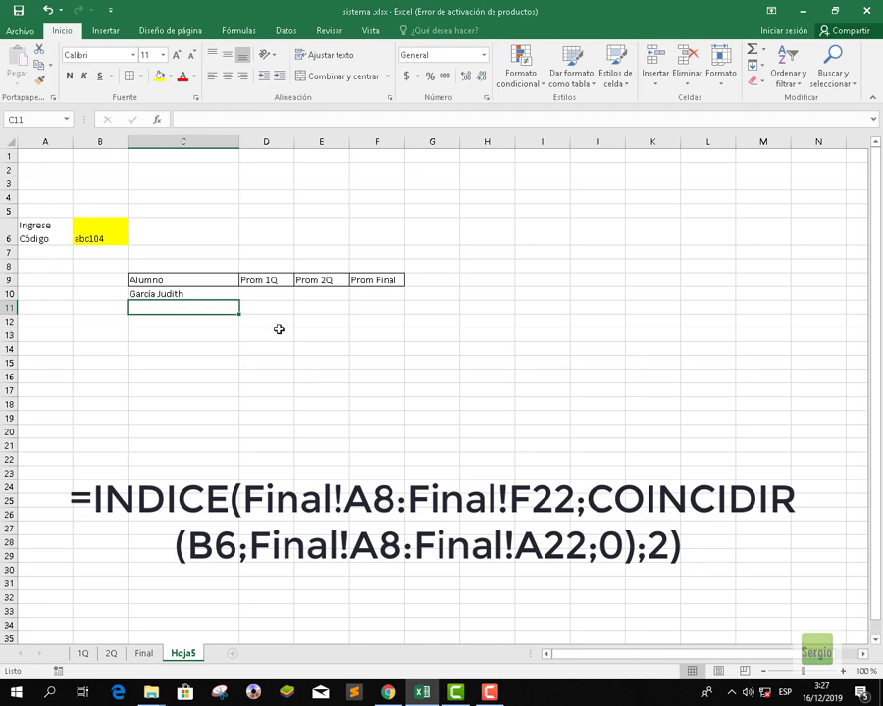
- Review the arguments of the INDICE formula in C10, especially the column number, leaving it as it is
left_click(212, 292)
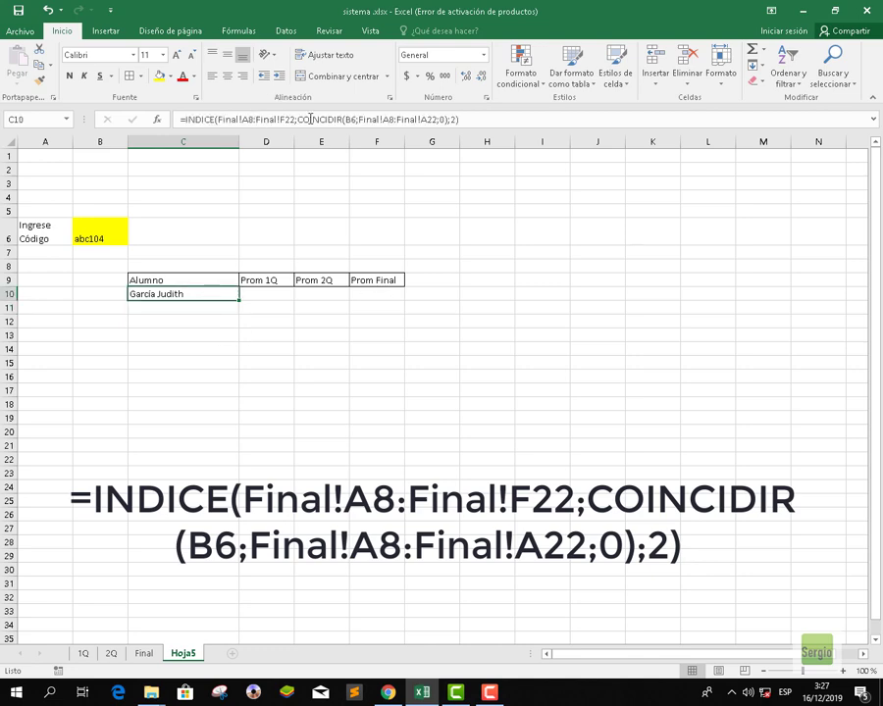
left_click(447, 119)
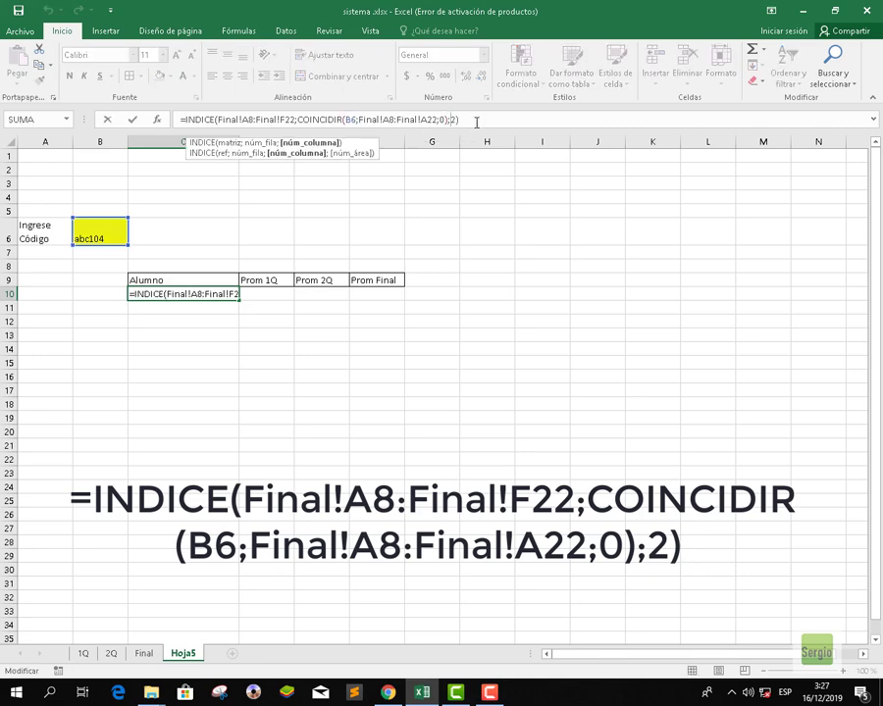
left_click(477, 122)
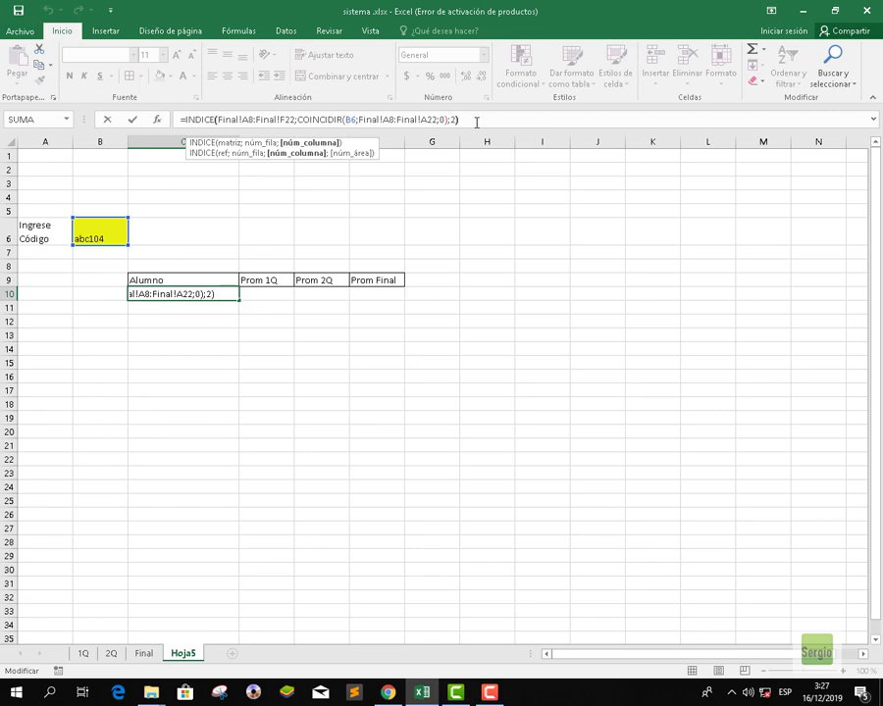
key("Return")
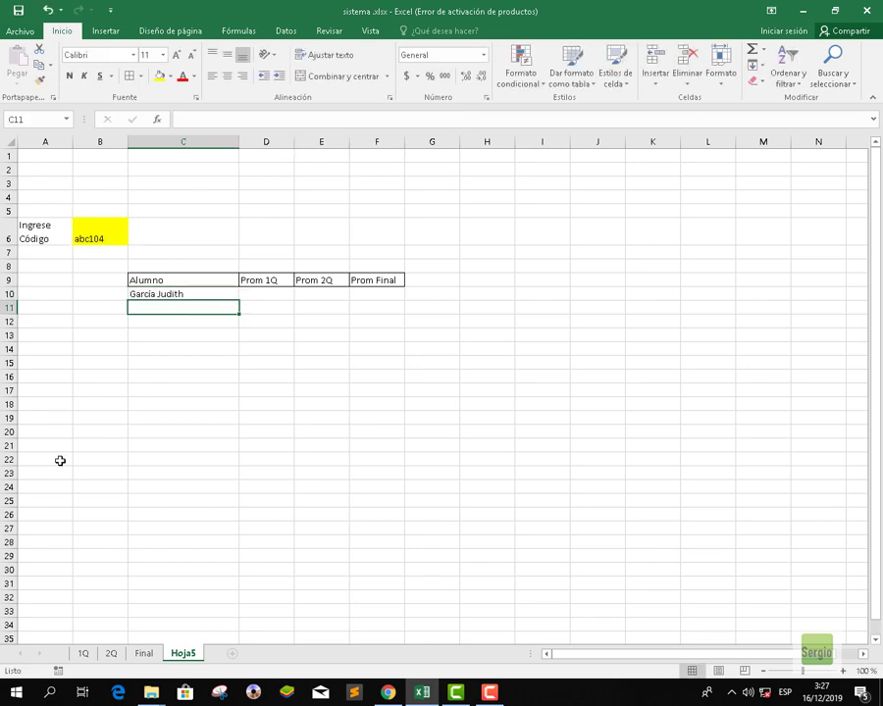
- Examine the column order on the Final sheet from codigo to Observación to identify each column number for INDICE
left_click(145, 653)
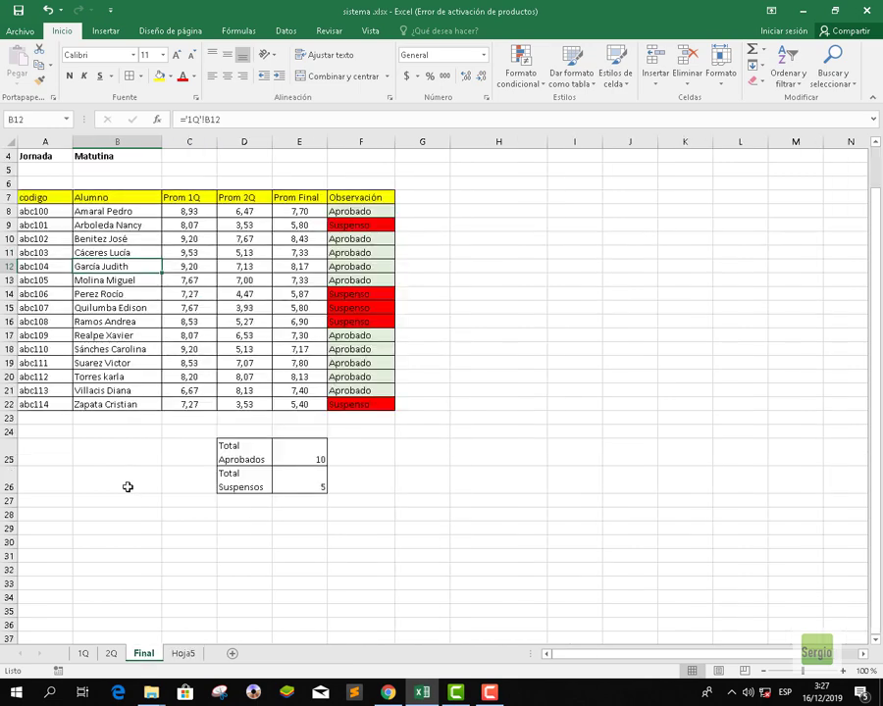
left_click(126, 481)
left_click_drag(37, 196, 37, 404)
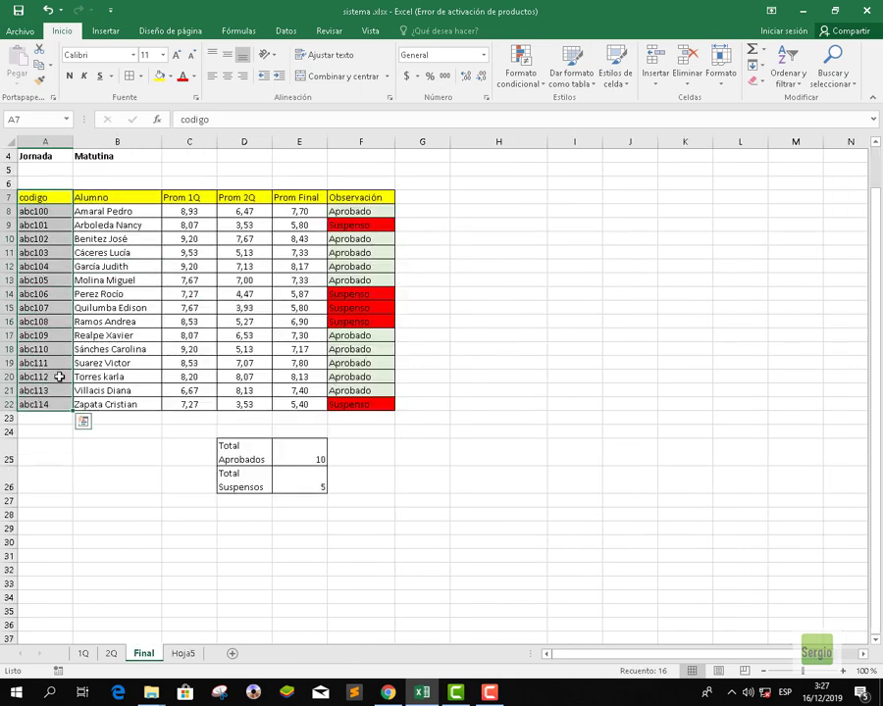
left_click_drag(114, 199, 81, 417)
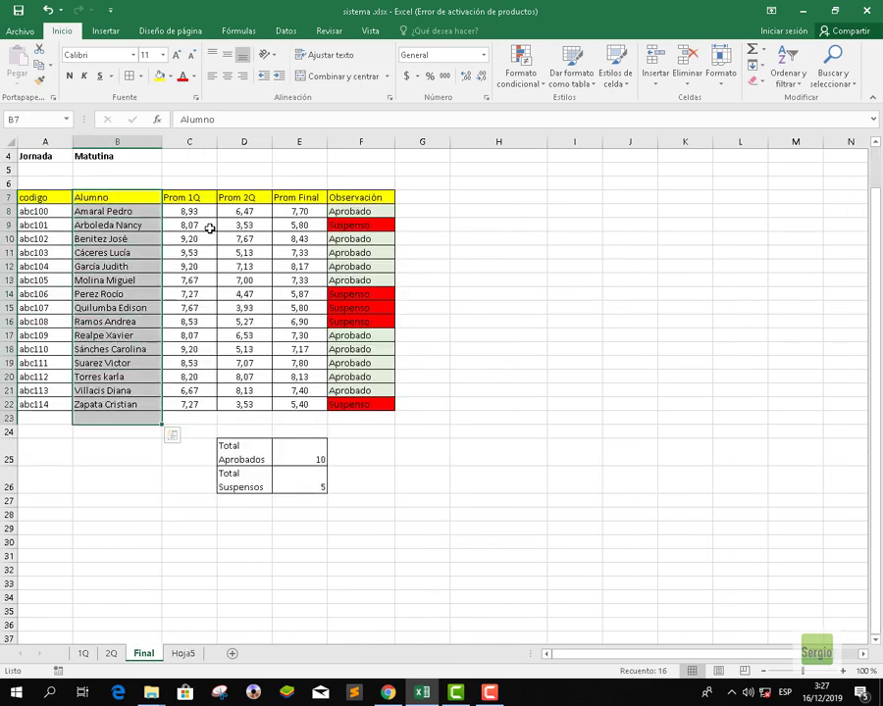
left_click_drag(203, 200, 199, 404)
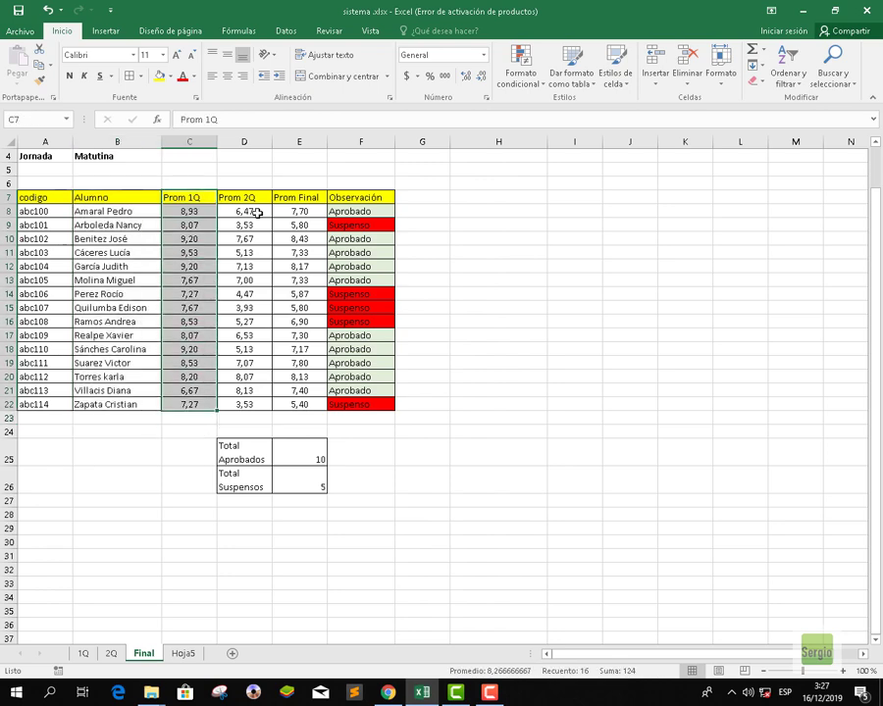
left_click(253, 201)
left_click_drag(263, 266, 248, 416)
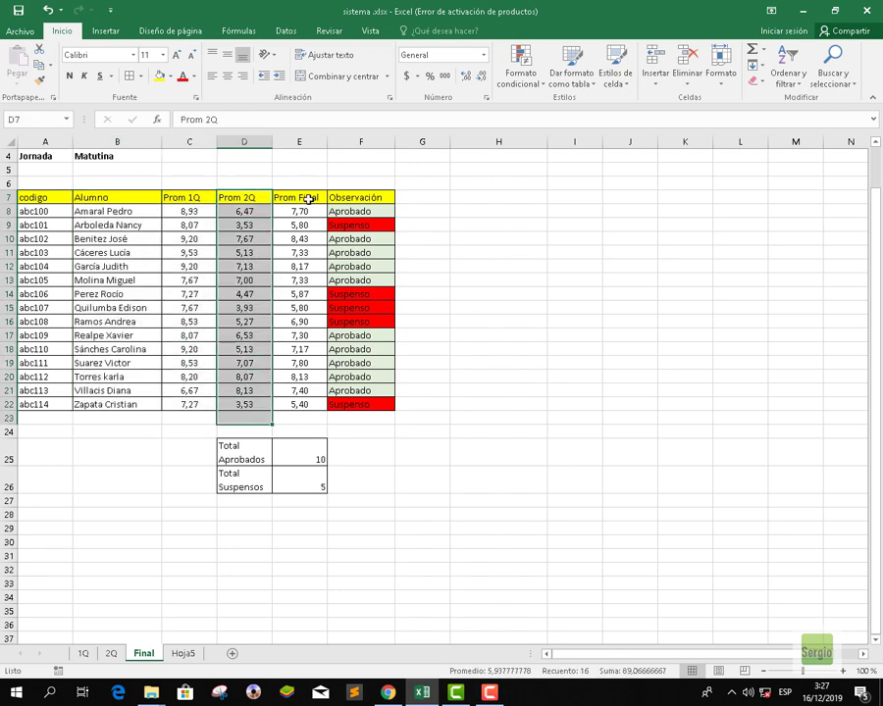
left_click_drag(304, 197, 300, 404)
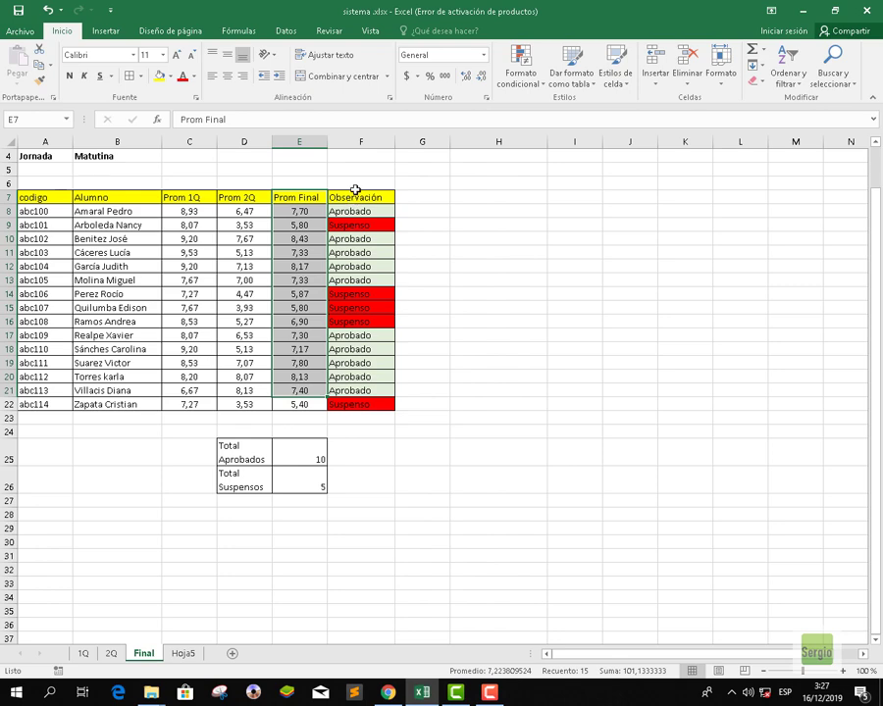
left_click_drag(355, 184, 375, 416)
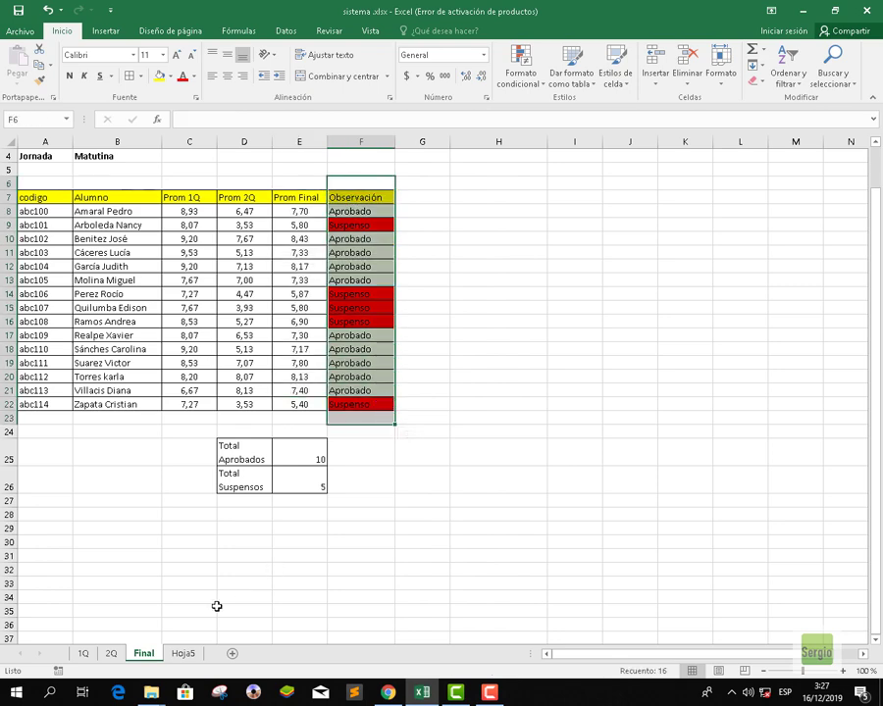
- Copy the INDICE formula text of C10 on Hoja5, leaving out the equals sign
left_click(184, 653)
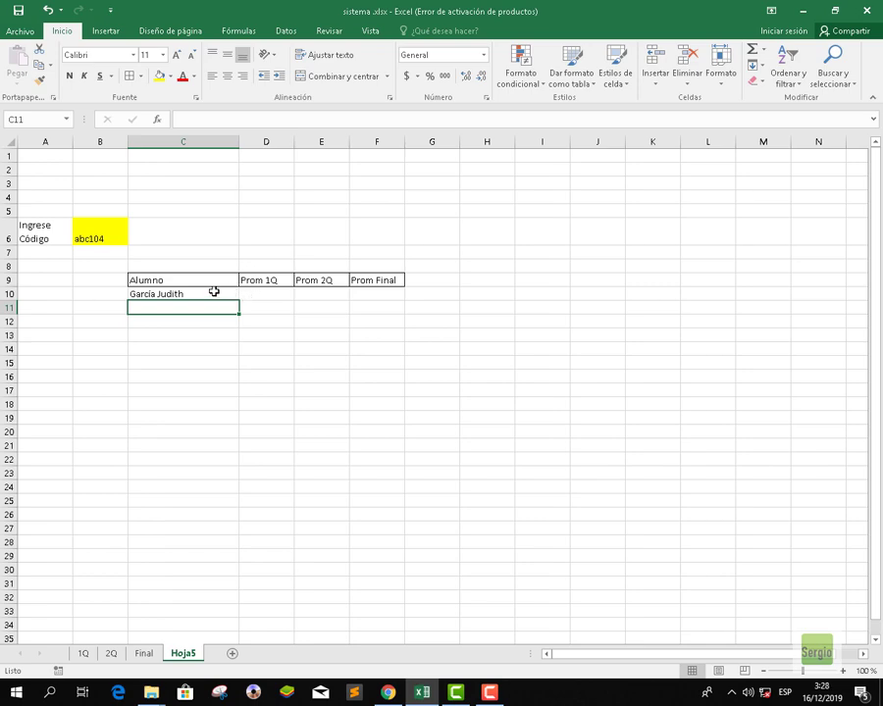
left_click(261, 291)
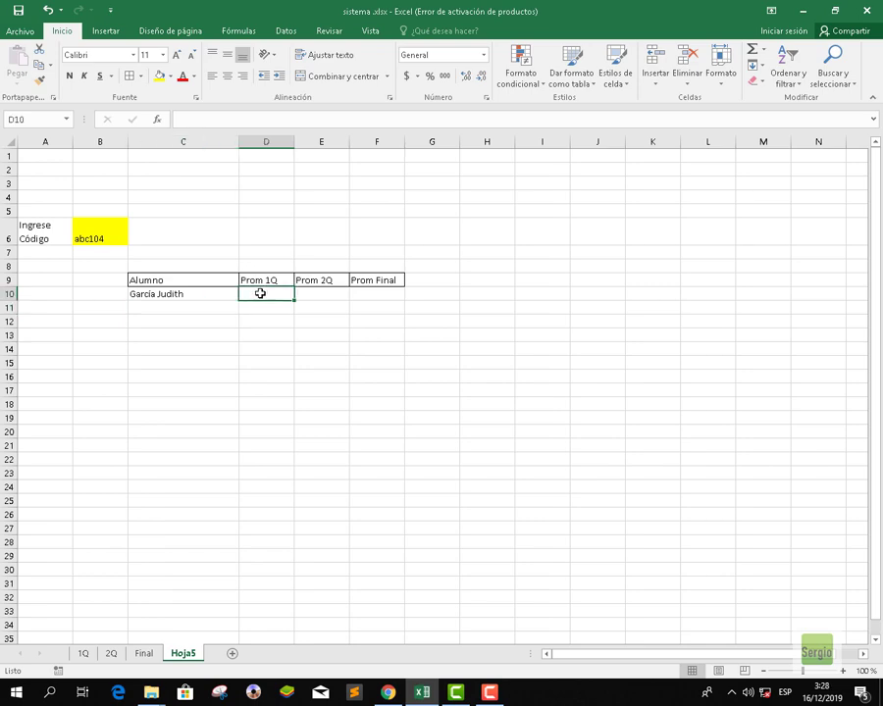
left_click(203, 294)
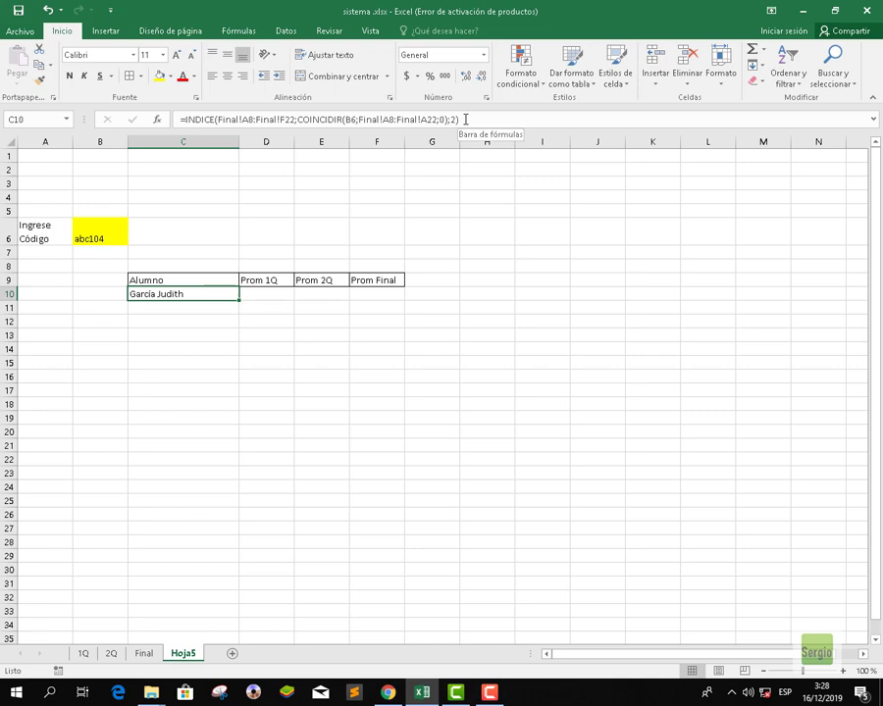
left_click_drag(465, 119, 211, 135)
key("ctrl+c")
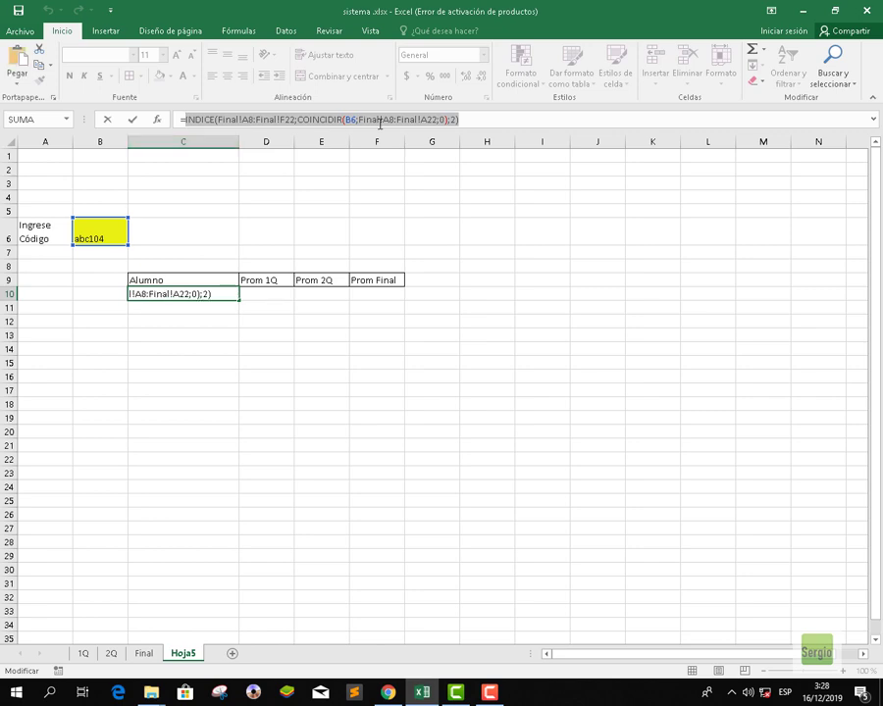
- Keep the C10 formula, paste its copied text into D10 under Prom 1Q and change the column number to 3
left_click(477, 117)
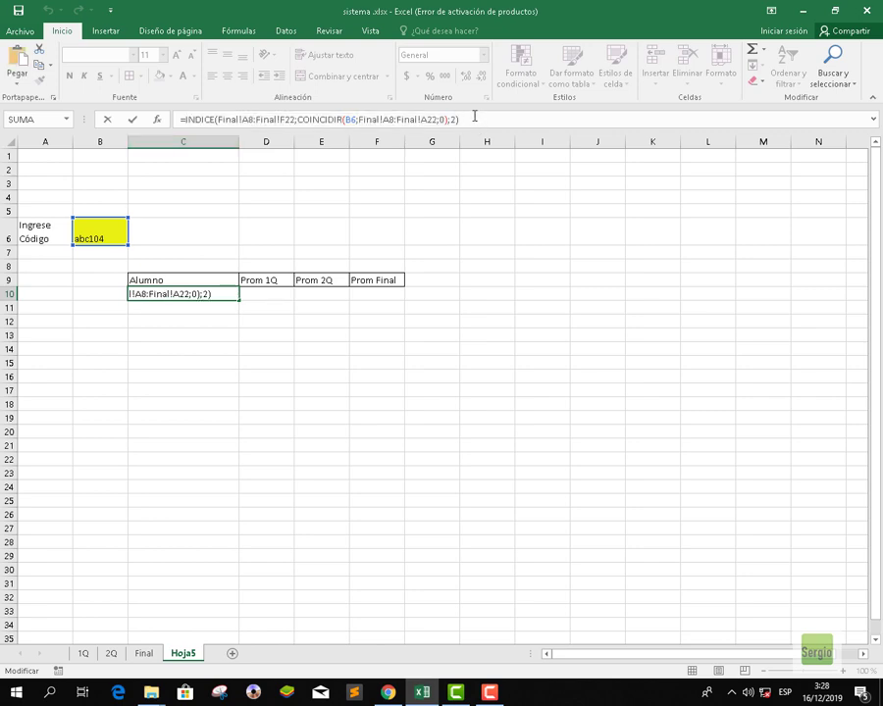
key("Return")
left_click(266, 296)
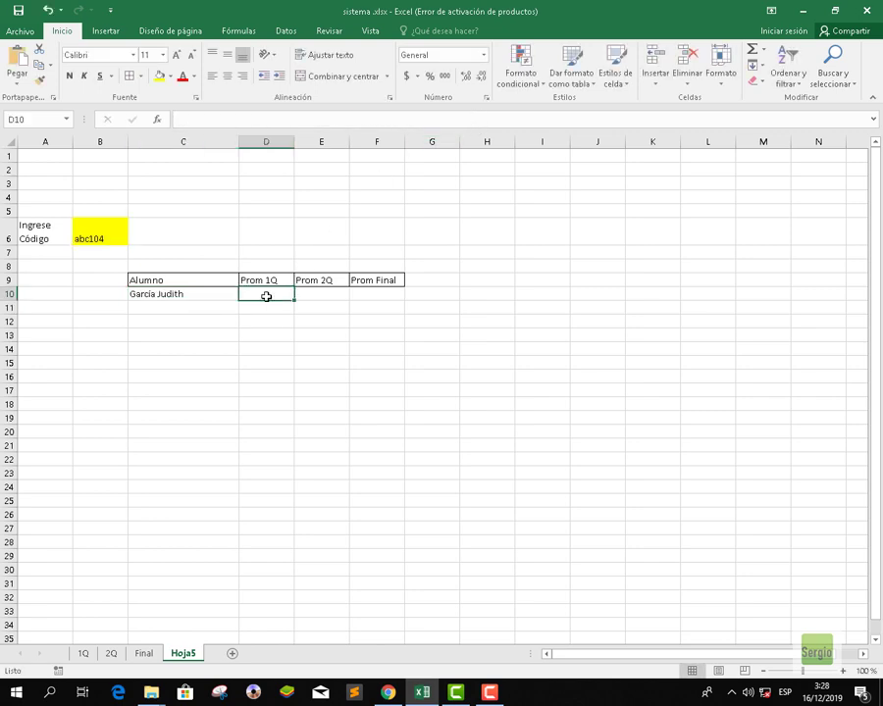
key("ctrl+v")
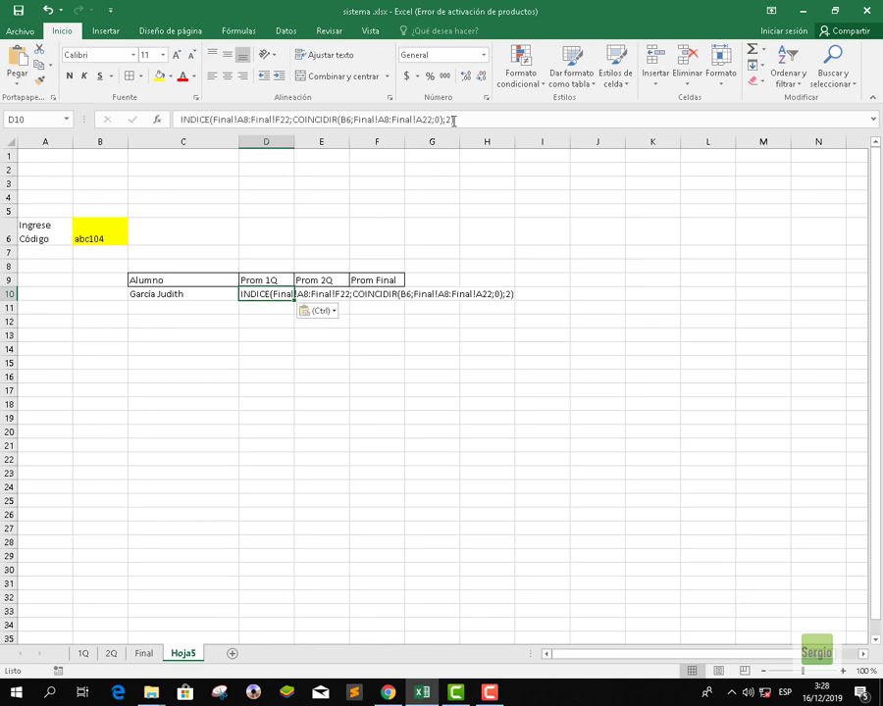
left_click(452, 118)
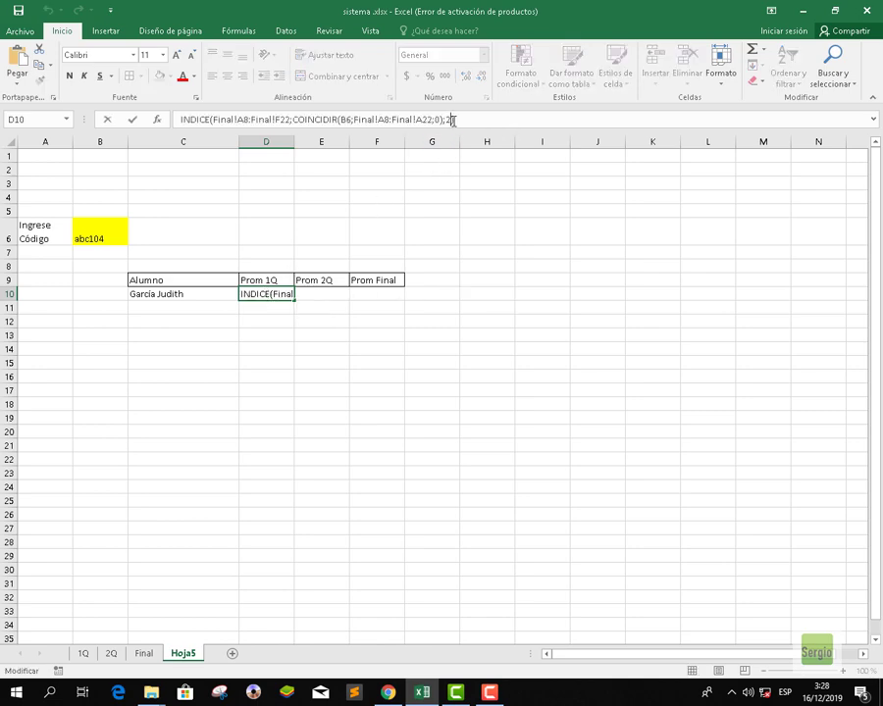
type(");3")
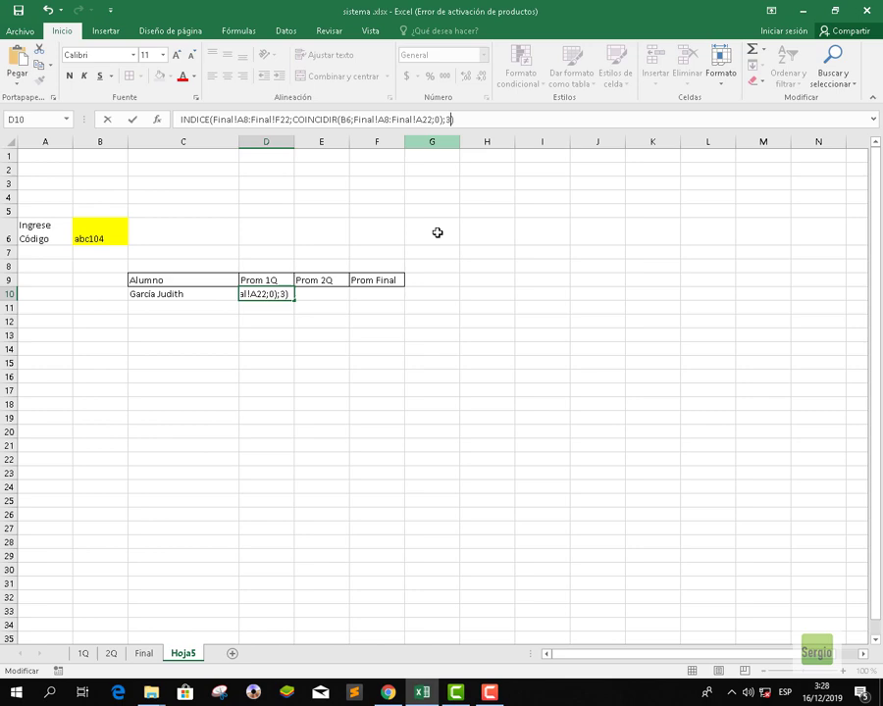
- Paste the INDICE formula text into E10 under Prom 2Q and change its column number to 4
left_click(319, 292)
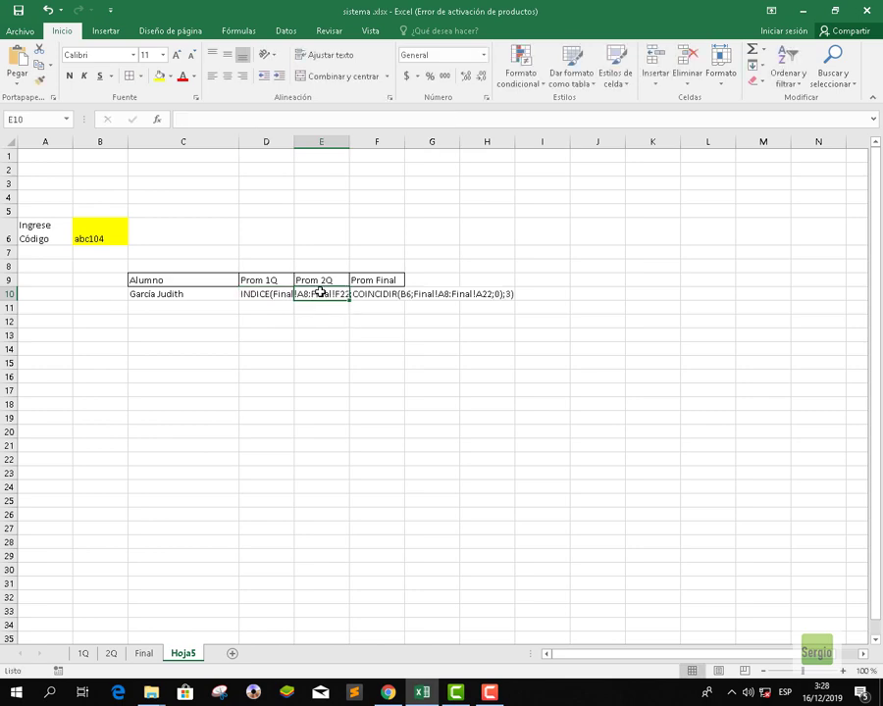
key("ctrl+v")
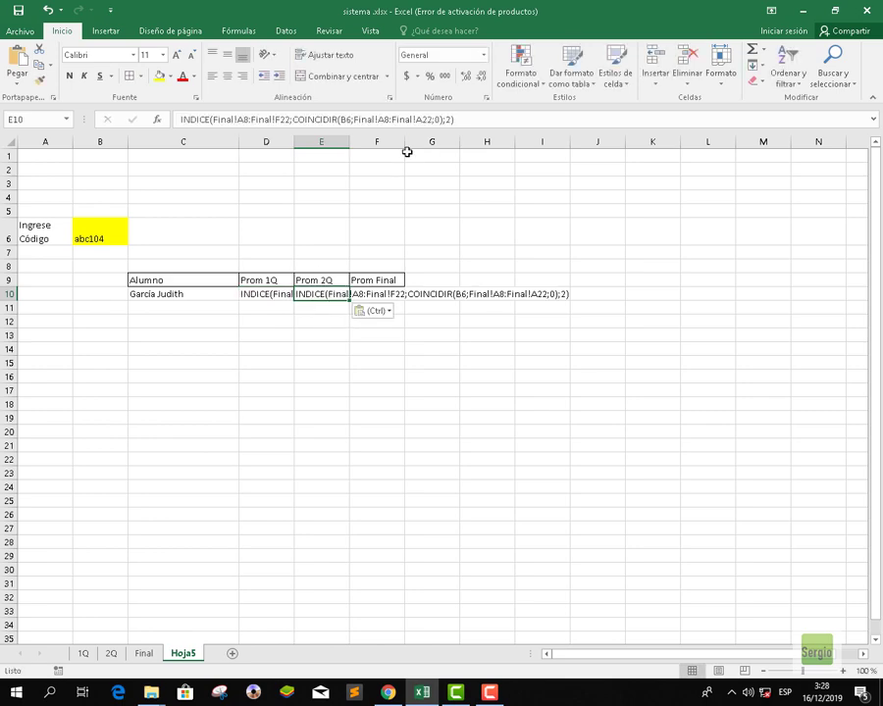
left_click(448, 118)
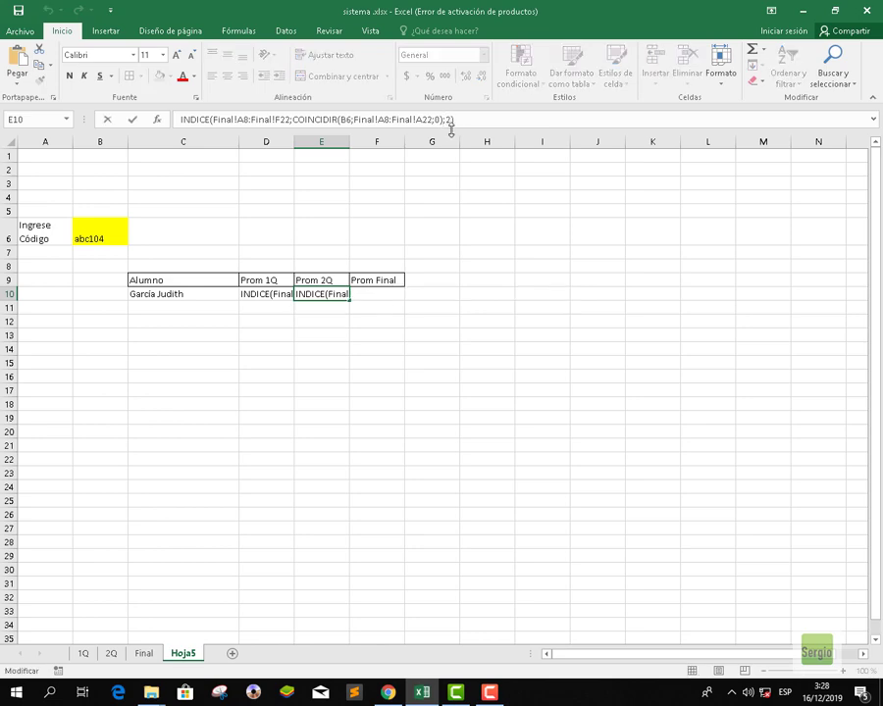
key("BackSpace")
type("4")
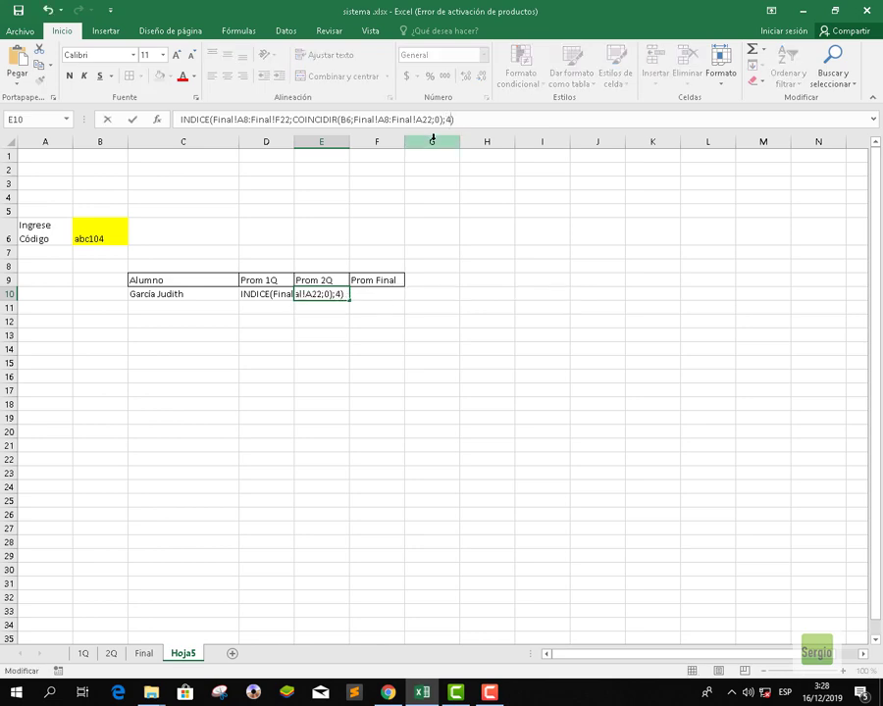
key("Return")
- Paste the INDICE formula text into F10 under Prom Final and change its column number to 5
left_click(382, 292)
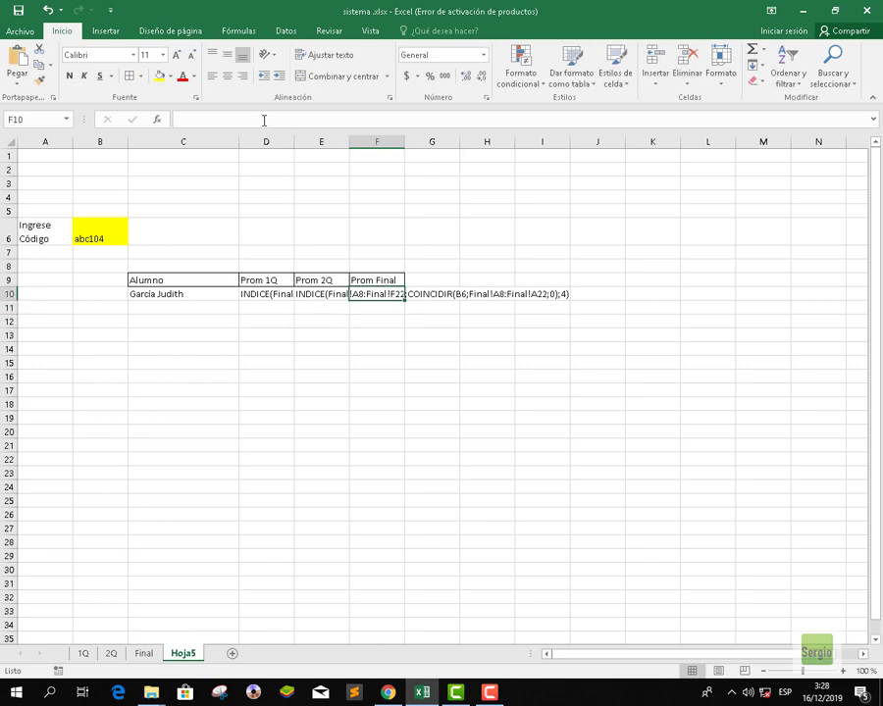
left_click(263, 120)
key("ctrl+v")
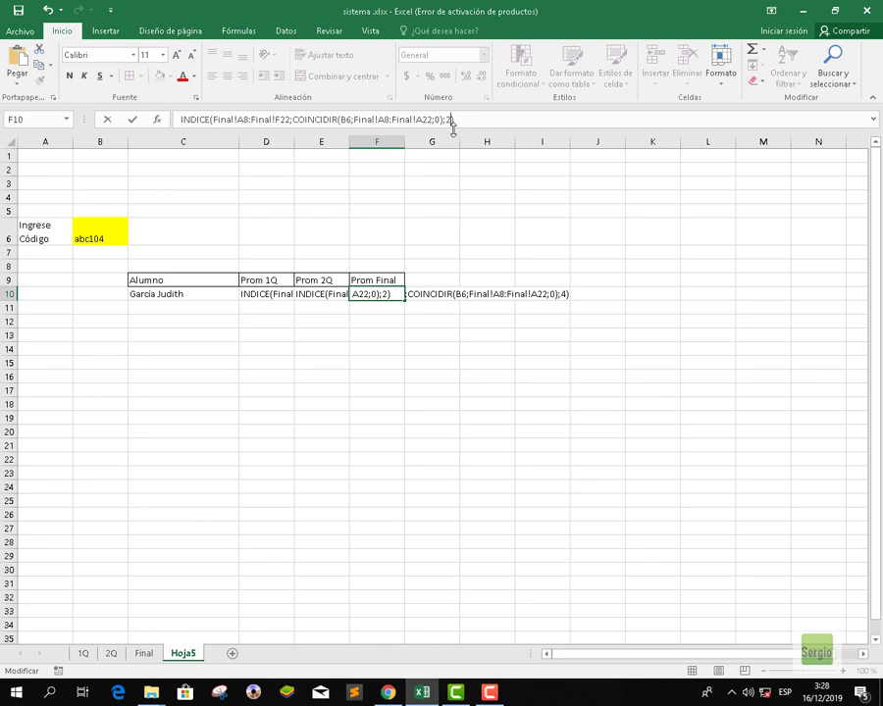
key("BackSpace")
type("5")
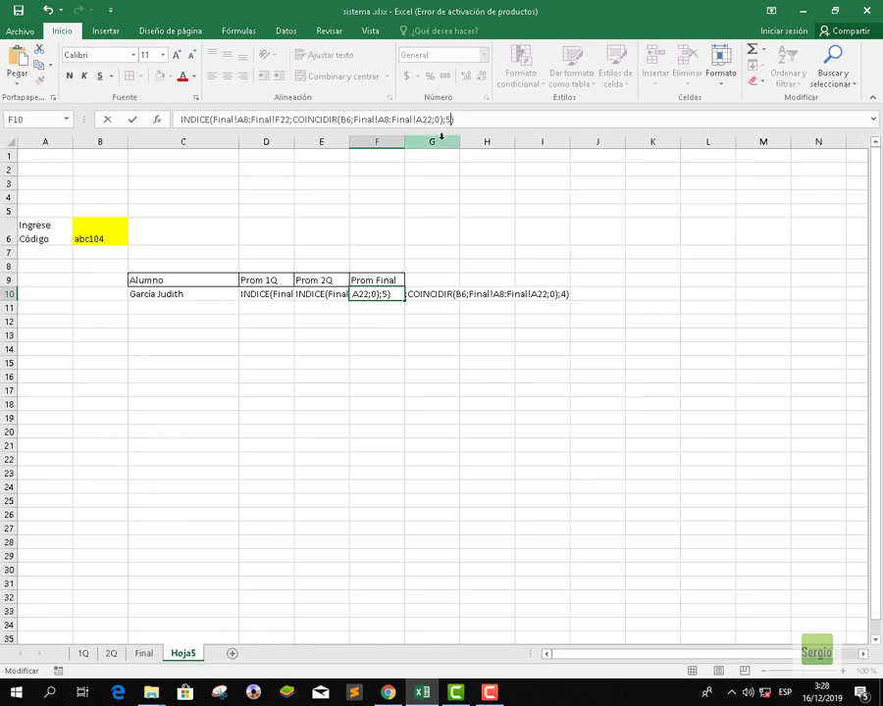
key("Return")
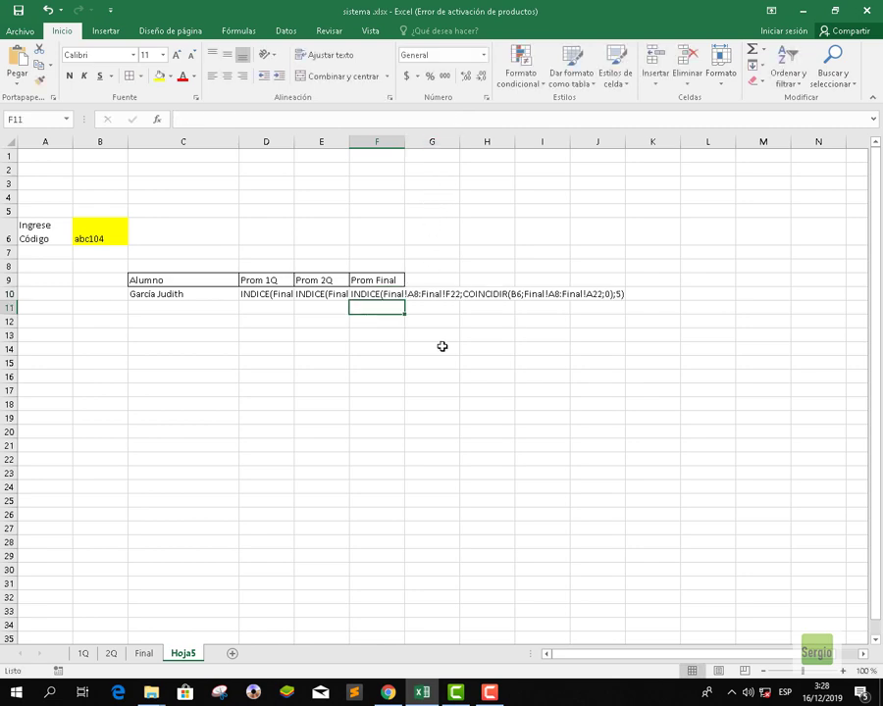
- Paste the INDICE formula text into G10 and change its column number to 6
left_click(437, 342)
left_click(432, 299)
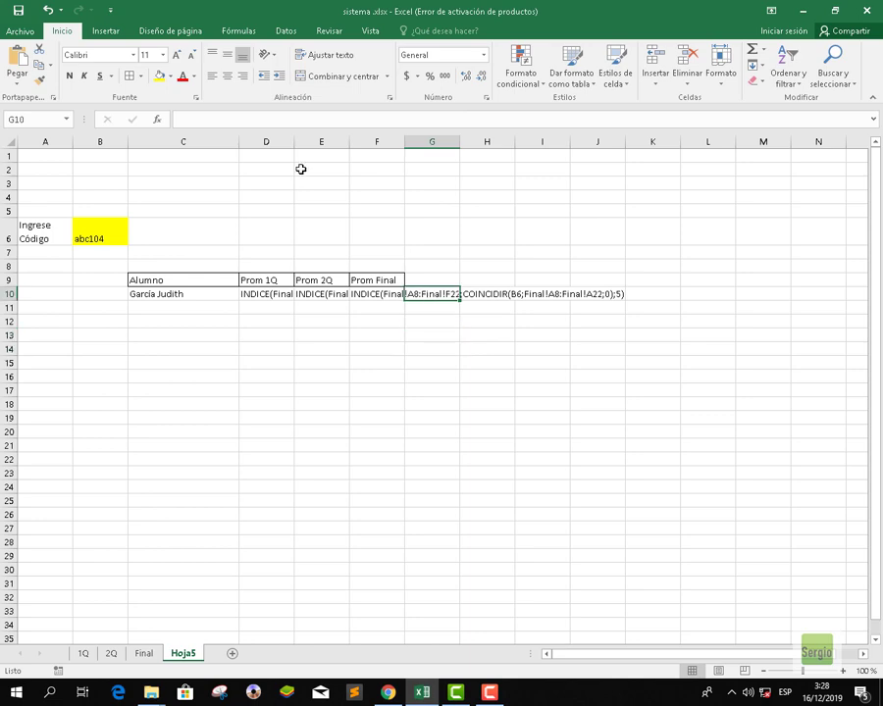
key("ctrl+v")
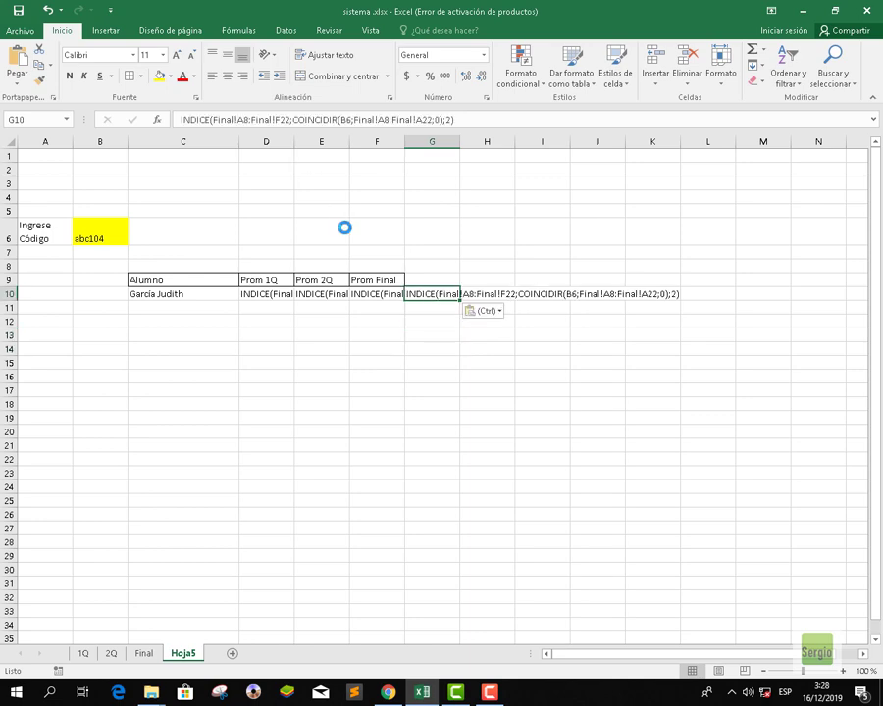
left_click(452, 119)
key("BackSpace")
type("6")
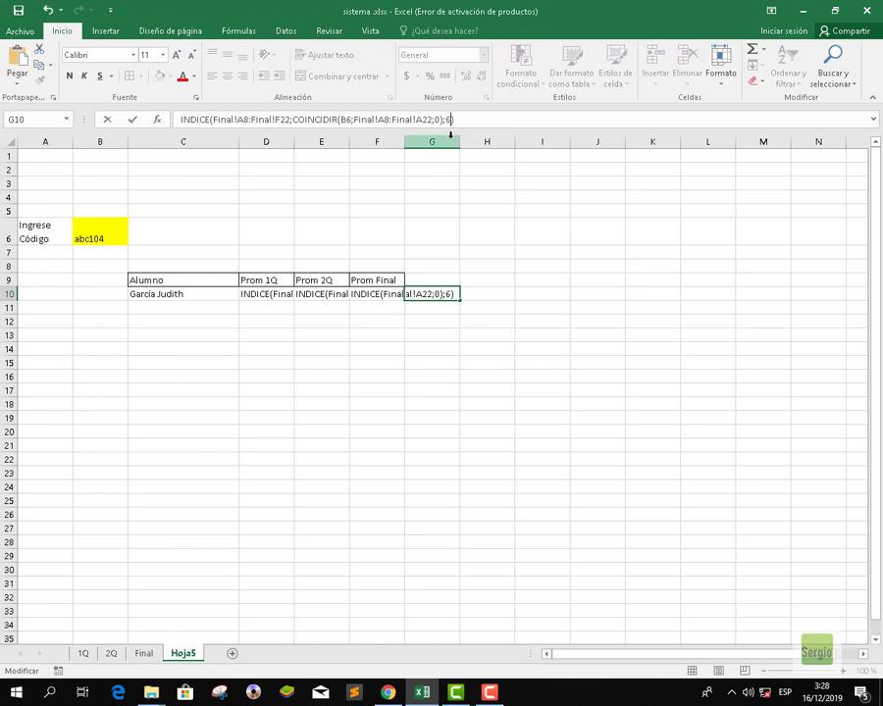
key("Return")
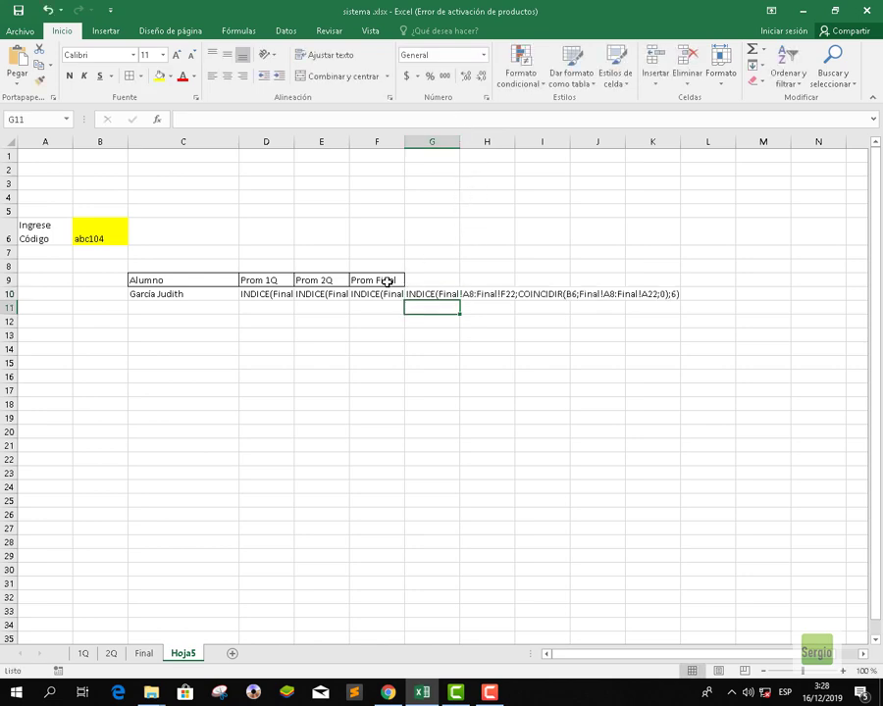
- Add the header Observación in G9 with the same cell format as the Prom Final header
left_click(395, 282)
left_click_drag(402, 286, 461, 282)
left_click(393, 357)
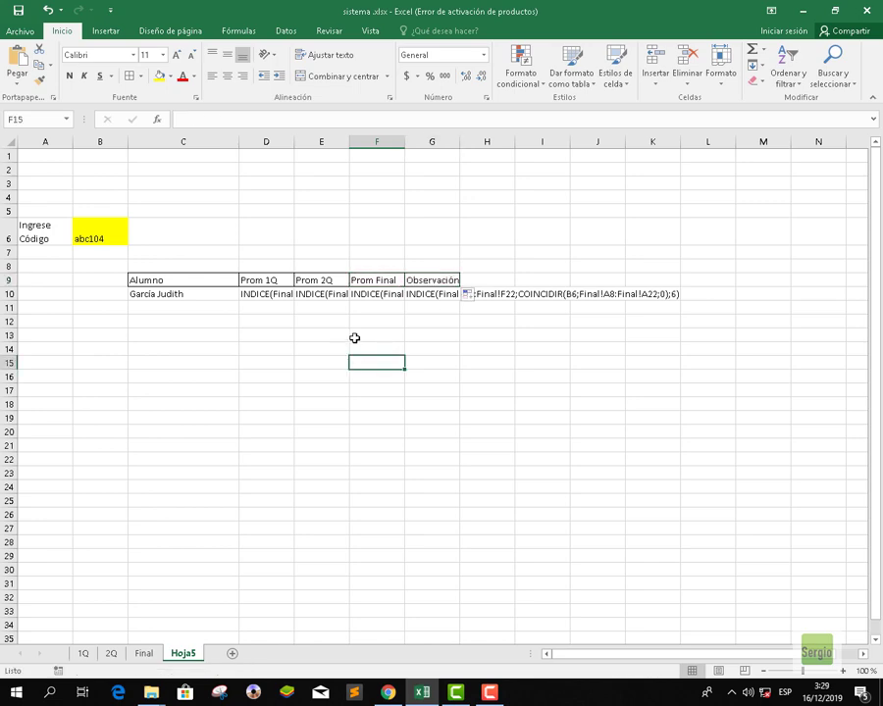
- Turn the pasted texts in D10 and E10 into working INDICE formulas by putting an equals sign in front
left_click(276, 294)
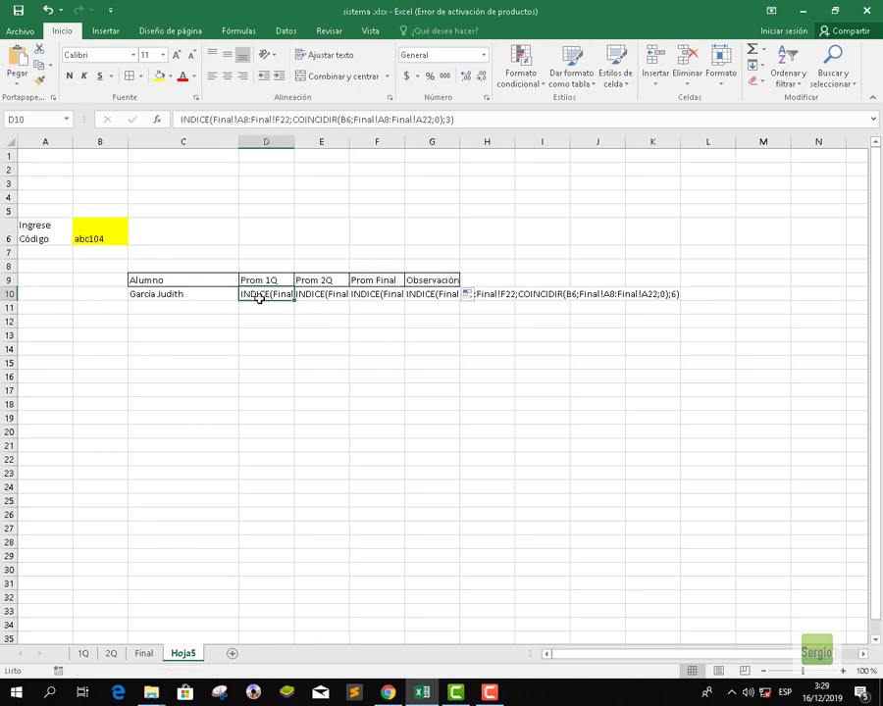
left_click(182, 120)
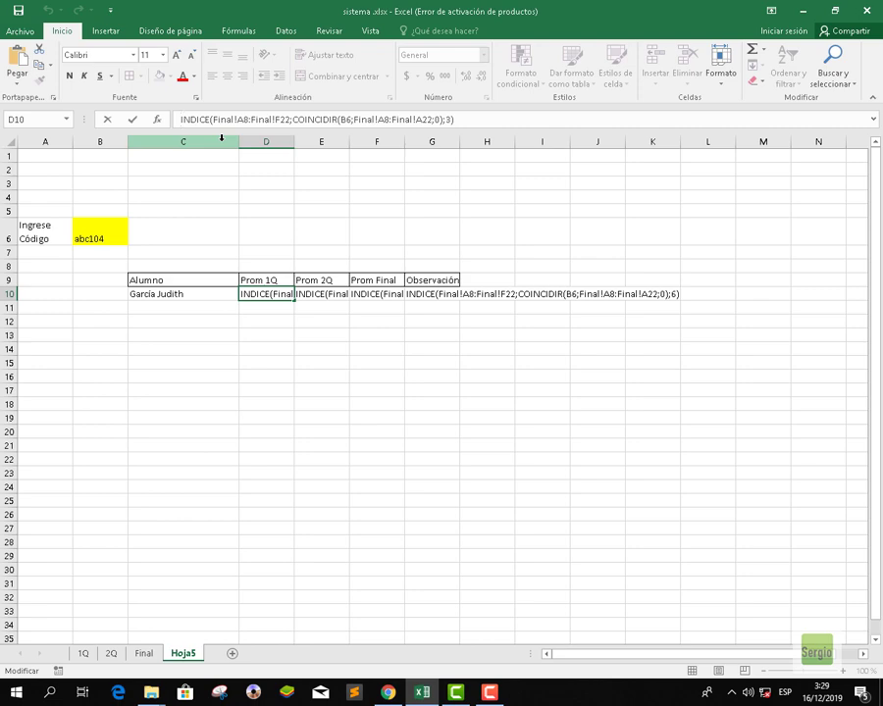
type("=")
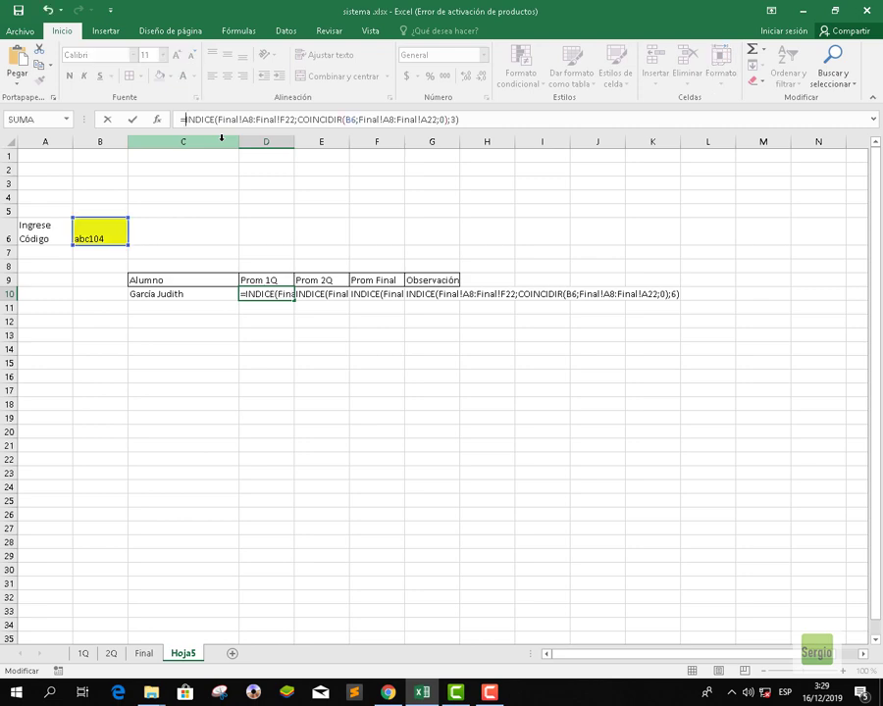
key("Return")
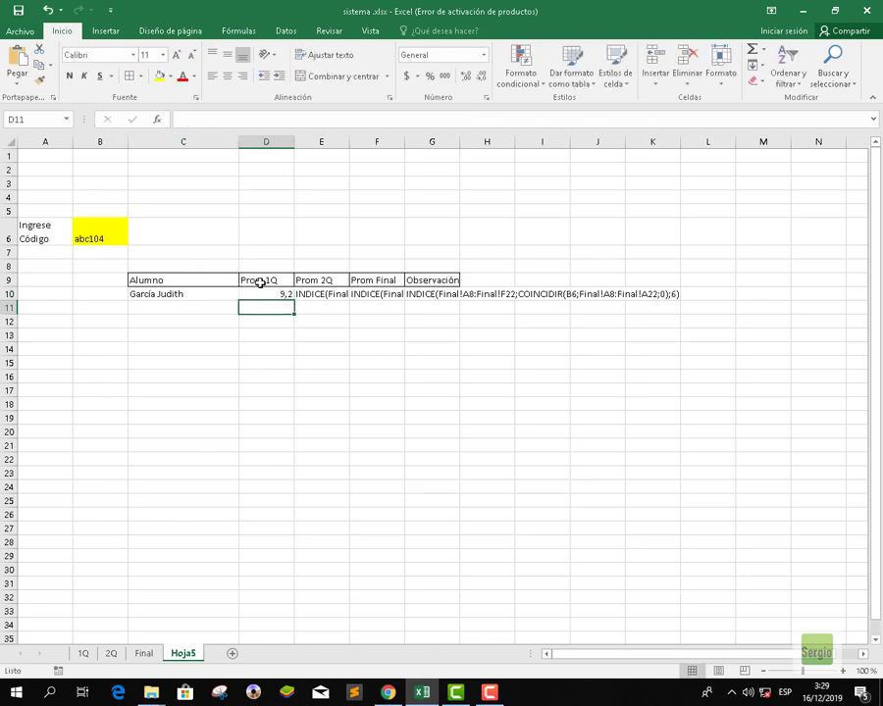
left_click(306, 292)
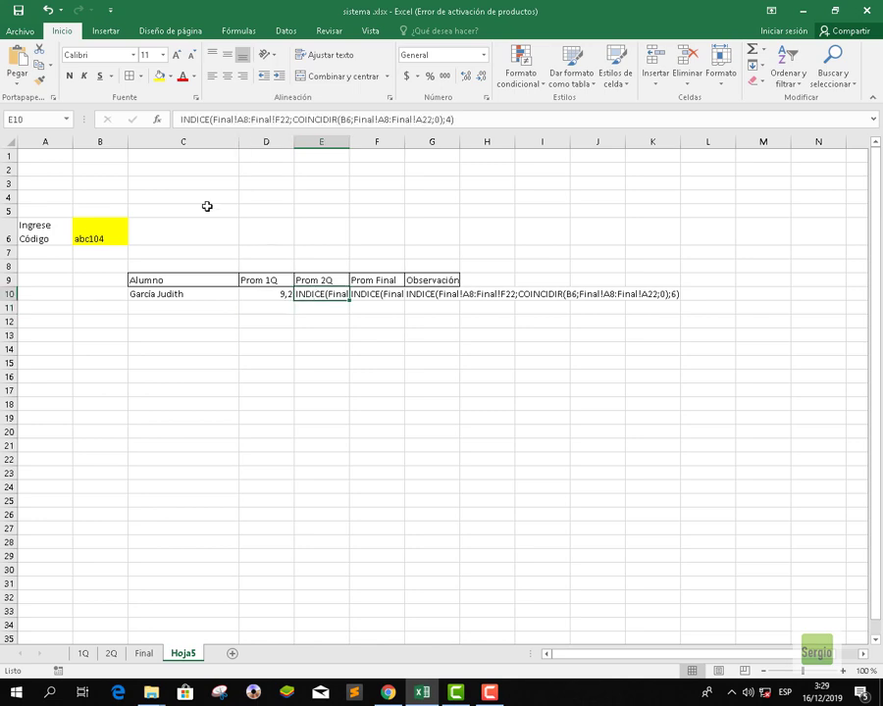
left_click(178, 118)
type("=")
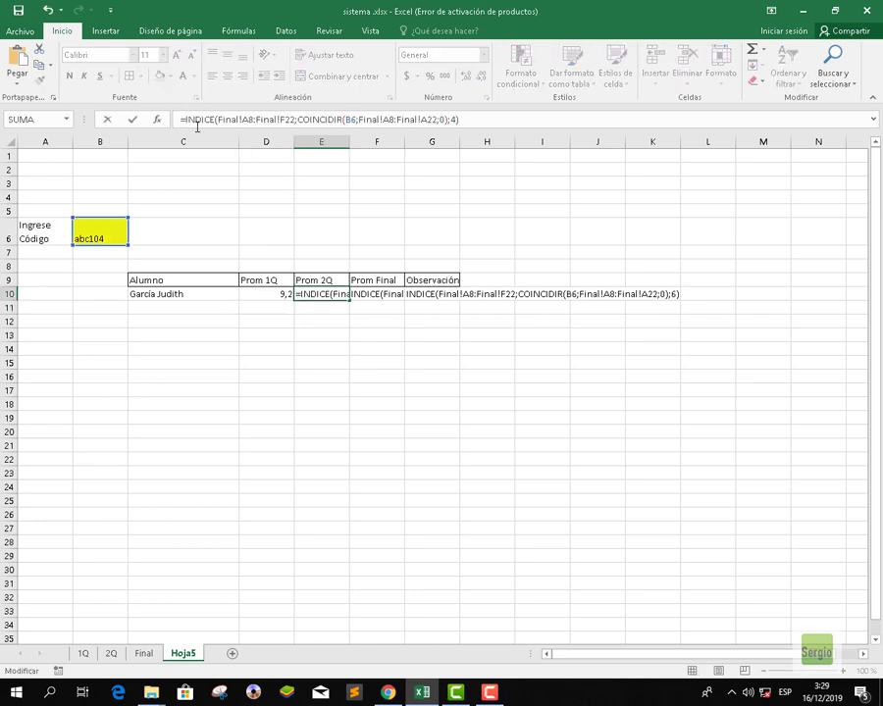
key("Return")
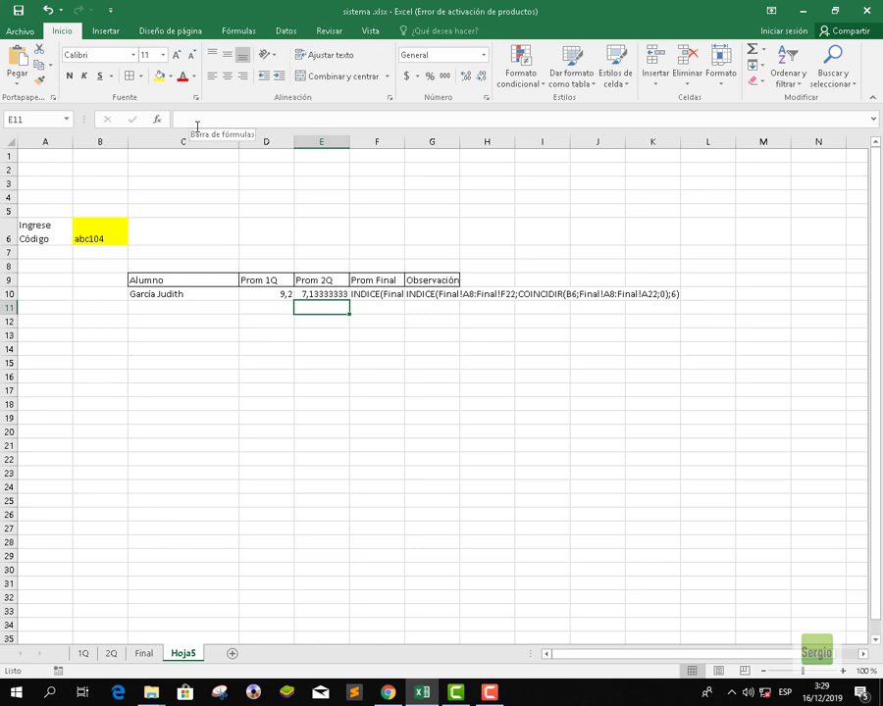
- Put an equals sign before the INDICE texts in F10 and G10 to make them working formulas
left_click(375, 291)
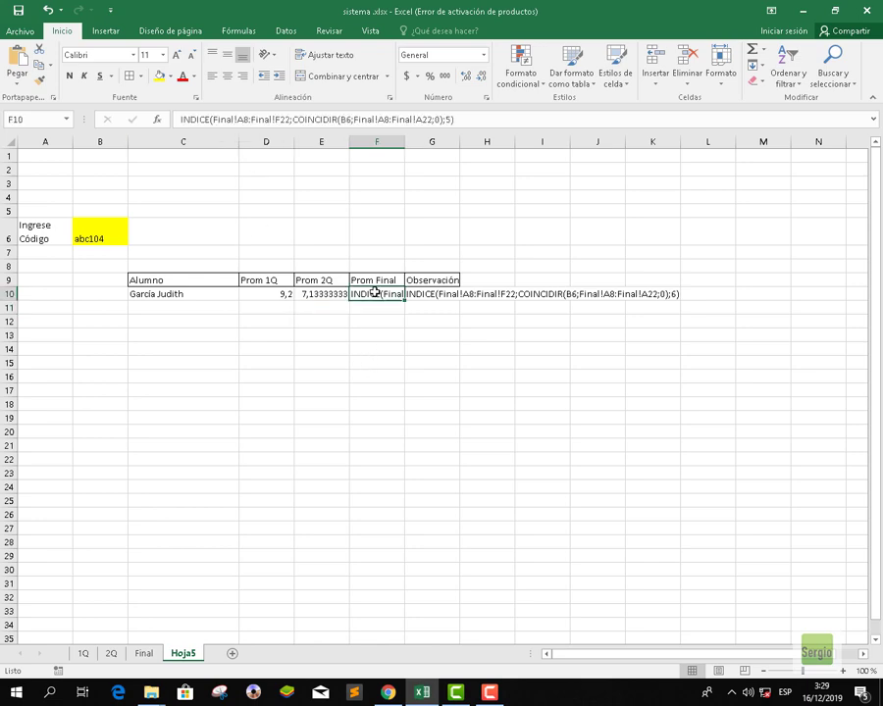
left_click(178, 118)
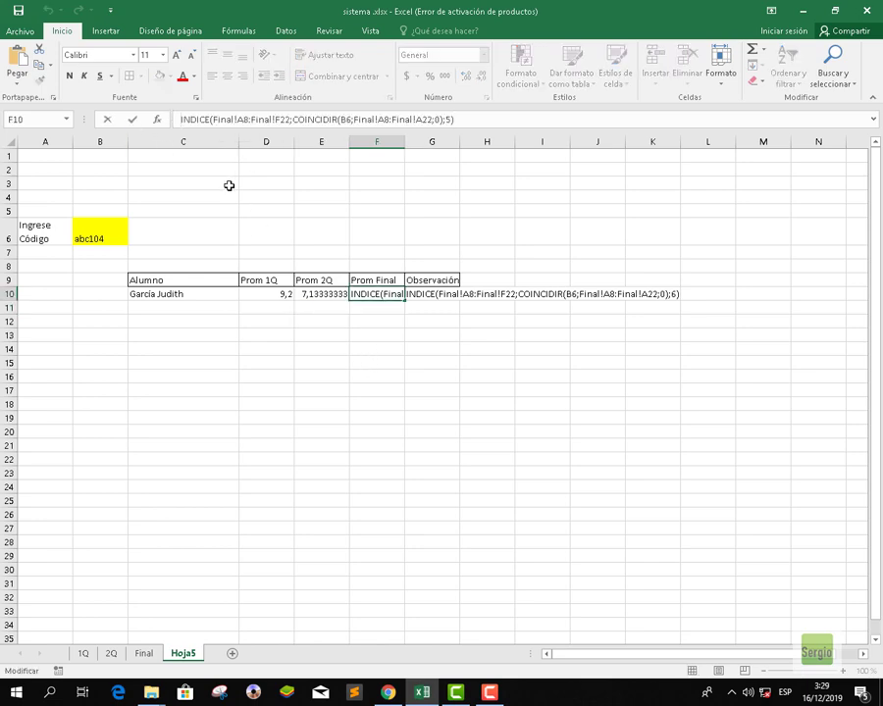
type("=")
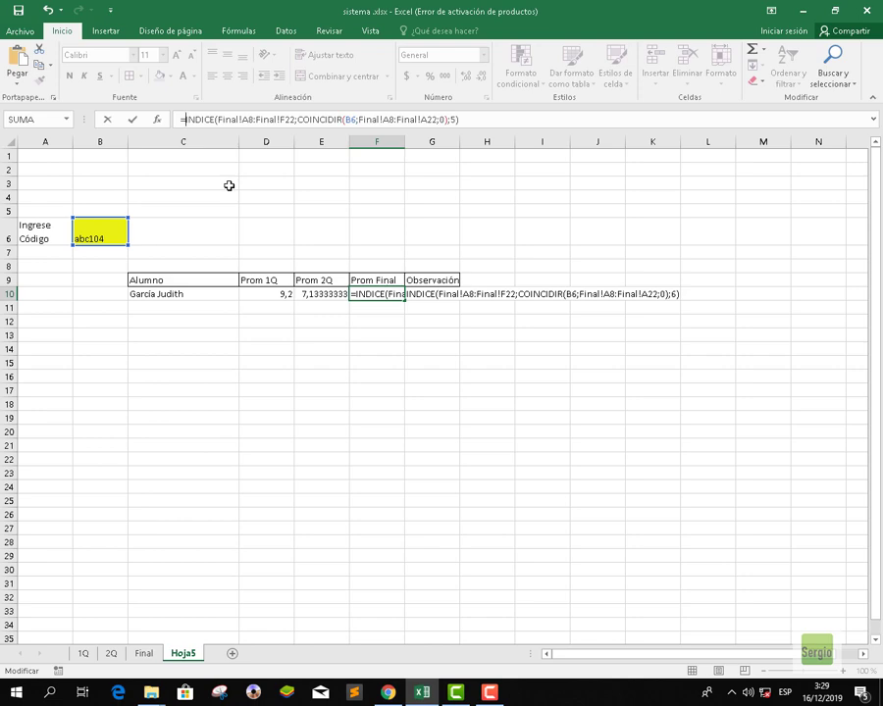
key("Return")
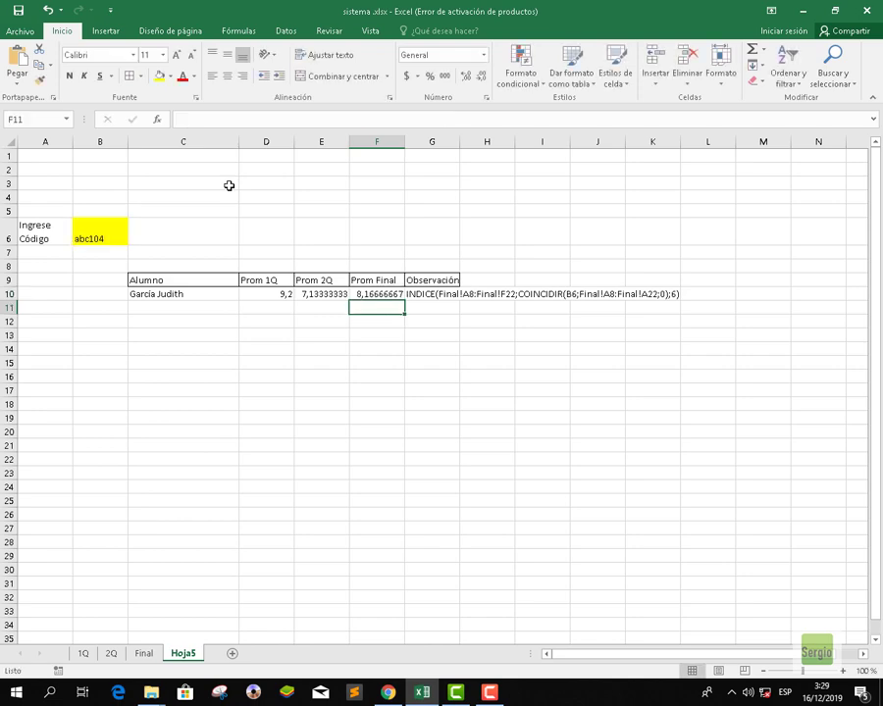
left_click(419, 294)
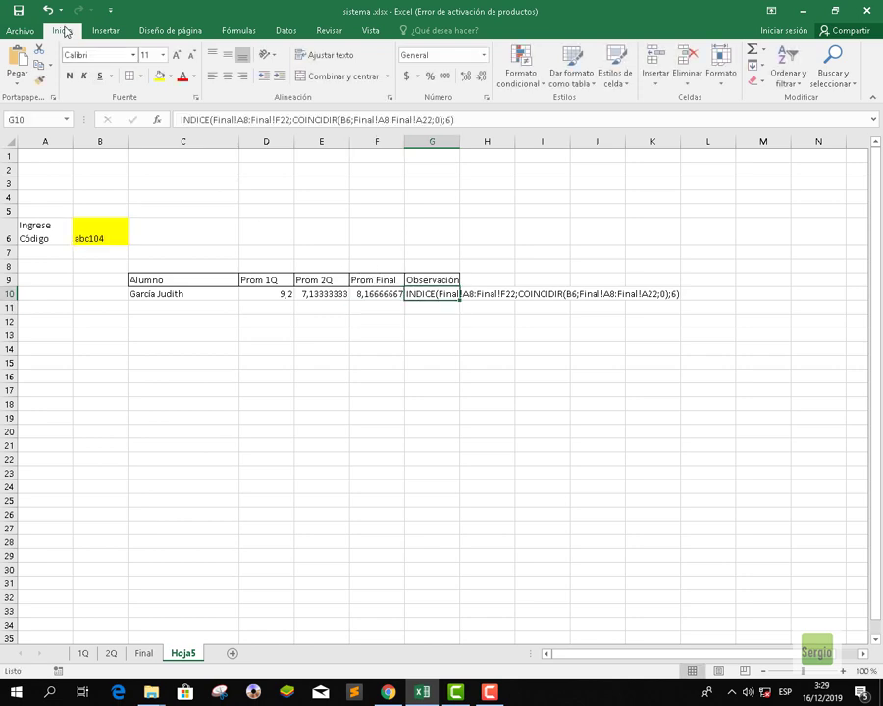
left_click(182, 119)
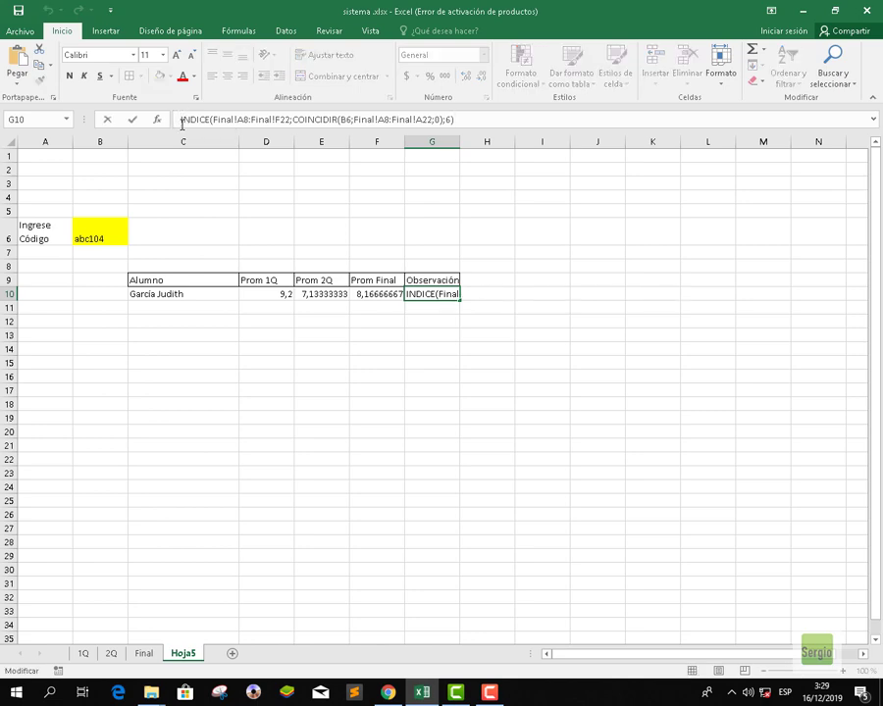
type("=")
key("Return")
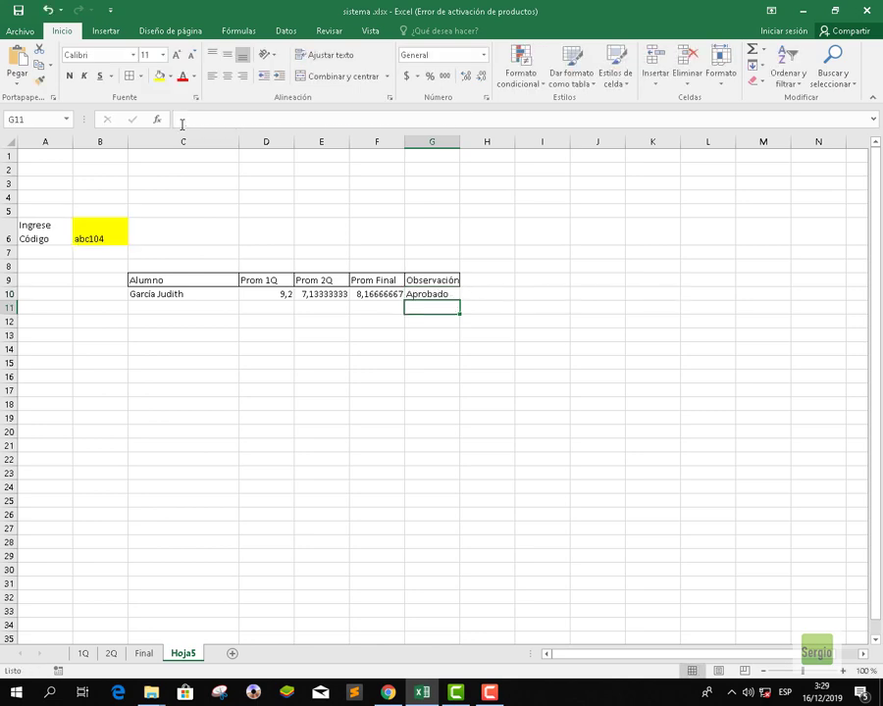
- Format the three averages in D10:F10 to show one decimal place
left_click(291, 293)
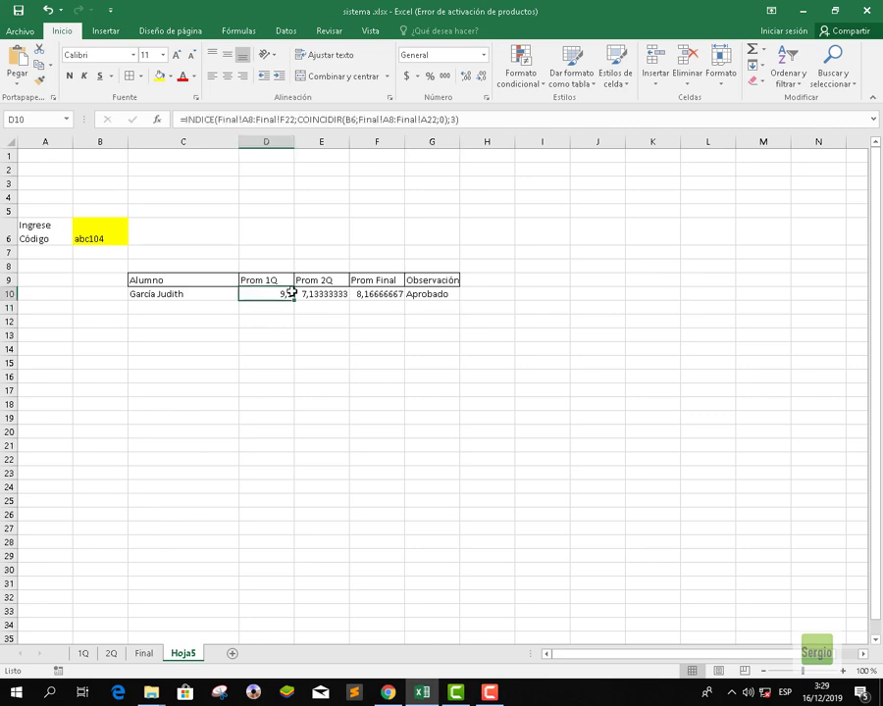
left_click_drag(291, 294, 389, 294)
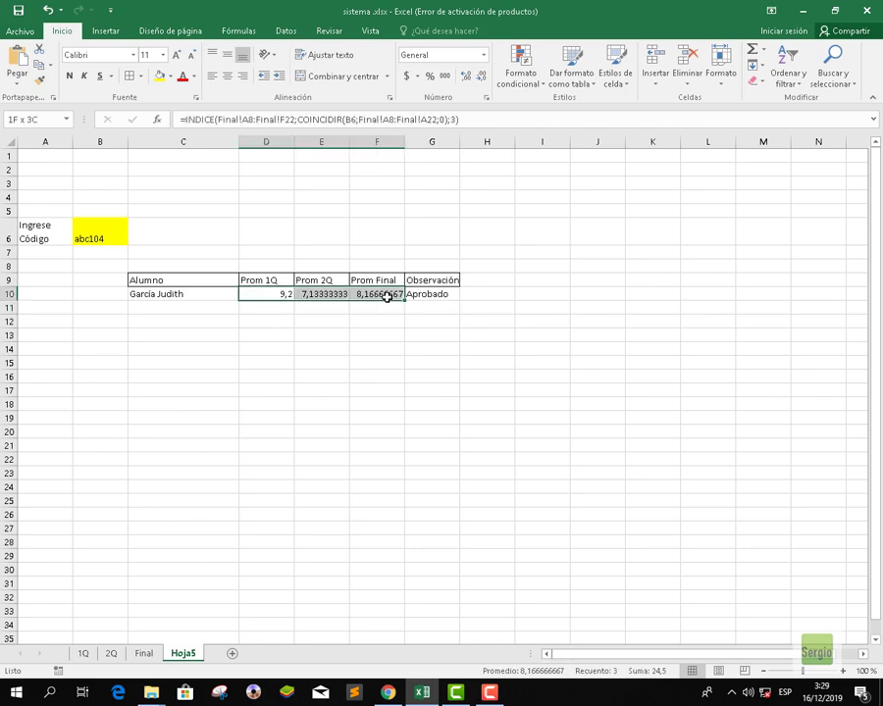
left_click(476, 80)
left_click(468, 79)
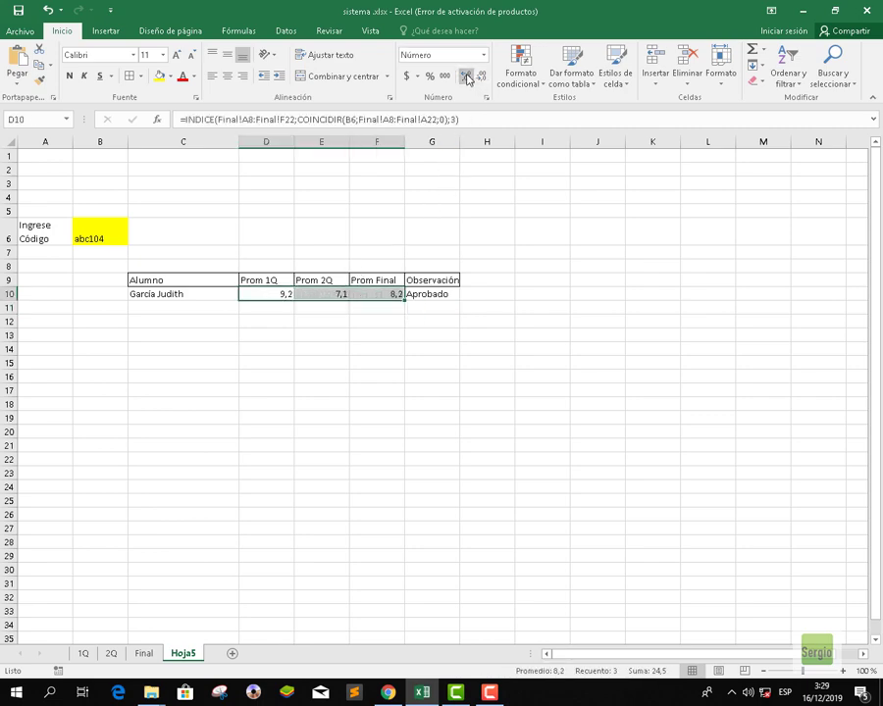
- Show the three averages in D10:F10 with two decimal places and centre them in their cells
left_click(468, 80)
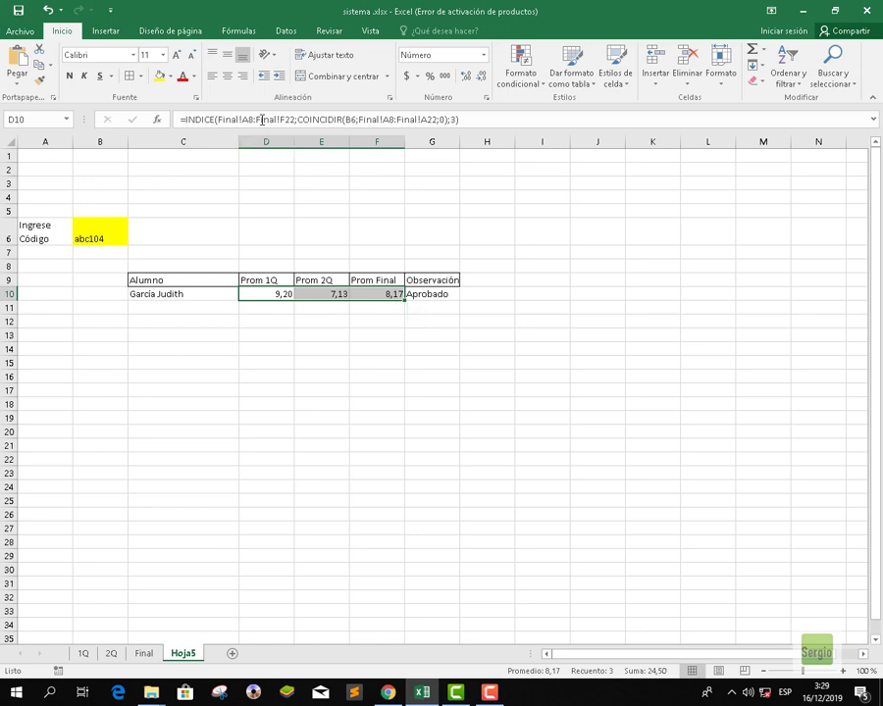
left_click(226, 75)
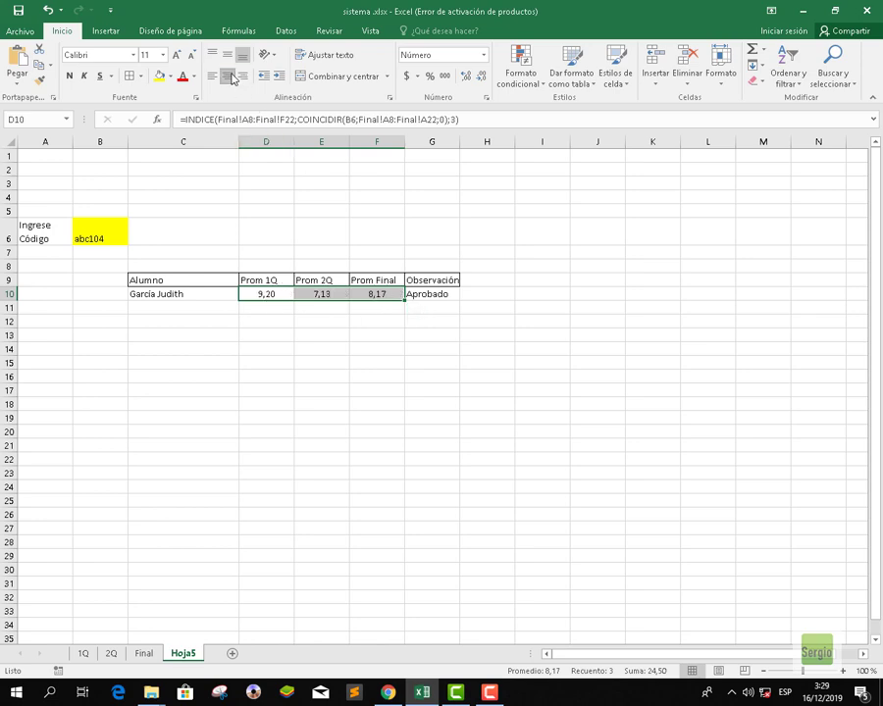
left_click(347, 333)
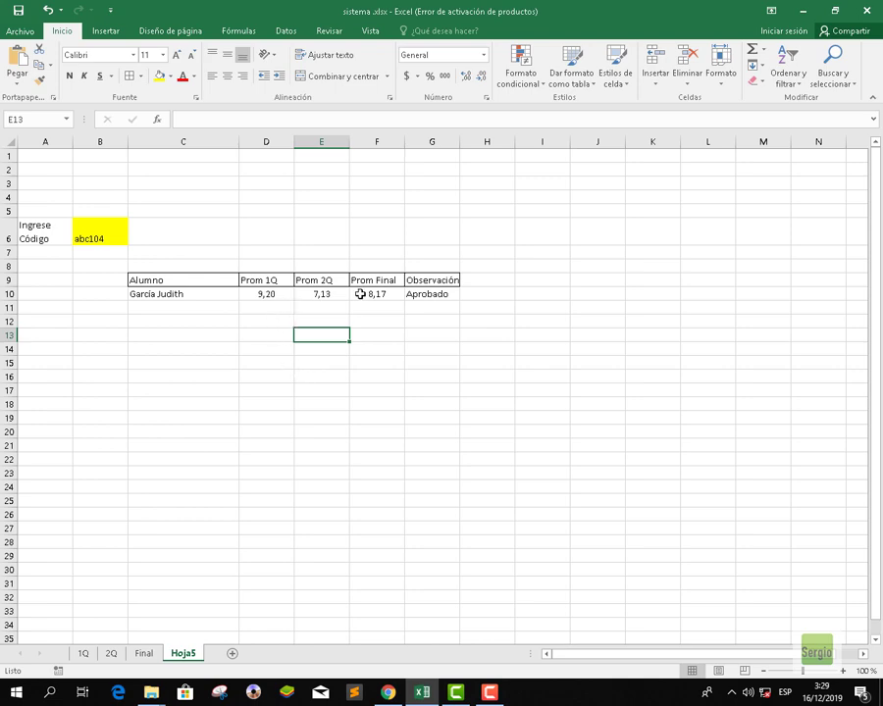
- Compare the lookup result for code abc104 with that student's averages and observation on the Final sheet
left_click(145, 655)
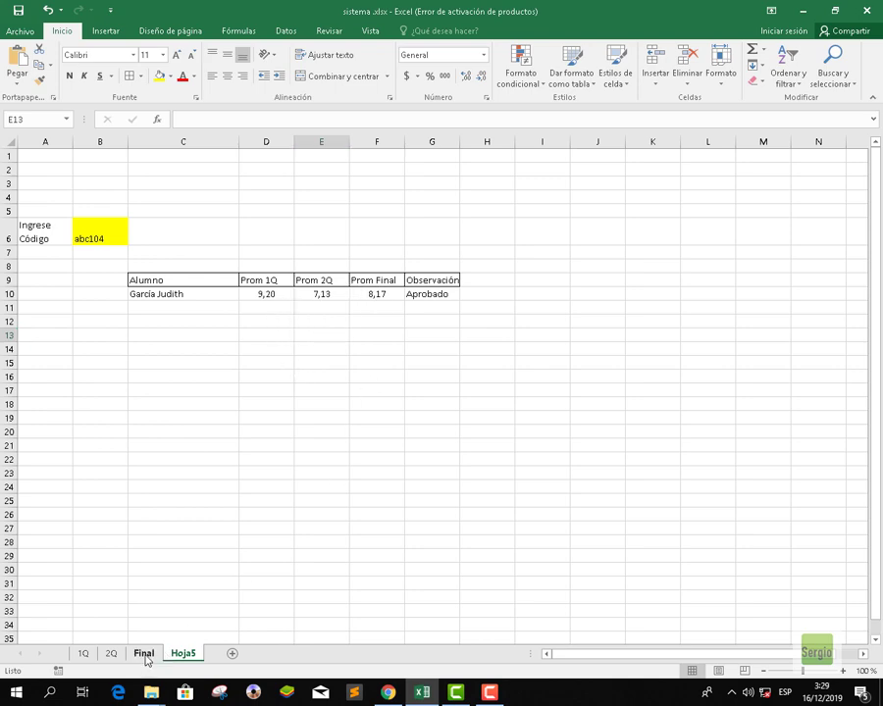
left_click(334, 579)
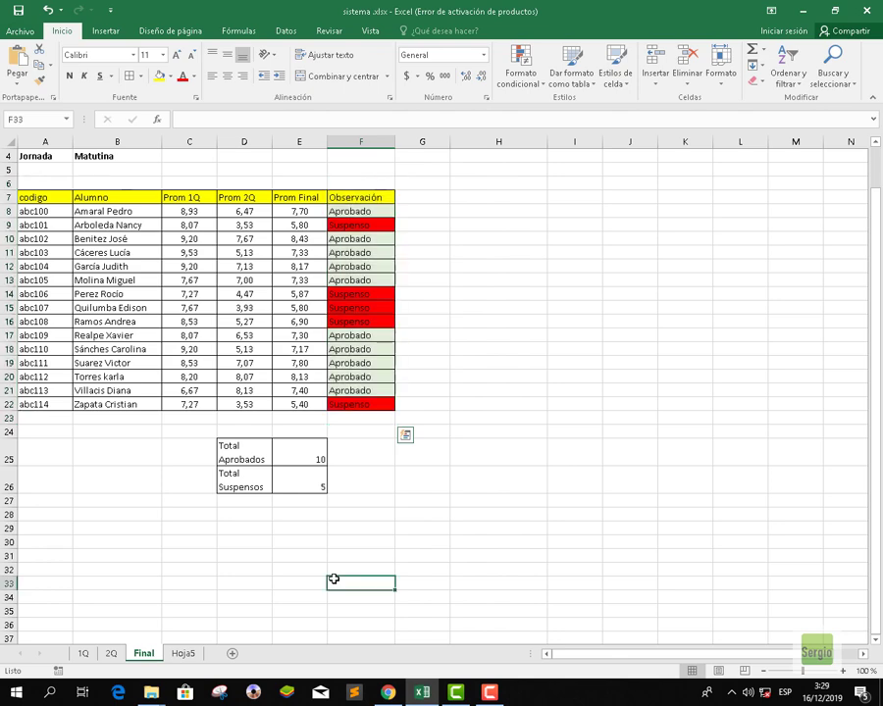
left_click(208, 266)
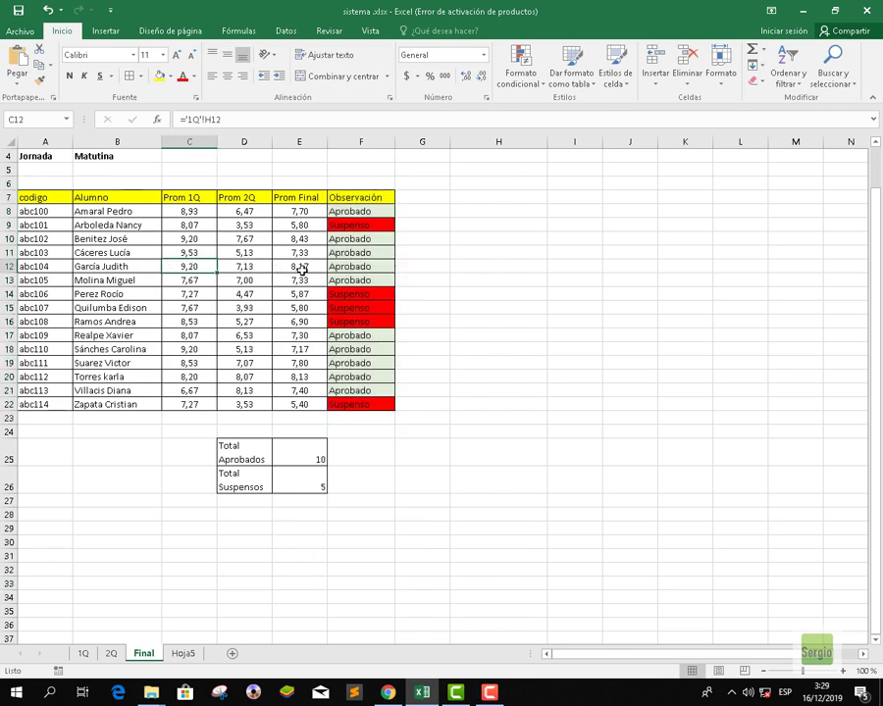
key("Right")
key("Right")
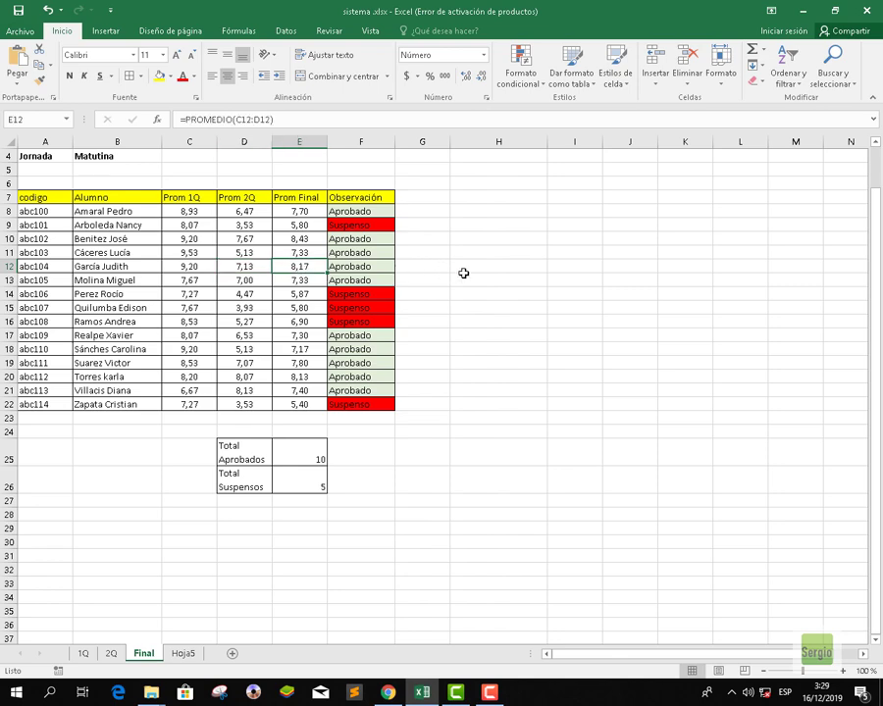
left_click(469, 274)
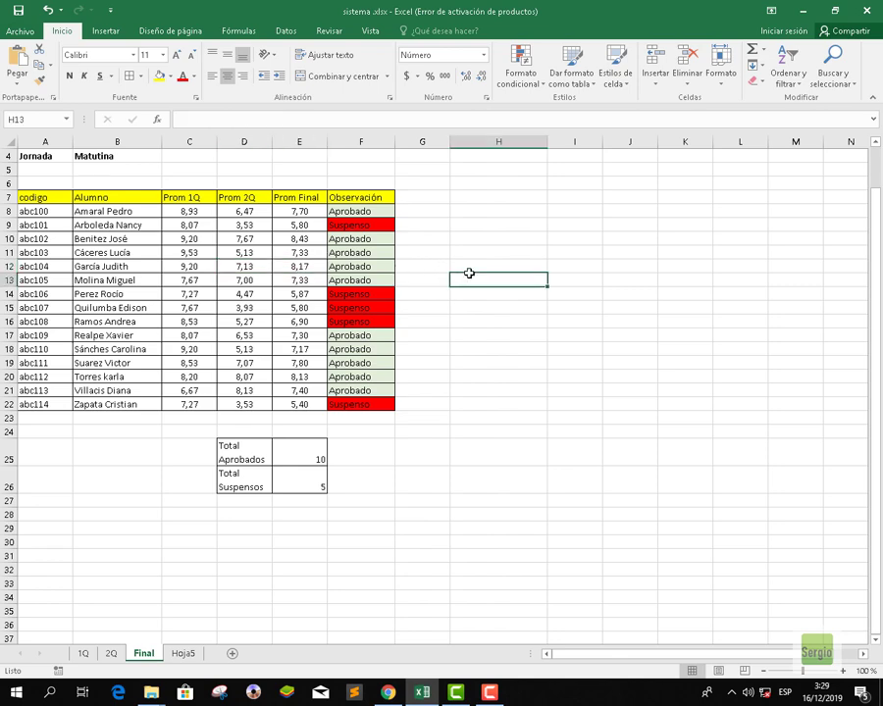
- Pick code abc107 from the Final sheet and enter it as the lookup code in B6 of Hoja5
left_click(42, 307)
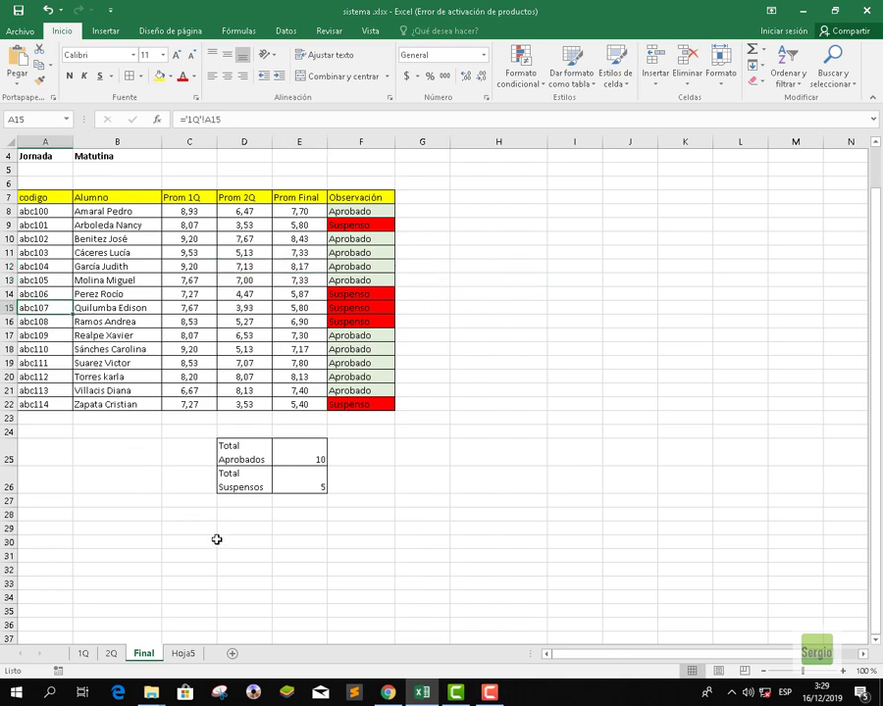
left_click(186, 655)
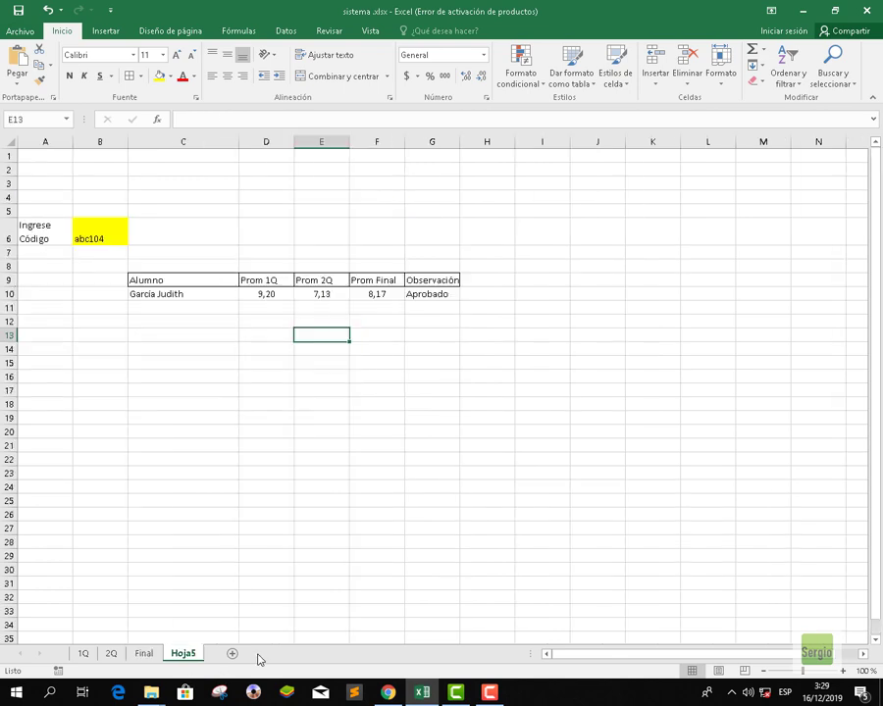
double_click(108, 239)
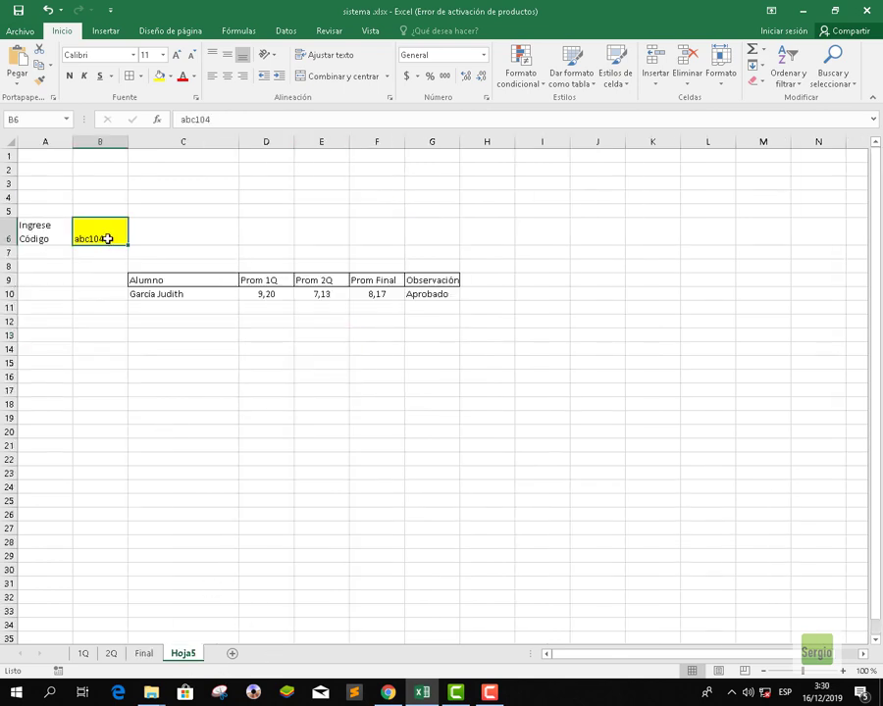
key("BackSpace")
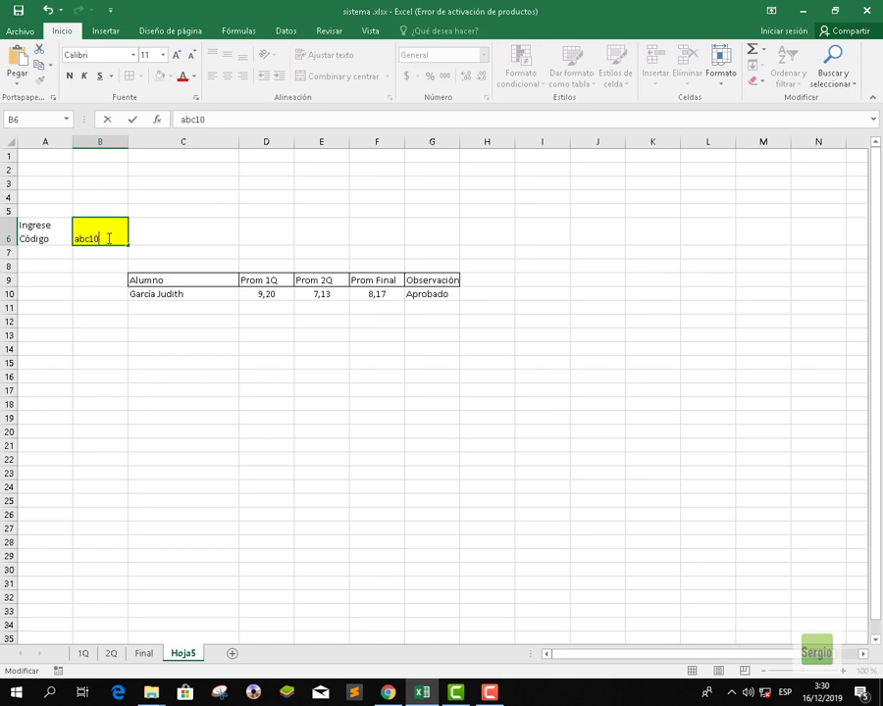
key("Return")
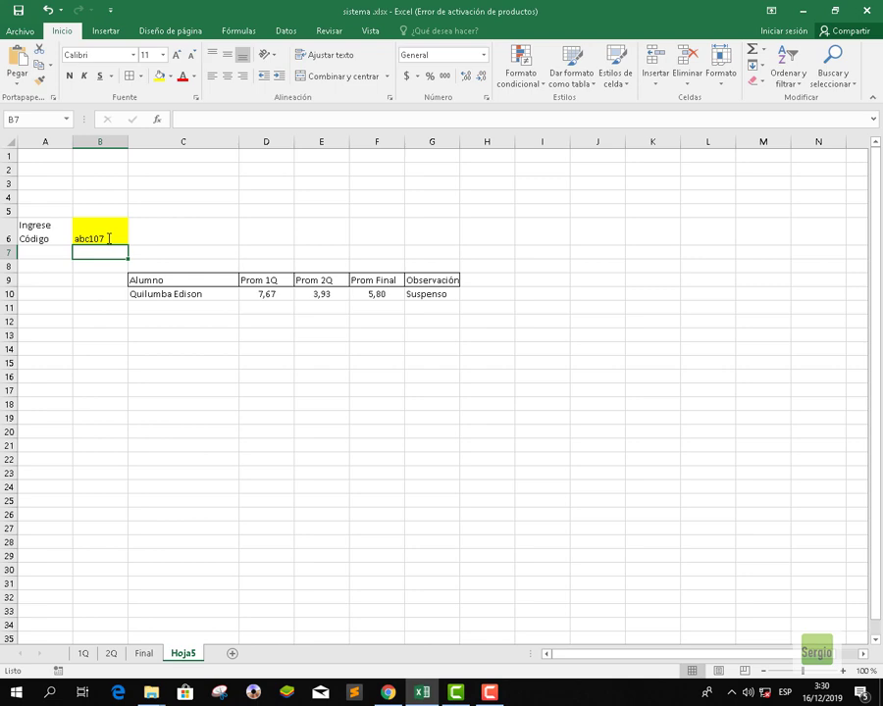
- Check the name, averages and observation returned for abc107 against its row on the Final sheet
left_click(143, 653)
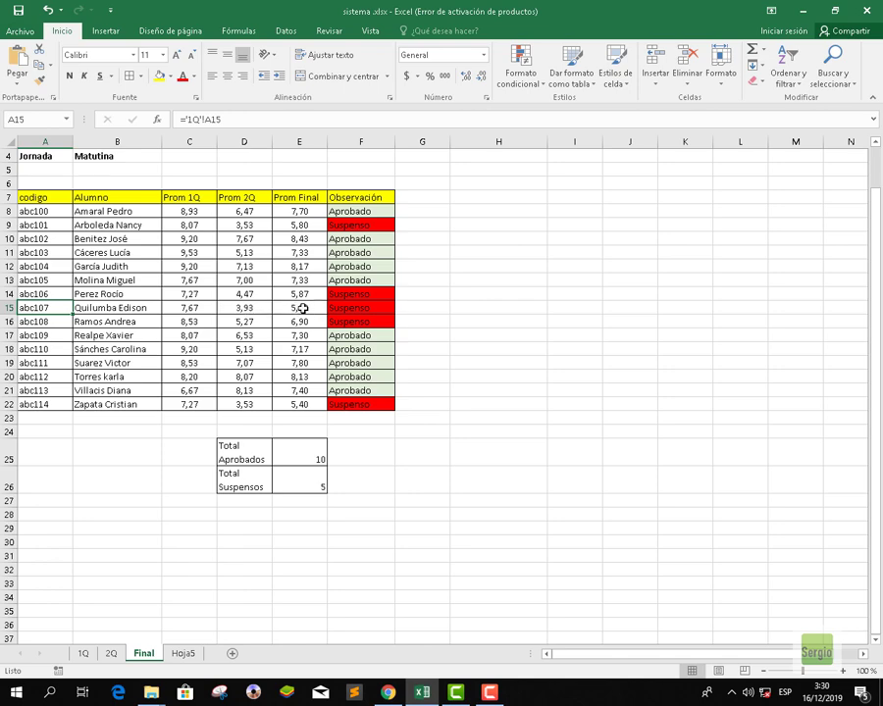
left_click(182, 653)
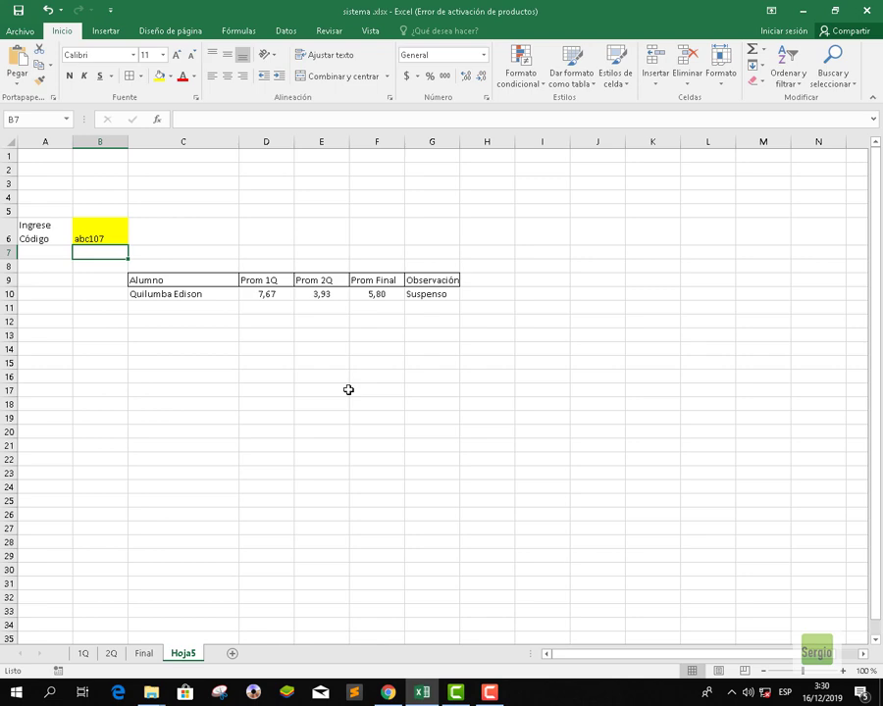
left_click(144, 653)
left_click(182, 653)
left_click(267, 292)
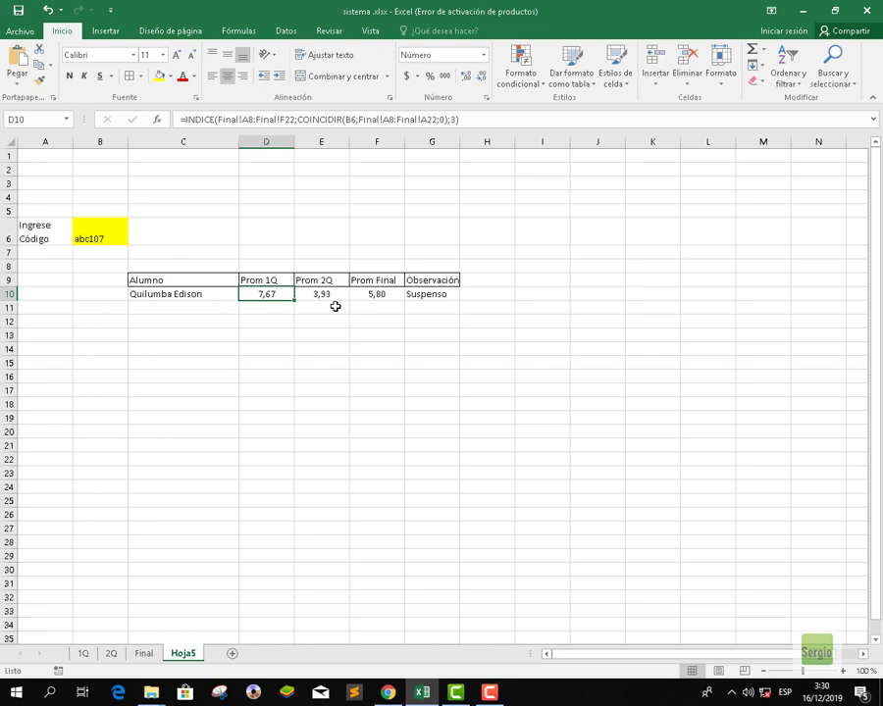
- Review the 1Q, 2Q, Final and Hoja5 sheets to see how the grade data feeds the lookup
left_click(143, 653)
left_click(84, 655)
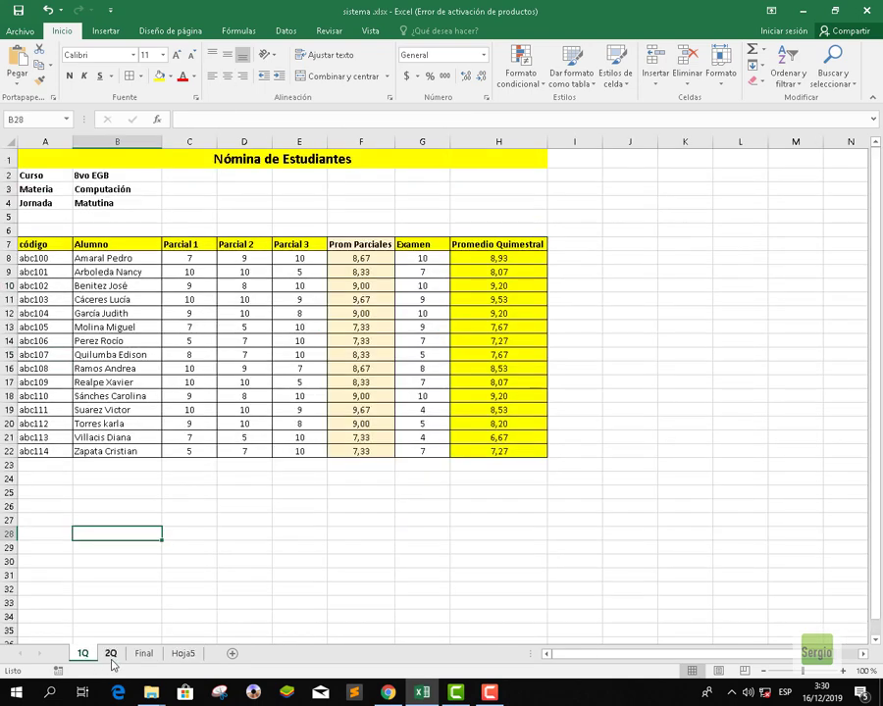
left_click(110, 655)
left_click(144, 654)
left_click(183, 654)
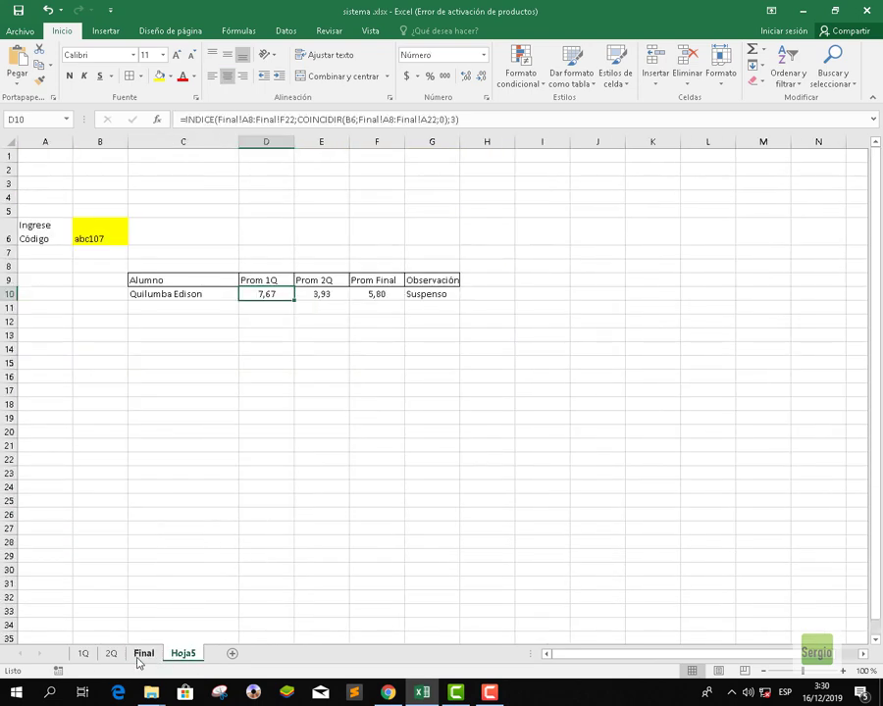
left_click(138, 656)
left_click(84, 655)
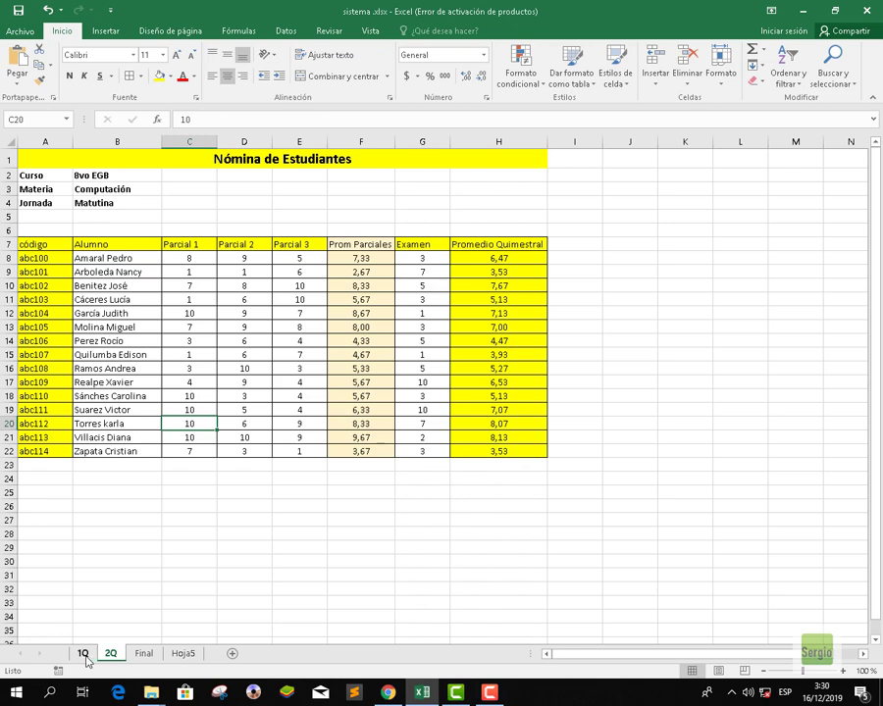
key("ctrl+Page_Down")
- Examine the linked student names, partial grades and quimestral averages on the 2Q sheet and compare them with 1Q
left_click(106, 260)
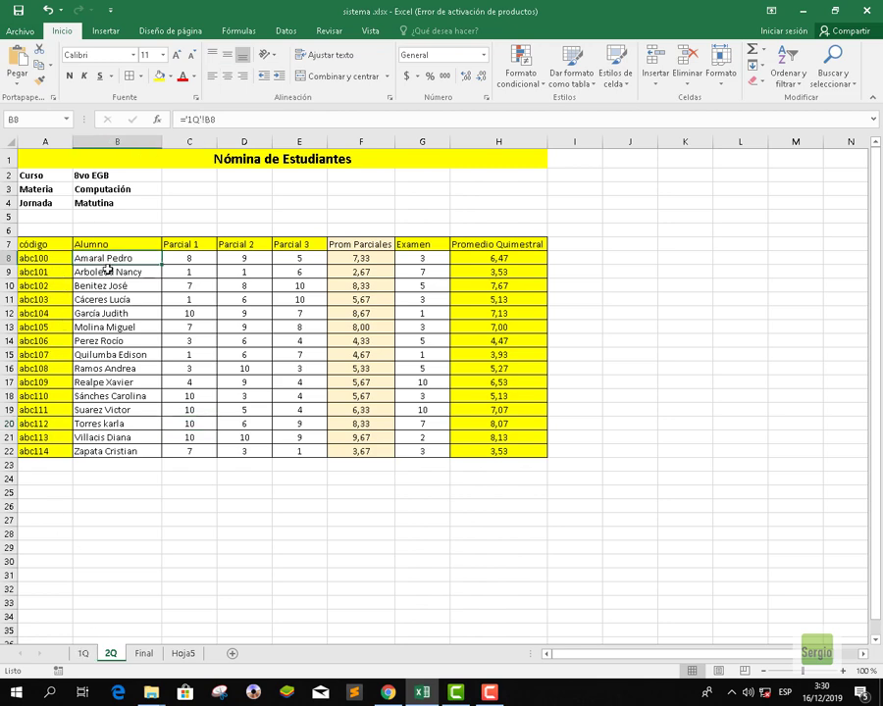
left_click(110, 326)
left_click(116, 380)
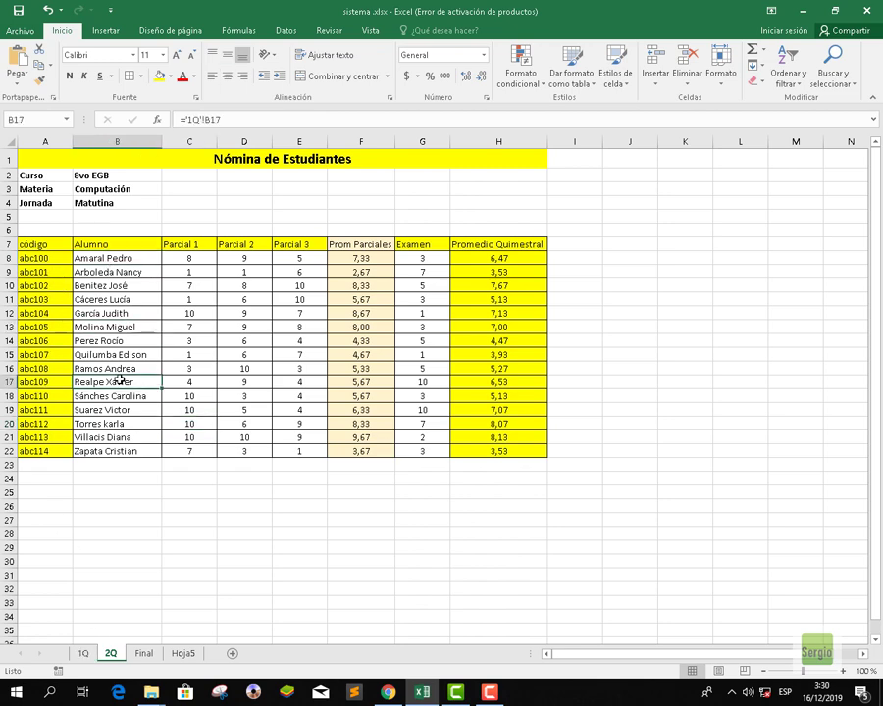
left_click(119, 451)
left_click(196, 437)
left_click(245, 424)
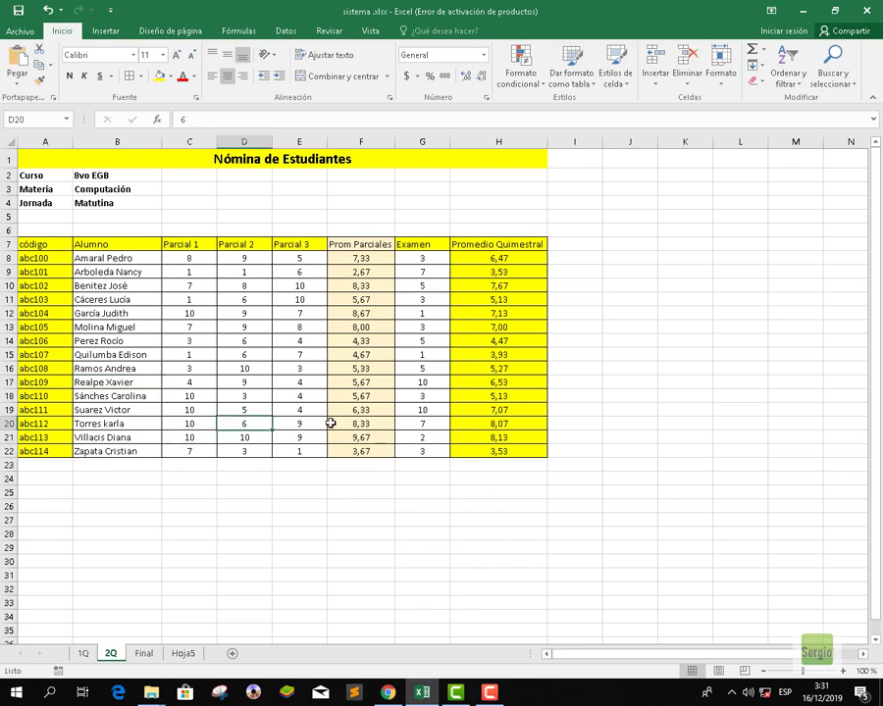
left_click(378, 419)
left_click(480, 382)
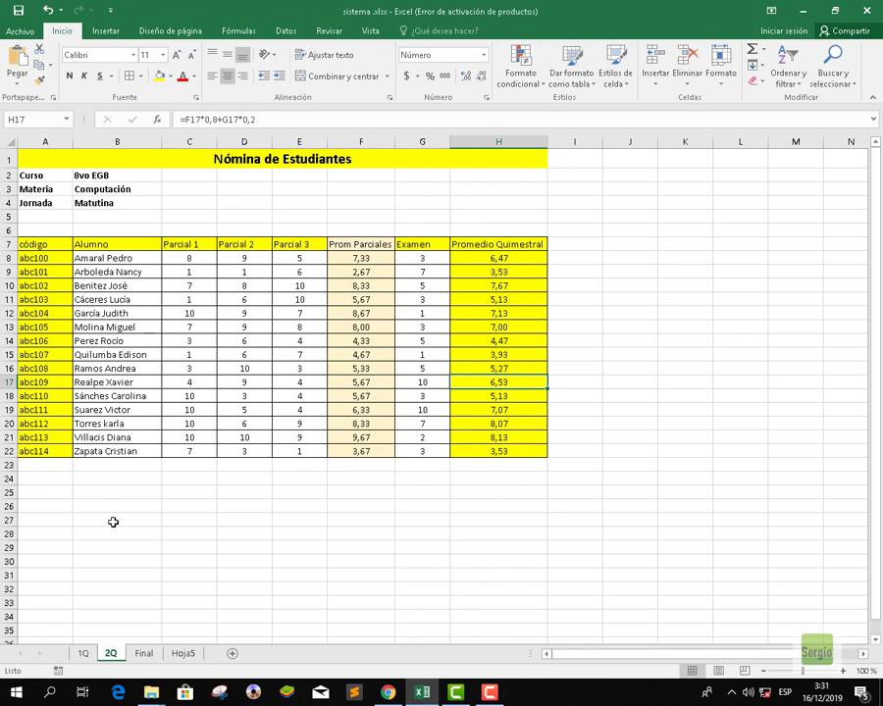
left_click(83, 655)
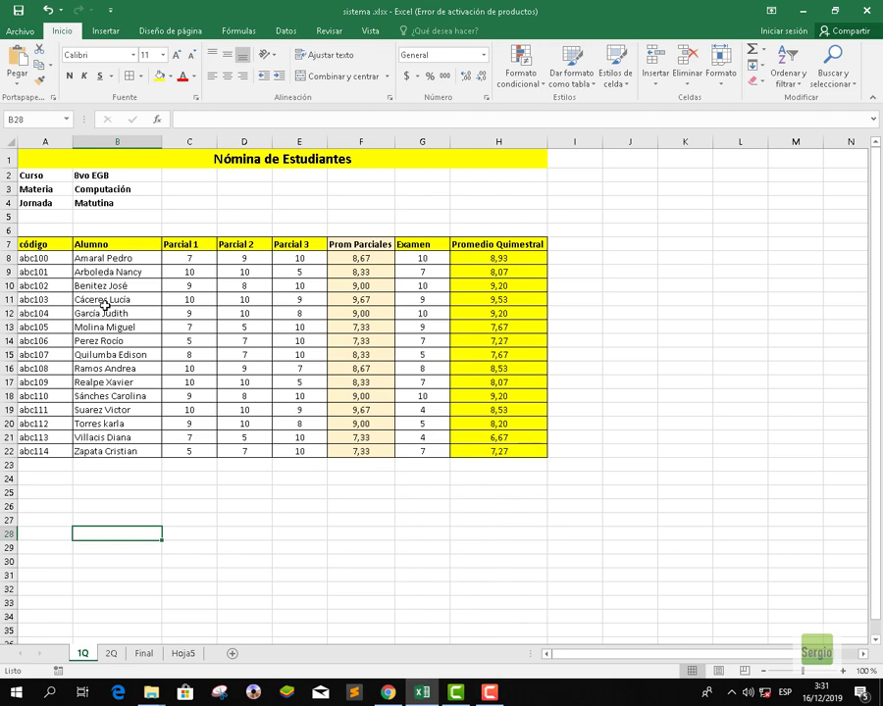
left_click(111, 653)
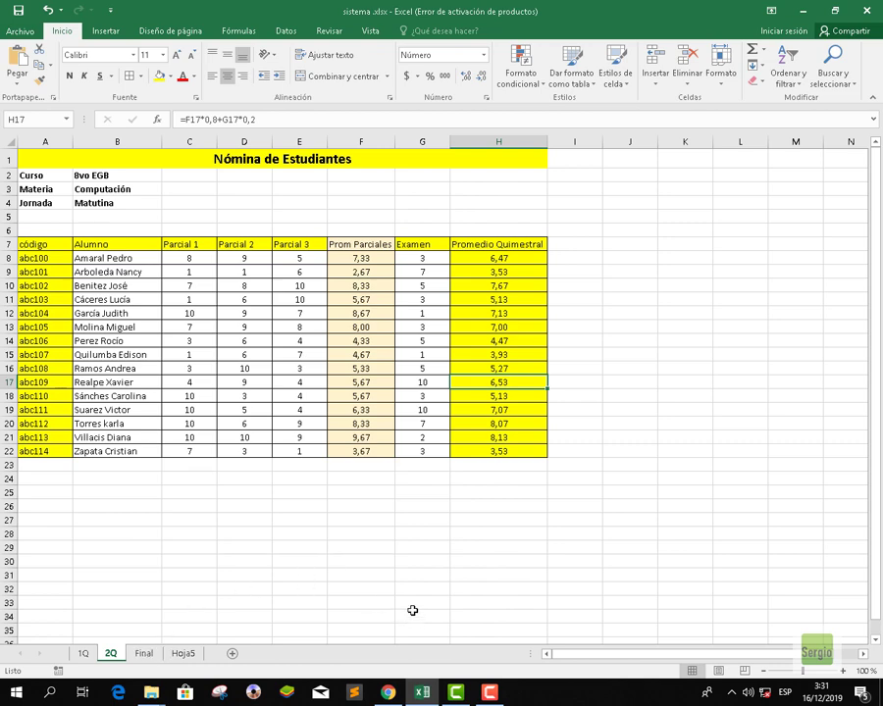
left_click(491, 692)
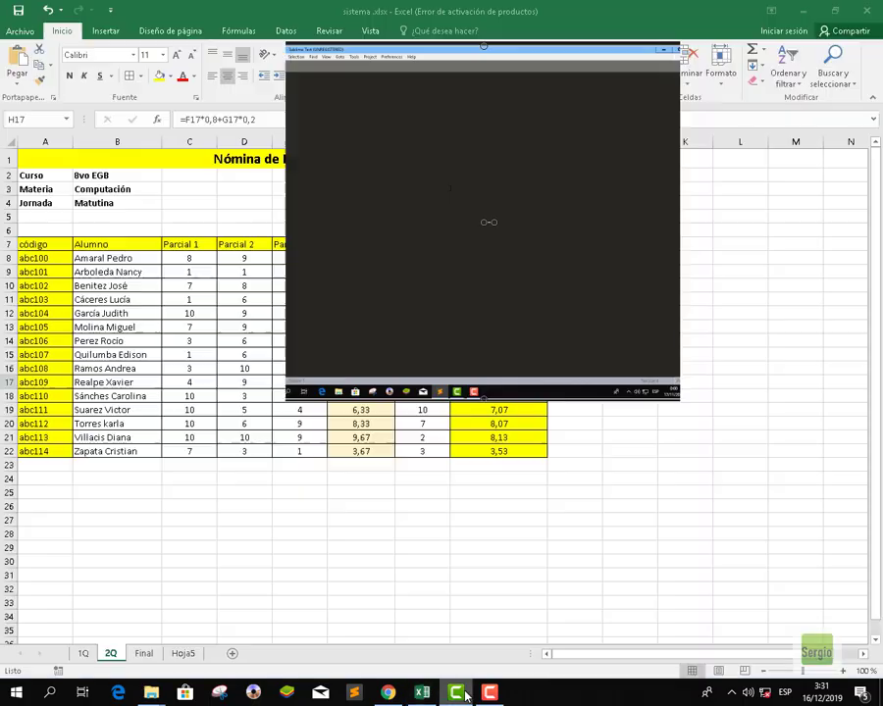
left_click(489, 698)
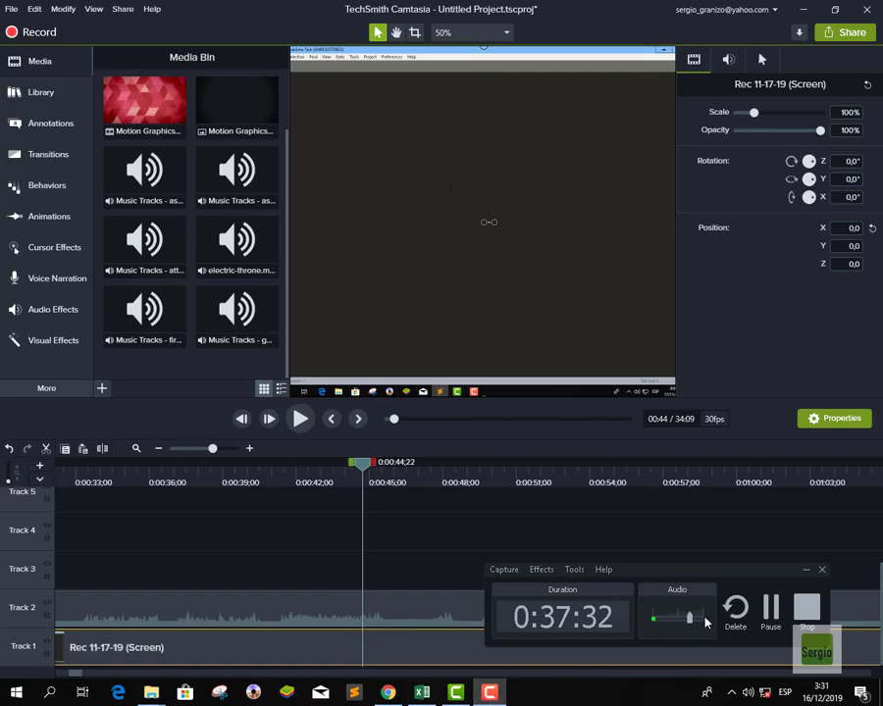